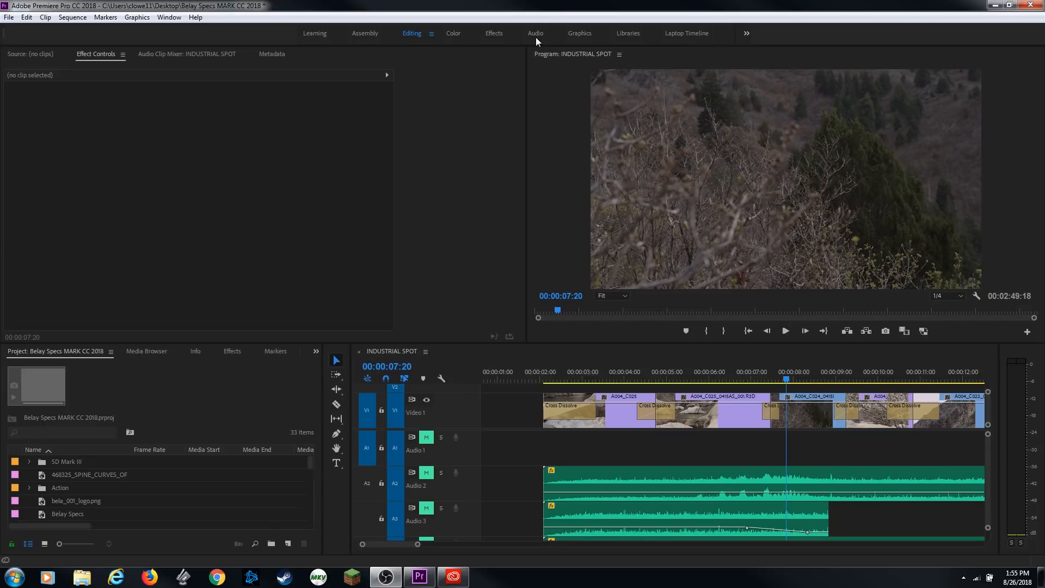
Switch the window layout to the Color workspace
click(170, 17)
mouse_move(178, 31)
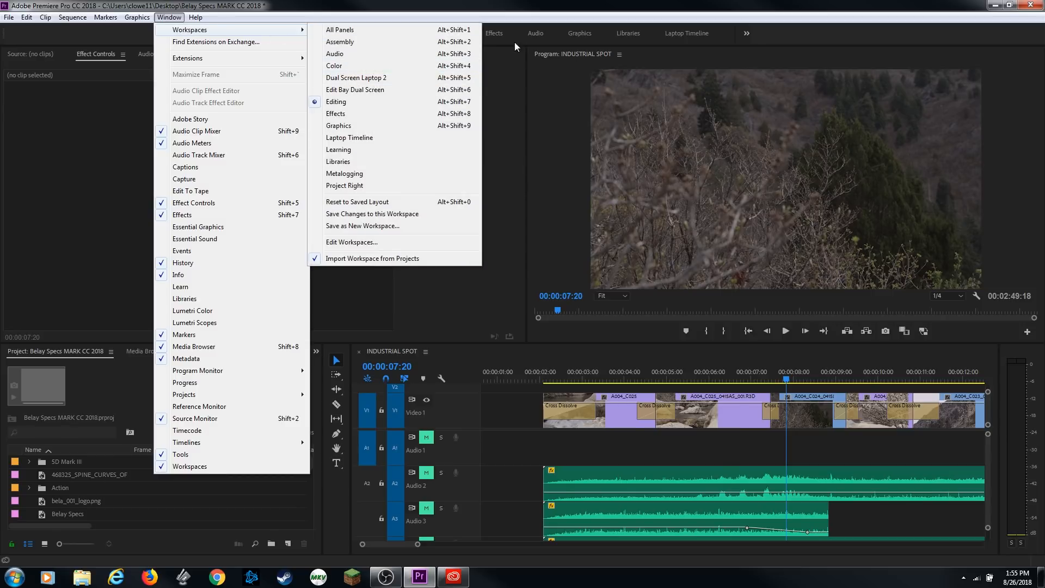
click(368, 68)
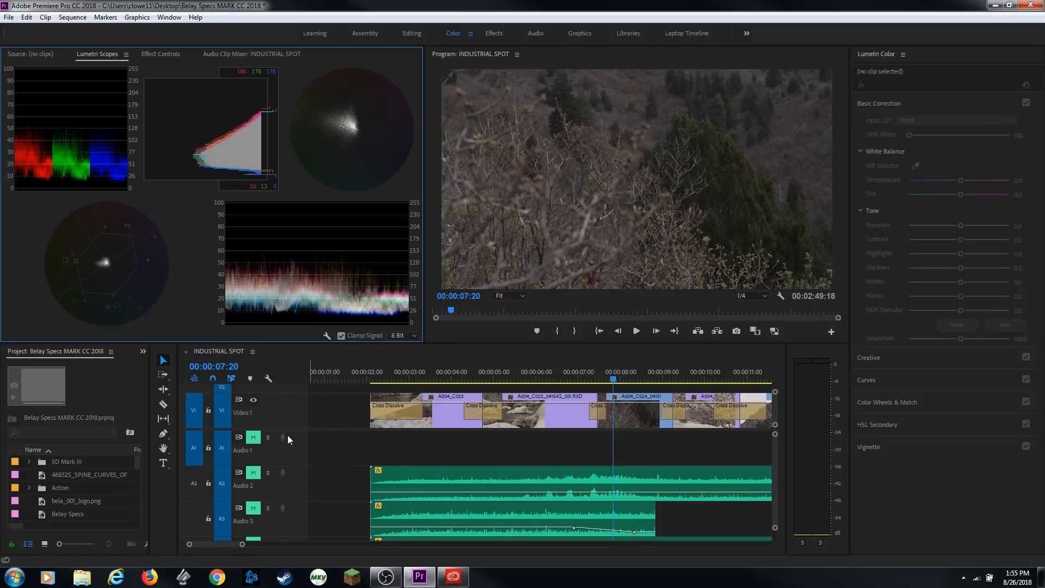
drag(223, 430, 231, 472)
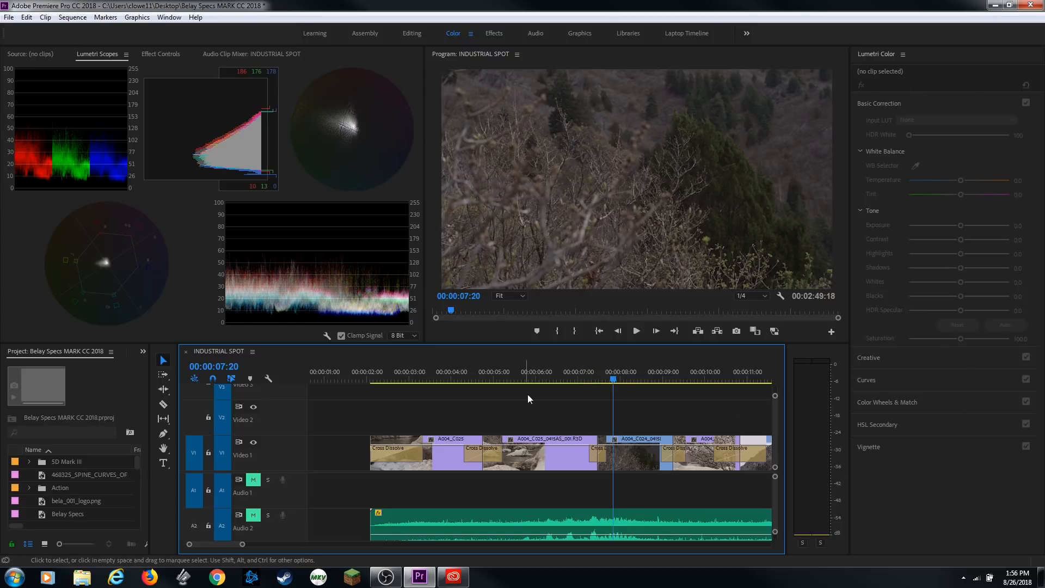
Raise the exposure of the A004_C024 clip at 00:00:08:04 to 2.0 and select its Lumetri Color effect in the effect controls
click(610, 380)
drag(610, 381, 627, 381)
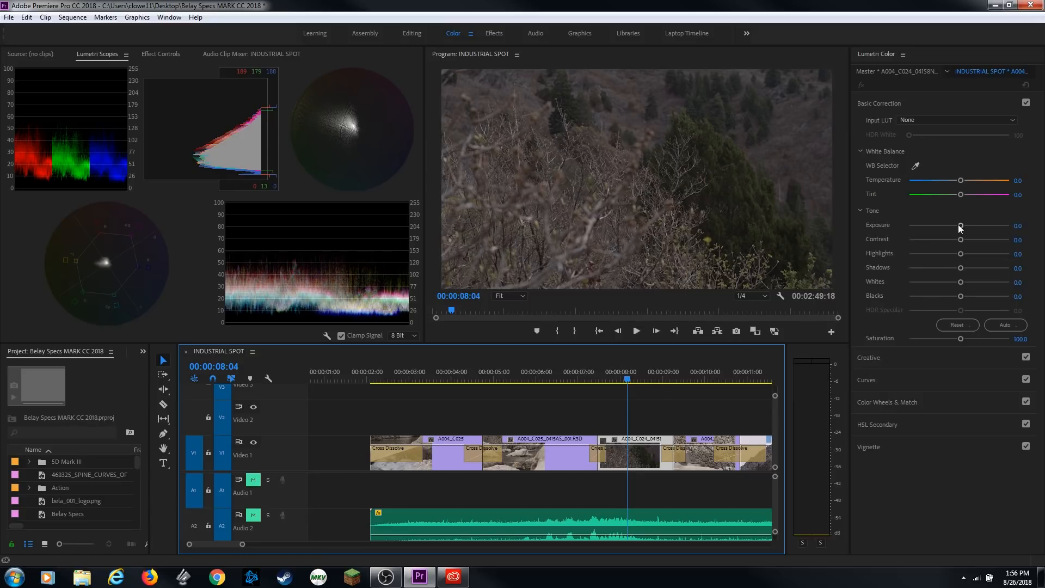
drag(962, 226, 980, 228)
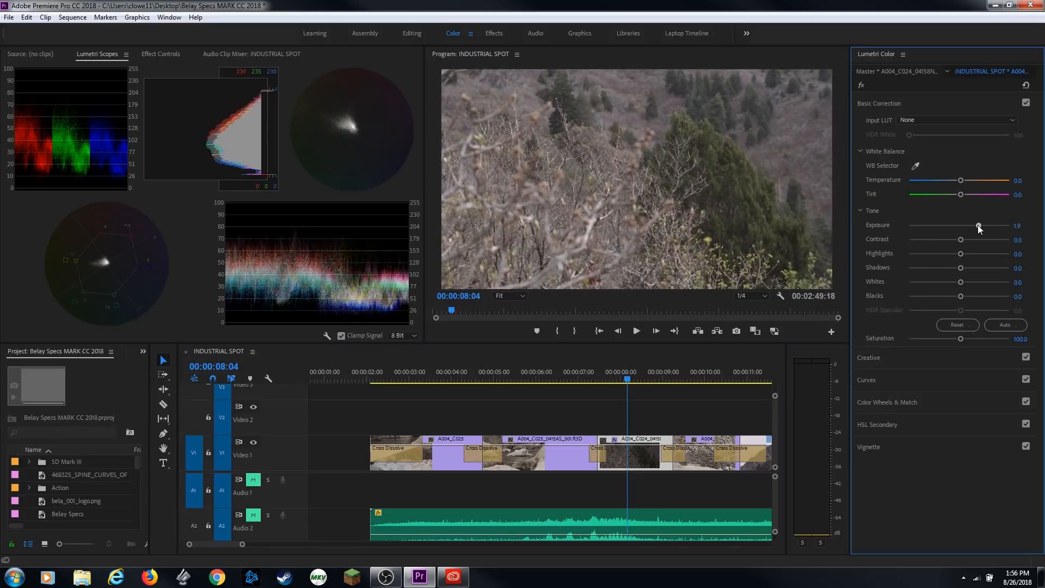
click(161, 55)
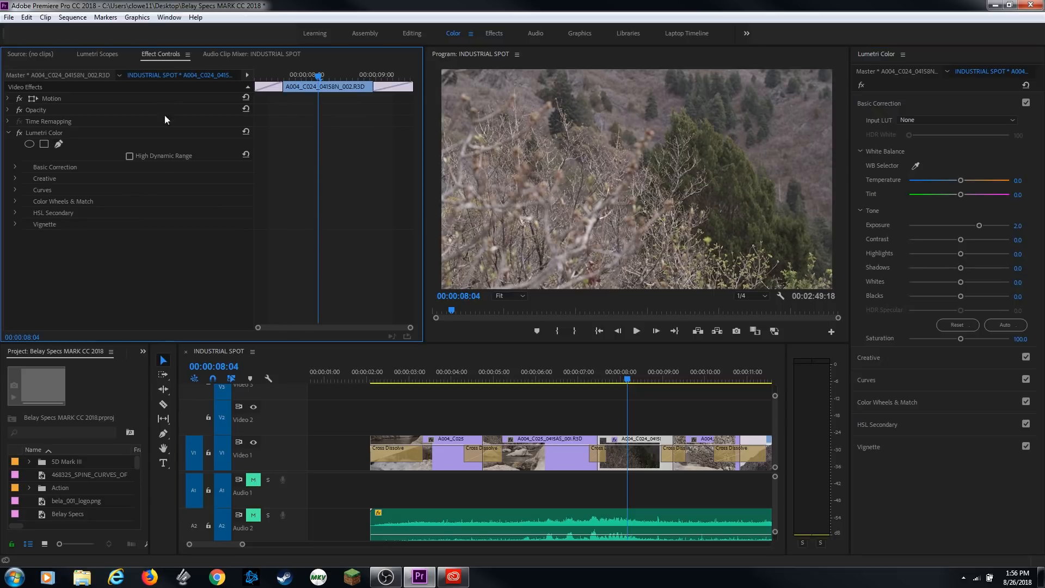
click(53, 134)
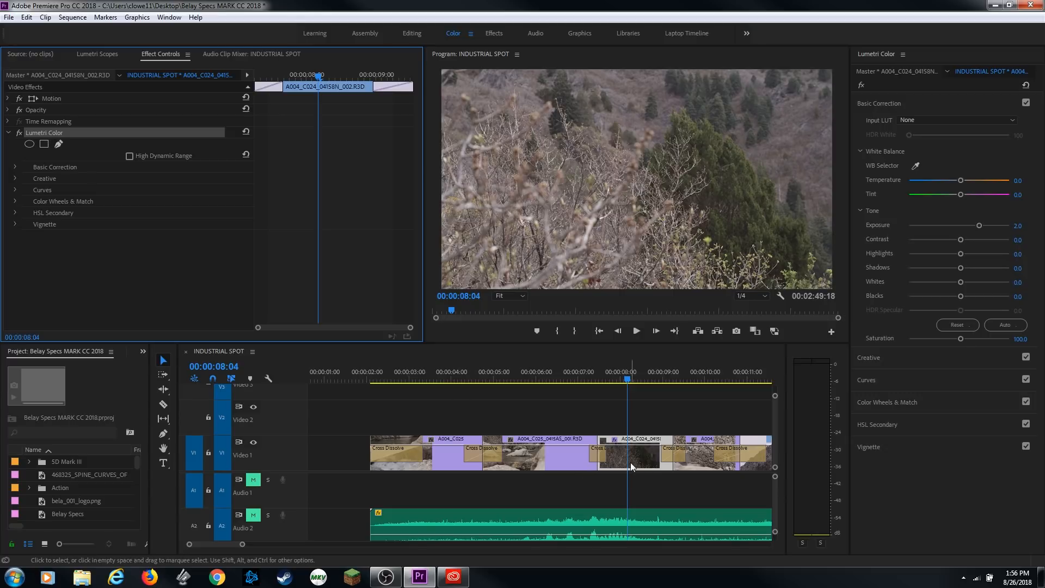
click(638, 446)
drag(637, 446, 635, 456)
click(305, 338)
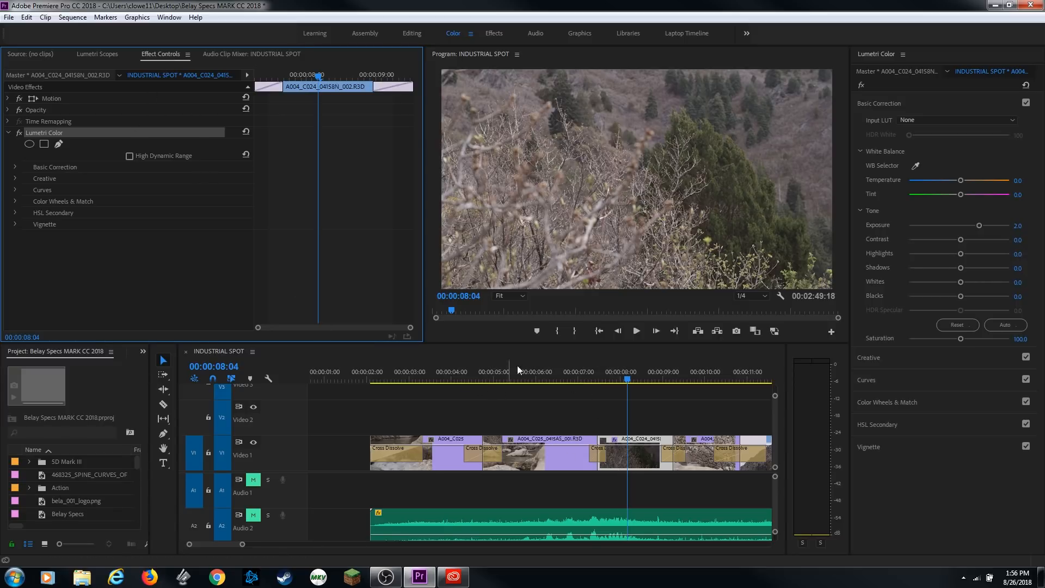
Go to the A004_C025 clip at 00:00:06:19, check the Selection Follows Playhead option and reselect the clip
drag(627, 380, 568, 382)
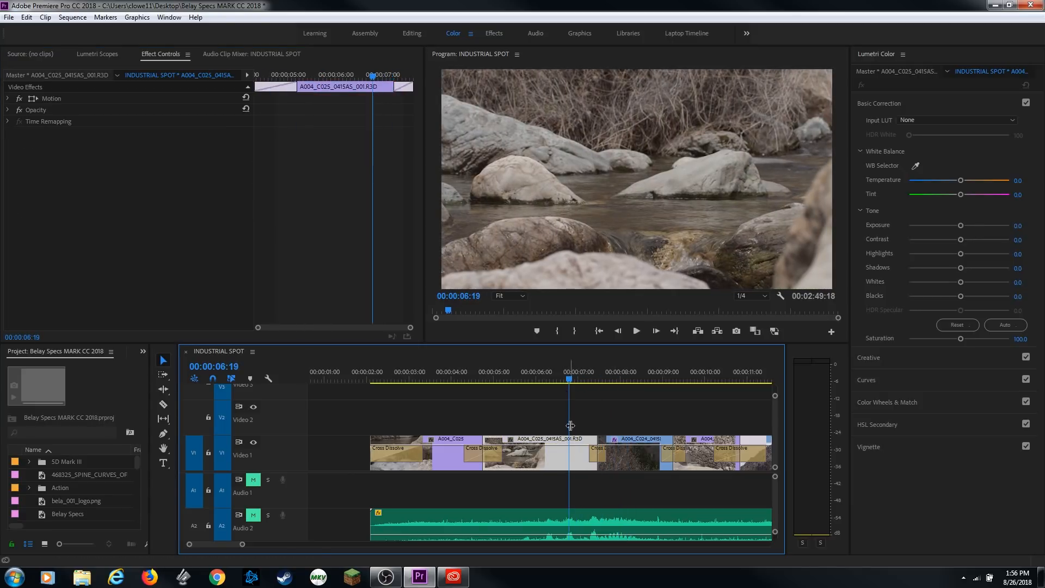
click(72, 16)
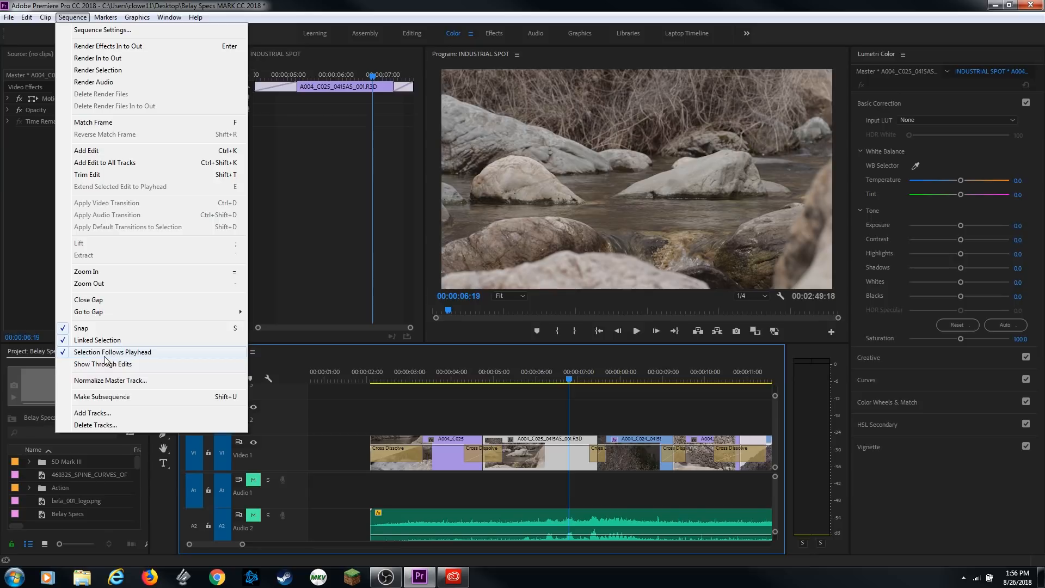
click(575, 427)
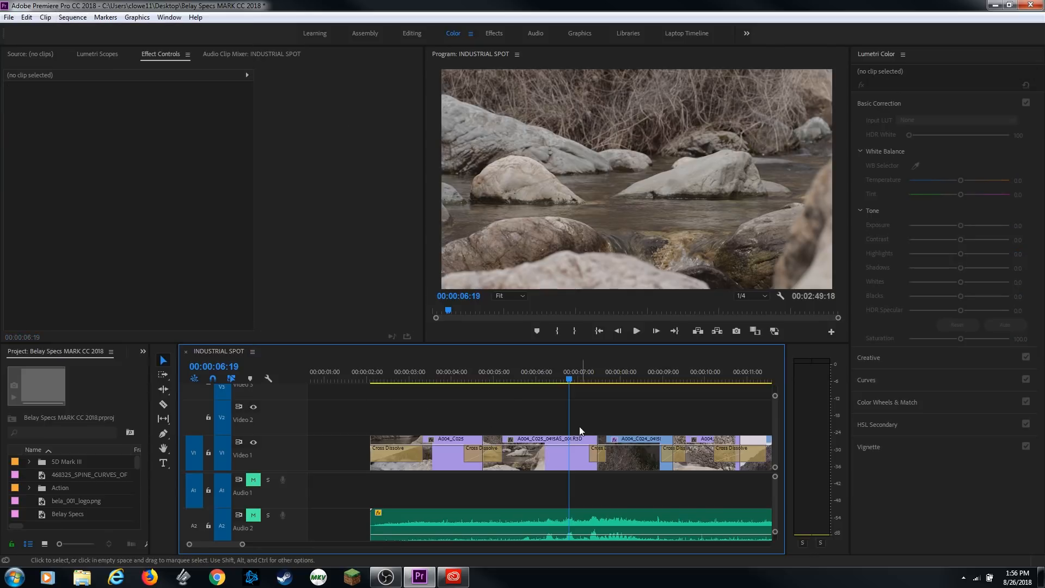
click(551, 463)
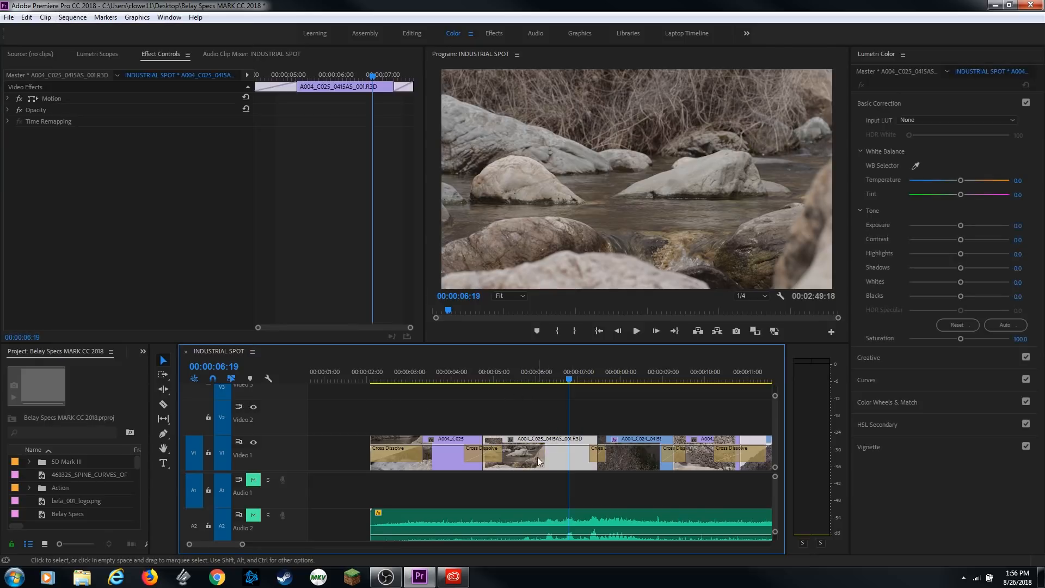
Set the exposure of the clip at 00:00:03:18 to 1.1, show its Basic Correction settings, and lower the exposure to 0.8
drag(510, 371, 444, 375)
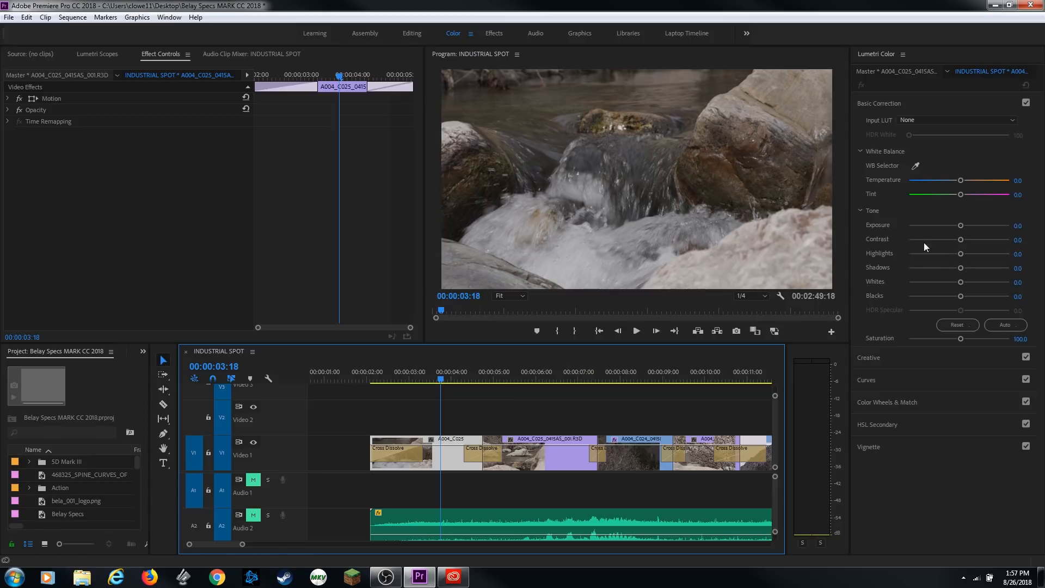
click(154, 66)
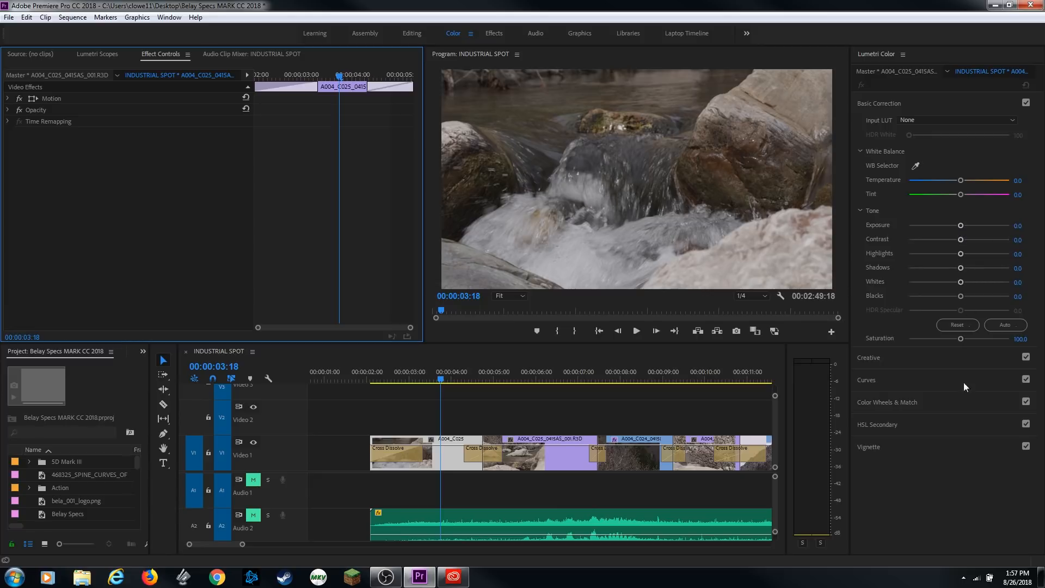
drag(961, 225, 970, 225)
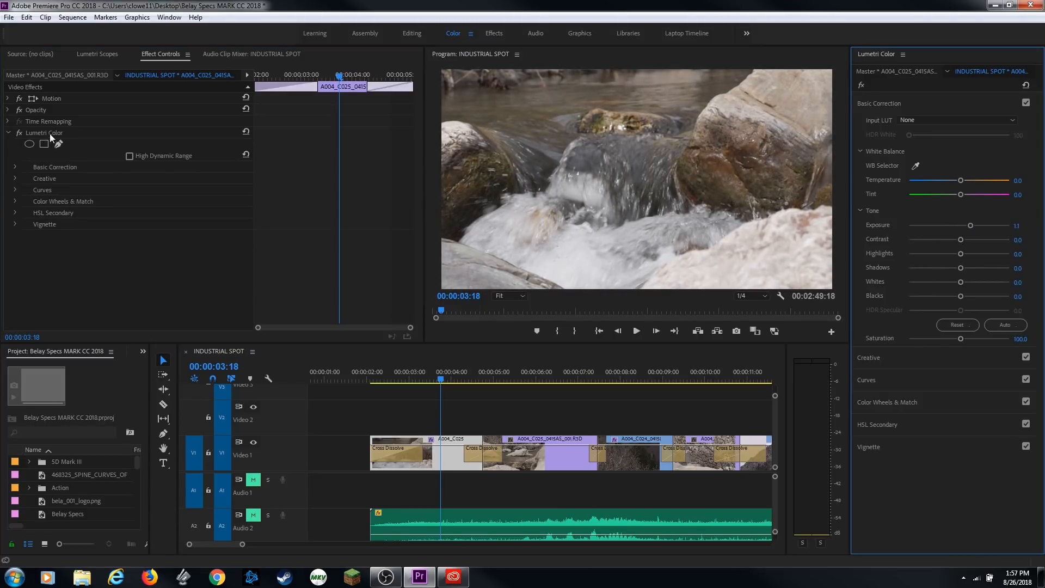
click(15, 168)
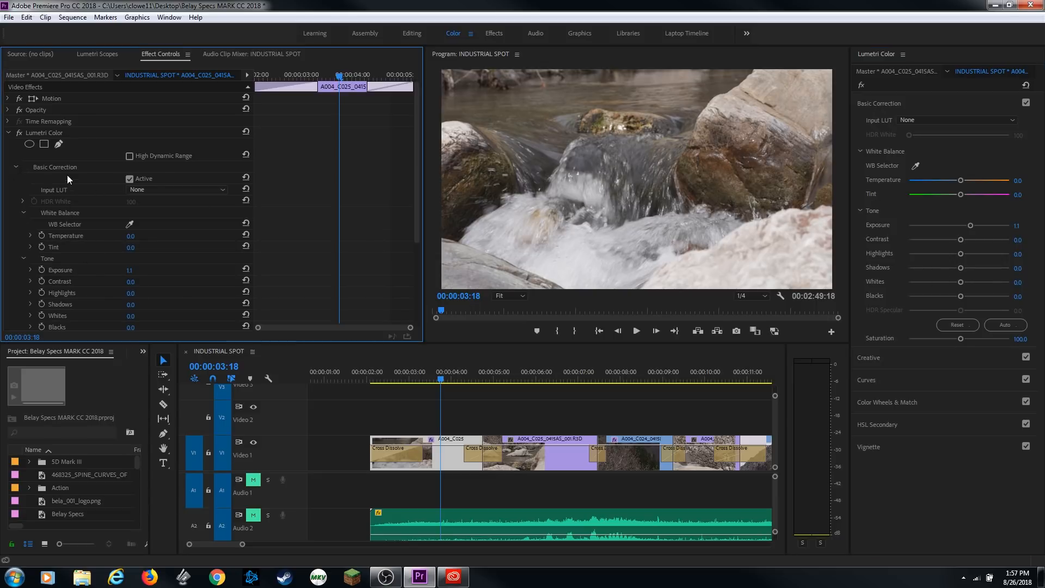
click(31, 134)
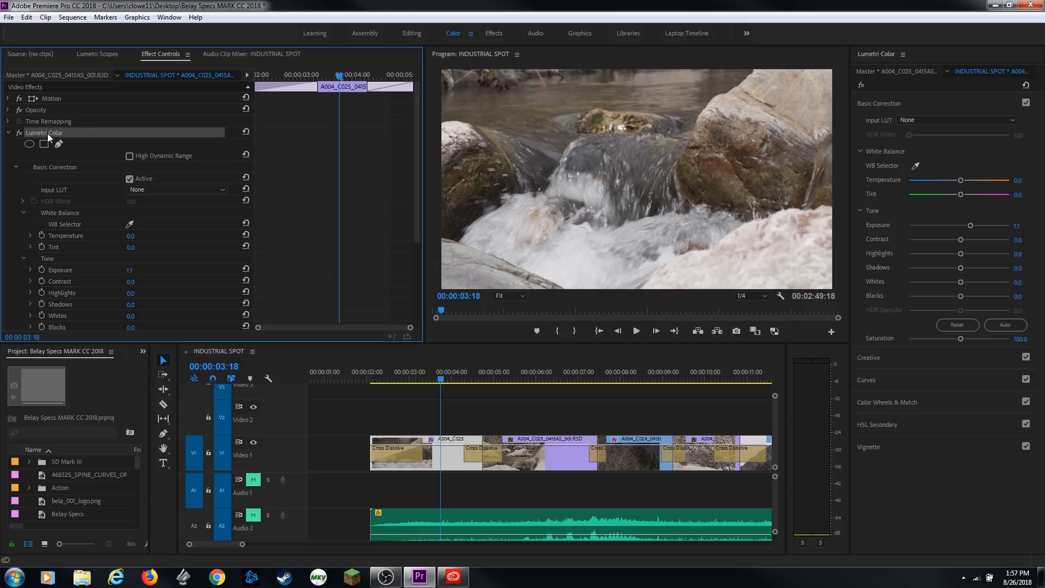
mouse_move(971, 225)
mouse_down()
mouse_move(942, 225)
mouse_move(968, 228)
mouse_up()
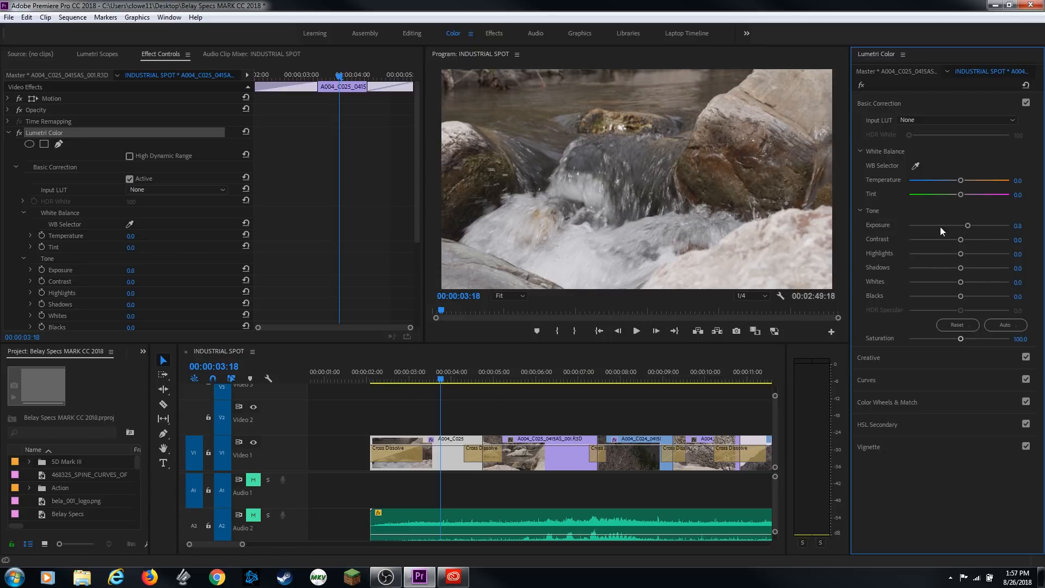
Delete the Lumetri Color effect from the clip at 00:00:03:18 and from the clip at 00:00:08:04
click(60, 144)
key(Delete)
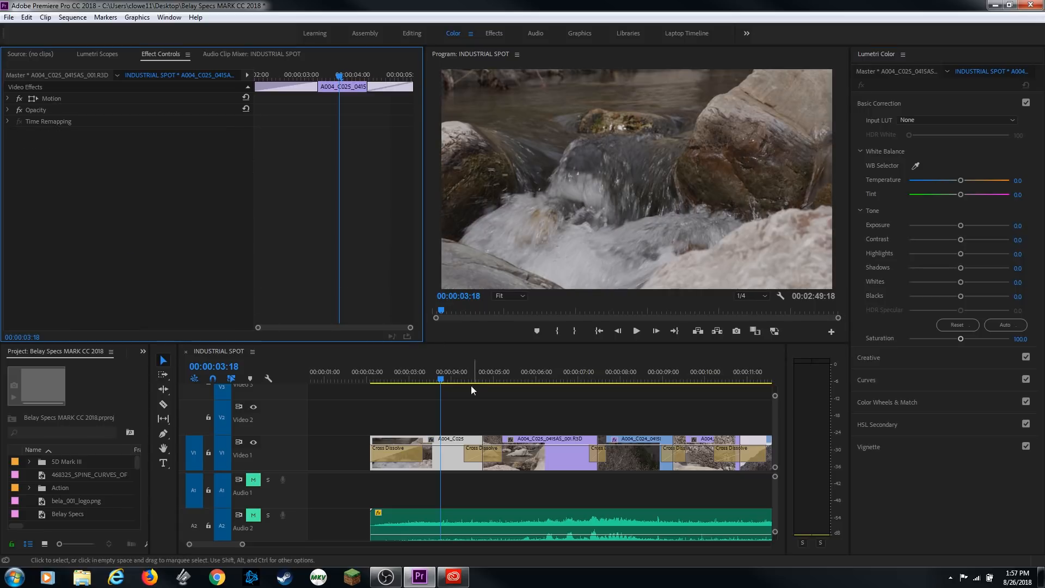
drag(492, 377, 628, 387)
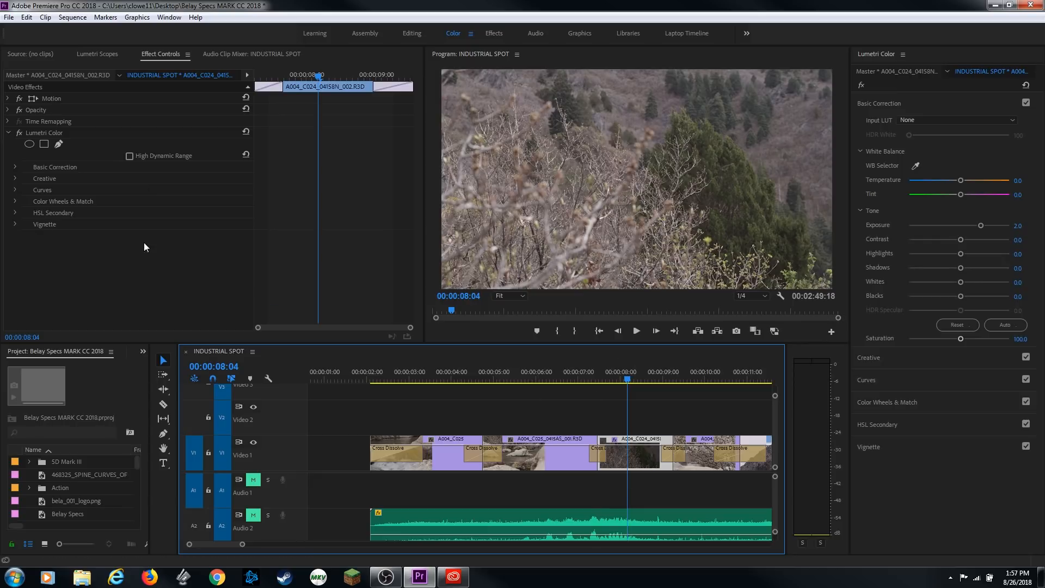
click(48, 134)
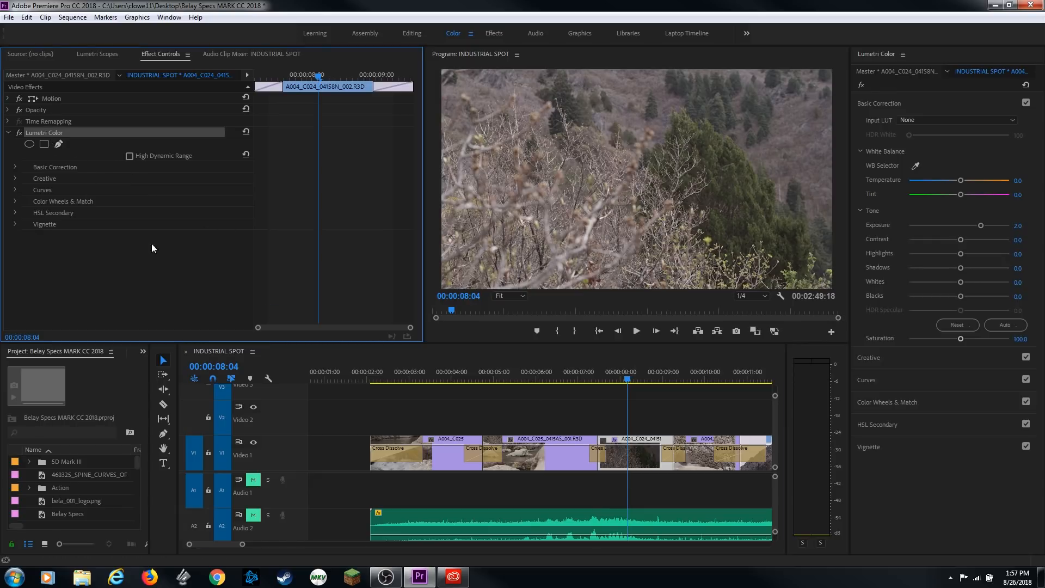
key(Delete)
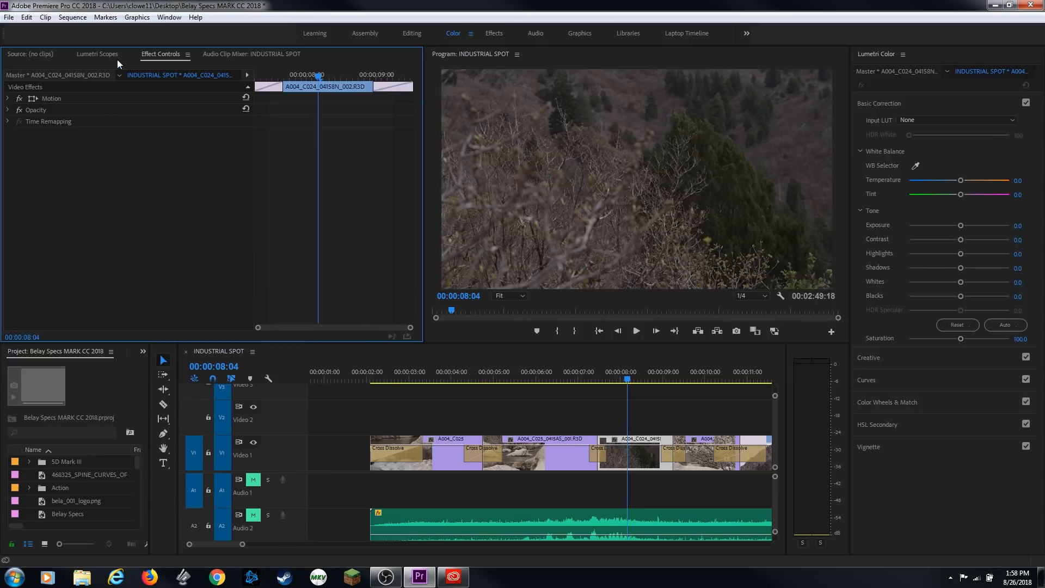
Show the Lumetri scopes maximized and hide the Histogram and Vectorscope HLS
click(99, 54)
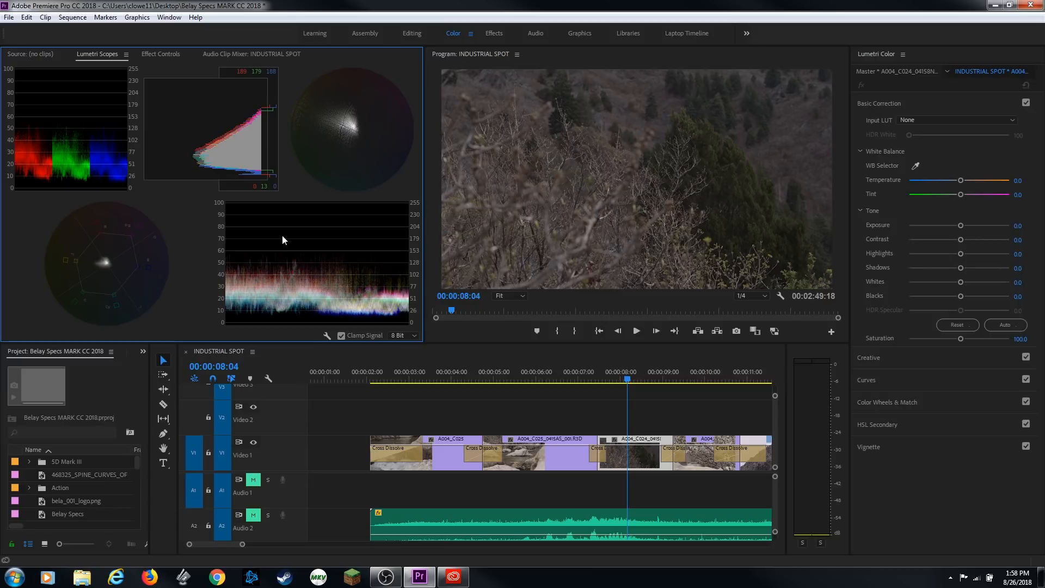
key(grave)
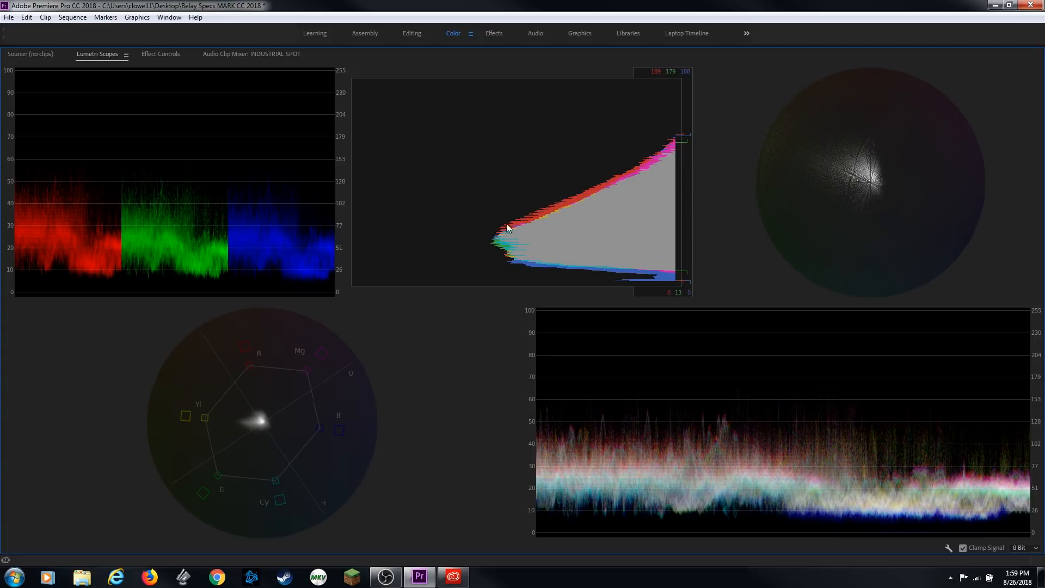
right_click(464, 173)
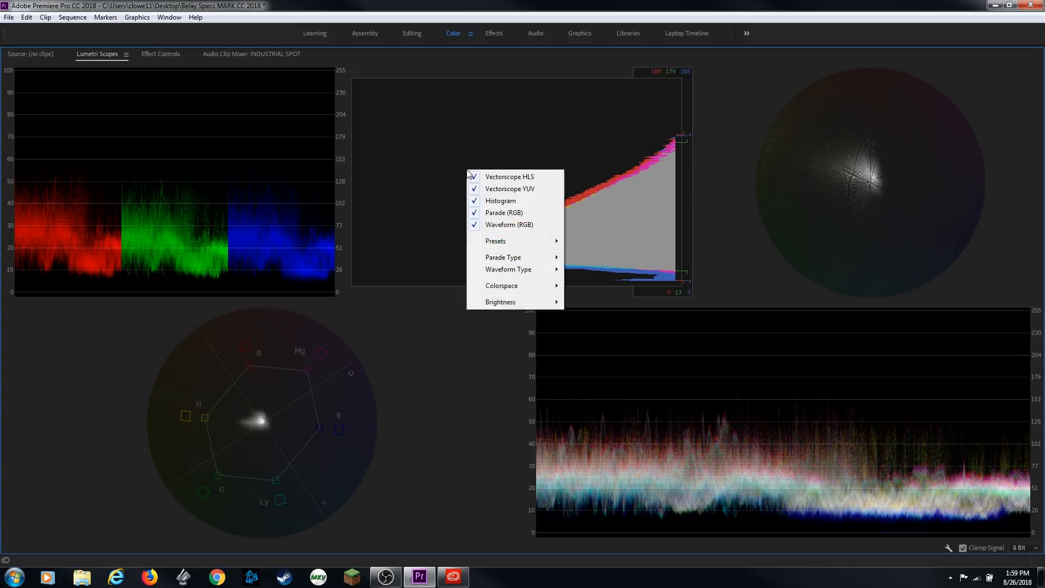
click(493, 201)
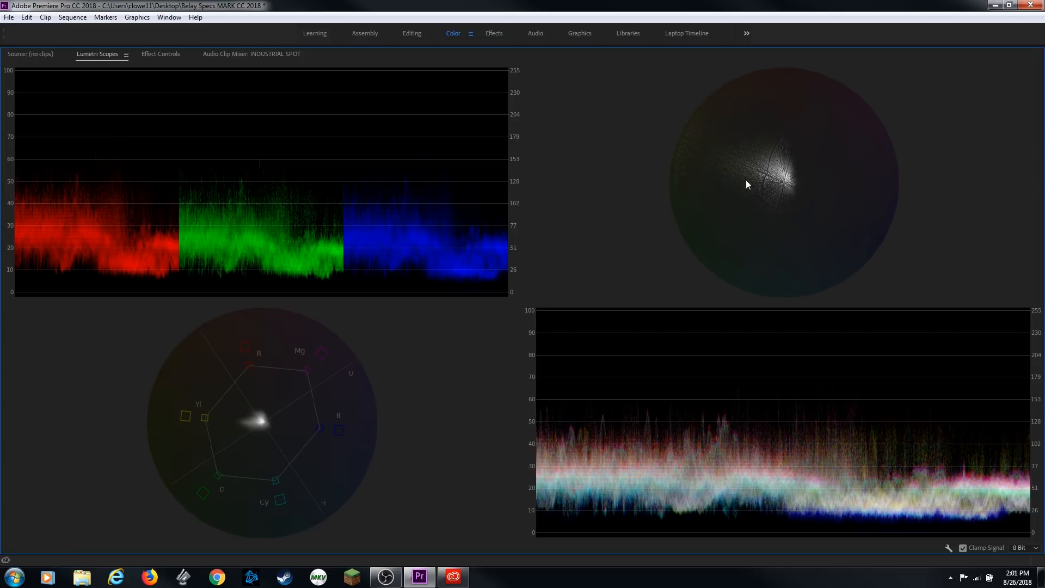
right_click(753, 144)
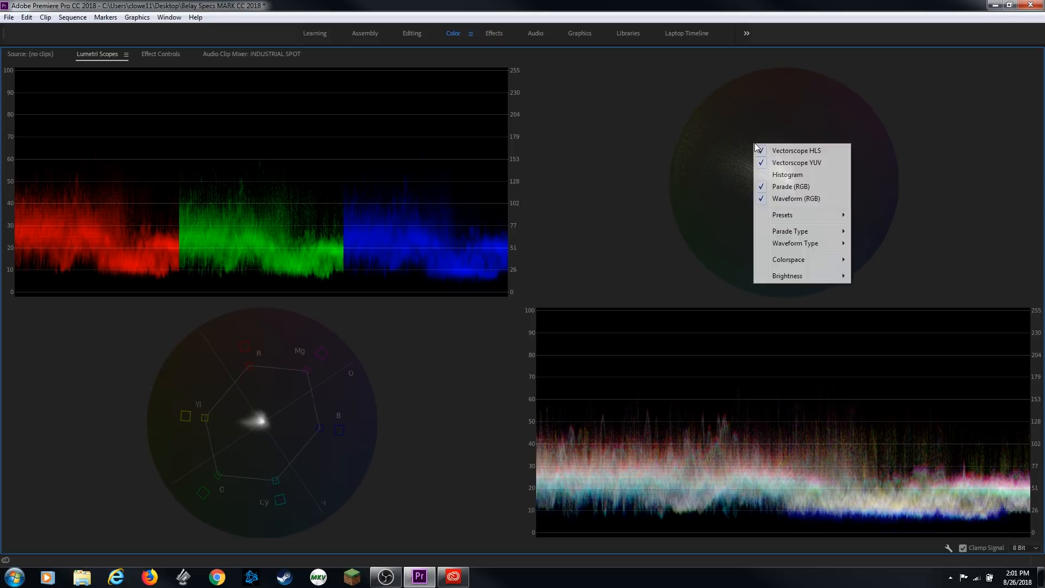
click(799, 153)
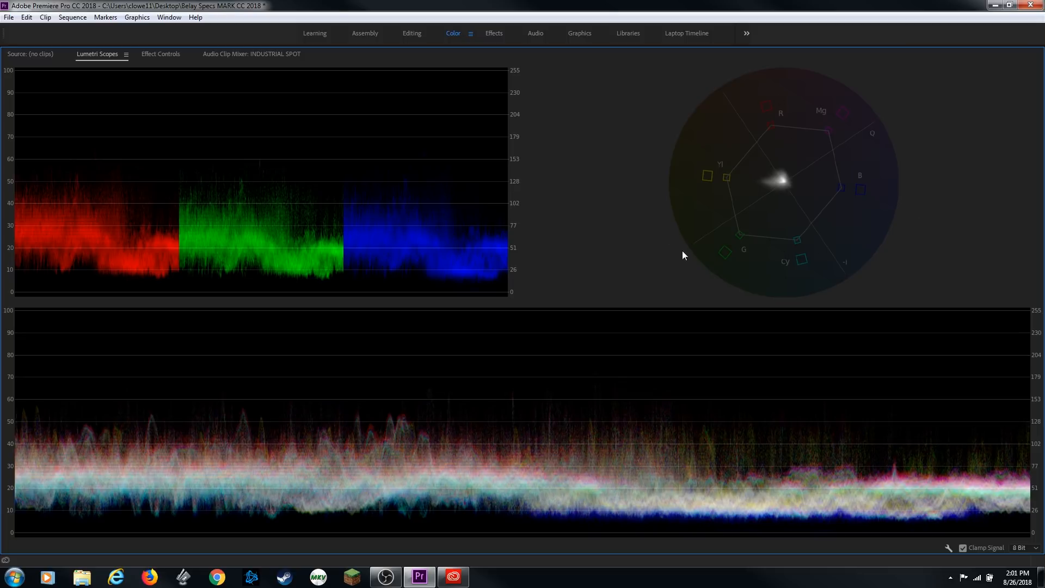
Hide the Vectorscope YUV and Parade (RGB) scopes so only the waveform is shown
right_click(390, 203)
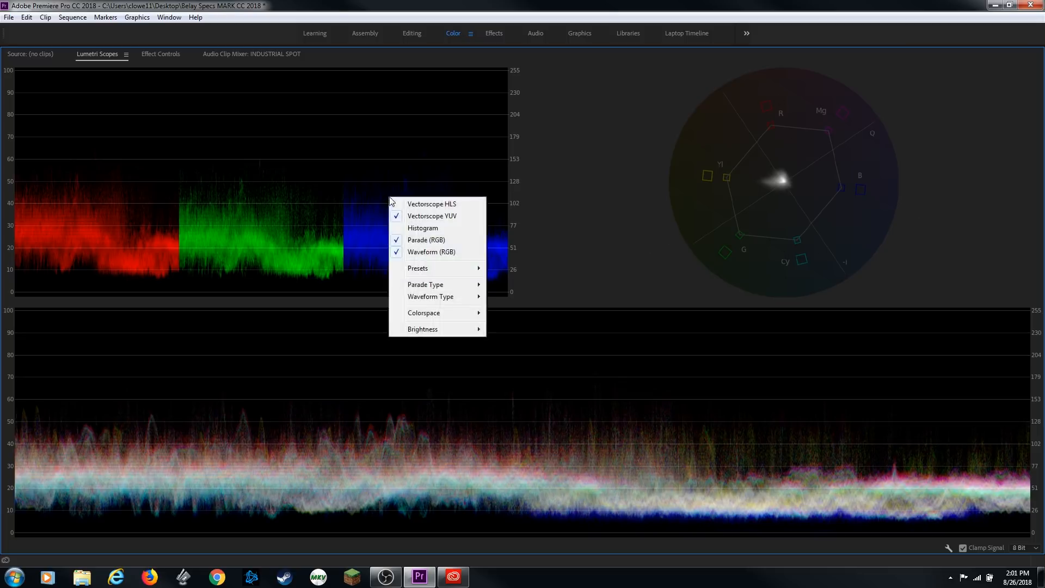
click(438, 218)
right_click(439, 231)
click(473, 275)
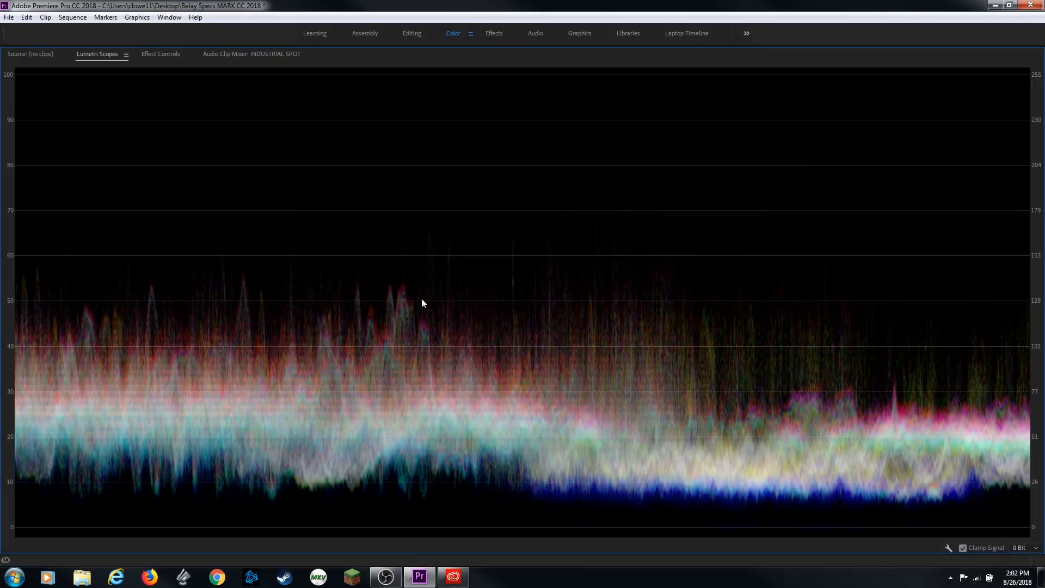
Change the waveform type to Luma and, with the scopes panel back at normal size, add the Vectorscope YUV
right_click(408, 301)
mouse_move(440, 403)
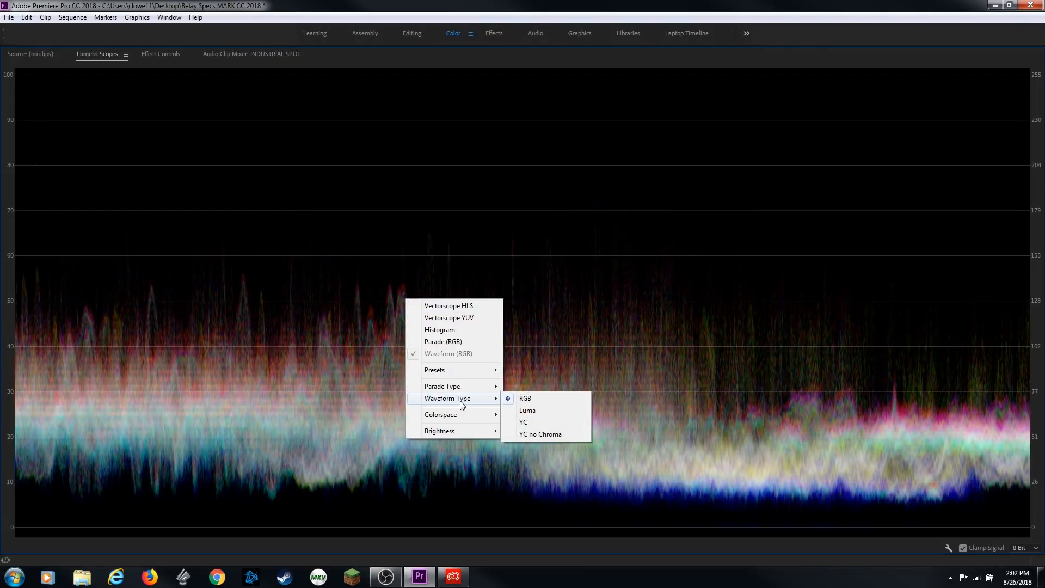
click(533, 412)
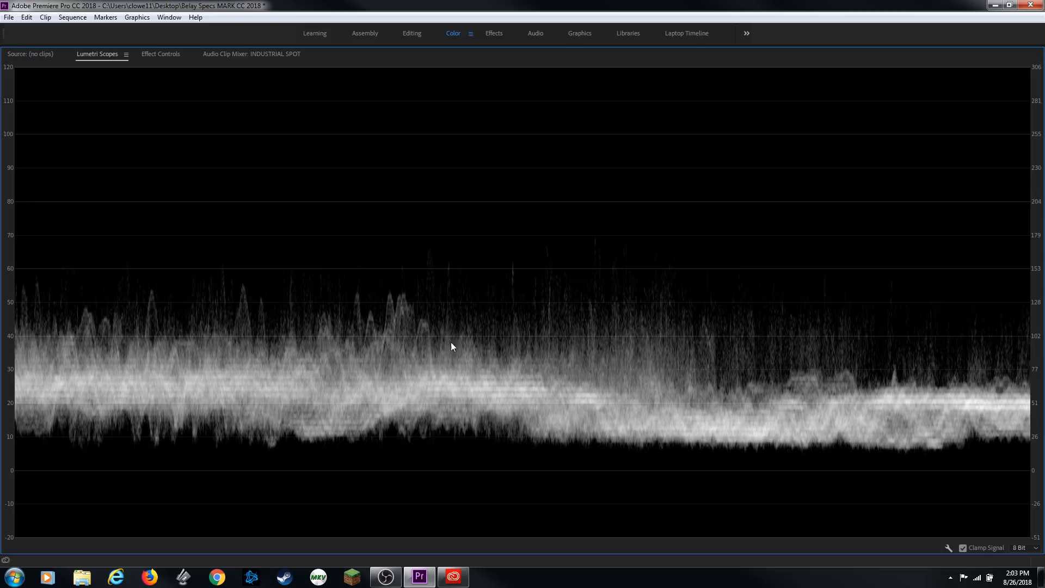
key(grave)
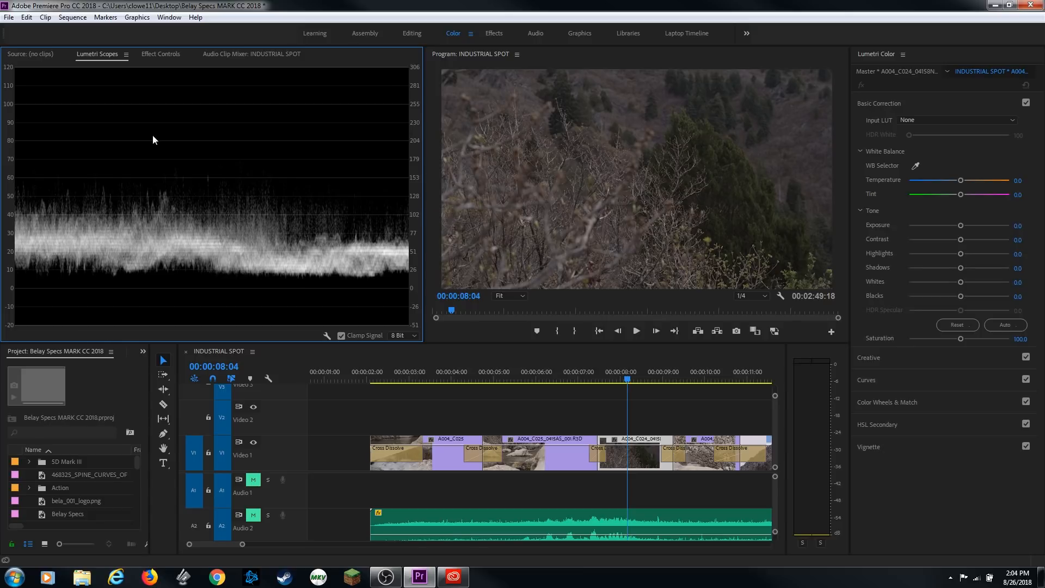
right_click(169, 144)
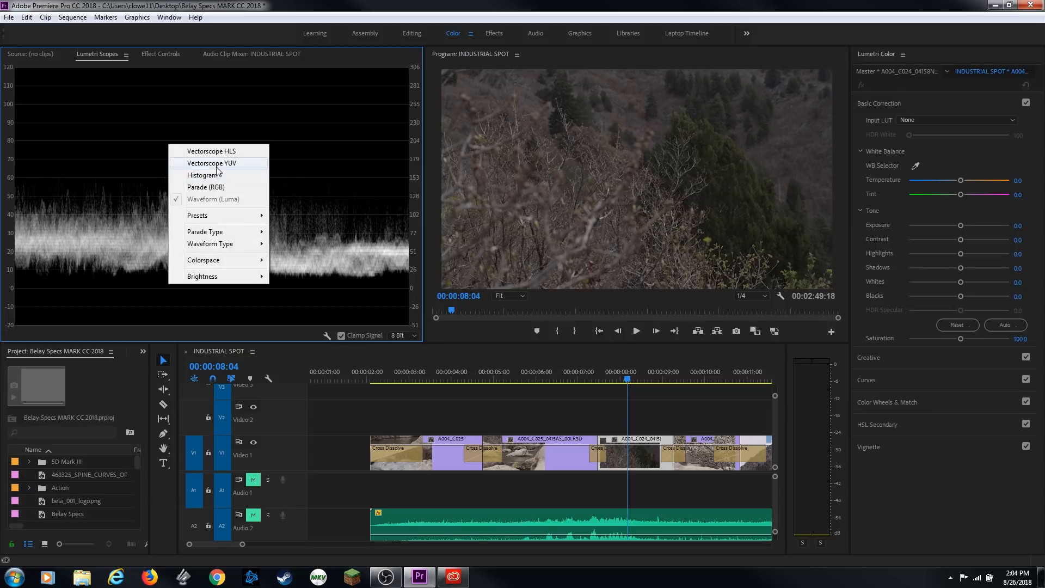
click(216, 165)
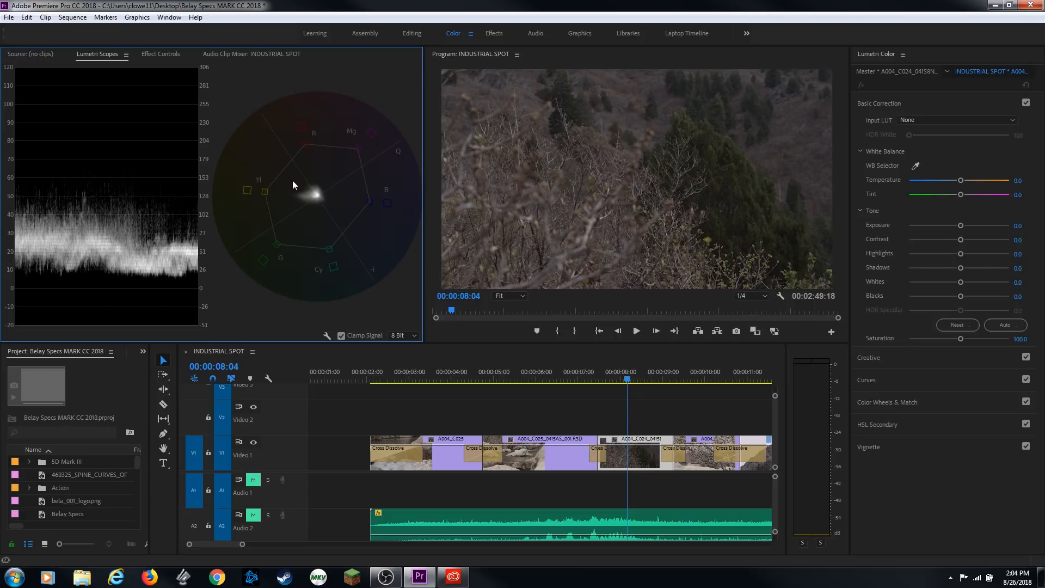
Hide the Vectorscope YUV in the Lumetri scopes so only the luma waveform is shown
right_click(284, 195)
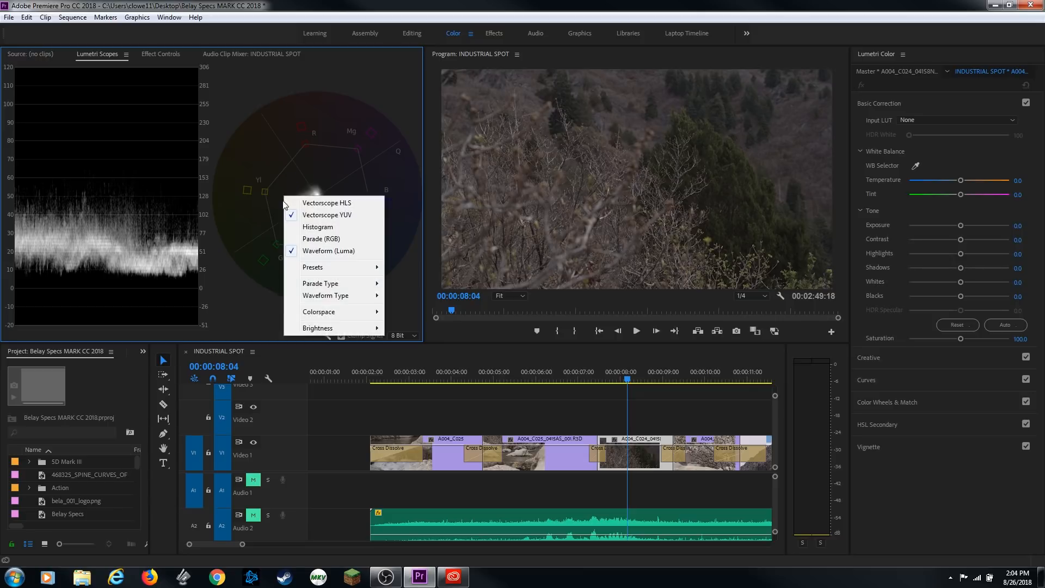
click(313, 212)
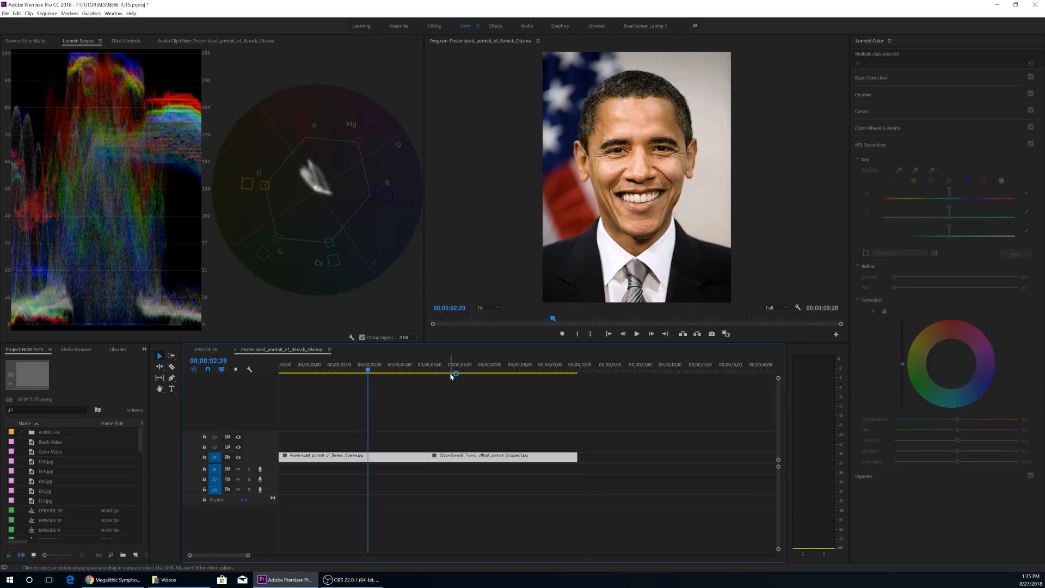
Compare the vectorscope traces of the two portraits, then select only the first portrait clip with the playhead at 00;00;03;07
click(469, 371)
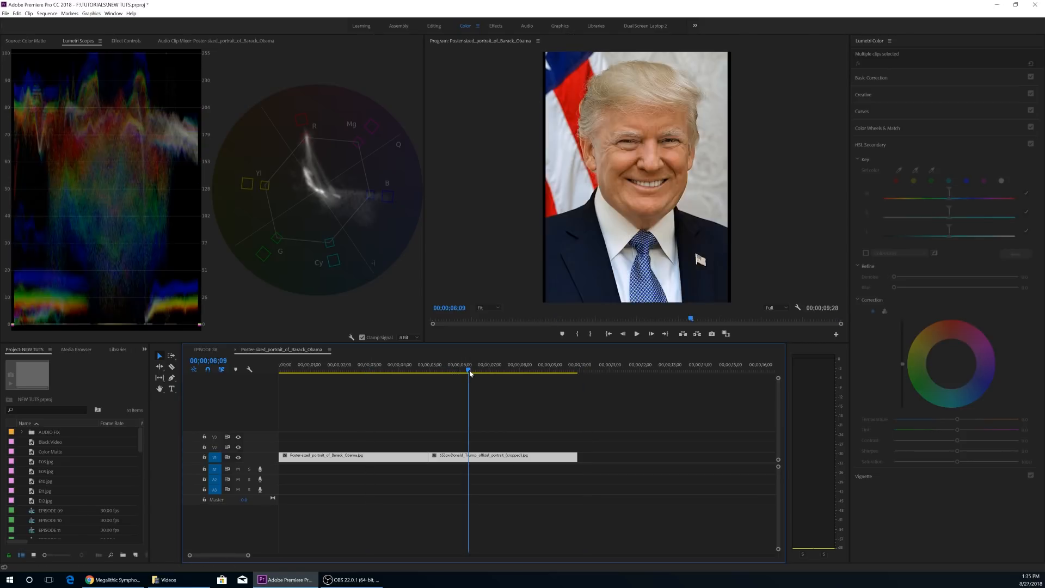
drag(468, 372, 376, 372)
click(405, 428)
click(392, 457)
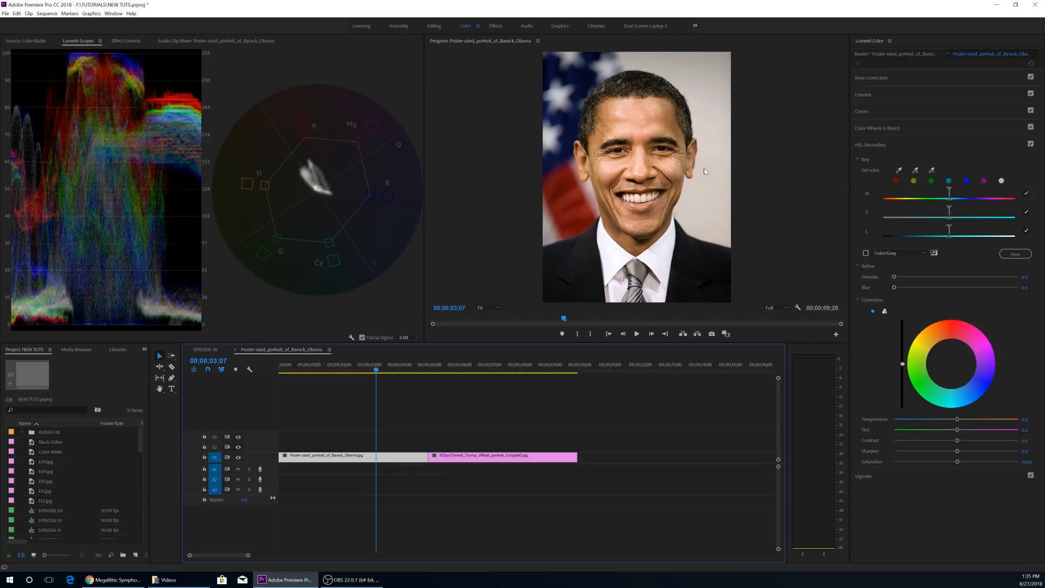
Key the face's skin tone in the first portrait with HSL Secondary, show the Color/Gray mask, and widen the saturation and luminance ranges
click(899, 172)
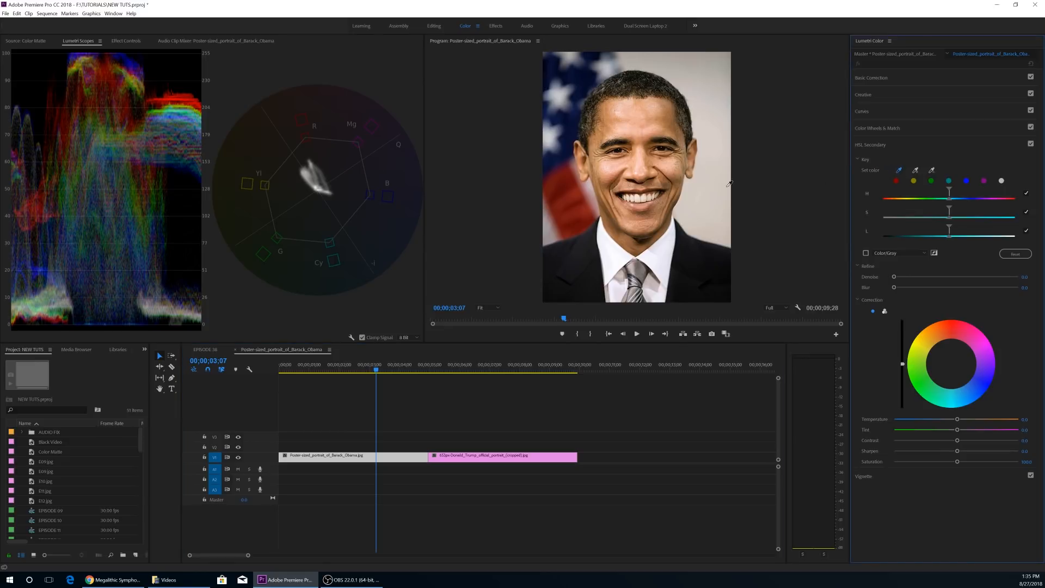
click(616, 168)
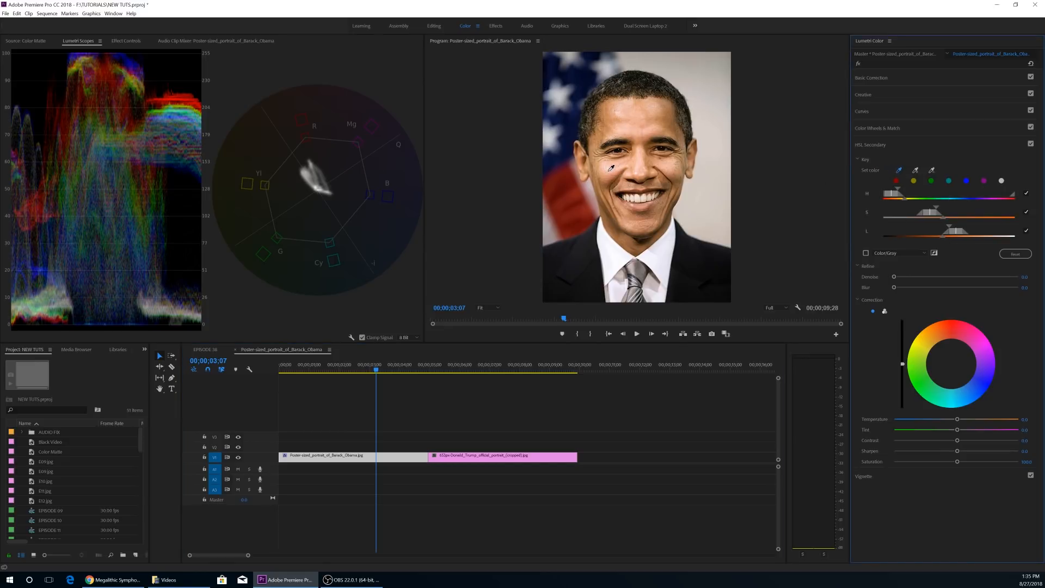
click(866, 253)
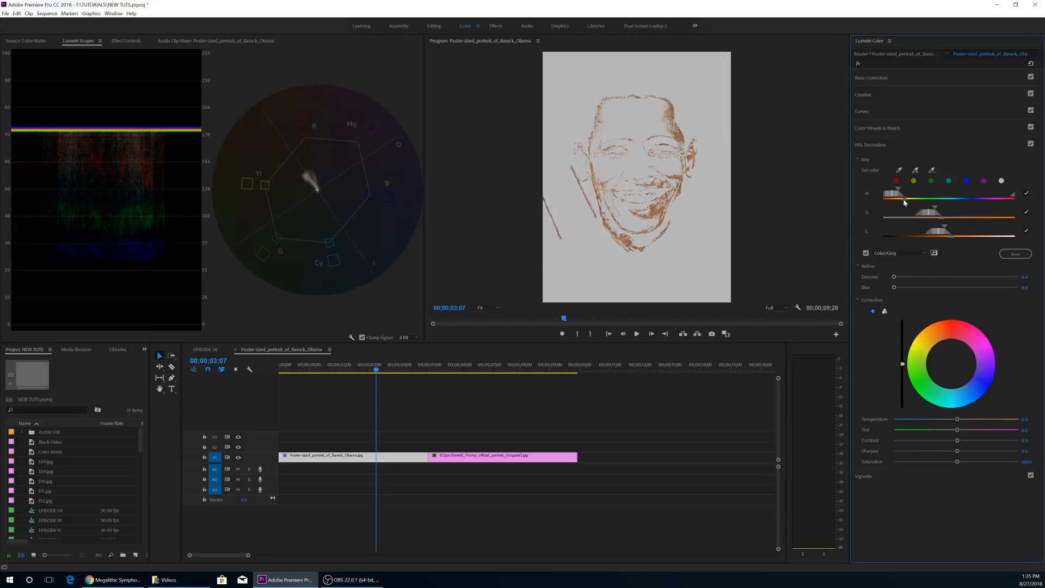
drag(938, 208, 967, 228)
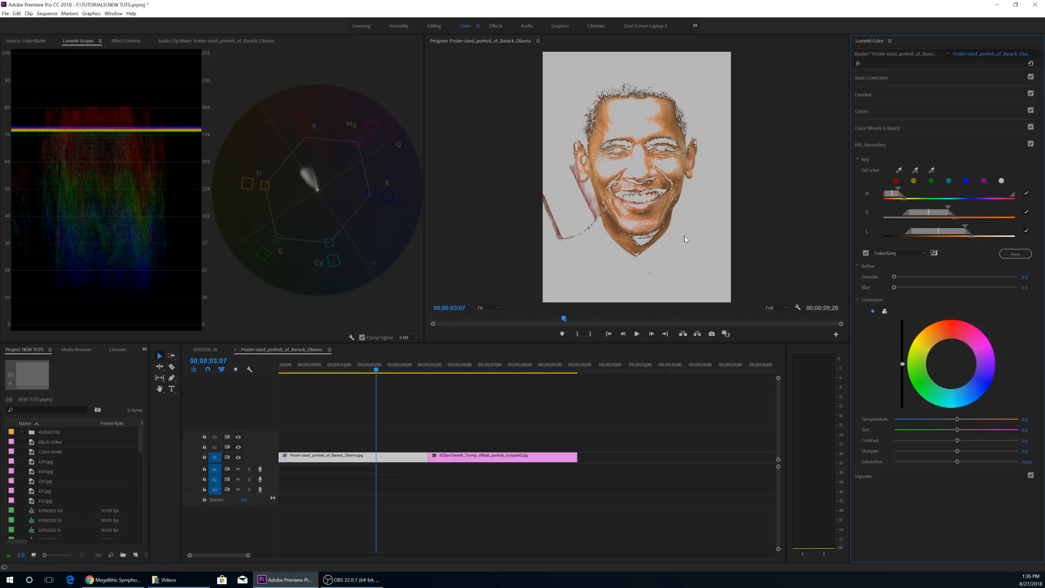
At 00;00;06;10, key the second portrait's skin tone with HSL Secondary, show the Color/Gray mask, and widen the saturation and luminance ranges
click(470, 371)
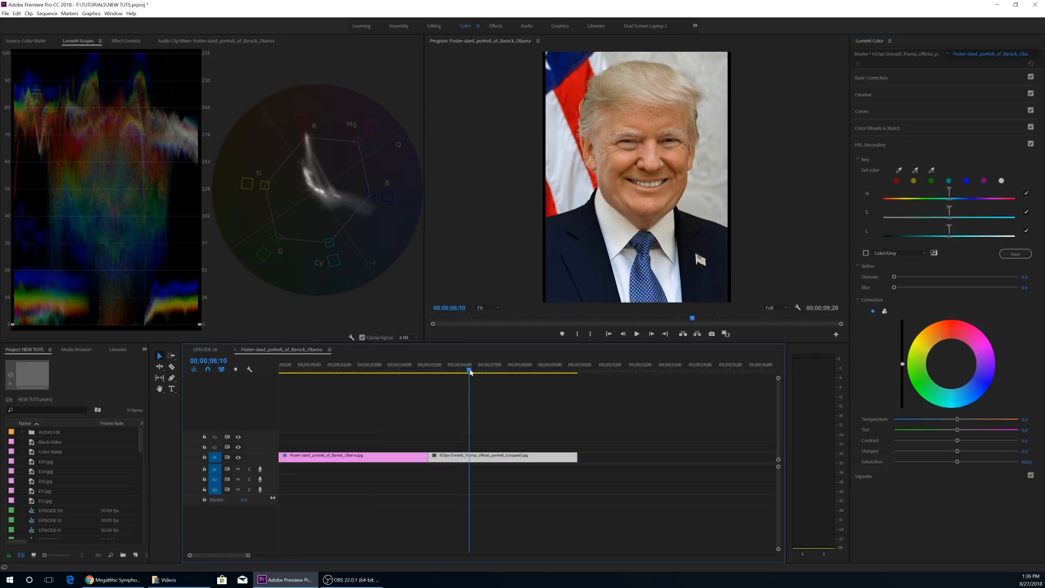
click(900, 171)
drag(639, 157, 616, 161)
click(866, 253)
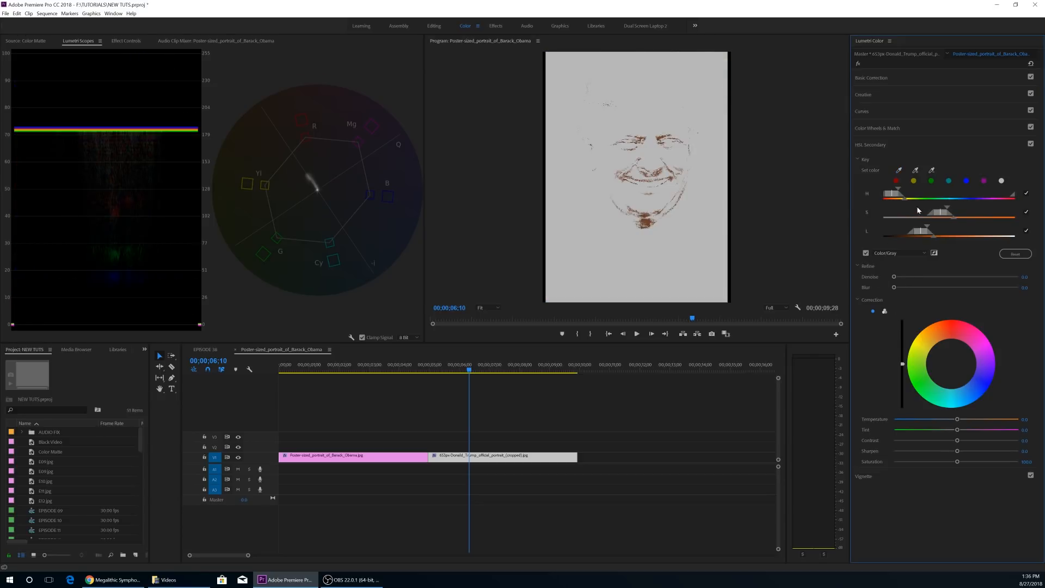
click(866, 253)
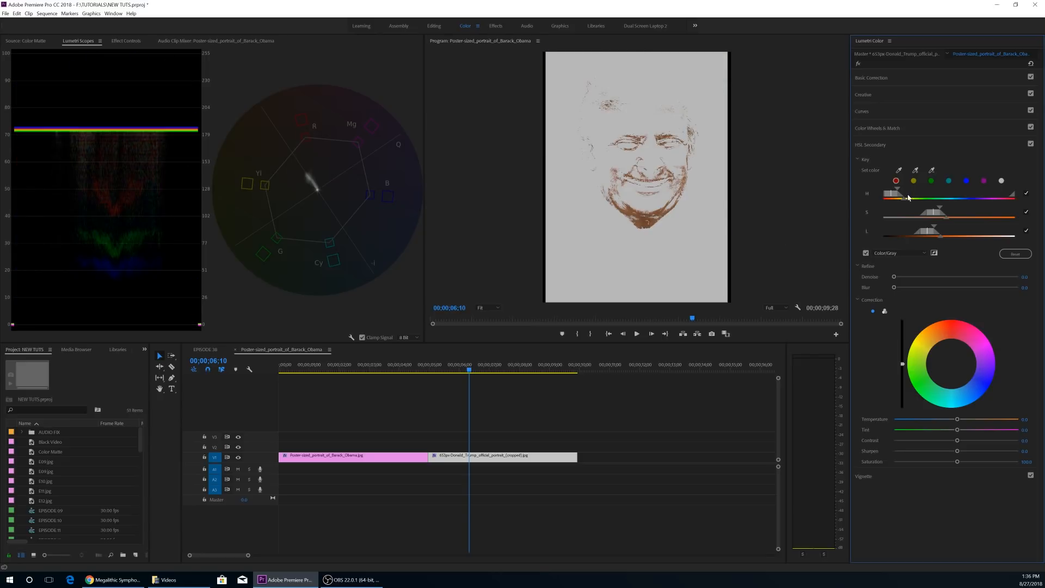
mouse_move(941, 209)
mouse_down()
mouse_move(952, 209)
mouse_move(950, 226)
mouse_up()
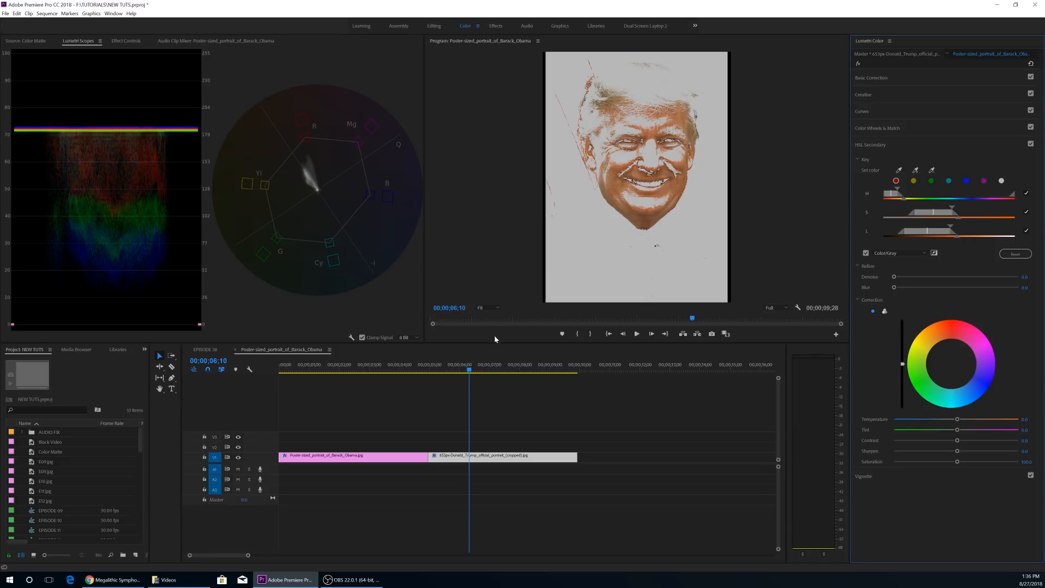
In the INDUSTRIAL SPOT sequence, examine the luma waveform of the river clip at 00:00:06:06 and the cliff clip up to 00:00:14:18
click(650, 368)
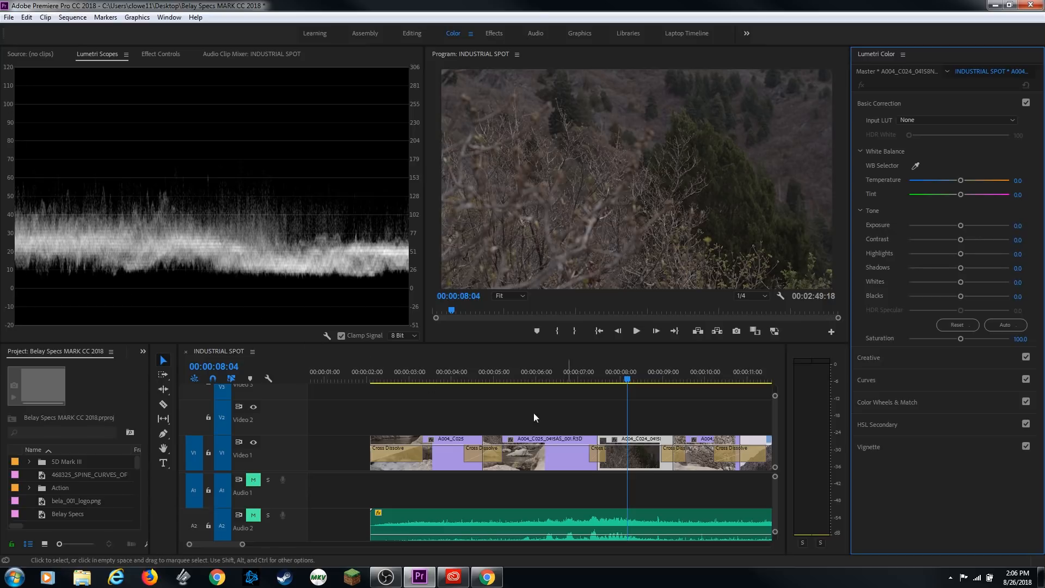
click(547, 378)
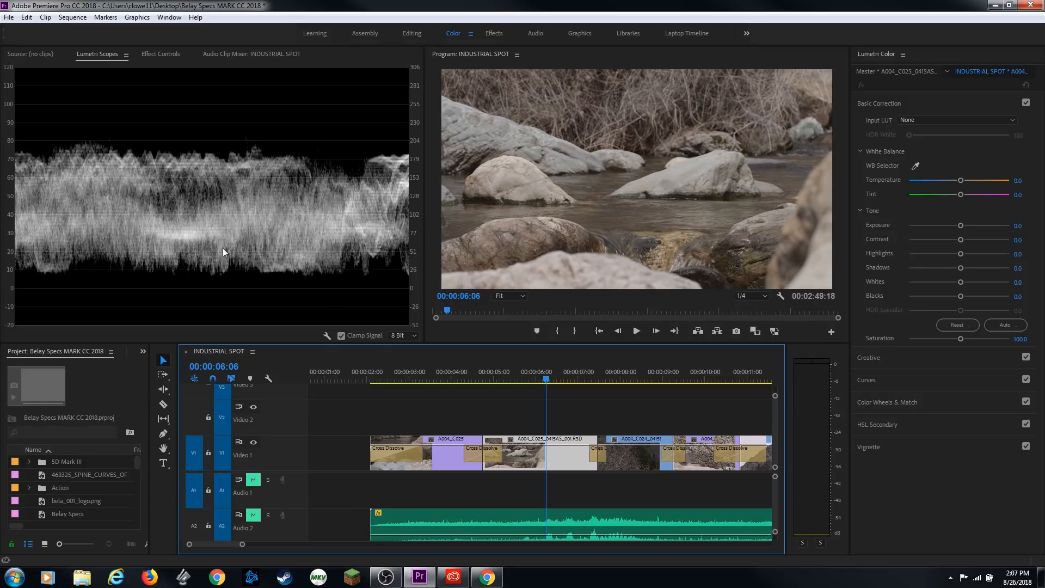
key(End)
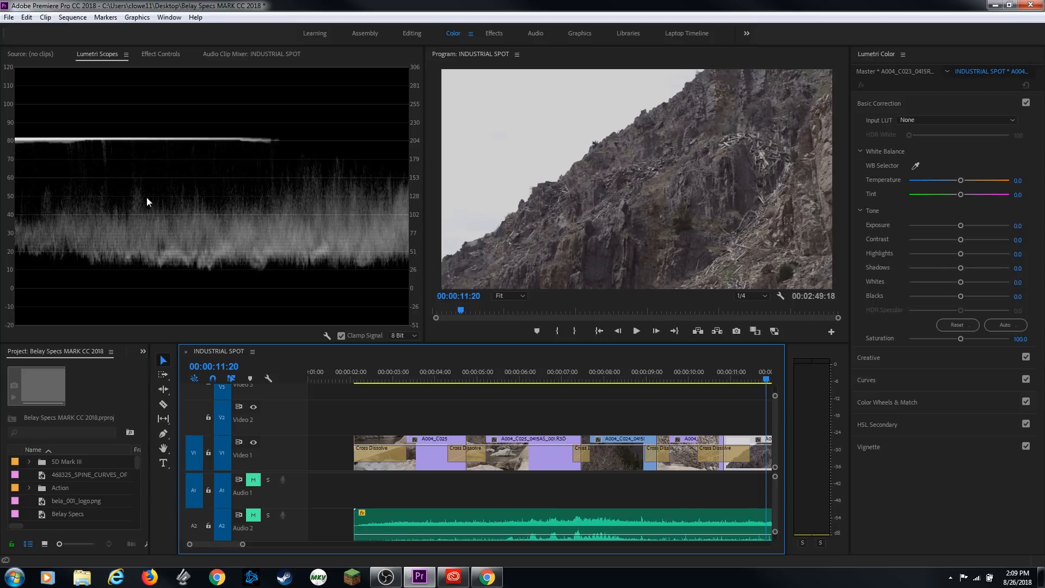
click(760, 378)
drag(761, 373, 736, 384)
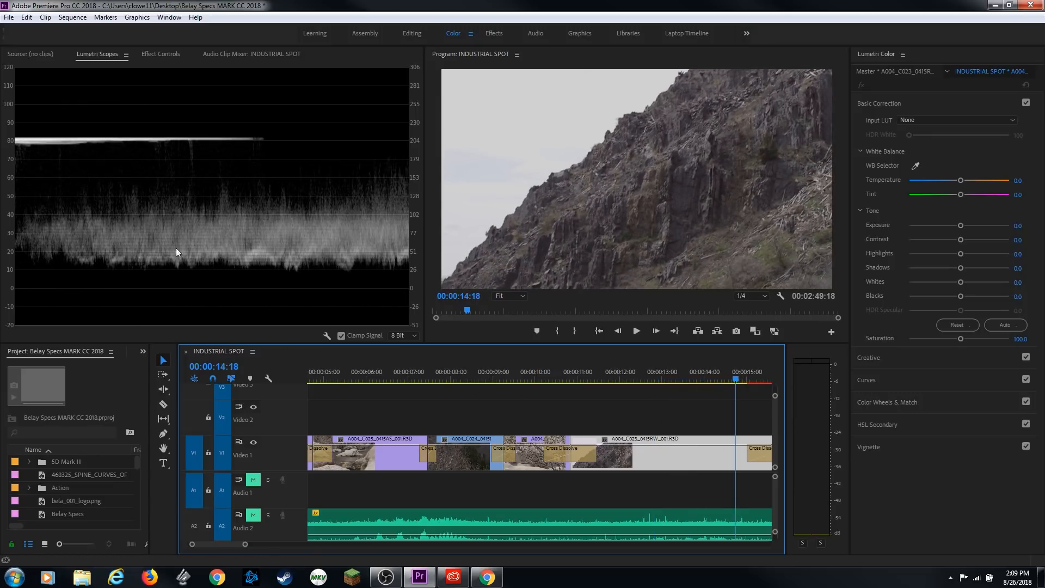
Raise the exposure of the dark hillside clip at 00:00:08:06 to 2.8
click(461, 377)
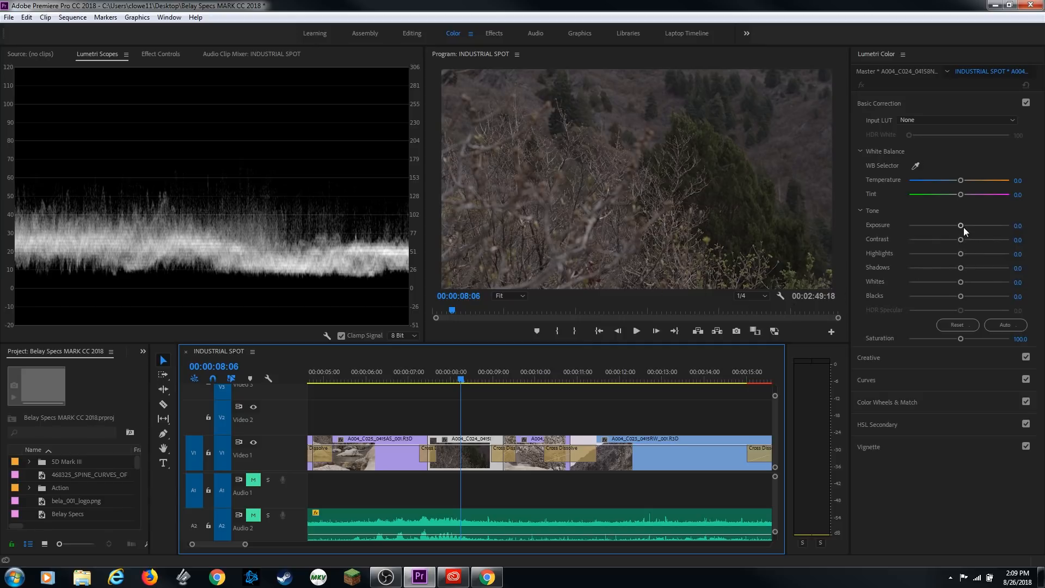
drag(962, 226, 987, 226)
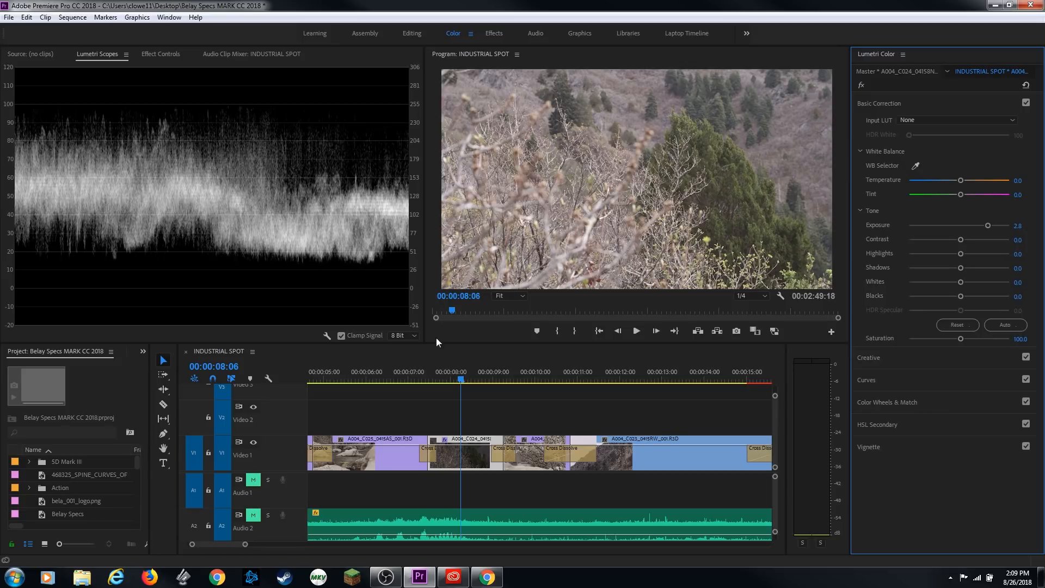
Replace the waveform with the Parade (RGB) scope for the river clip at 00:00:06:00 and inspect it maximized before restoring the panel
drag(458, 375, 366, 381)
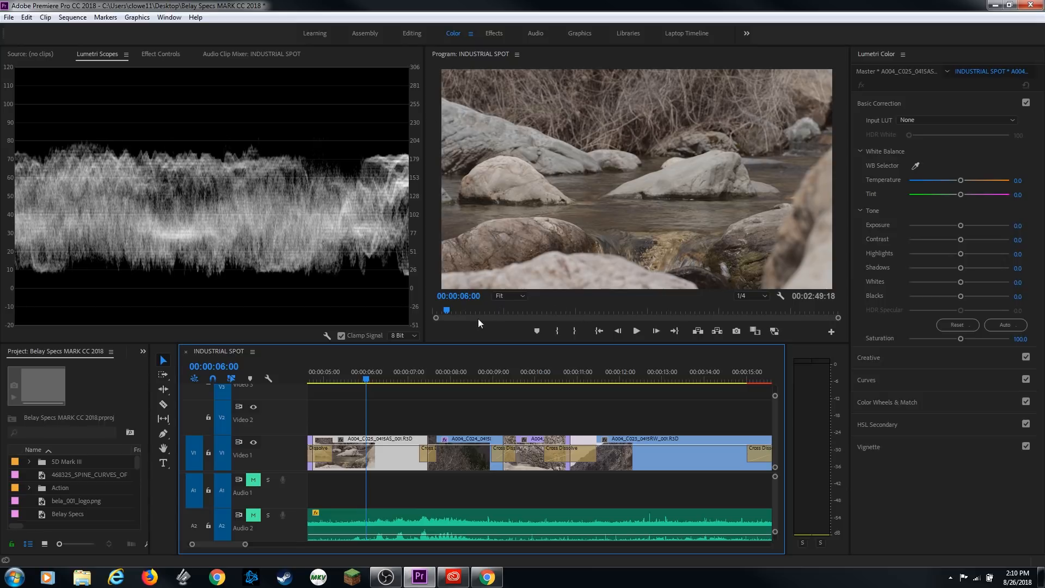
right_click(227, 191)
click(278, 236)
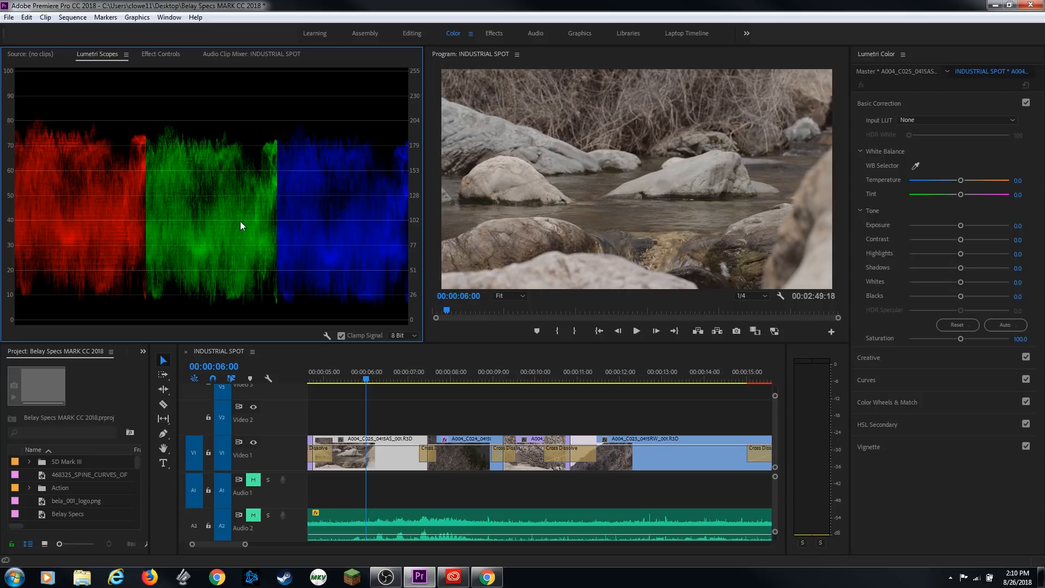
key(grave)
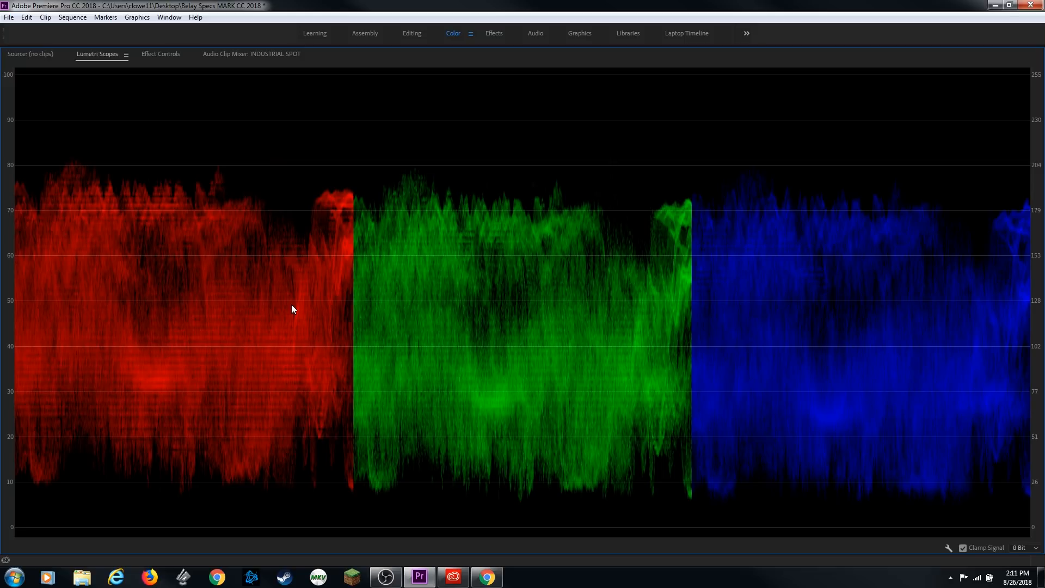
key(grave)
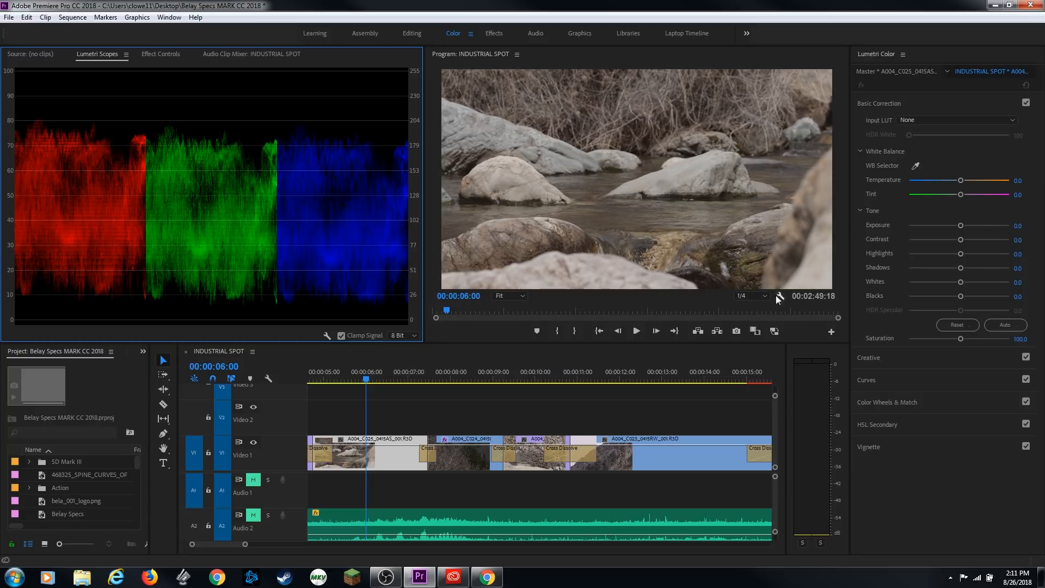
Try temperatures of -58.9 and 62.2 and a tint of -79.5 on the river clip, bringing both settings back to about zero
drag(959, 181, 930, 181)
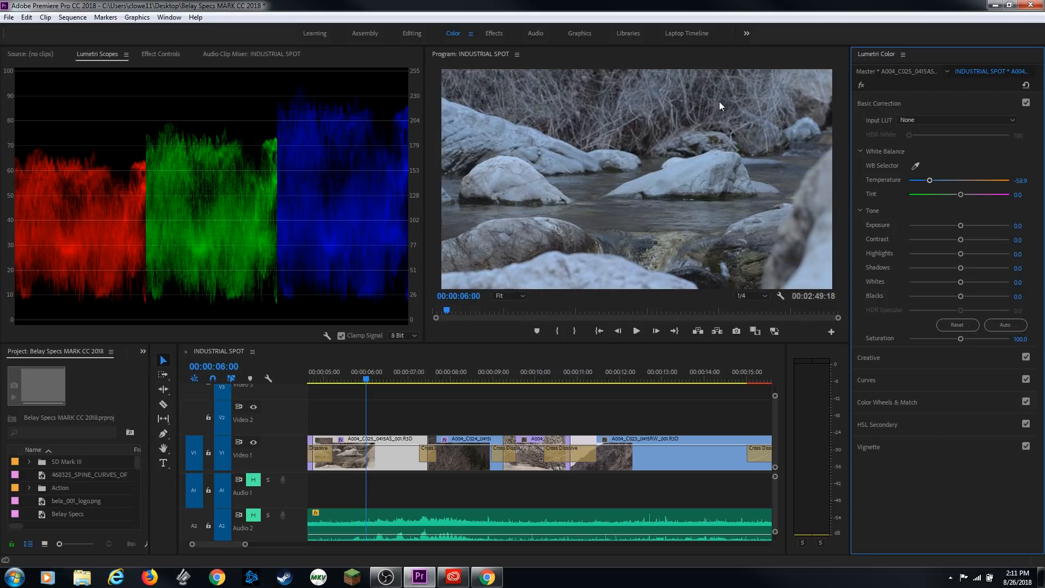
drag(930, 181, 986, 185)
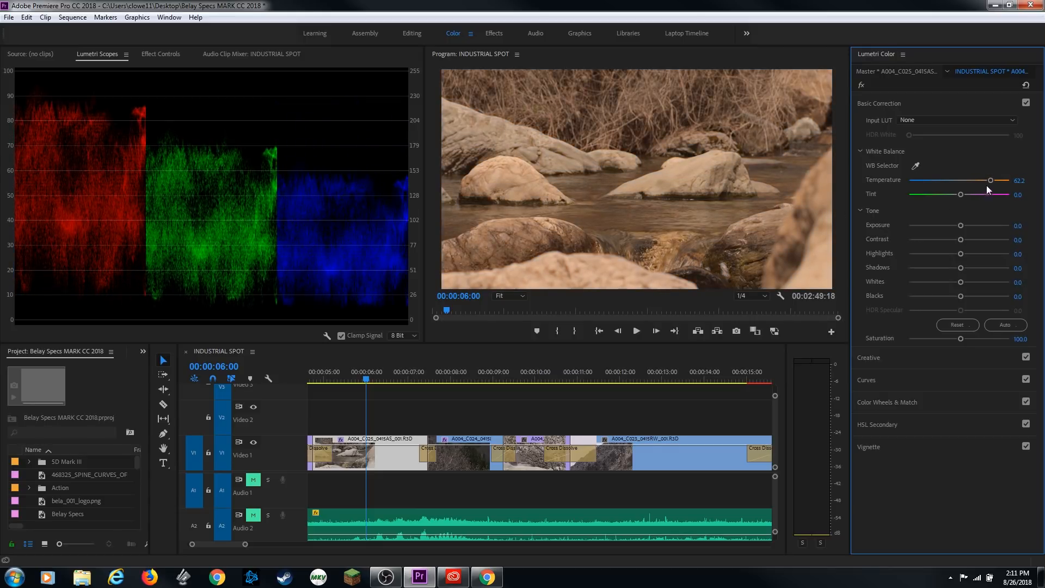
double_click(961, 180)
drag(961, 195, 919, 200)
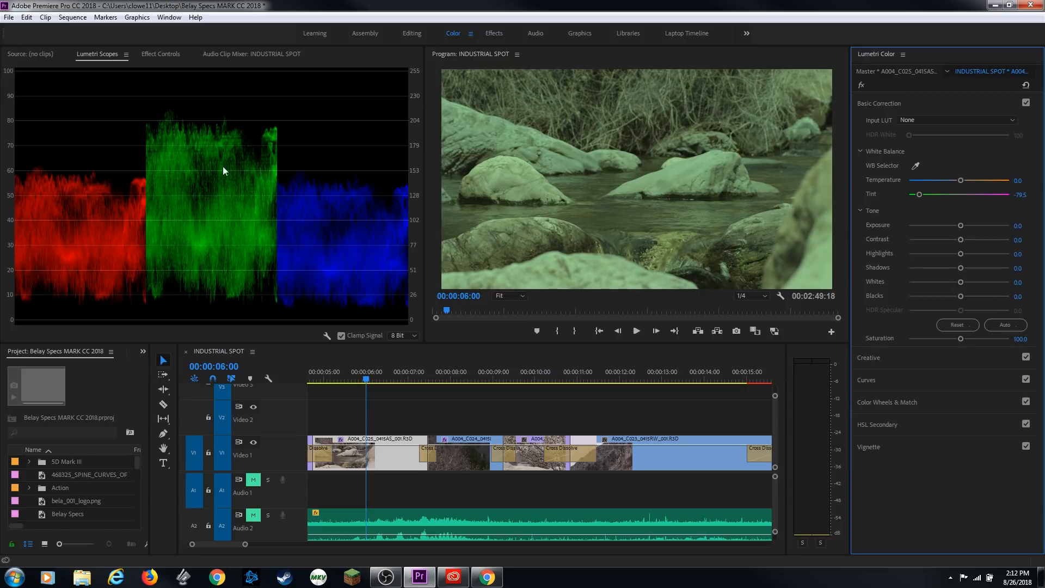
drag(916, 198, 960, 198)
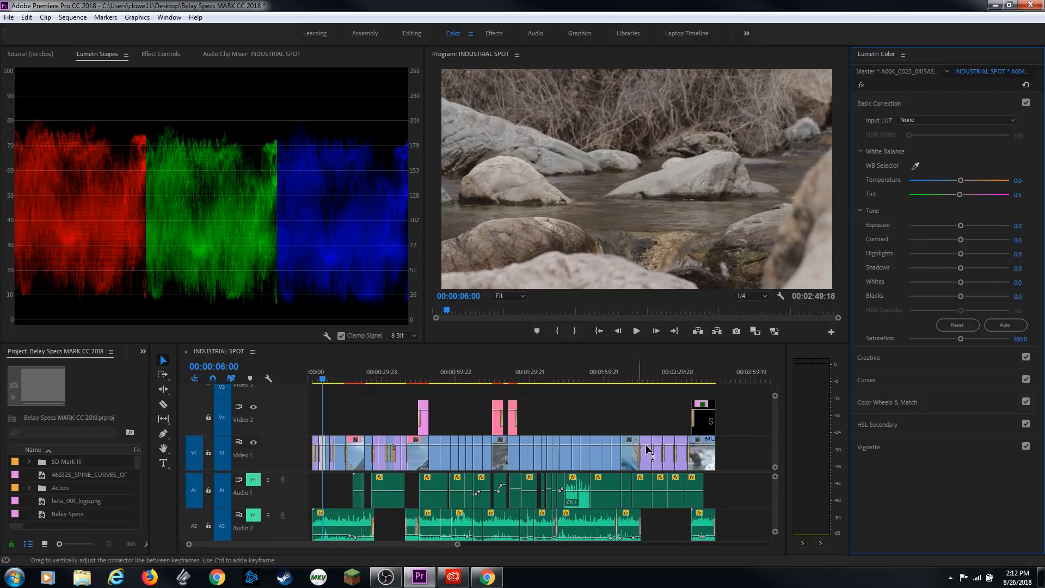
Examine the RGB parade of the climber clip at 00:02:00:02 with the scopes maximized, and restore the panel
drag(630, 380, 689, 406)
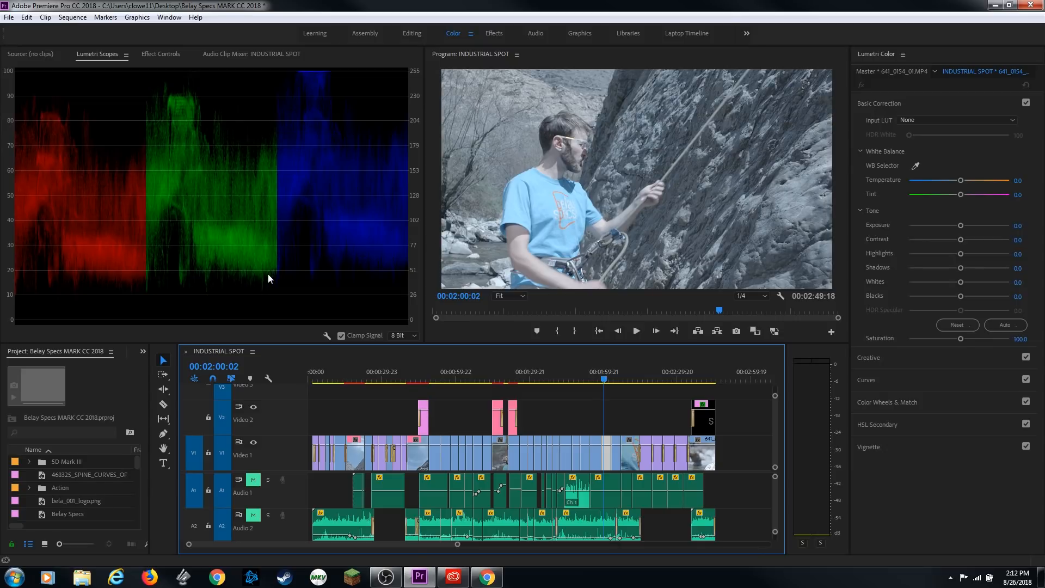
key(grave)
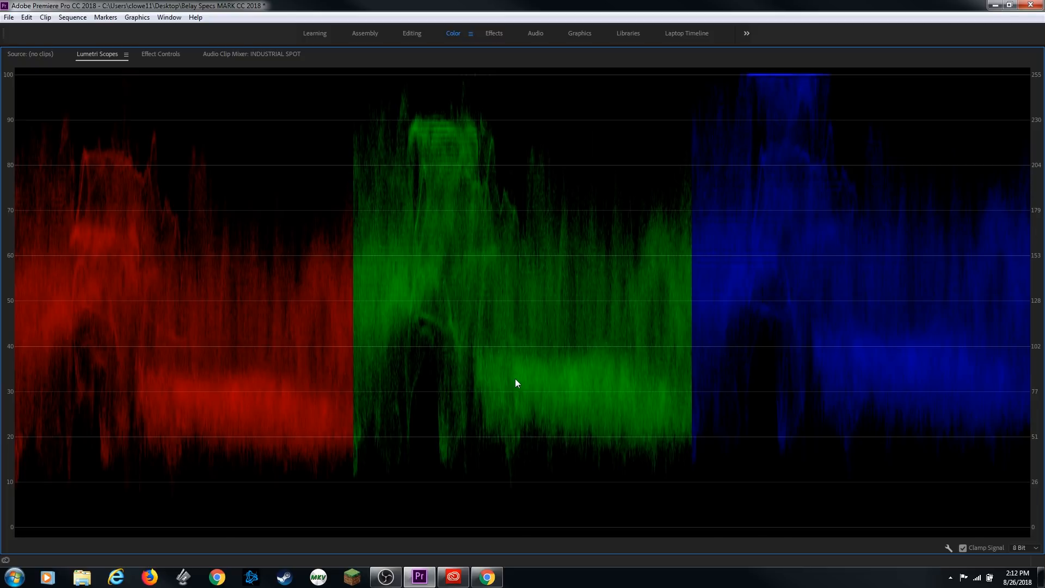
key(grave)
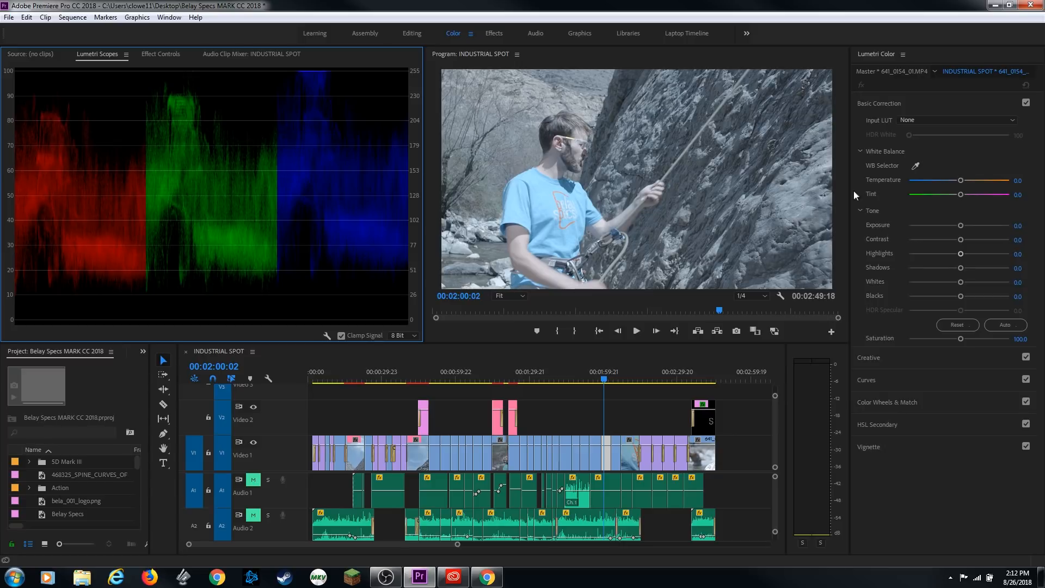
Set the climber clip's temperature to 47.0 and tint to -10.3, and toggle its Lumetri Color effect to compare before and after
mouse_move(962, 181)
mouse_down()
mouse_move(981, 187)
mouse_move(953, 195)
mouse_up()
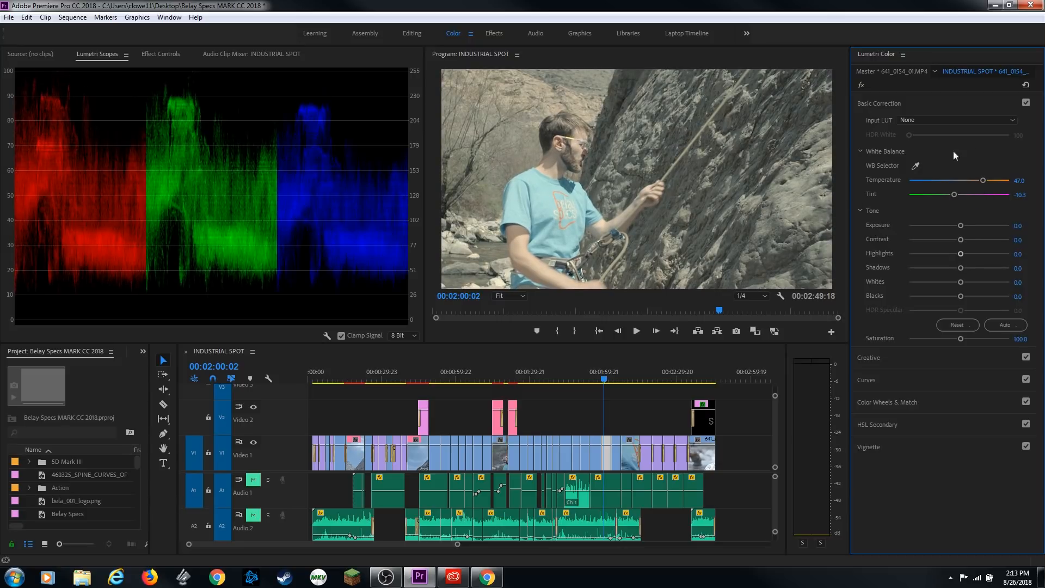
click(159, 54)
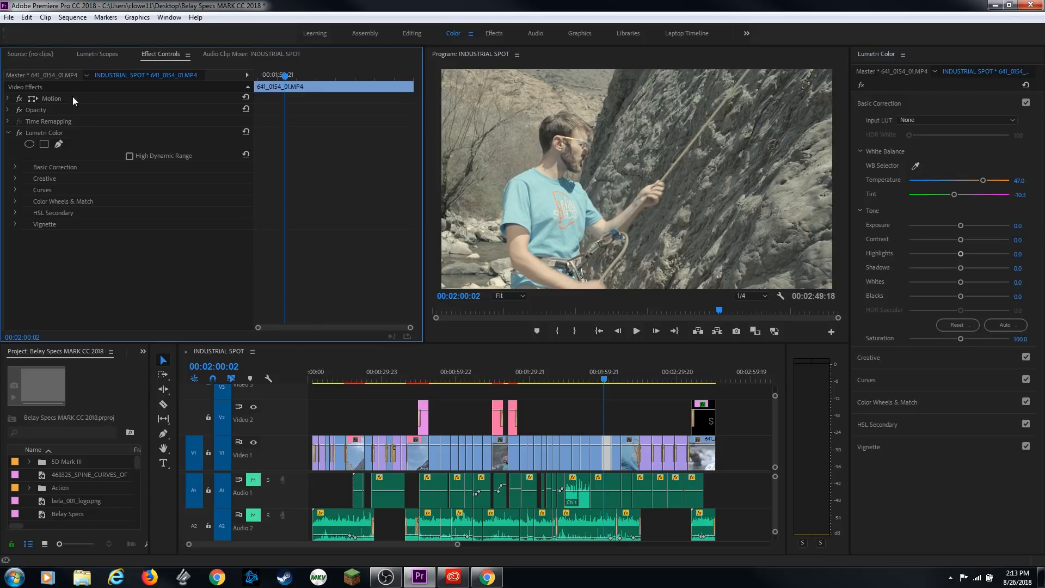
click(20, 134)
click(96, 54)
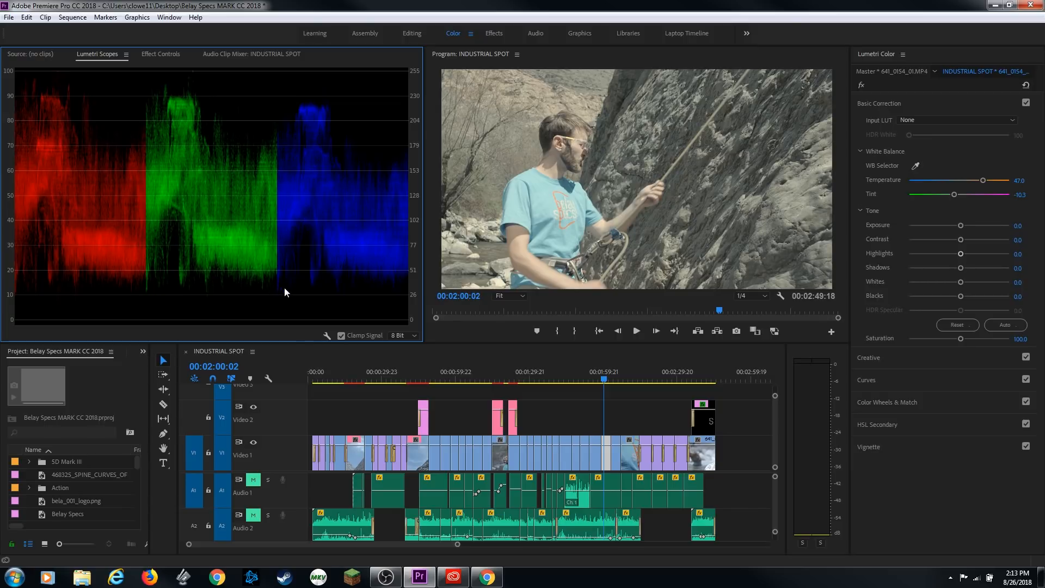
Replace the RGB parade with the Vectorscope YUV for the climber clip, inspect it maximized, and restore the panel
right_click(268, 215)
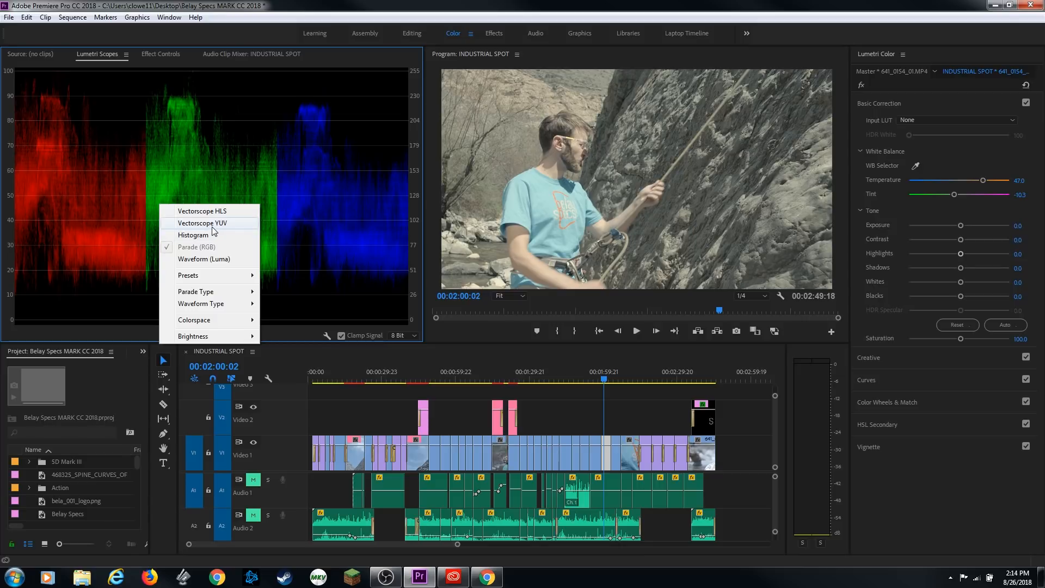
click(212, 226)
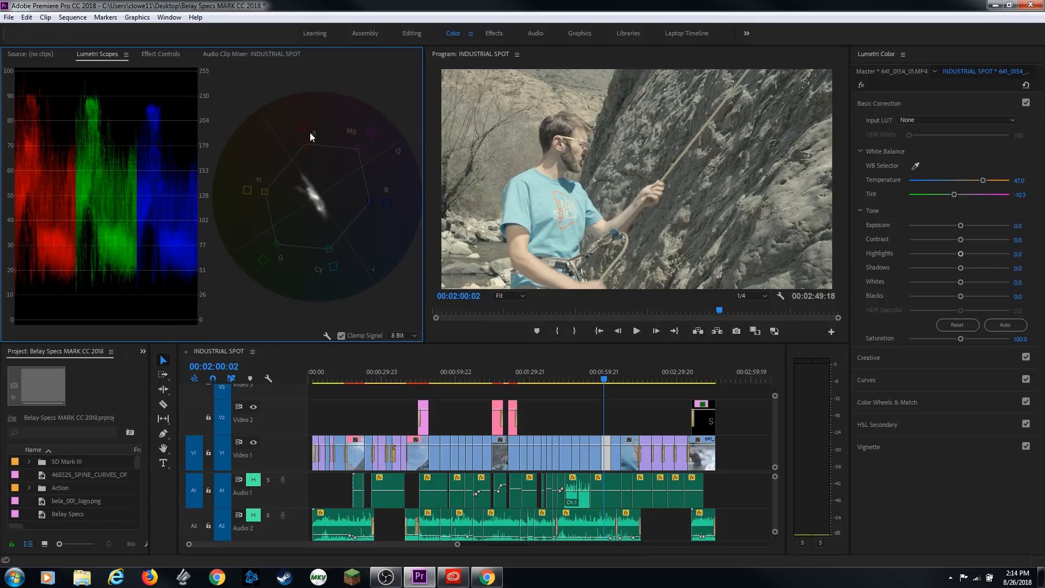
right_click(140, 171)
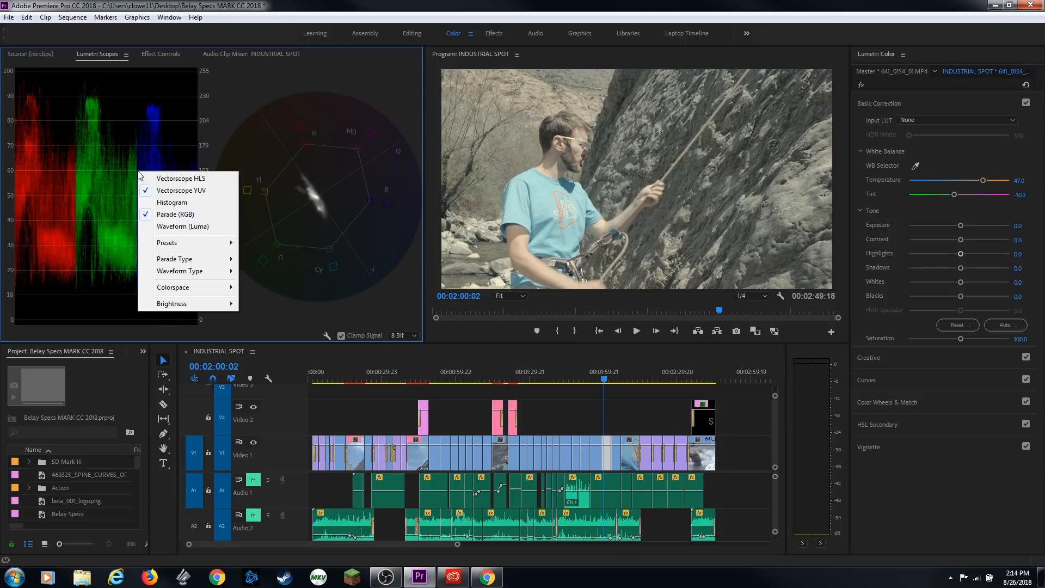
click(163, 214)
key(grave)
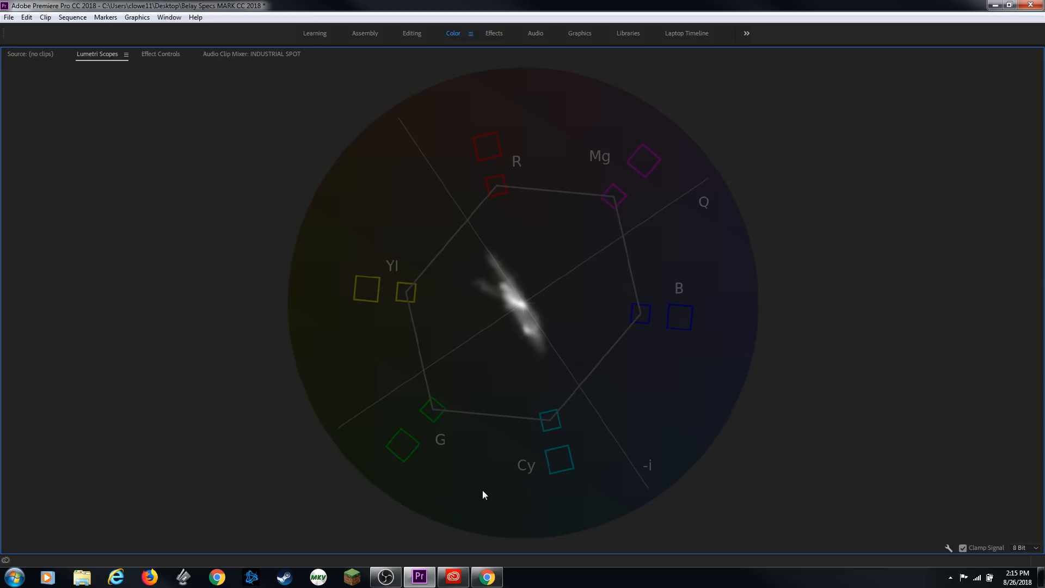
key(grave)
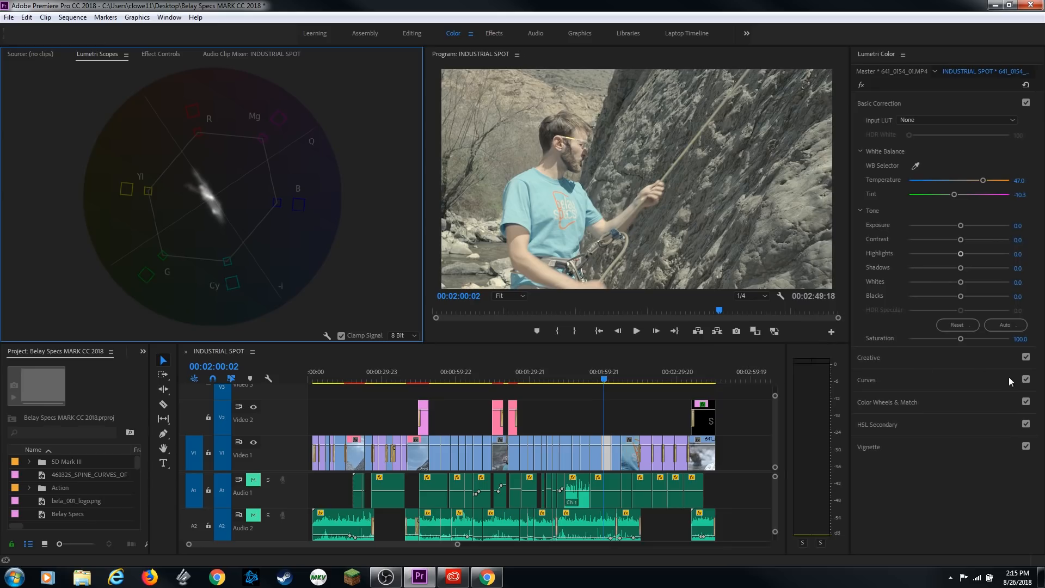
Try saturation values of 200.0 and 0.0 on the climber clip while checking the vectorscope, and reset the saturation to 100.0
drag(962, 338, 1013, 341)
key(grave)
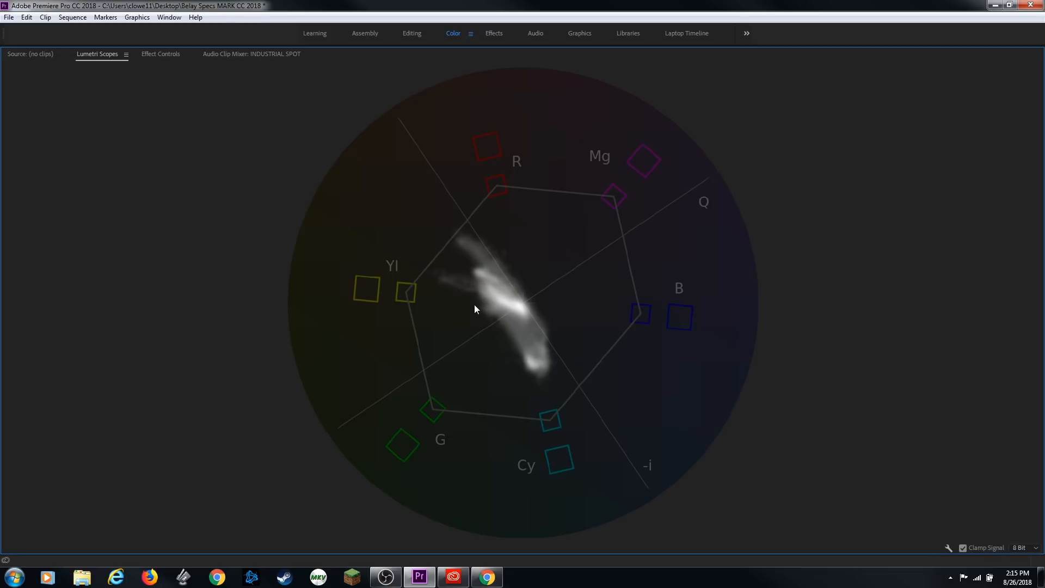
key(grave)
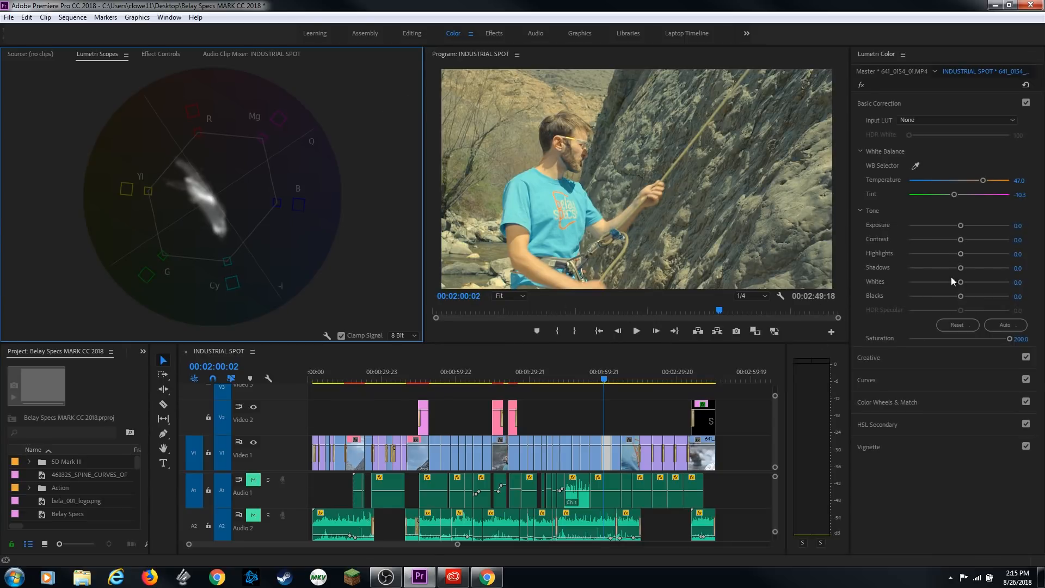
drag(1005, 338, 881, 359)
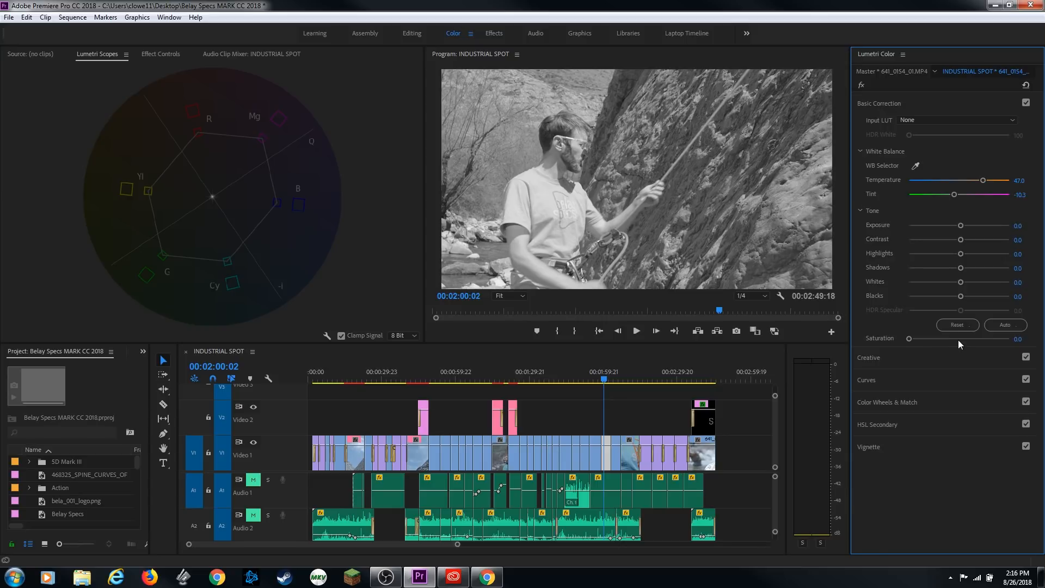
double_click(909, 339)
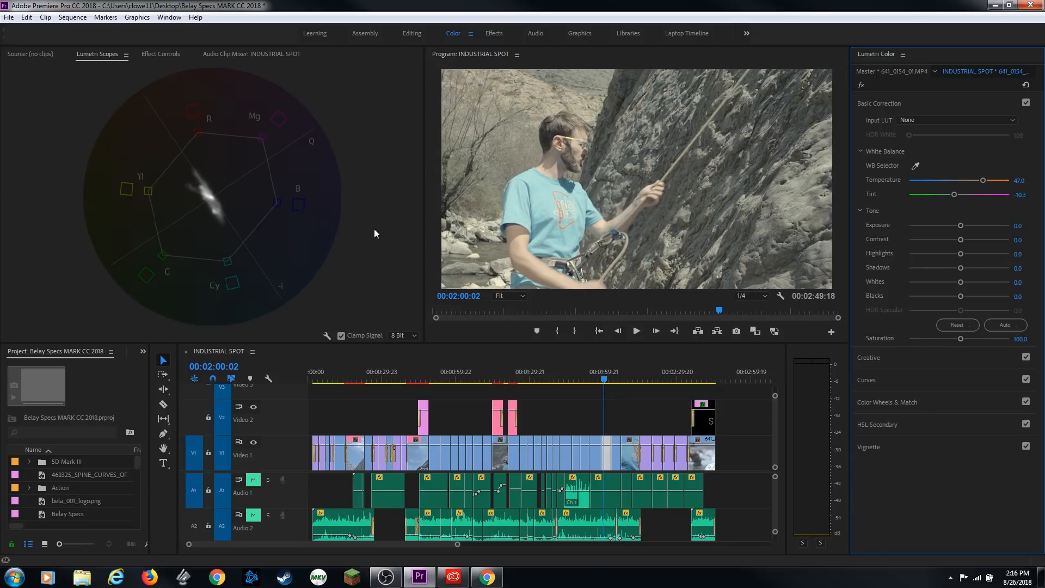
Examine the climber clip's skin tones against the skin tone line on the maximized vectorscope, and restore the panel
key(grave)
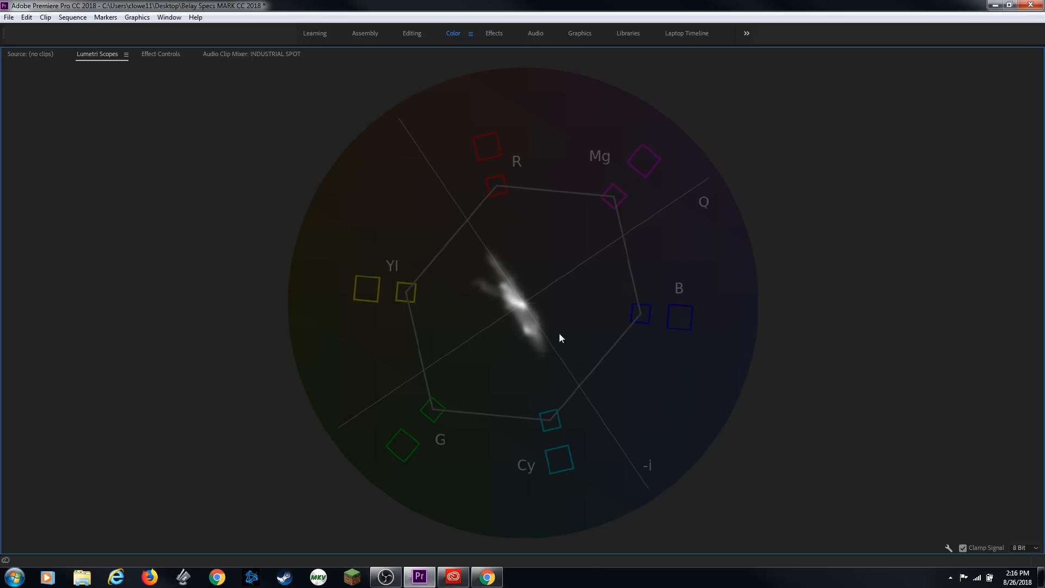
key(grave)
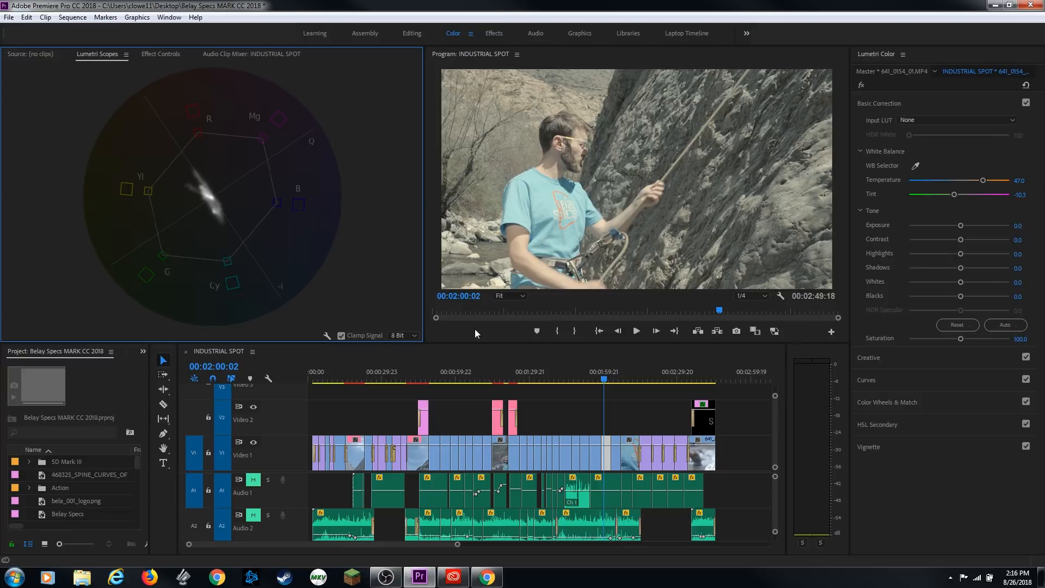
key(grave)
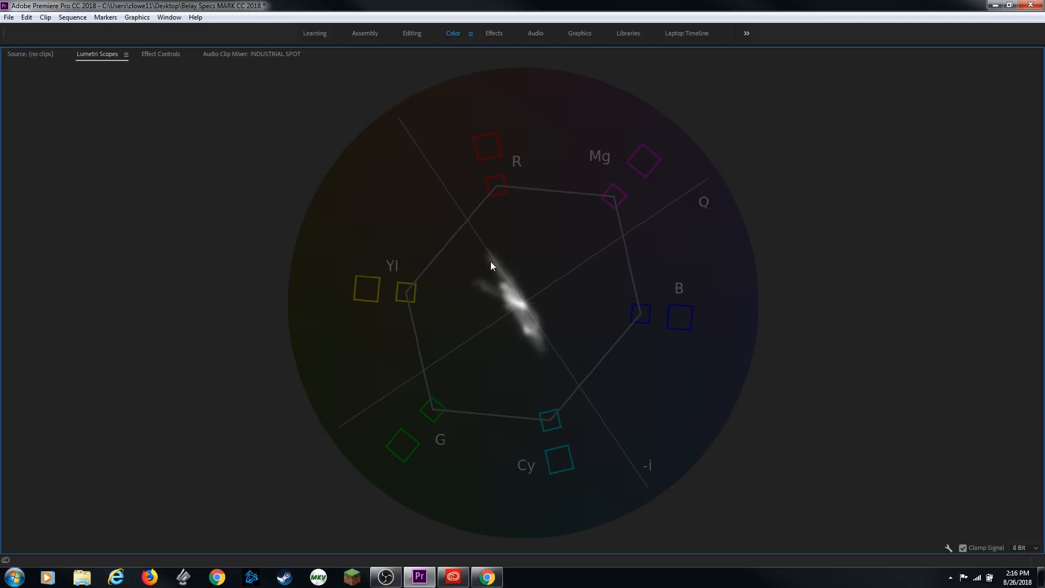
key(grave)
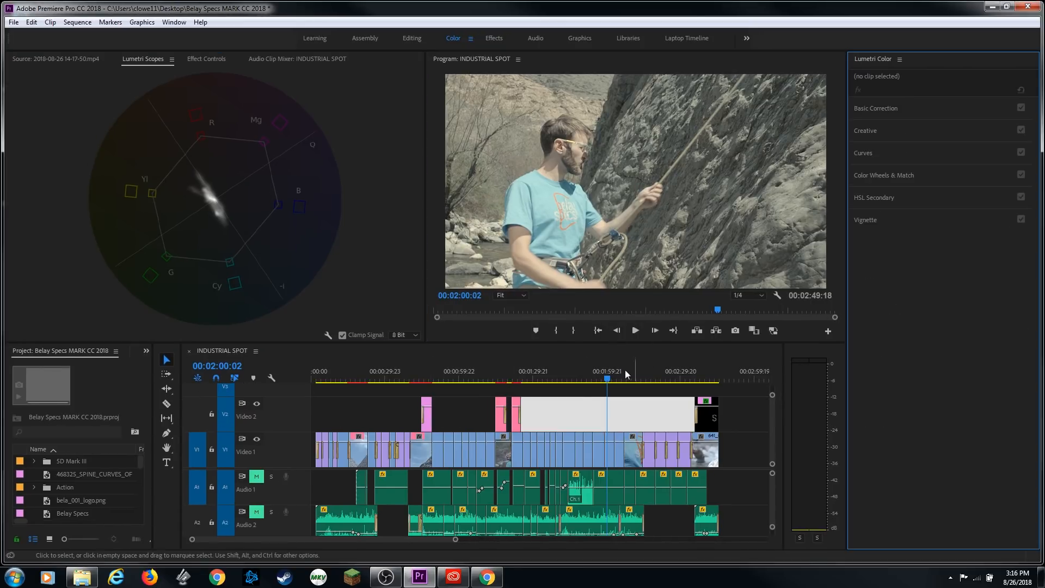
Look over the Color Wheels & Match section, and view the Basic Correction settings with the available Input LUTs
click(888, 176)
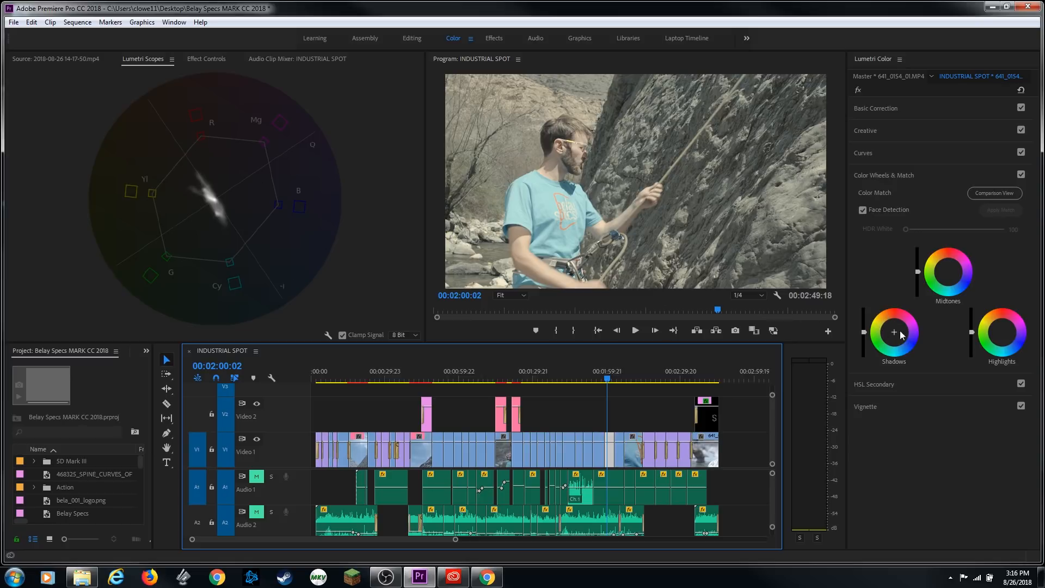
drag(952, 271, 955, 277)
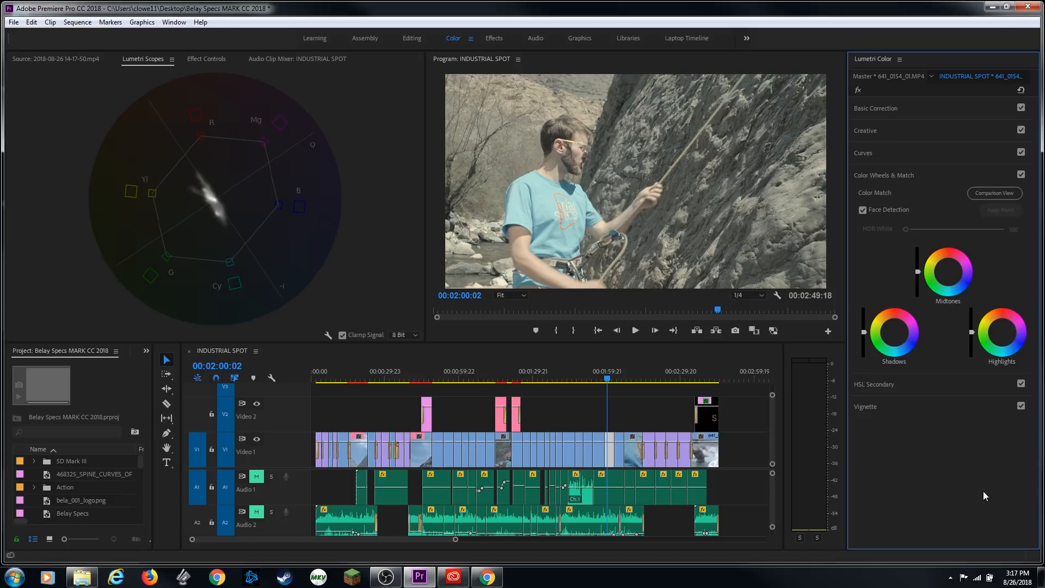
click(894, 175)
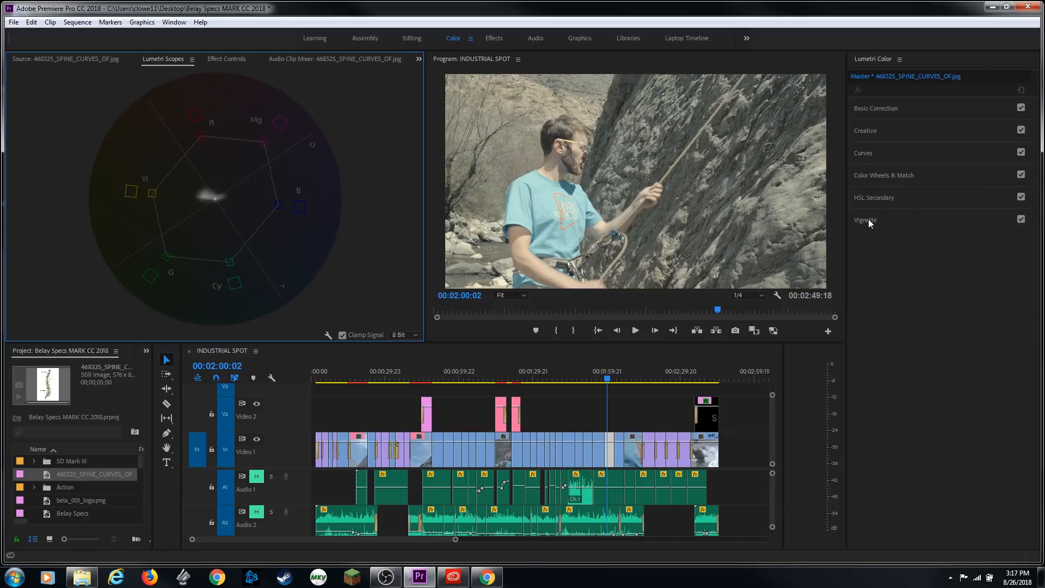
click(906, 113)
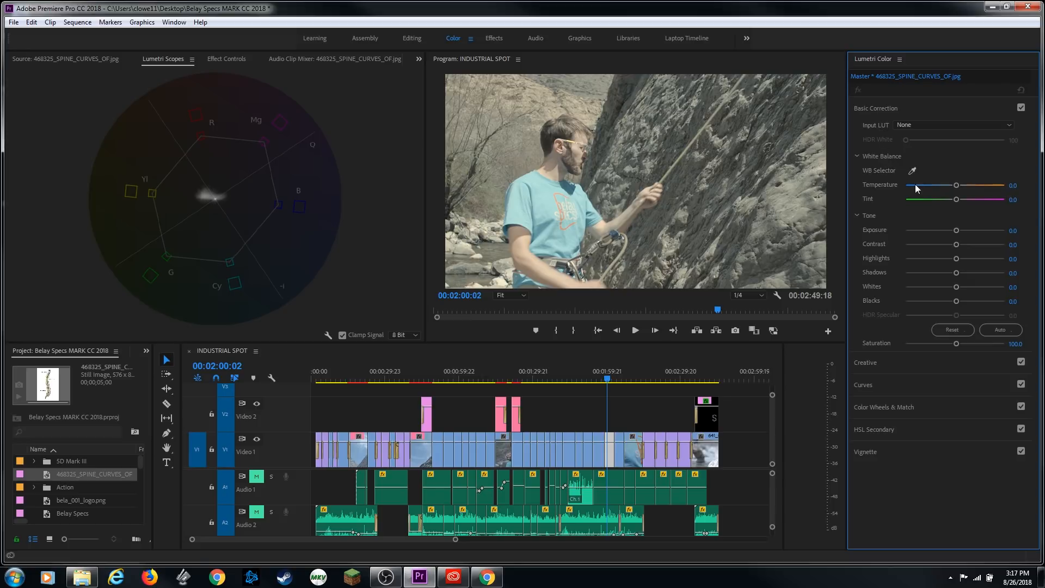
click(925, 126)
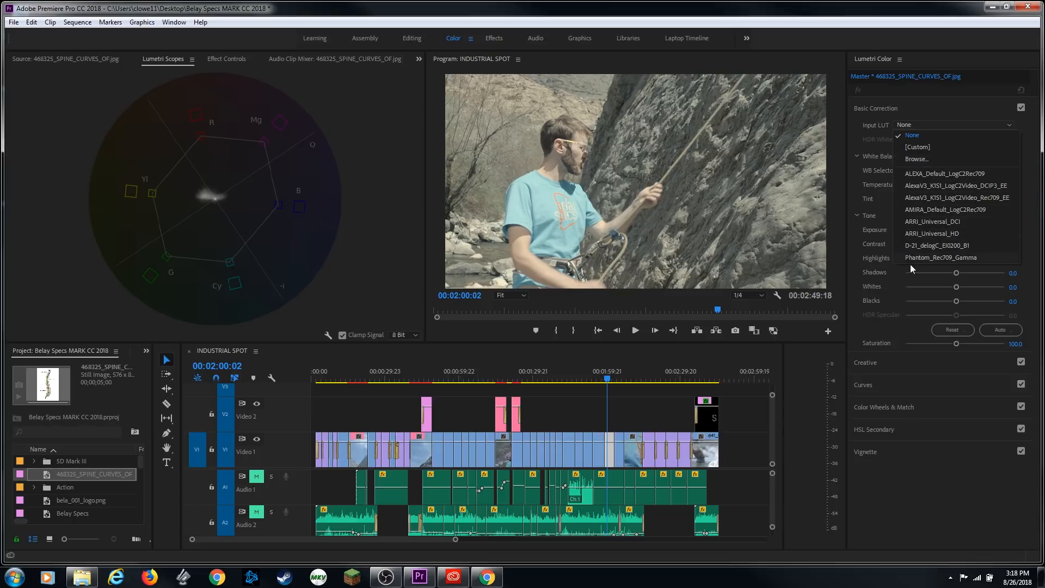
Remove the attributes of the climber clip at 00:02:00:02, clearing its Lumetri Color correction
key(equal)
key(equal)
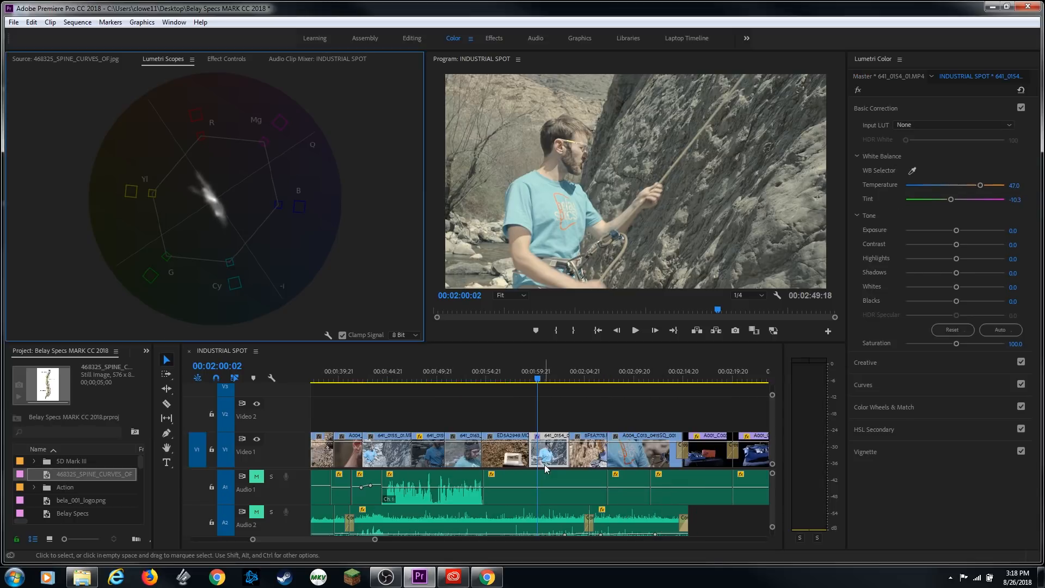
right_click(548, 458)
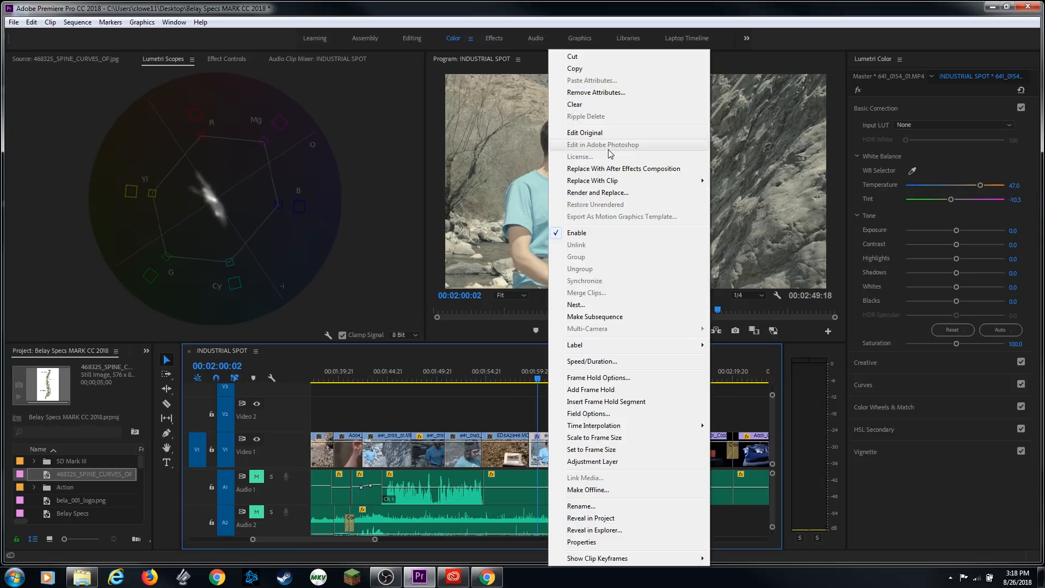
click(612, 93)
click(548, 420)
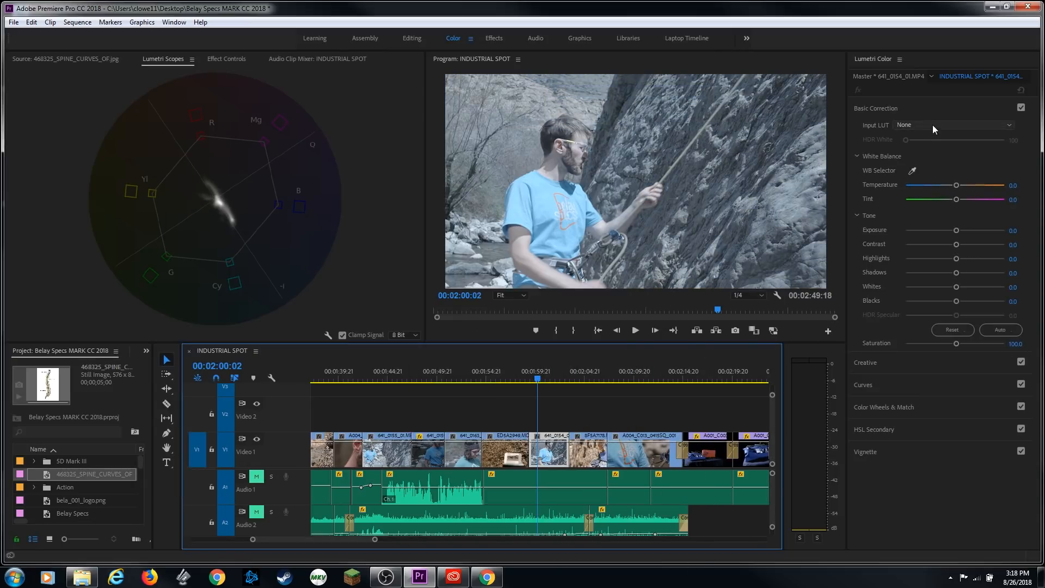
Try the AlexaV3_K1S1_LogC2Video_DCIP3_EE, D-21_delogC_EI0200_B1 and AMIRA_Default_LogC2Rec709 input LUTs on the climber clip
click(933, 125)
click(936, 187)
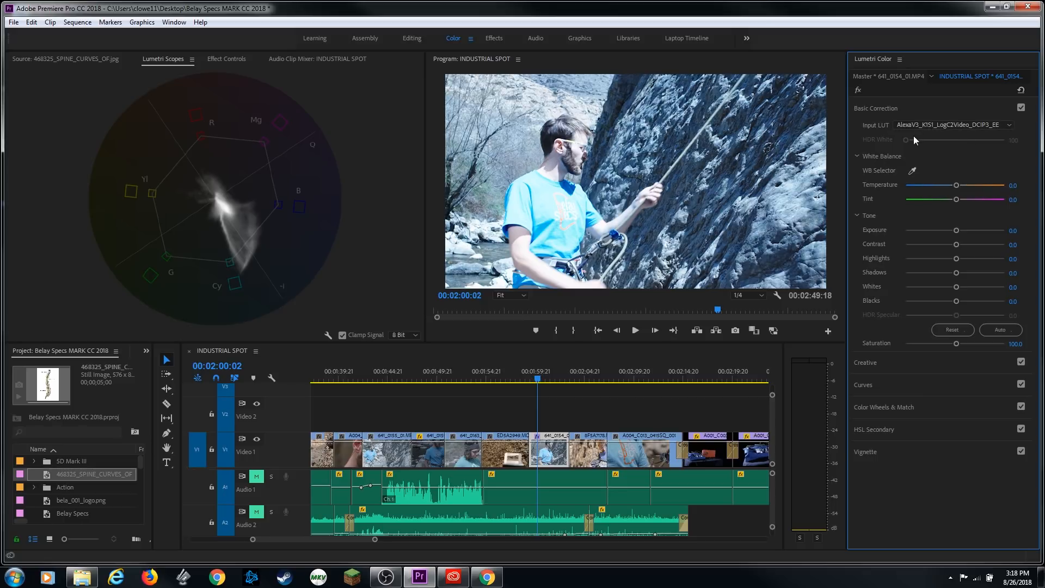
click(933, 125)
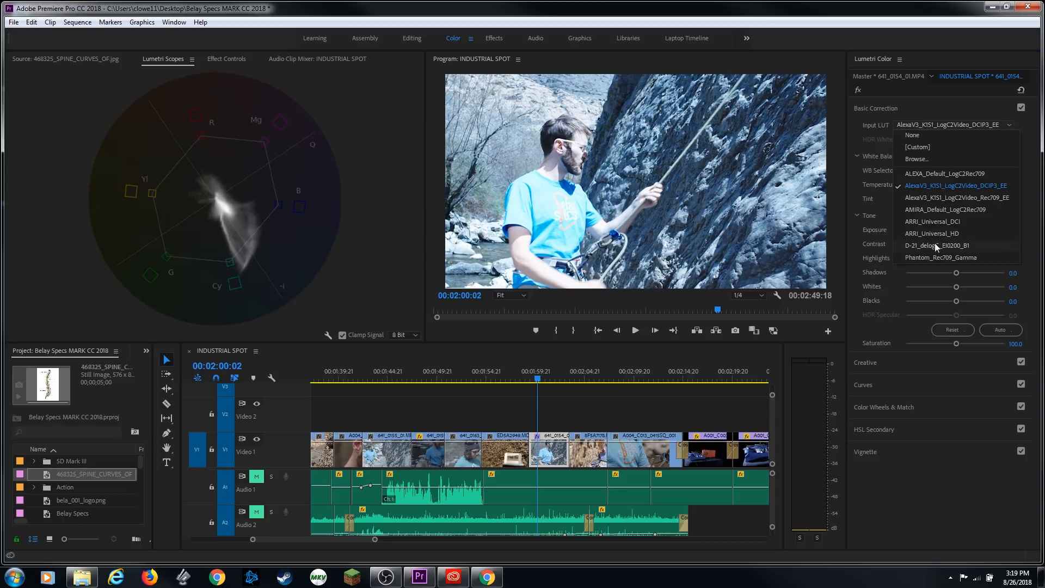
click(936, 245)
click(915, 125)
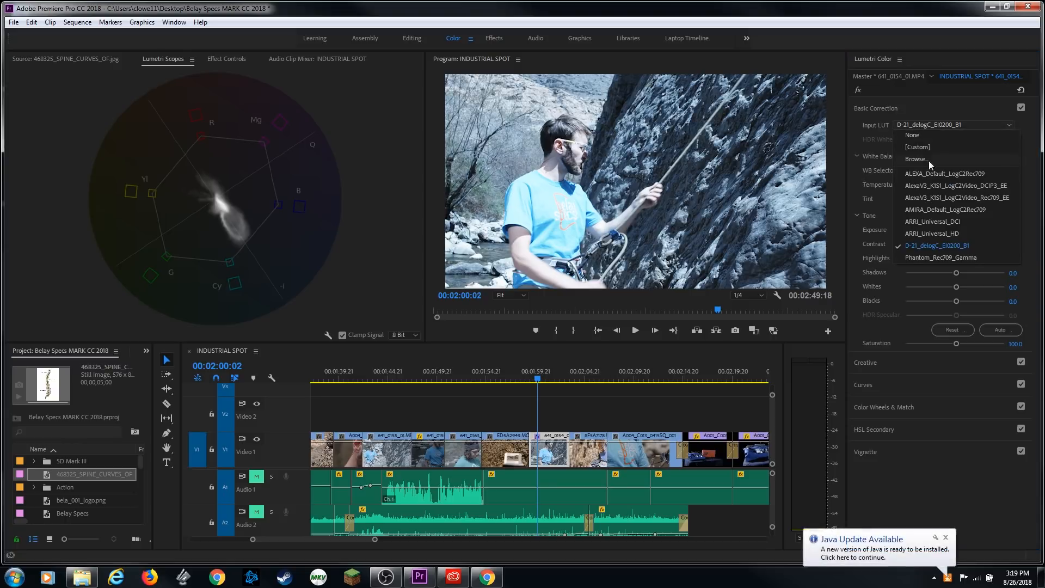
click(939, 209)
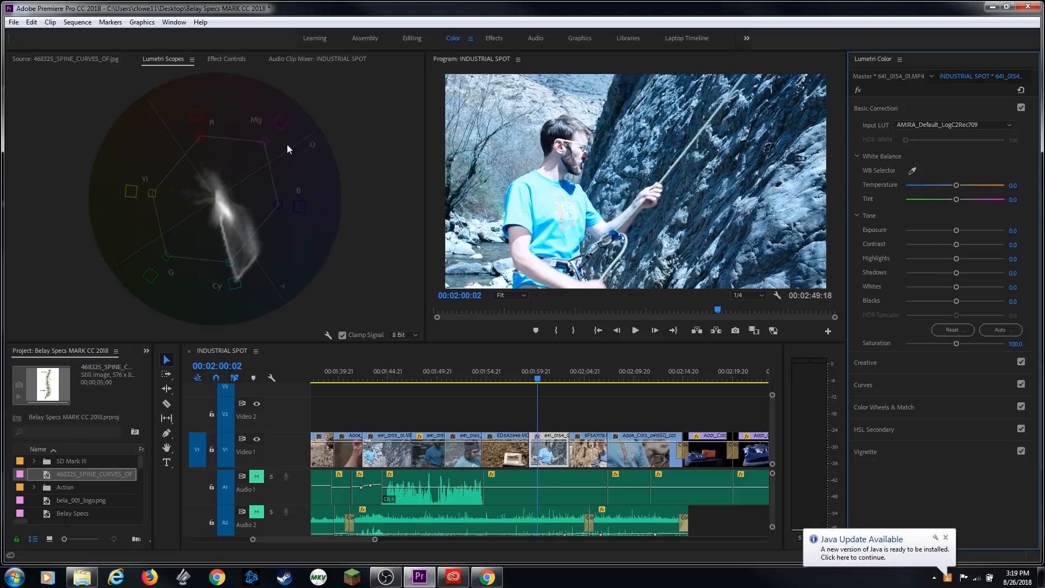
Delete the Lumetri Color effect holding the trial LUT from the climber clip
click(227, 58)
click(74, 136)
key(Delete)
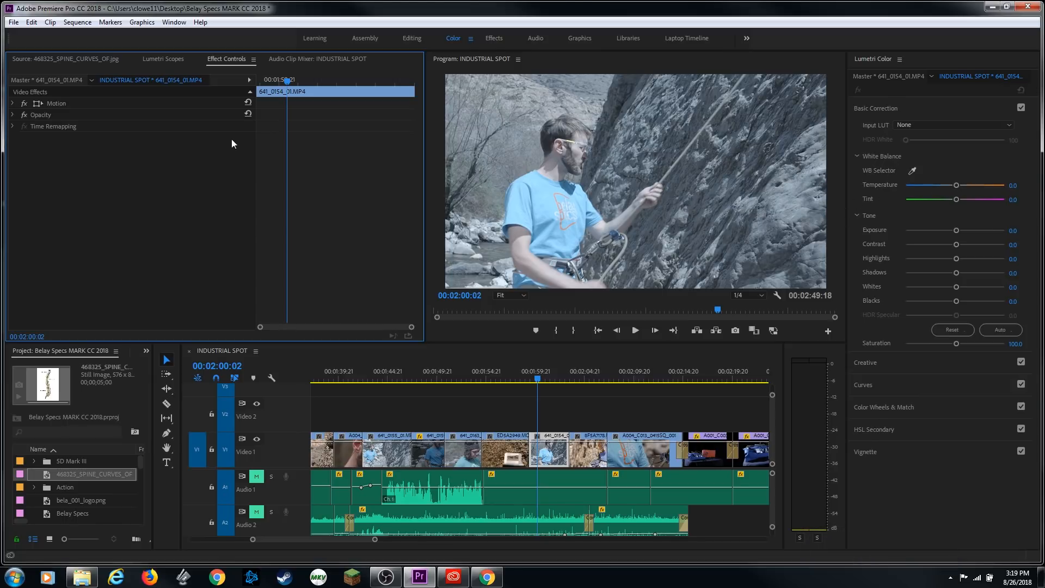
Return to the Lumetri scopes and display only the Parade (RGB) in place of the vectorscope
click(158, 59)
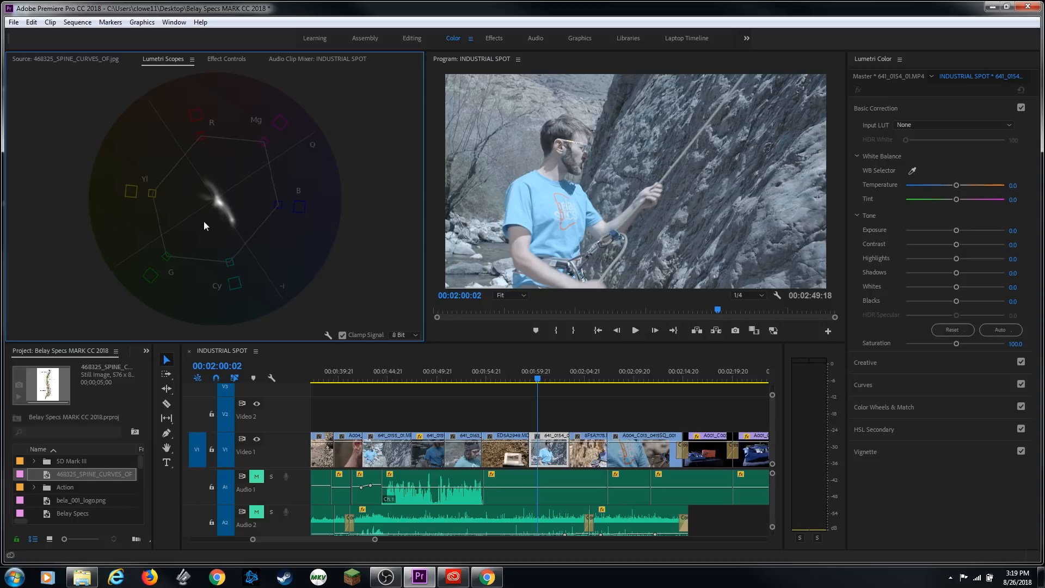
right_click(188, 174)
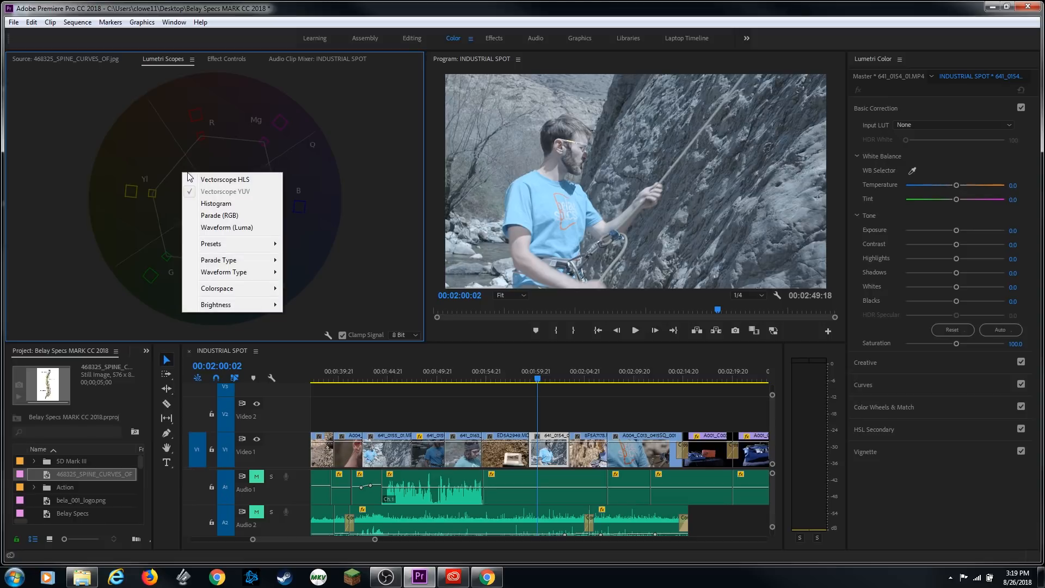
click(225, 216)
right_click(211, 187)
click(250, 203)
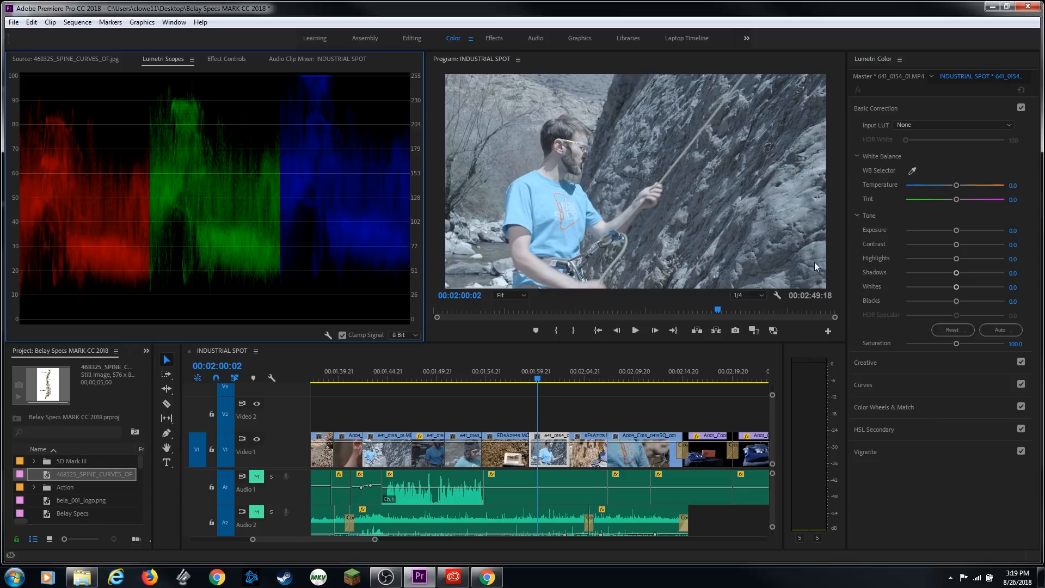
Try the WB Selector on the pale rocks beside the river in the climber clip, and undo the white balance
click(913, 172)
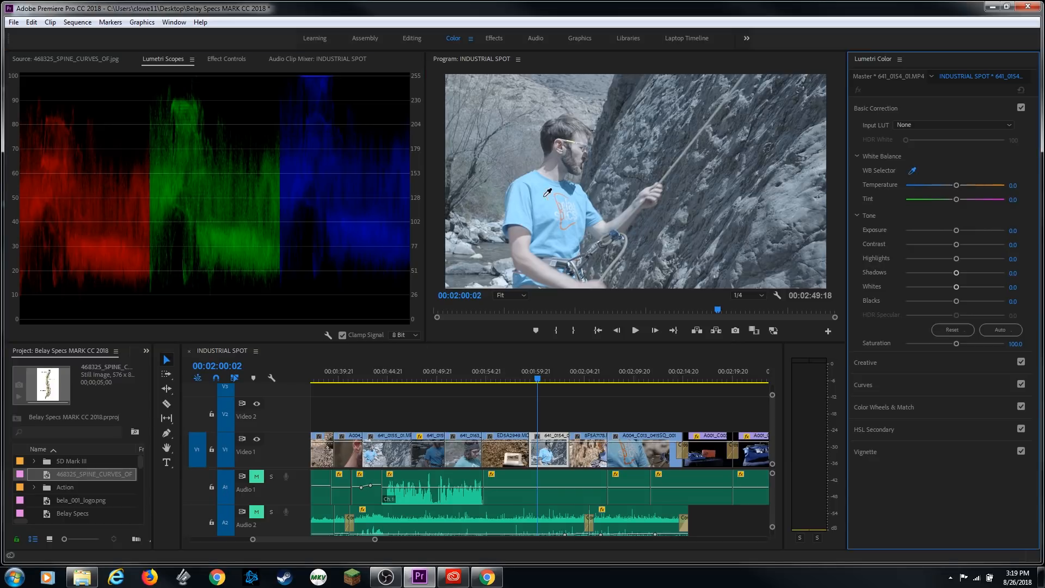
click(468, 244)
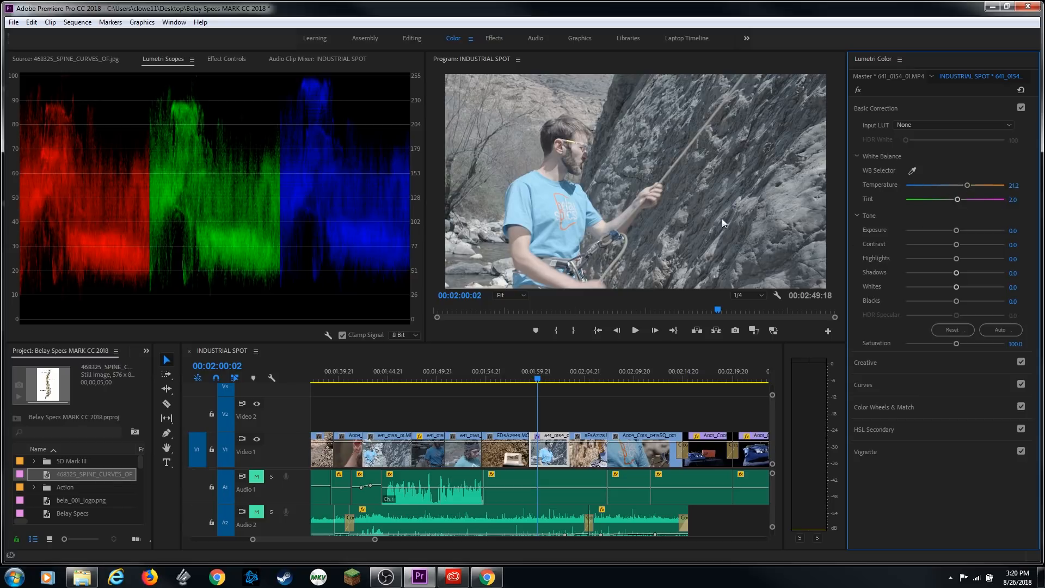
key(ctrl+z)
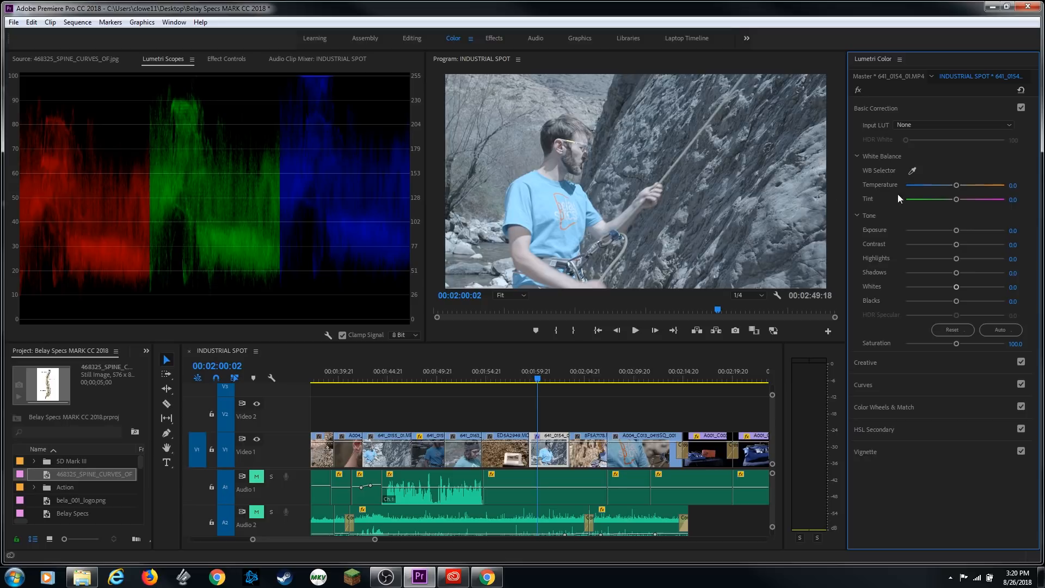
Set the climber clip's temperature to 40.7 and tint to -13.2, balancing the channels against the RGB parade
drag(958, 187, 976, 191)
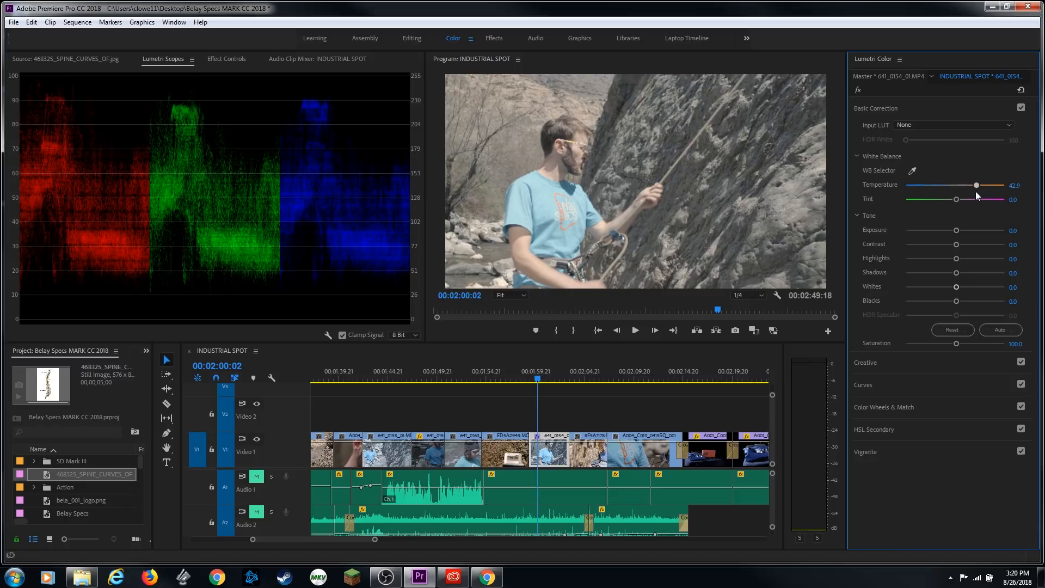
drag(975, 191, 975, 192)
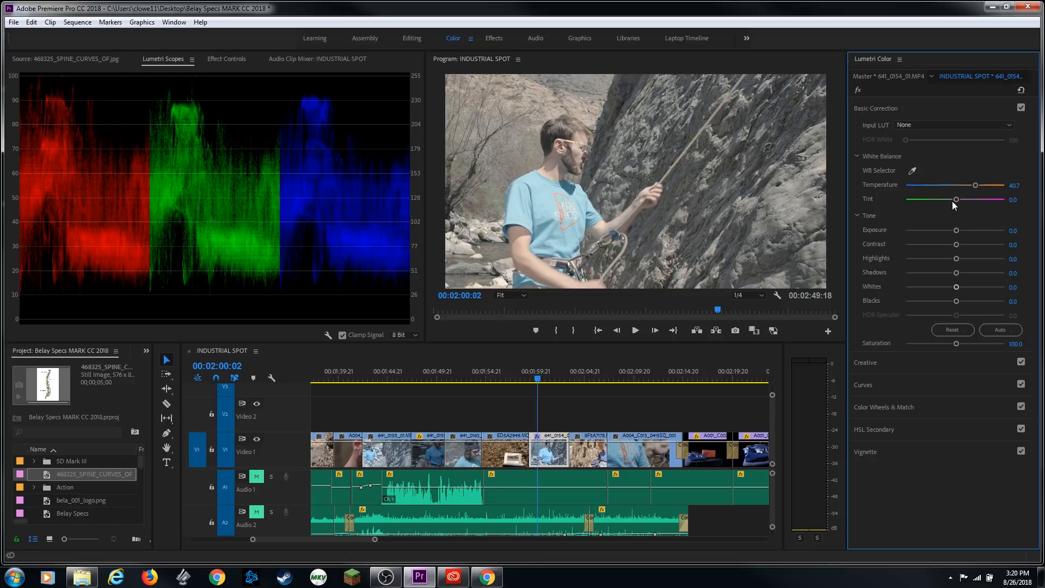
drag(957, 199, 941, 200)
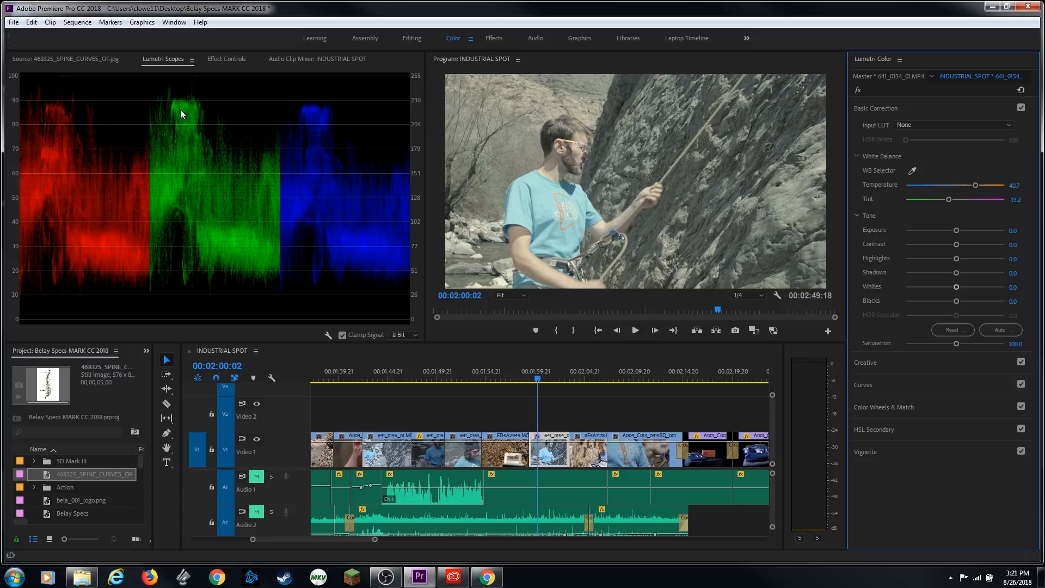
Set the climber clip's tint to -12.1 and display only the Waveform (Luma) in place of the RGB parade
mouse_move(950, 199)
mouse_down()
mouse_move(979, 200)
mouse_move(949, 201)
mouse_up()
right_click(189, 189)
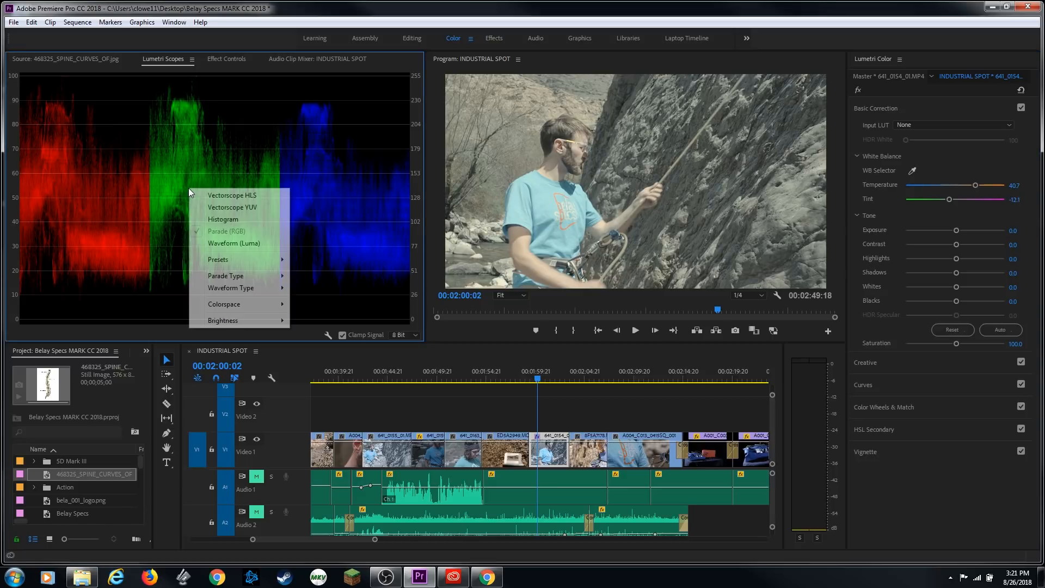
click(239, 243)
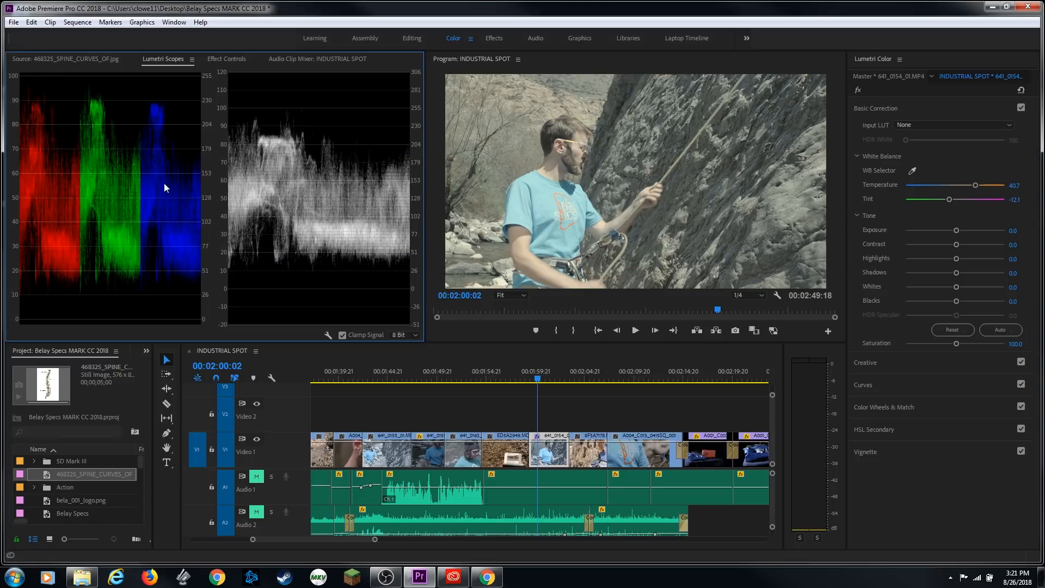
right_click(164, 184)
click(200, 226)
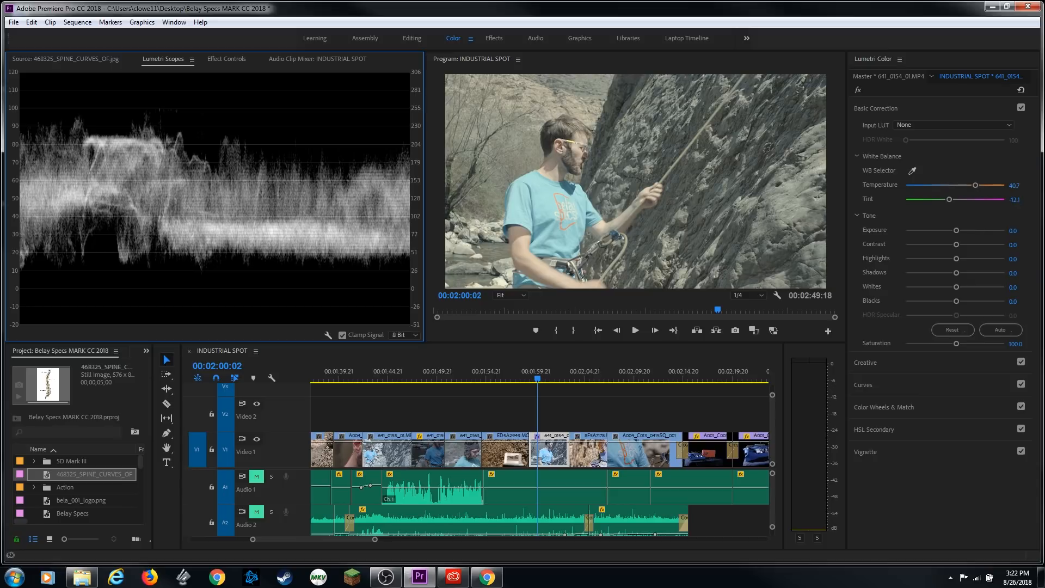
Set the climber clip's exposure to -0.7, highlights to -7.7, shadows to -6.6, whites to -3.3 and blacks to -13.2
drag(955, 231, 948, 231)
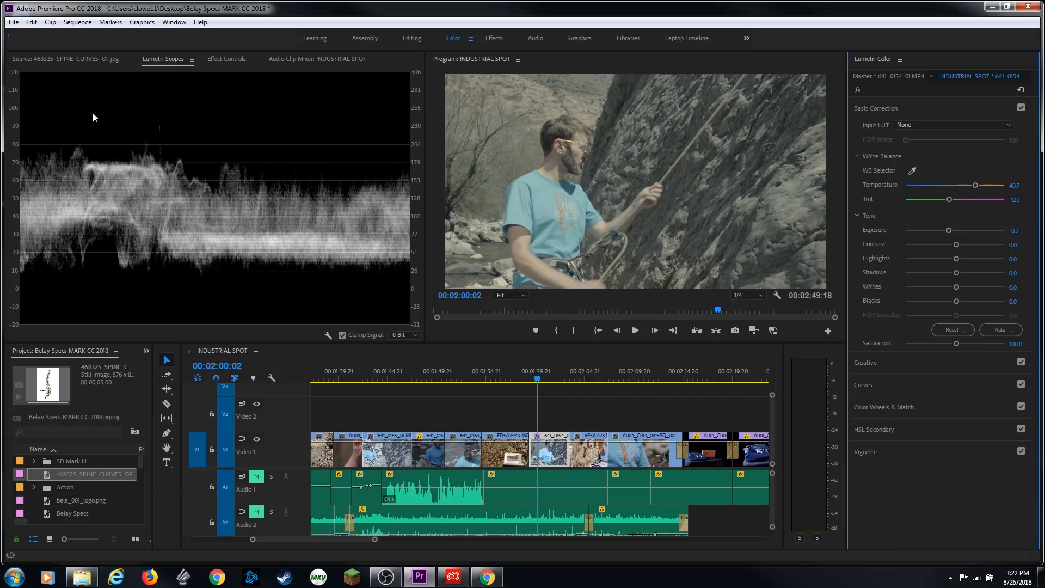
mouse_move(957, 258)
mouse_down()
mouse_move(972, 258)
mouse_move(925, 259)
mouse_move(952, 260)
mouse_up()
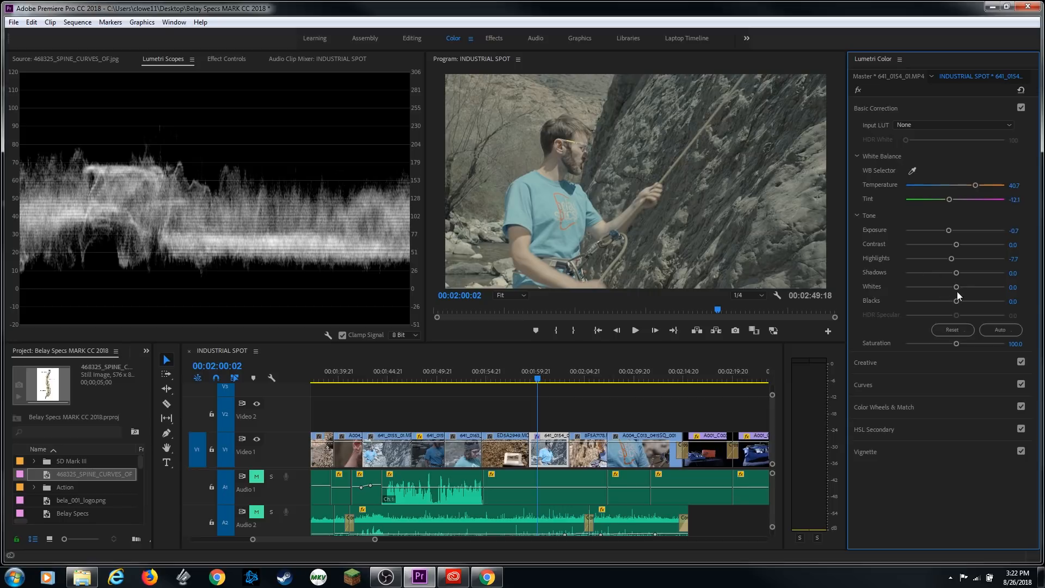
mouse_move(957, 287)
mouse_down()
mouse_move(978, 286)
mouse_move(954, 286)
mouse_up()
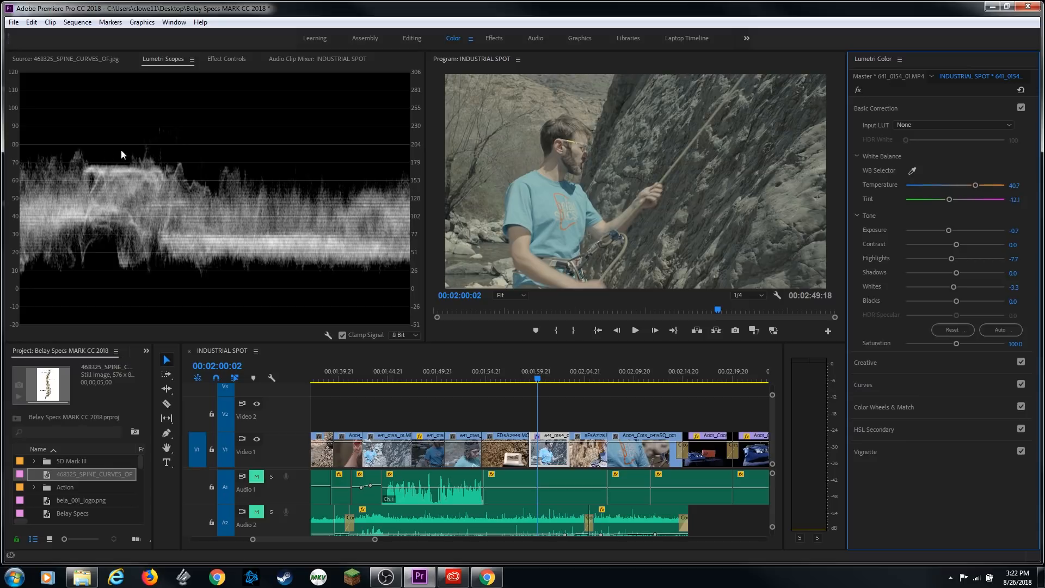
drag(957, 302, 946, 279)
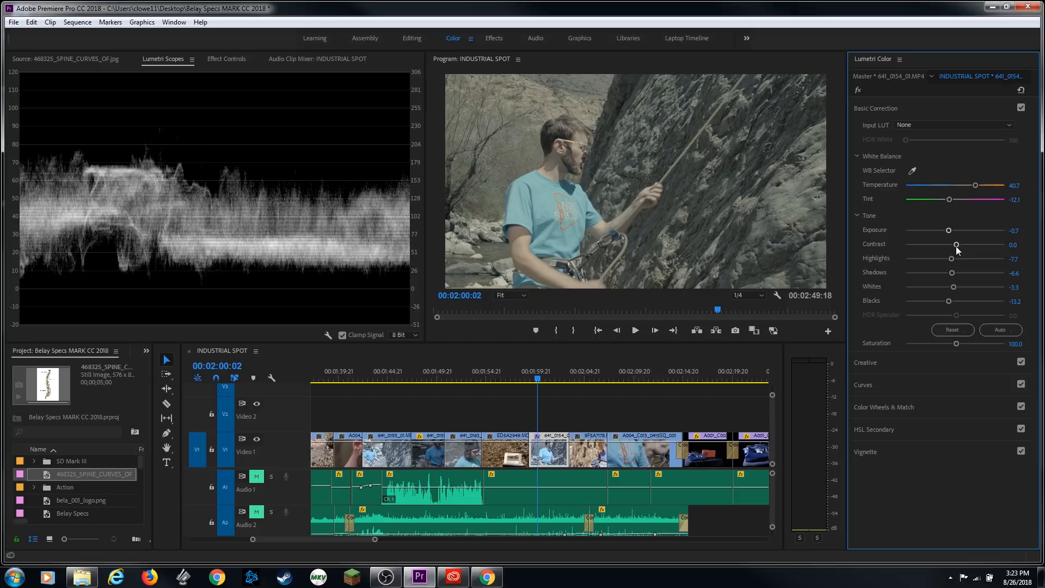
Test the climber clip's contrast at 57.1 and -100 against the waveform, and settle on 52.7
drag(956, 246, 984, 255)
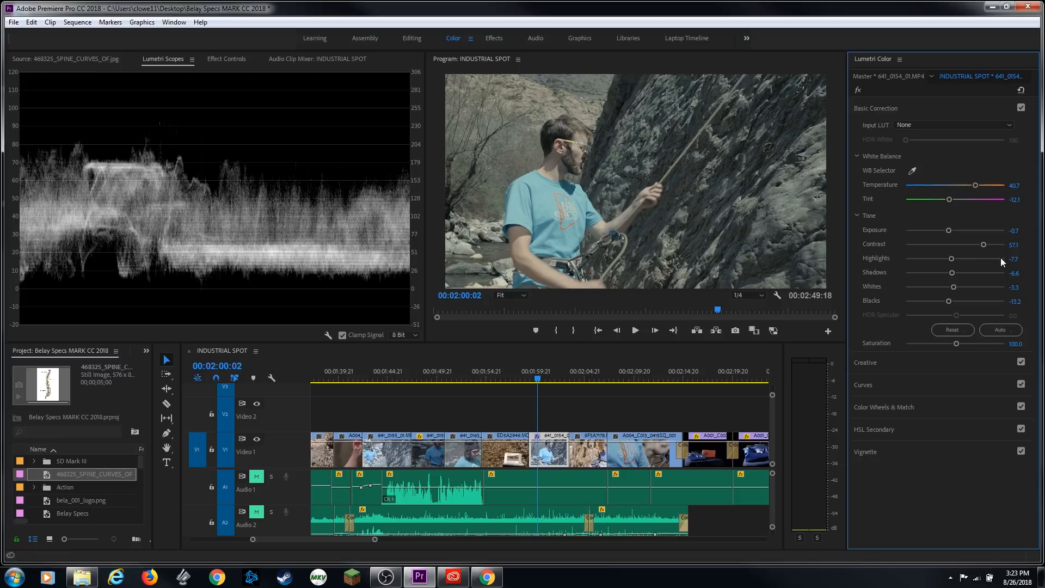
drag(984, 245, 930, 249)
drag(915, 247, 894, 248)
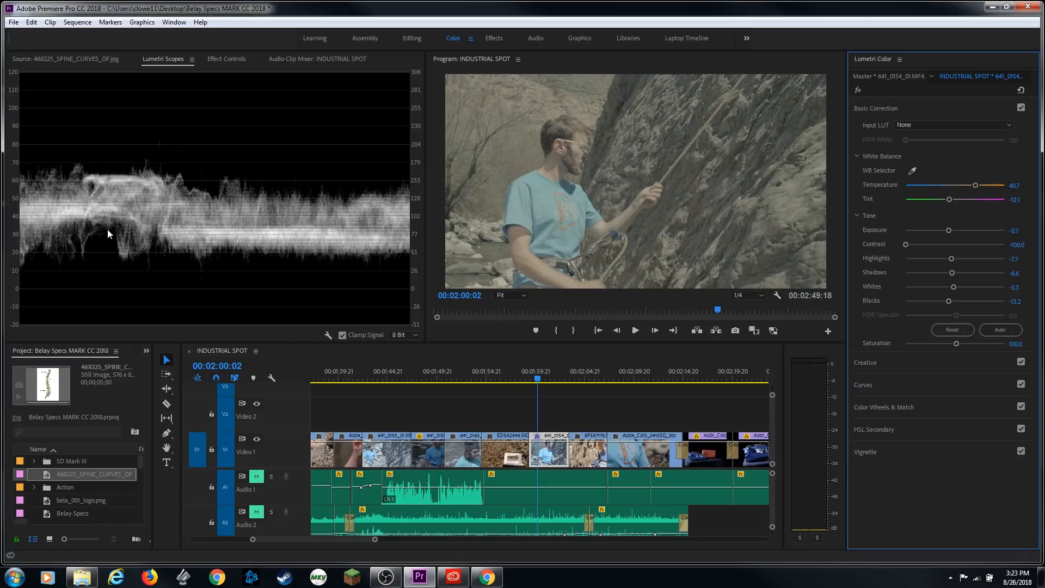
drag(906, 244, 982, 253)
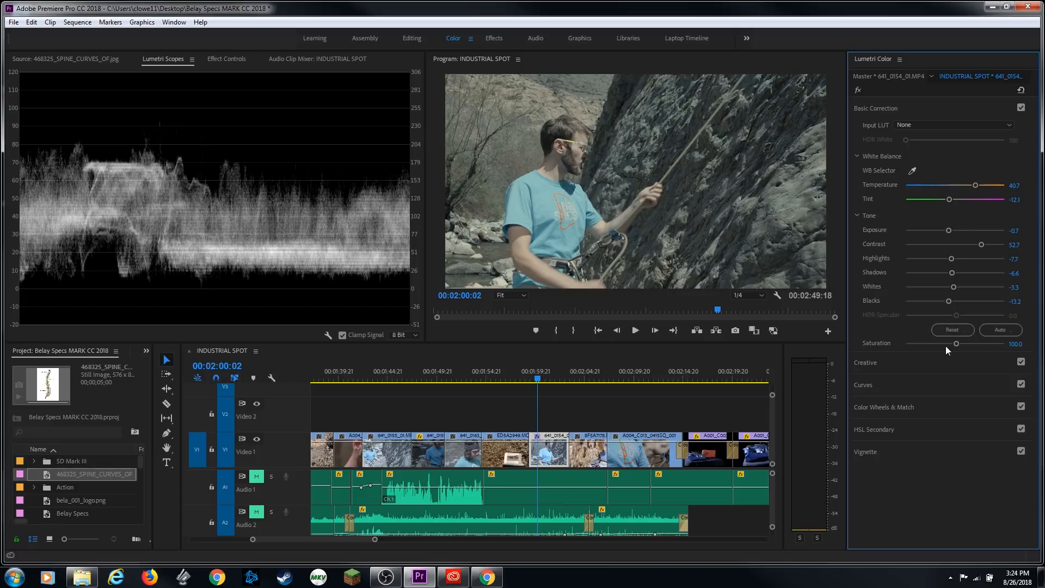
Add the Vectorscope YUV beside the waveform and test the clip's saturation at 200 and 0 before restoring it to 100
right_click(180, 122)
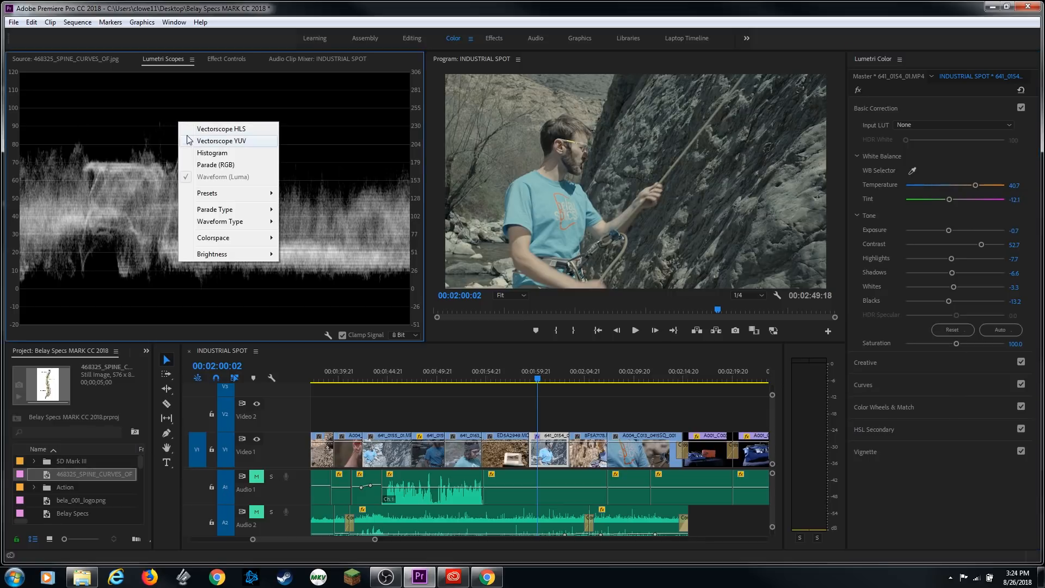
click(209, 141)
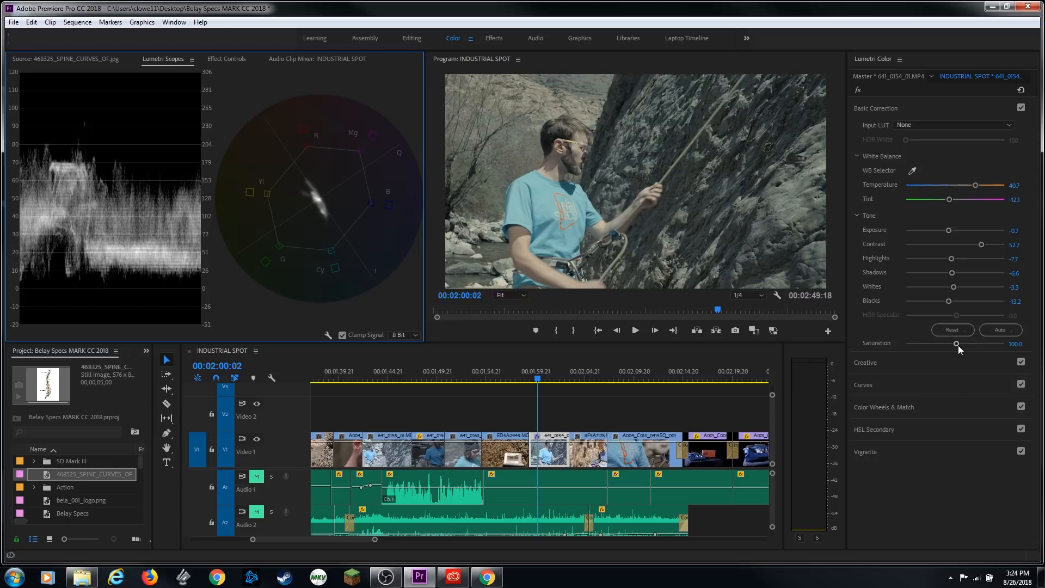
drag(958, 344, 1031, 350)
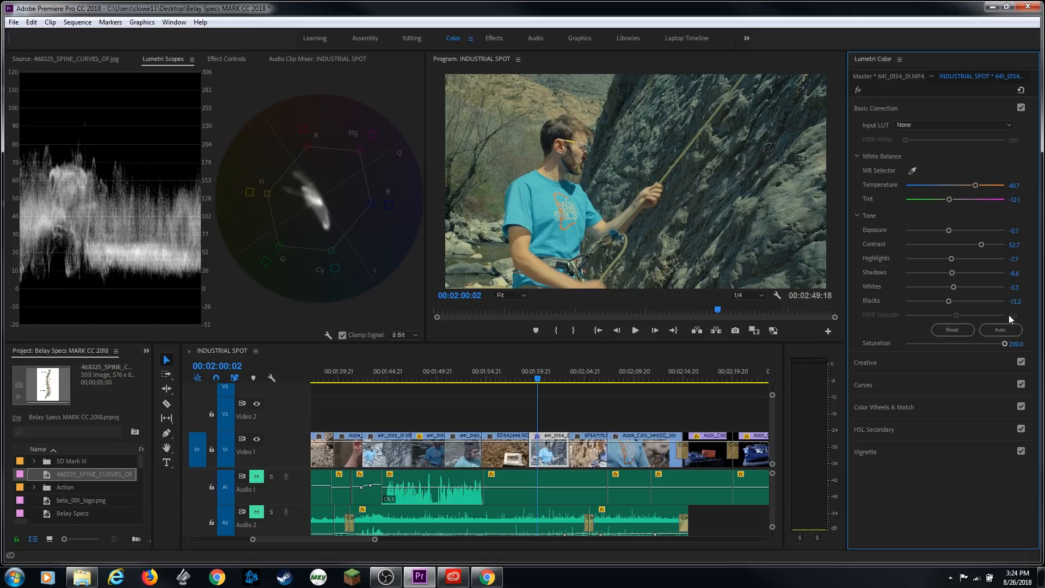
drag(1004, 341, 899, 358)
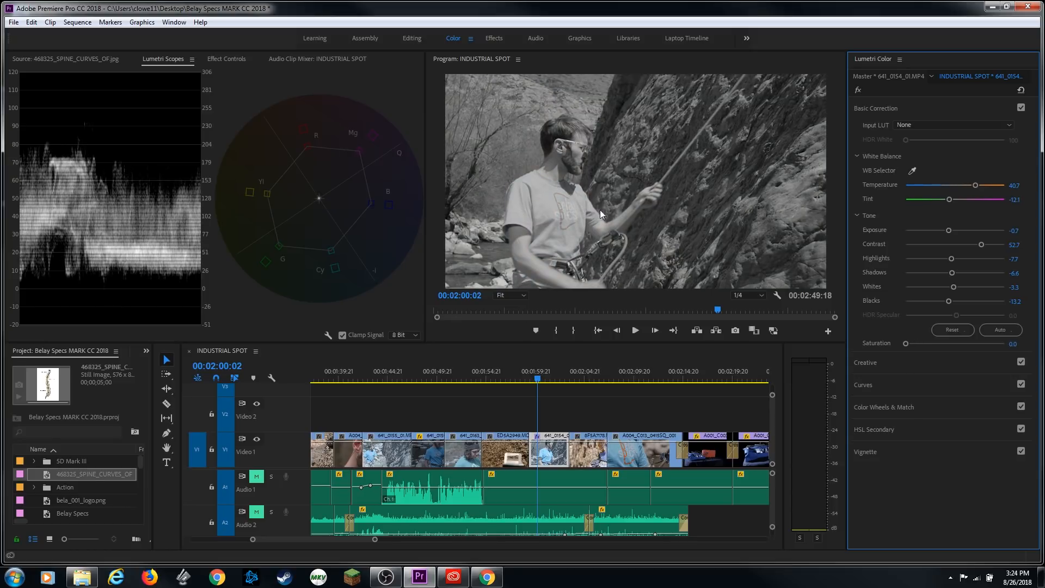
drag(905, 344, 880, 348)
mouse_move(905, 345)
mouse_down()
mouse_move(1041, 352)
mouse_move(913, 348)
mouse_up()
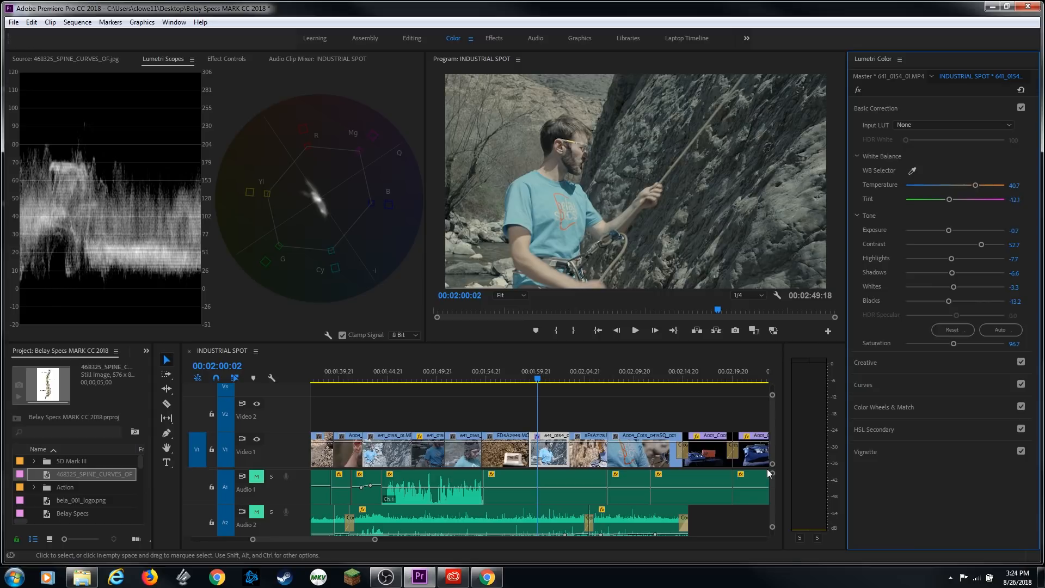
drag(954, 343, 986, 347)
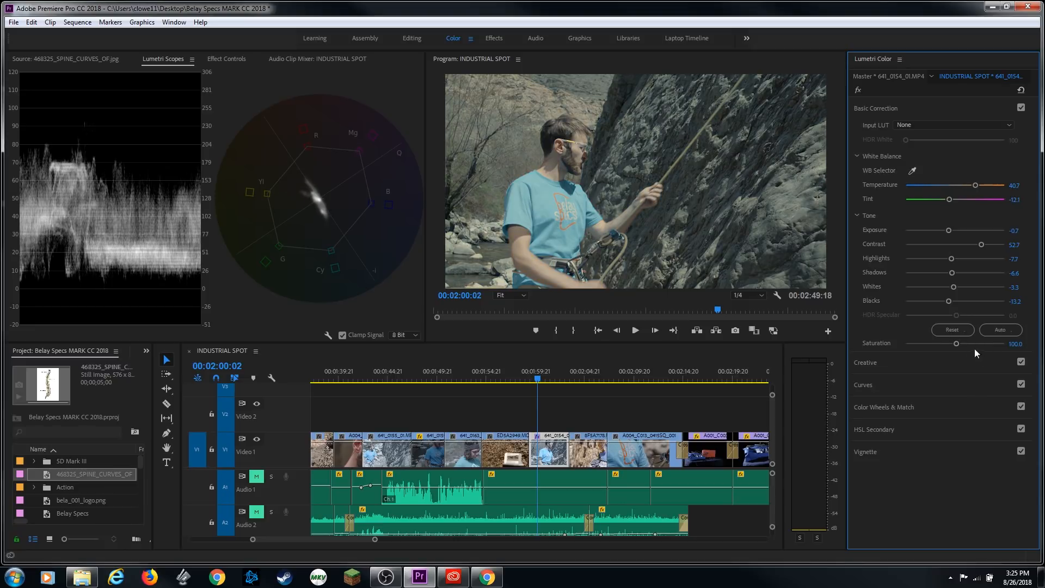
Reset the climber clip's contrast to 0.0 and lower its exposure to -1.6
double_click(982, 245)
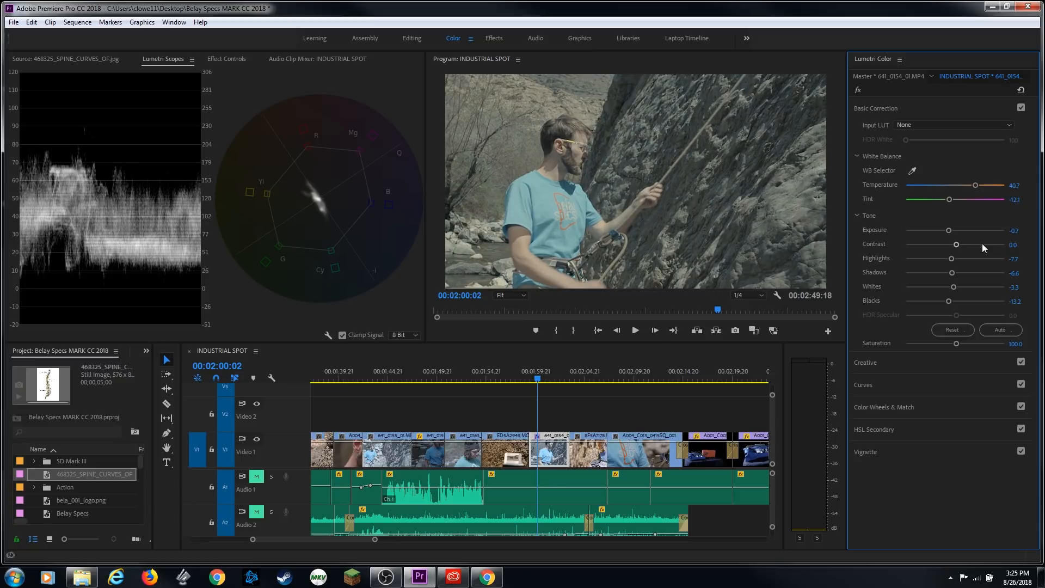
double_click(949, 231)
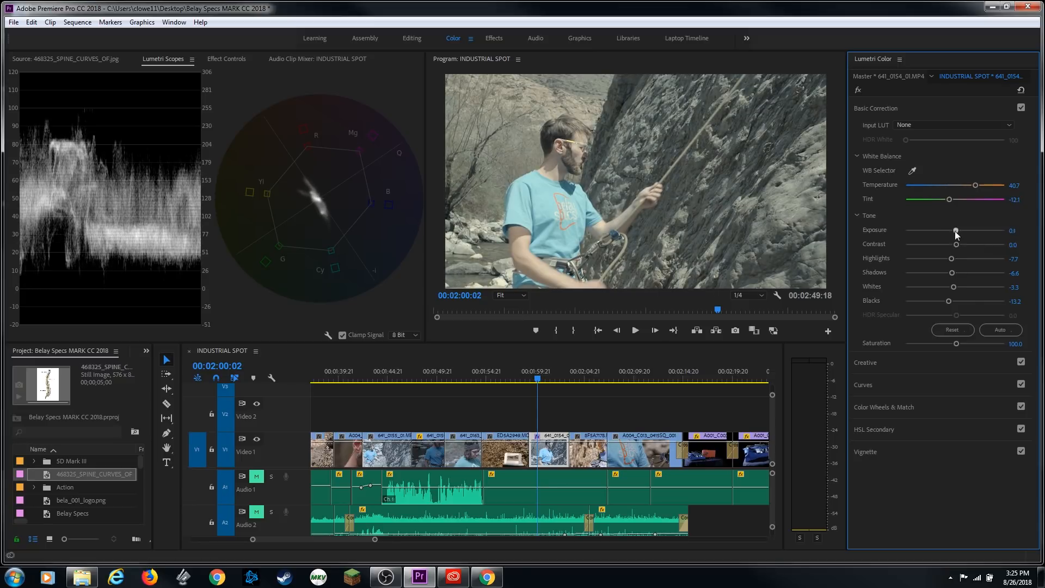
drag(956, 231, 936, 243)
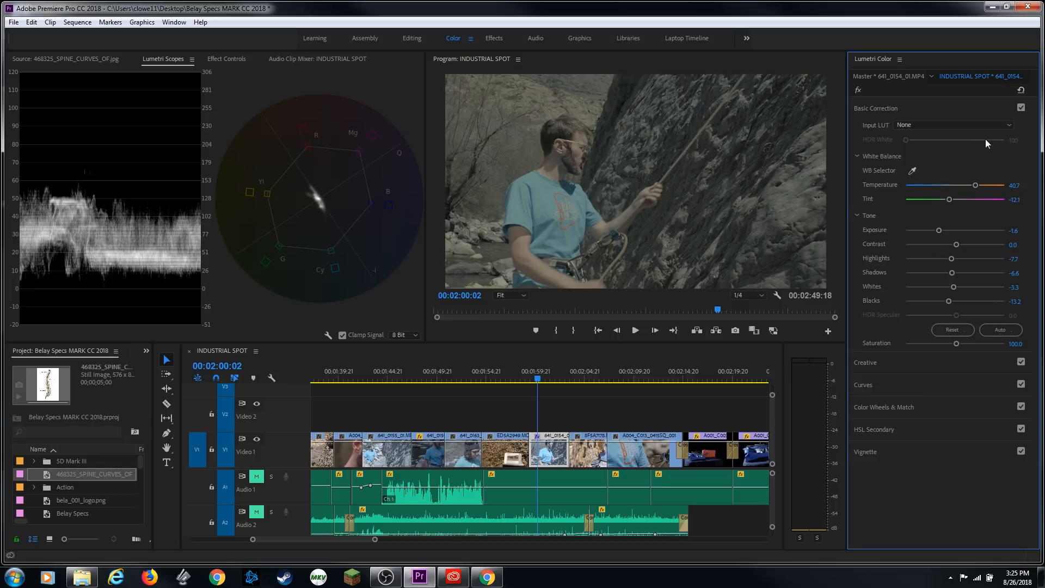
Reset all Lumetri Color adjustments on the climber clip and switch from the Basic Correction to the Creative controls
click(1022, 91)
click(1022, 90)
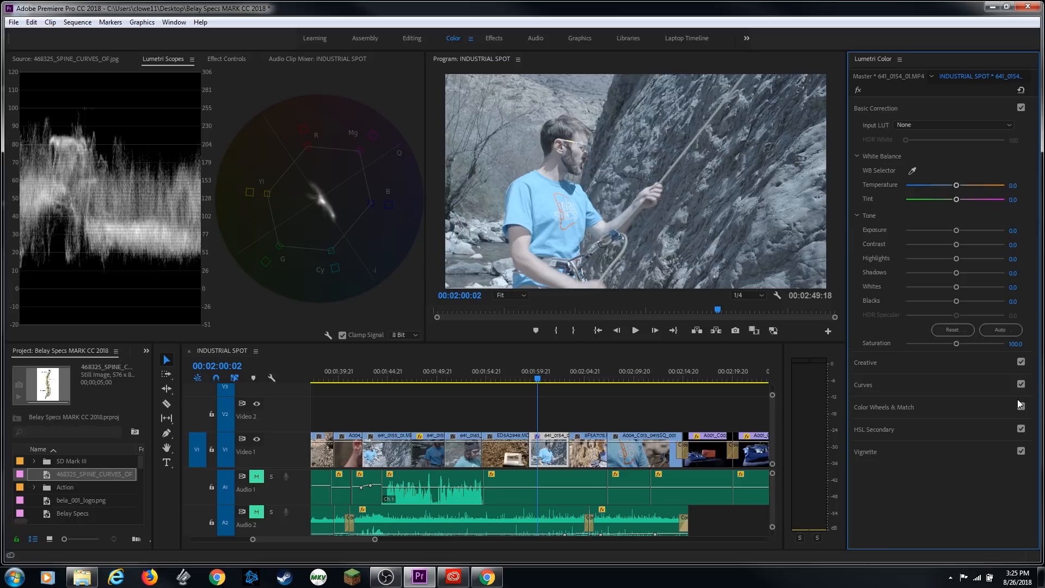
click(909, 110)
click(907, 136)
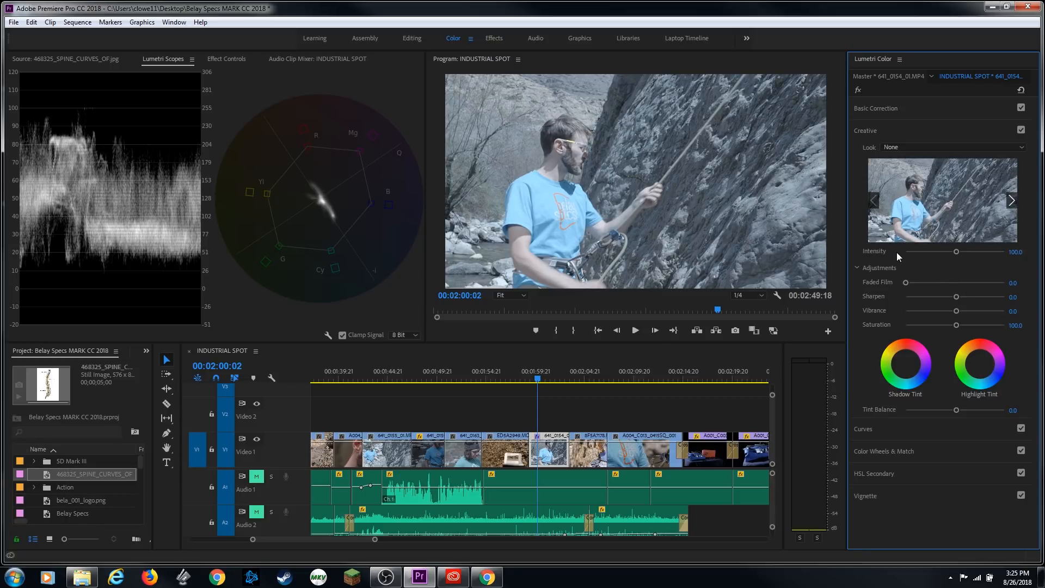
Look through the list of available Creative looks, leaving the clip's look at None
click(915, 148)
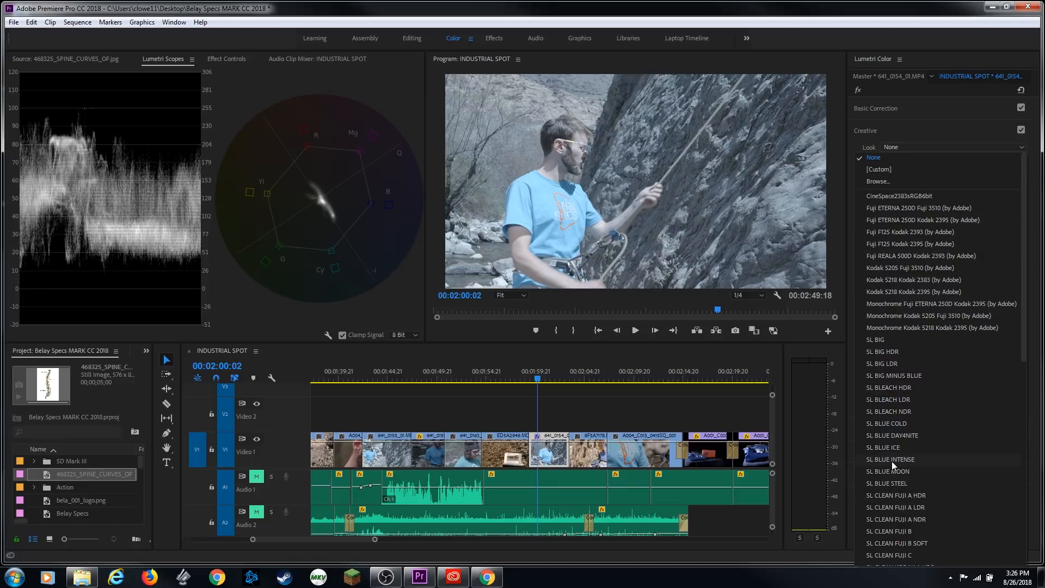
scroll(893, 462, down, 10)
scroll(893, 462, up, 10)
key(Escape)
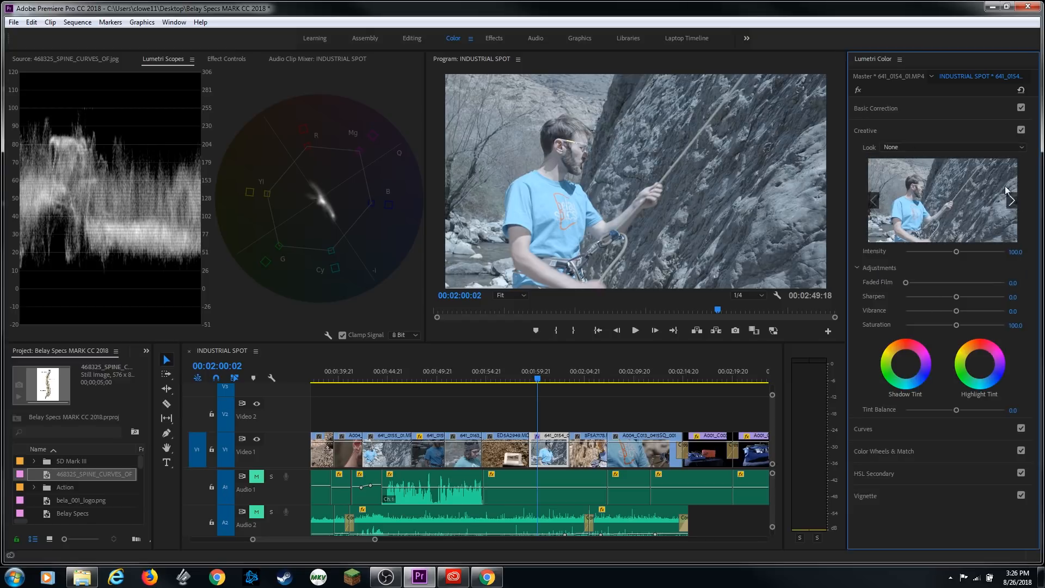
click(998, 147)
click(942, 179)
click(933, 151)
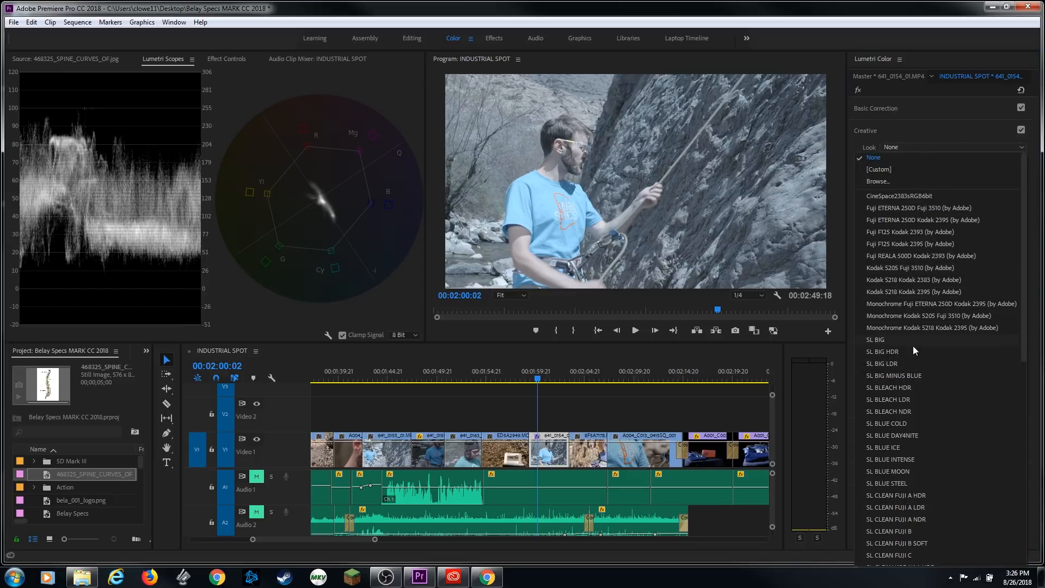
click(933, 123)
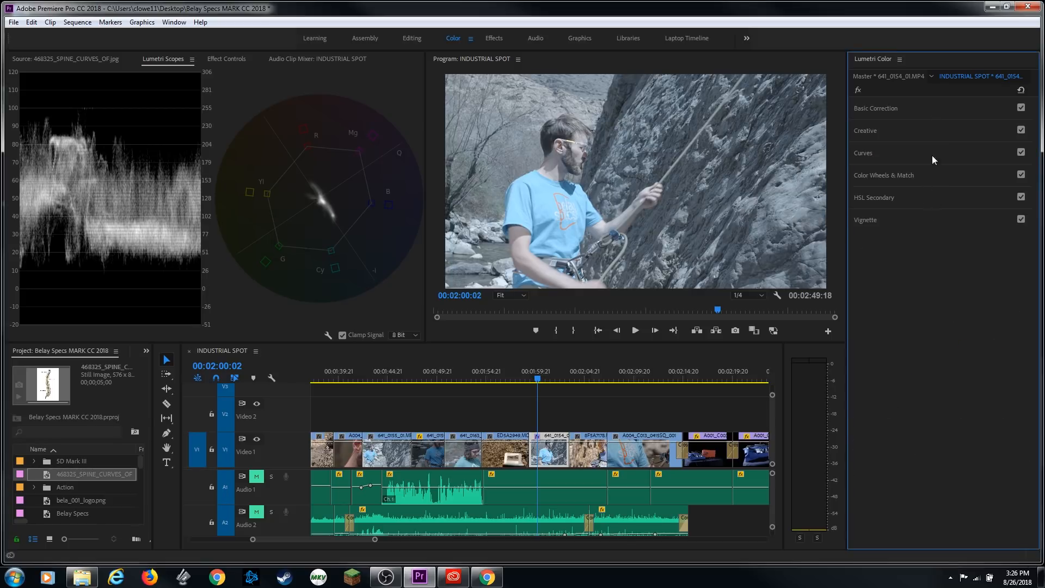
Step through the Creative look previews at enlarged size as far as SL BIG HDR
click(942, 131)
click(1010, 201)
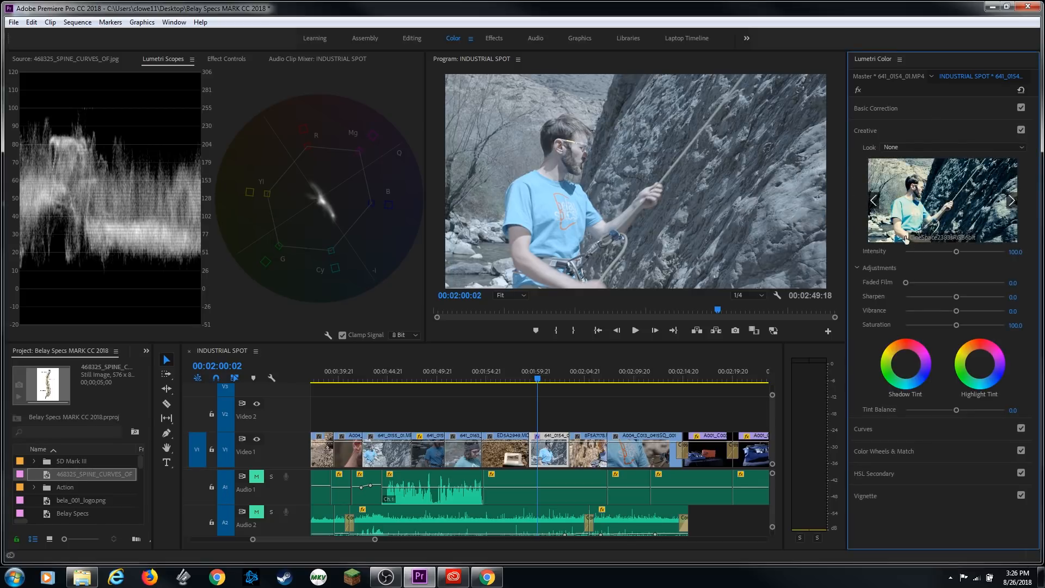
key(grave)
scroll(688, 360, down, 3)
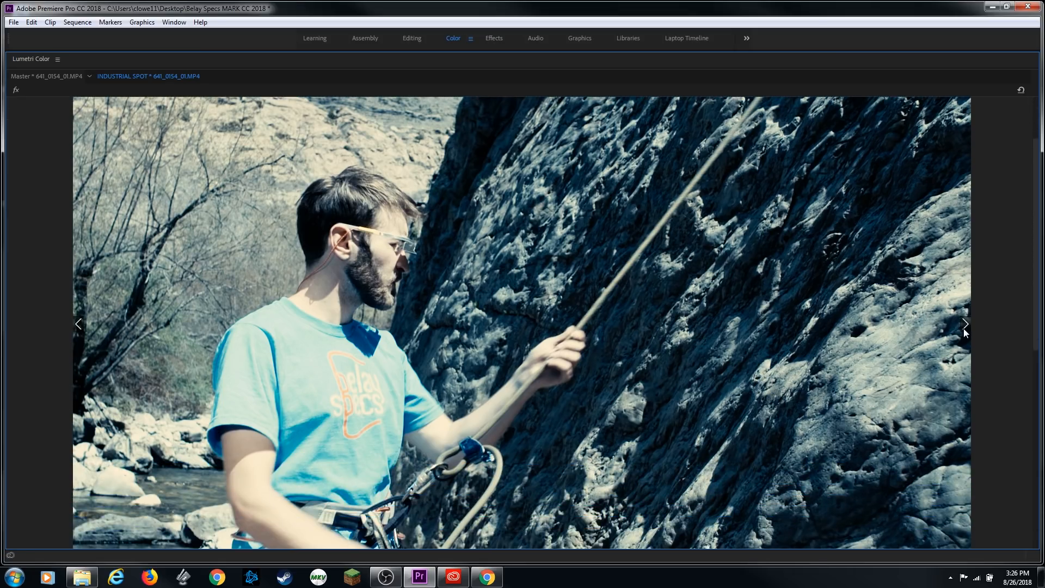
click(964, 329)
click(964, 329)
click(964, 329)
click(965, 329)
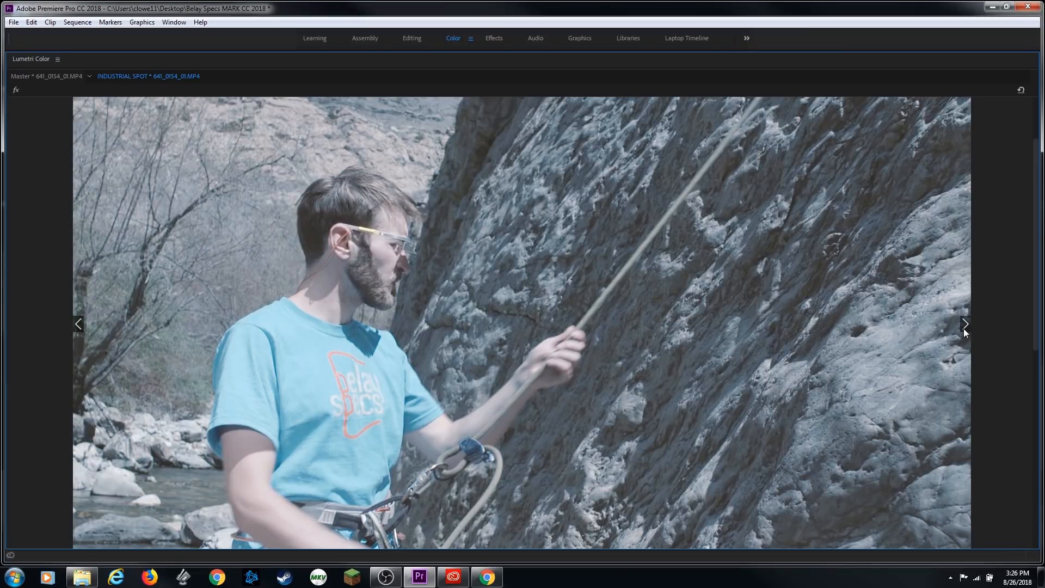
click(964, 329)
click(964, 329)
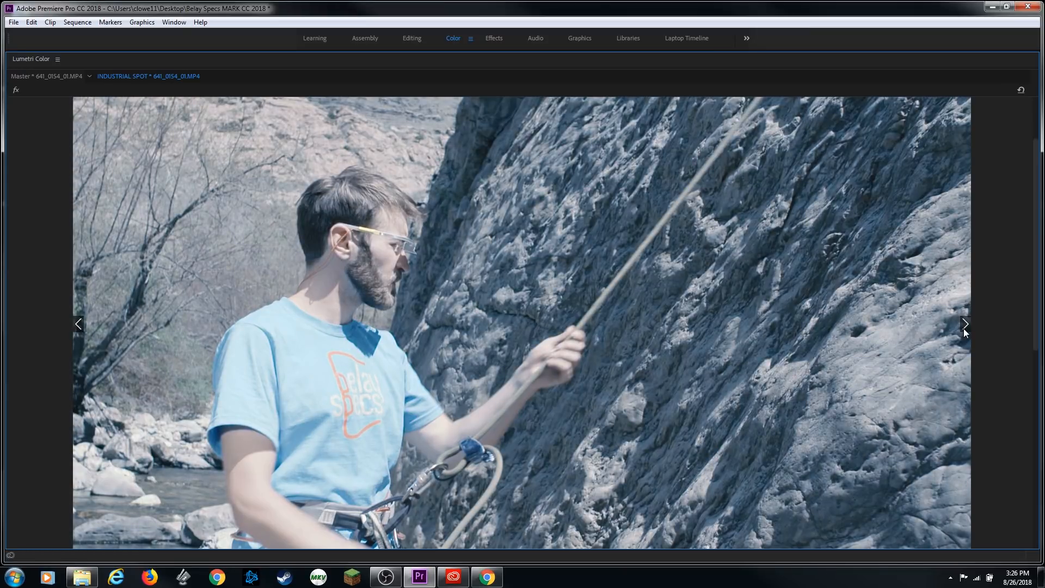
click(964, 329)
click(964, 329)
key(grave)
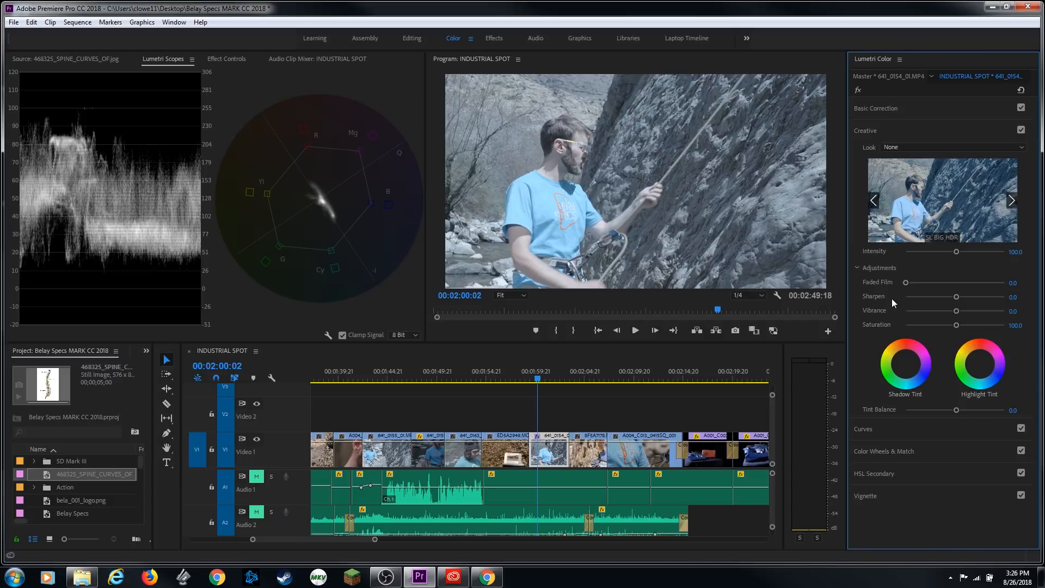
Try the SL BIG HDR look on the climber clip at about 54 intensity, and reset the Lumetri Color effect
click(945, 203)
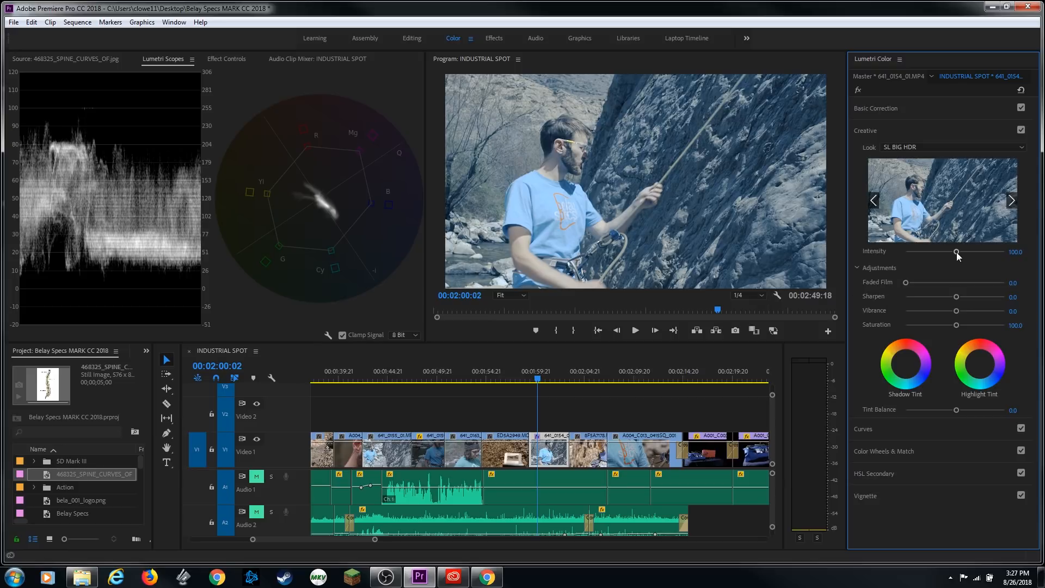
drag(956, 253, 933, 260)
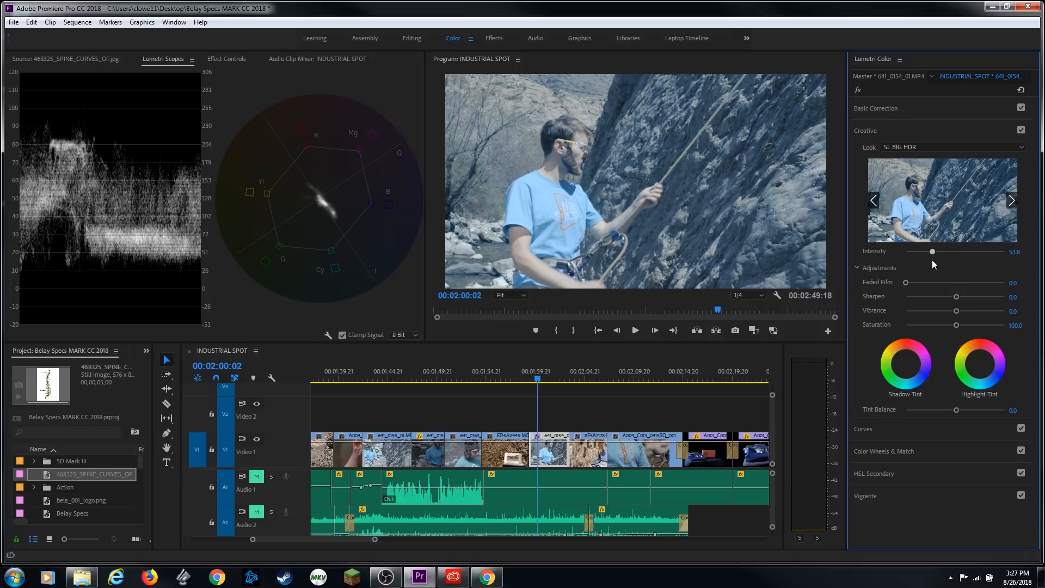
click(1021, 90)
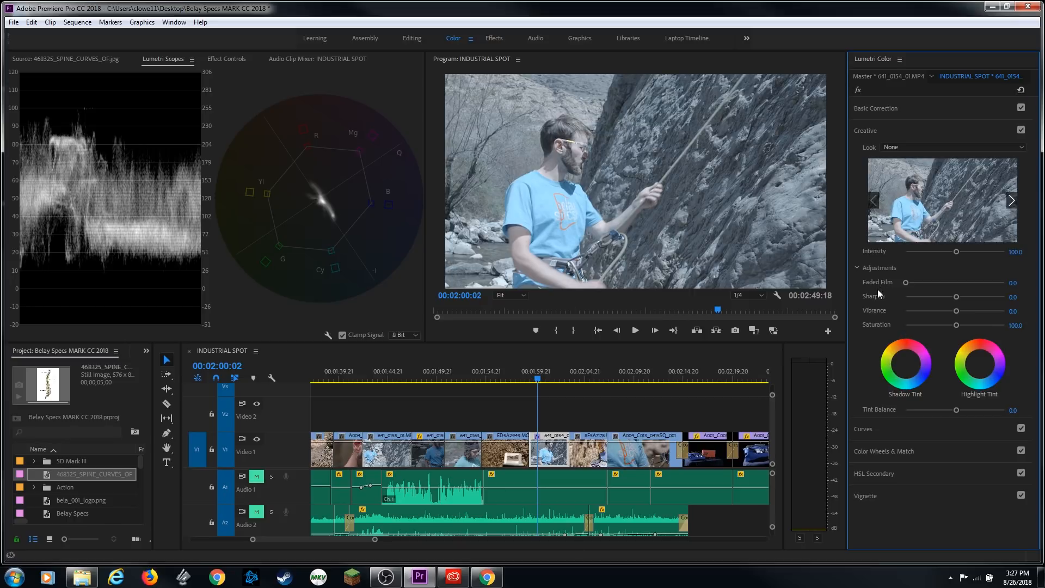
Test Faded Film at 100 on the climber clip, restore it to 0, and set Sharpen to 11.0
mouse_move(906, 283)
mouse_down()
mouse_move(973, 284)
mouse_move(901, 288)
mouse_up()
drag(906, 283, 1018, 289)
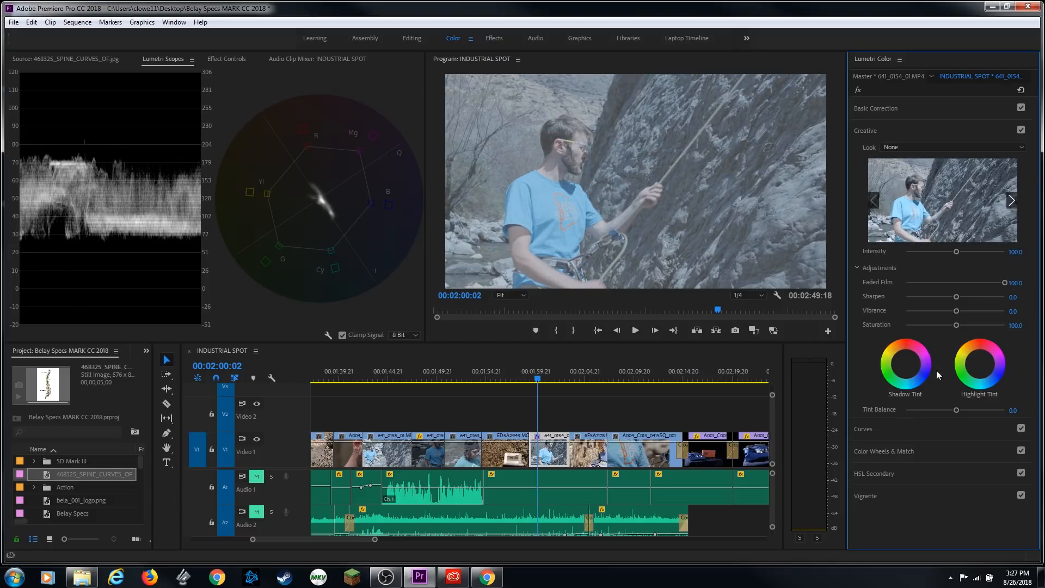
double_click(954, 284)
mouse_move(957, 297)
mouse_down()
mouse_move(995, 302)
mouse_move(960, 300)
mouse_up()
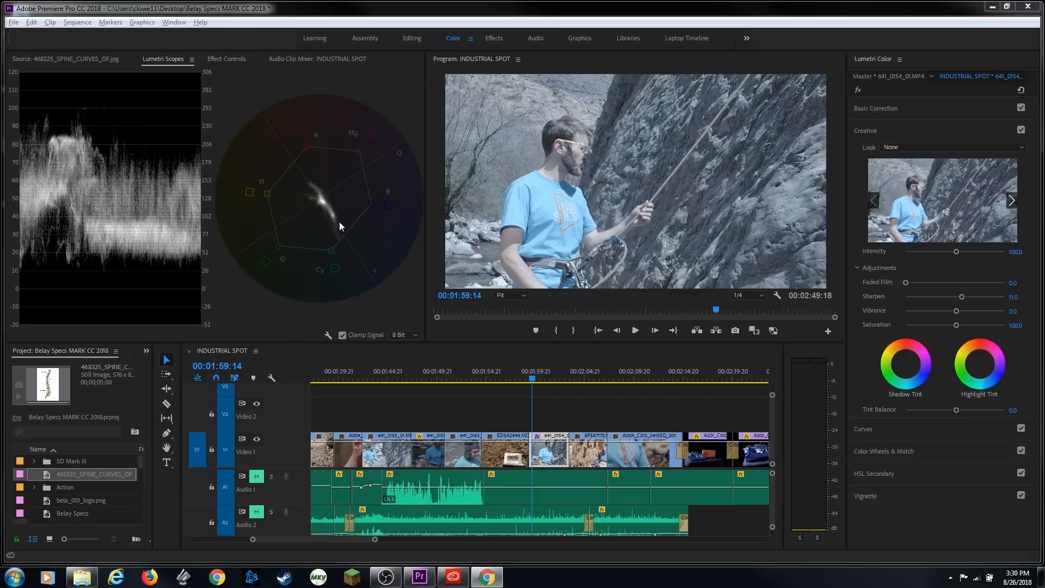
Try Saturation at 161.5 and Vibrance at 67.0 on the climber clip, restoring each to its default
drag(954, 326, 985, 329)
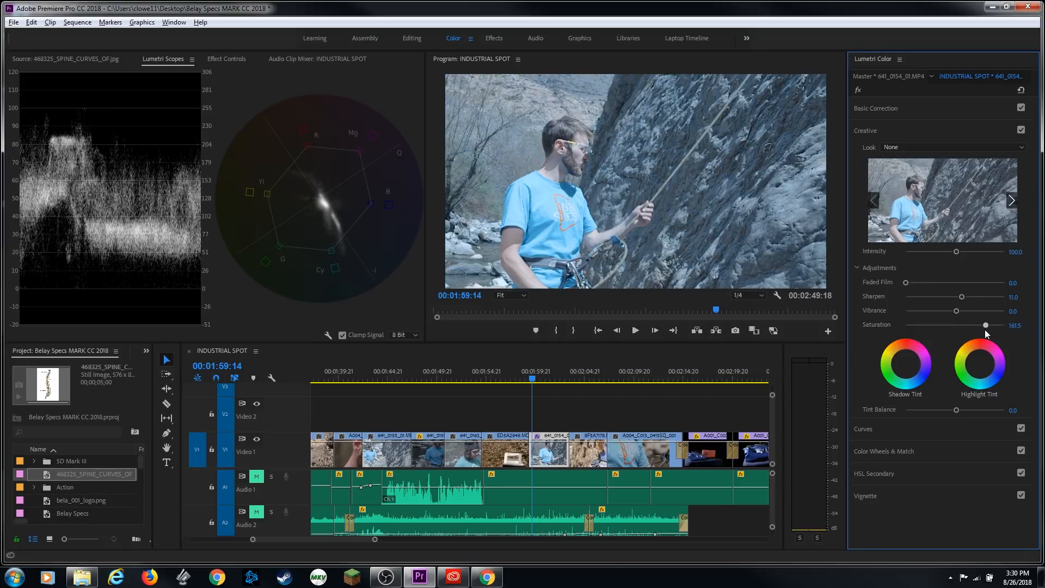
double_click(953, 325)
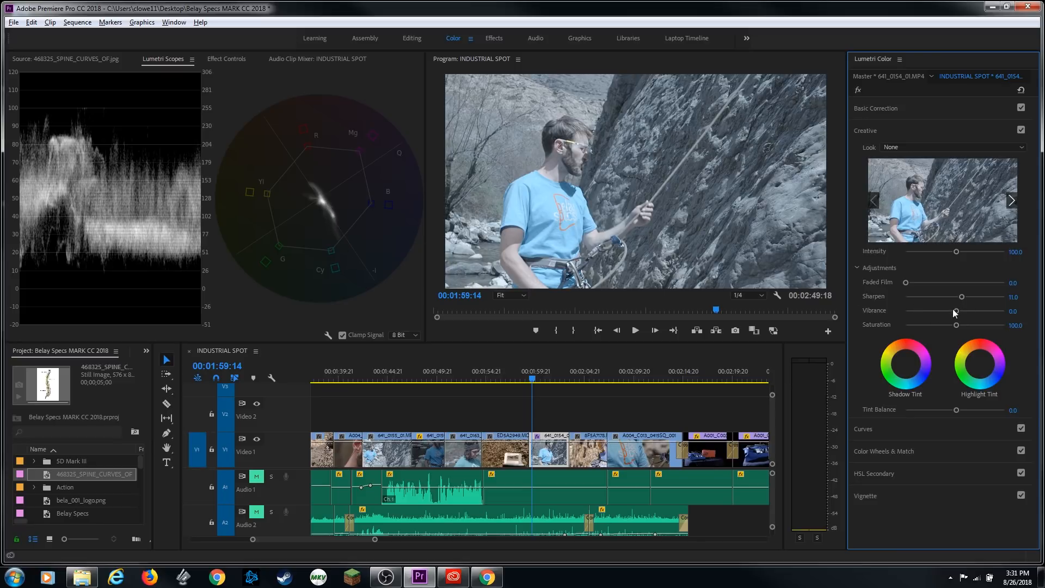
drag(956, 311, 988, 319)
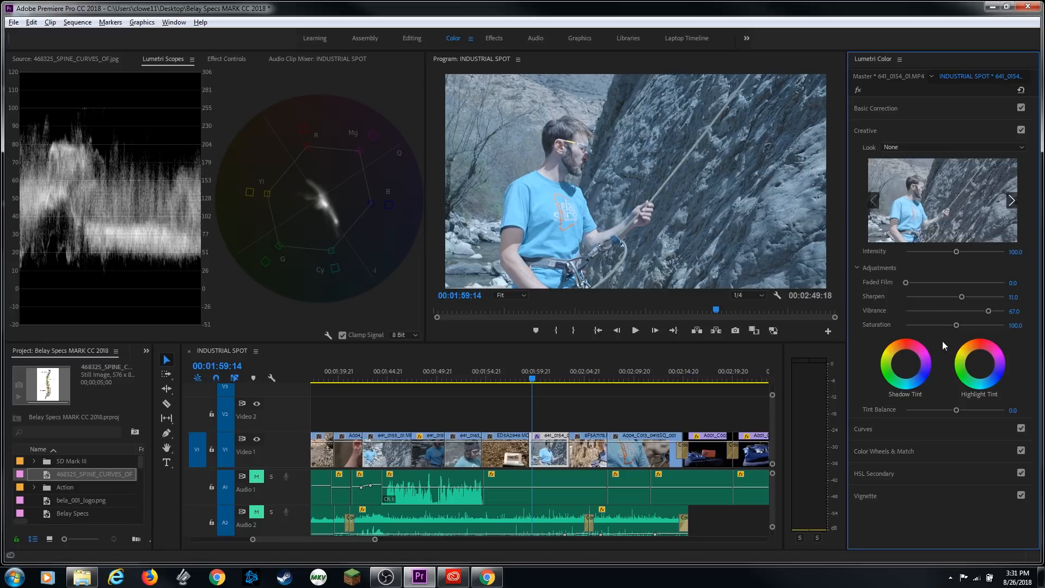
mouse_move(956, 325)
mouse_down()
mouse_move(1014, 332)
mouse_move(955, 328)
mouse_up()
double_click(989, 311)
drag(952, 312, 991, 311)
double_click(991, 311)
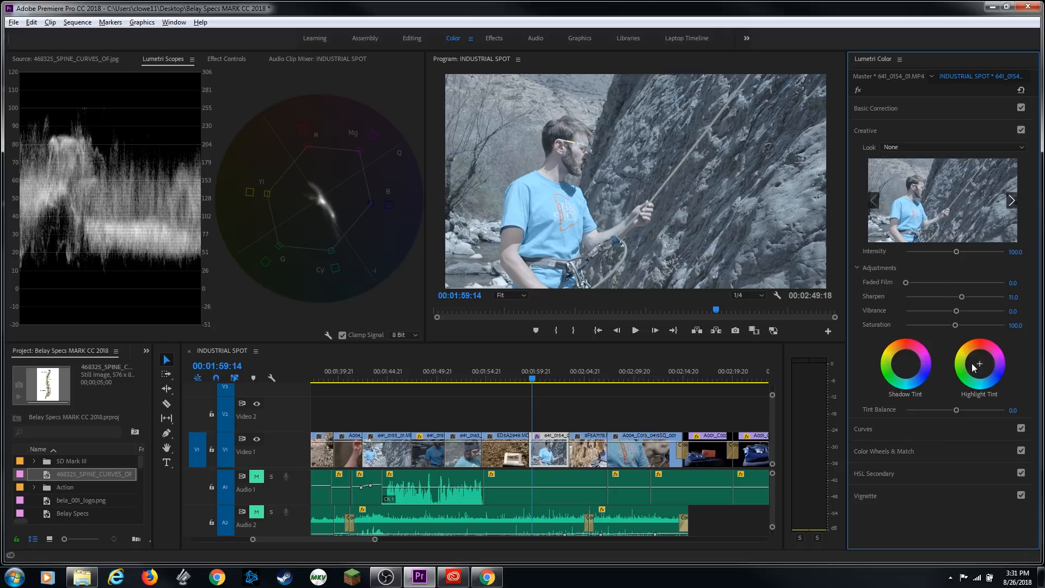
Try offsetting Shadow Tint slightly toward red-yellow and Highlight Tint slightly toward blue, and test Tint Balance before resetting it to 0
click(917, 369)
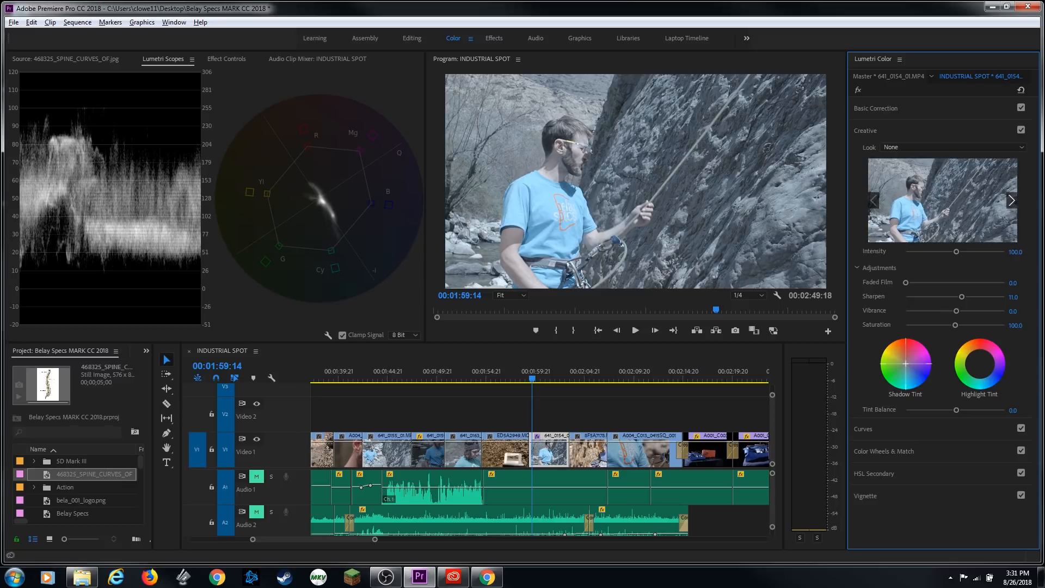
drag(906, 363, 903, 360)
click(980, 362)
drag(979, 363, 984, 367)
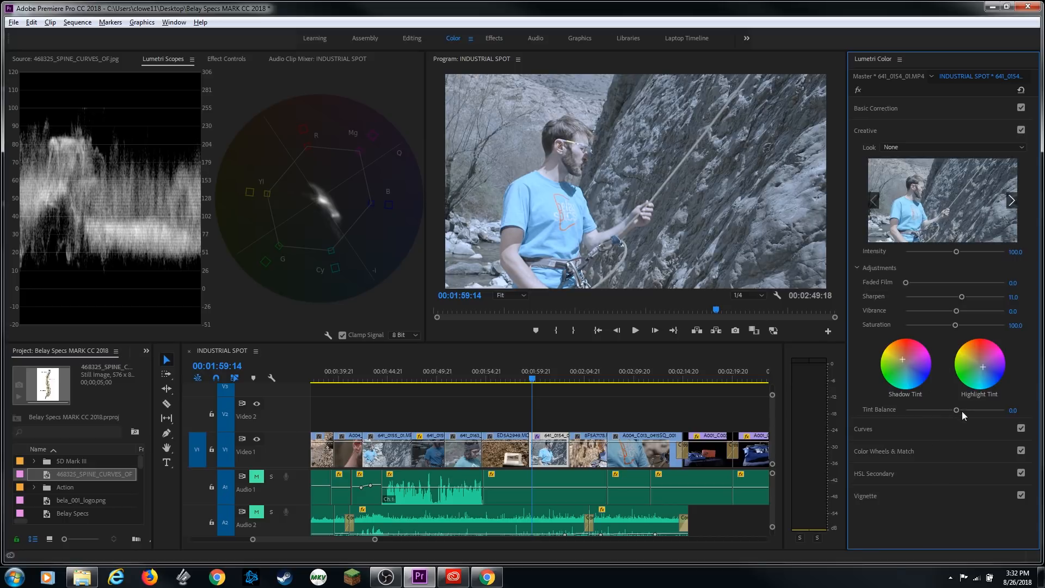
mouse_move(957, 410)
mouse_down()
mouse_move(897, 418)
mouse_move(985, 410)
mouse_move(944, 411)
mouse_up()
double_click(945, 411)
Collapse the Creative section and delete the Lumetri Color effect from the climber clip
click(932, 132)
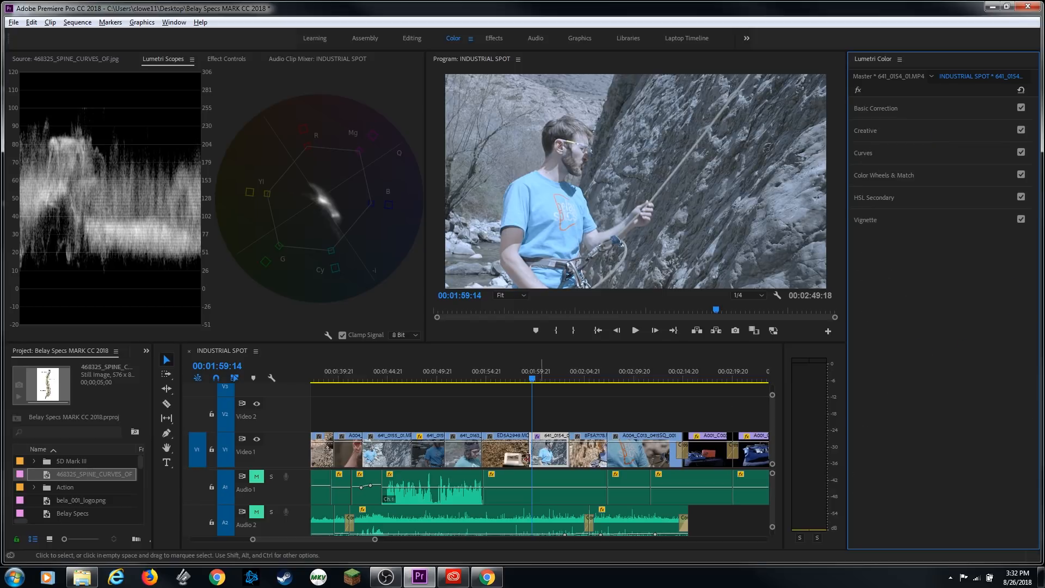
click(226, 58)
key(Delete)
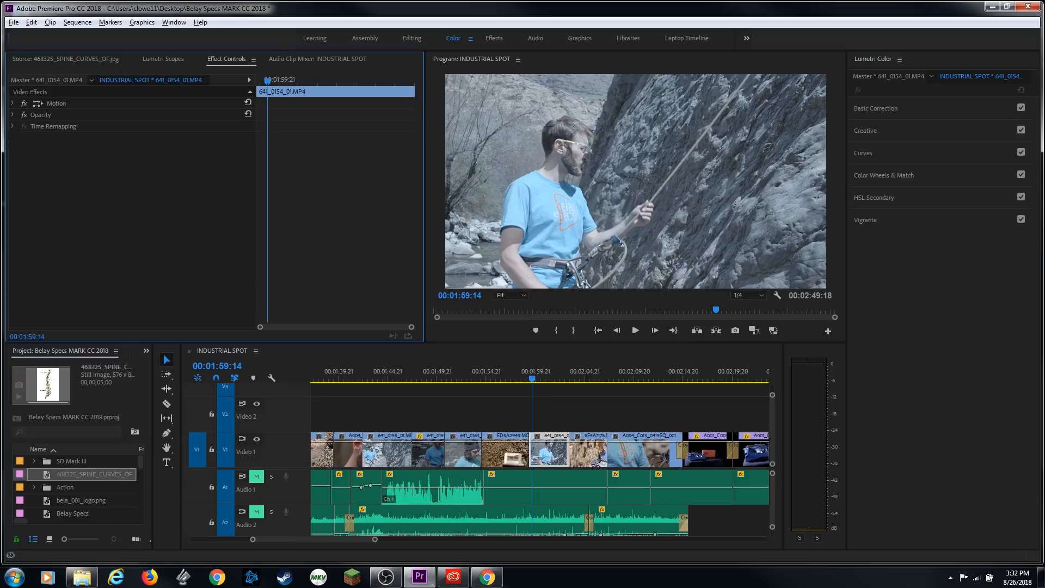
Look through the white, red, green and blue channels of the RGB Curves, returning to the white one
click(925, 155)
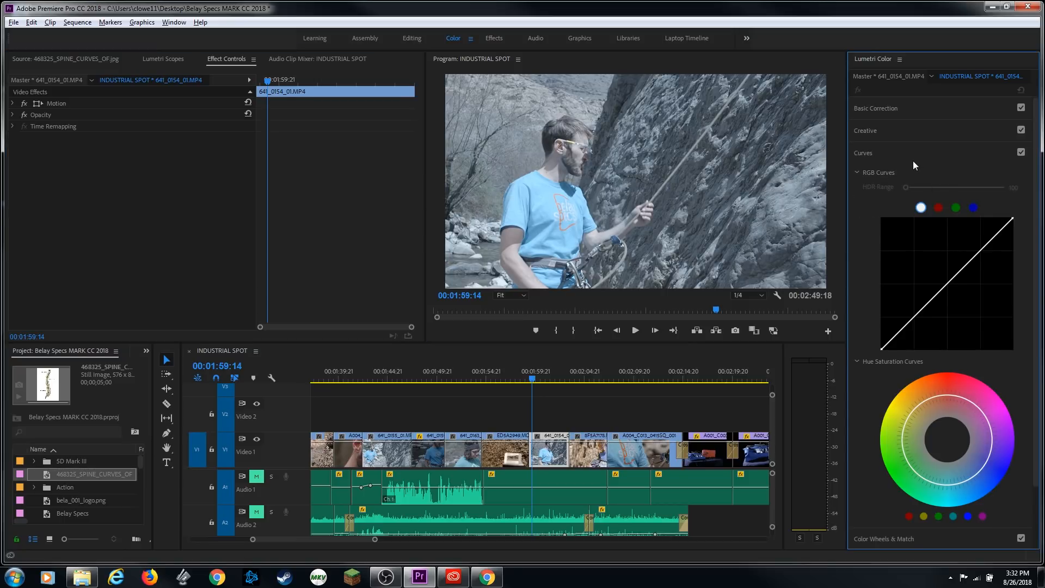
scroll(913, 163, down, 1)
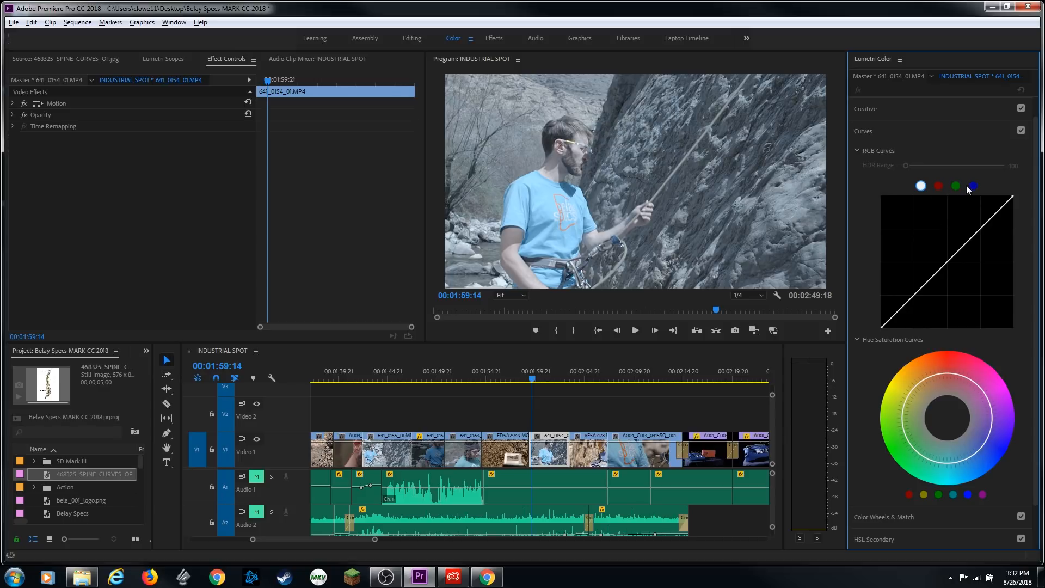
click(919, 187)
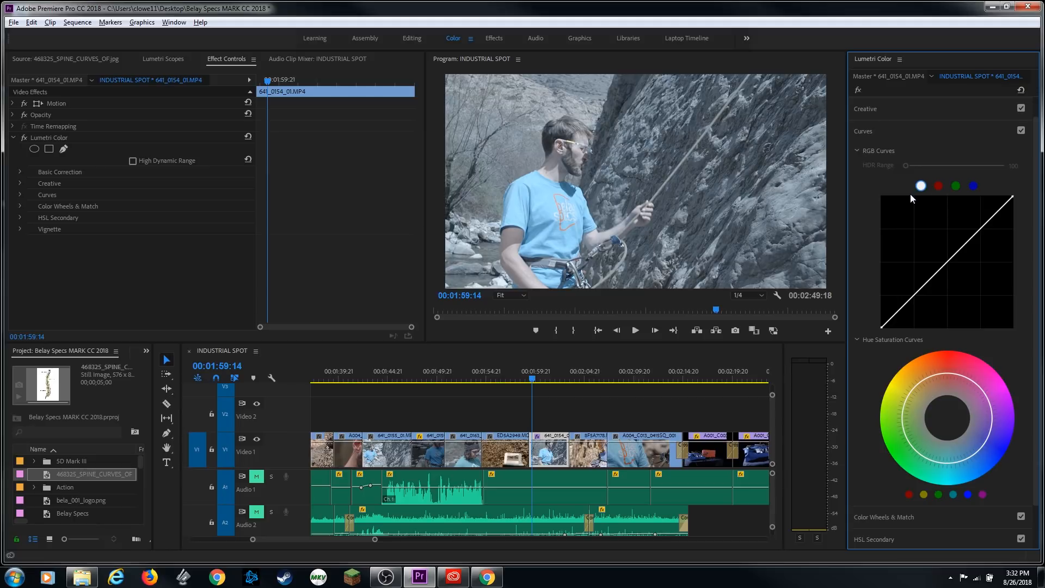
click(939, 186)
click(957, 188)
click(972, 187)
click(921, 186)
Turn off the vectorscope in the Lumetri Scopes so only the luma waveform is displayed
click(161, 64)
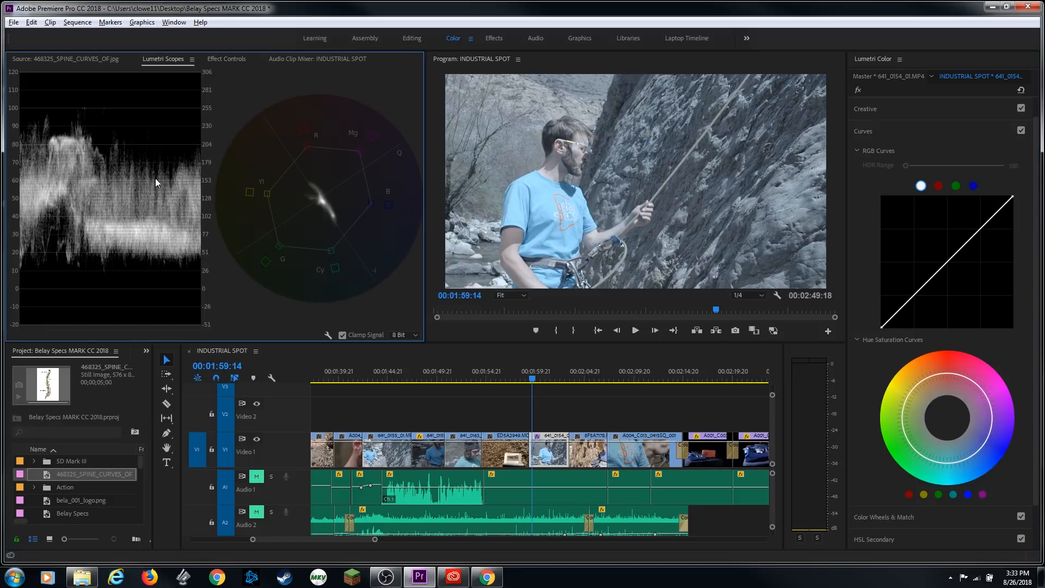
right_click(238, 180)
click(268, 201)
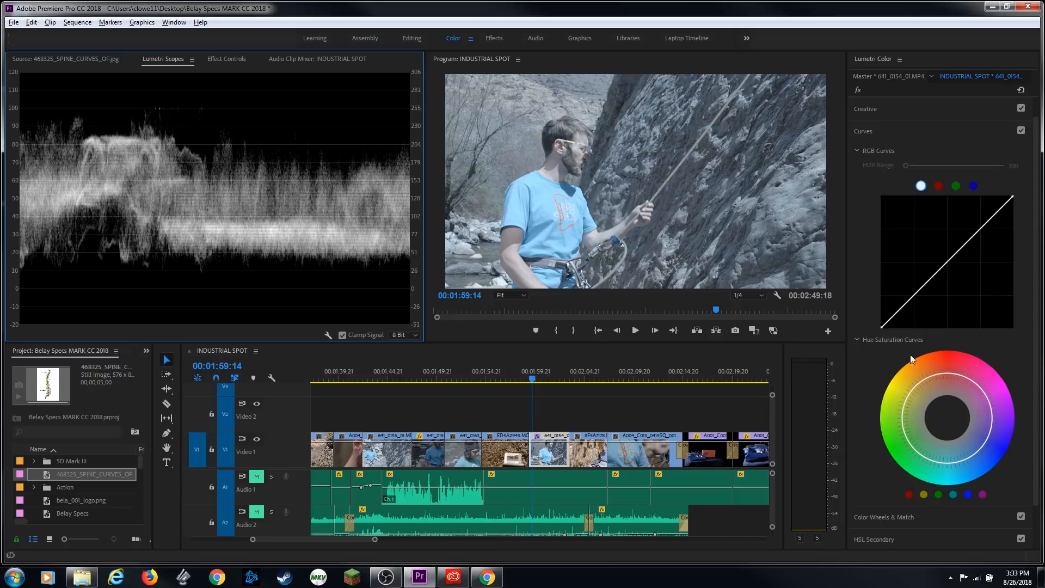
Try raising the black endpoint of the white RGB curve by about a third, and return the curve to a straight diagonal
click(881, 326)
mouse_move(882, 327)
mouse_down()
mouse_move(882, 314)
mouse_move(881, 327)
mouse_up()
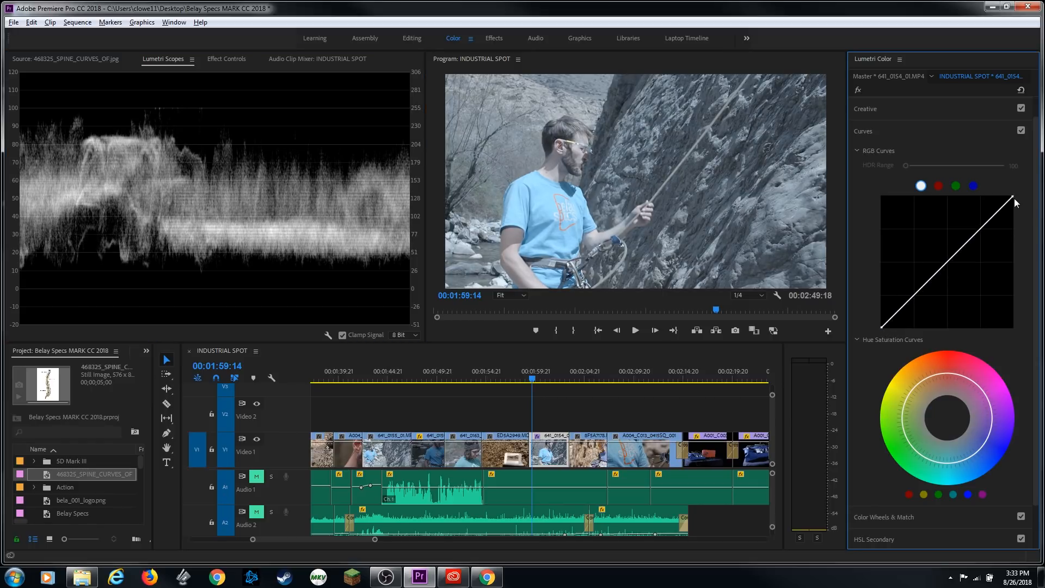
mouse_move(1014, 199)
mouse_down()
mouse_move(1015, 211)
mouse_move(1017, 190)
mouse_up()
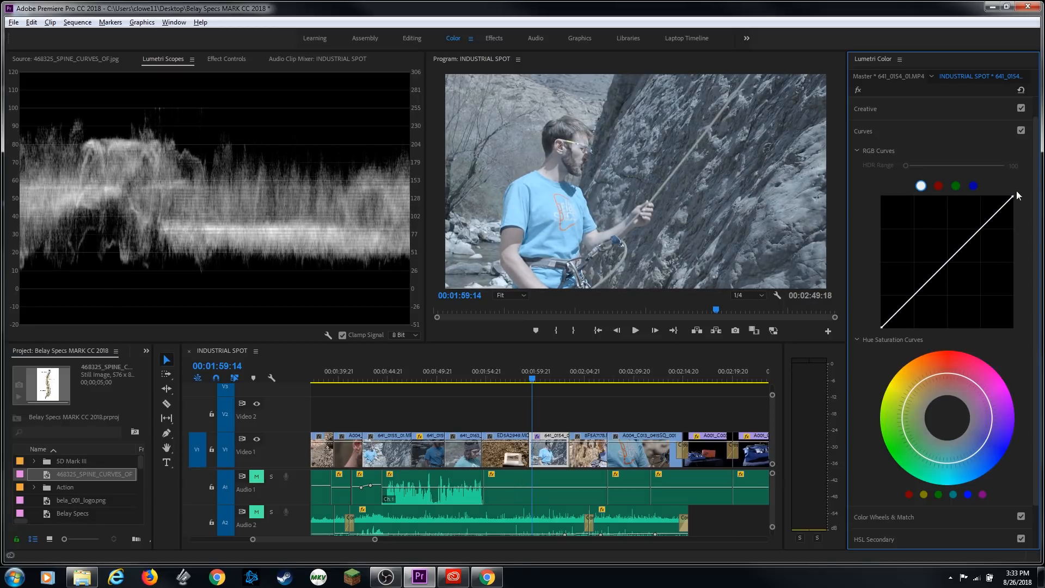
click(938, 273)
drag(939, 273, 878, 333)
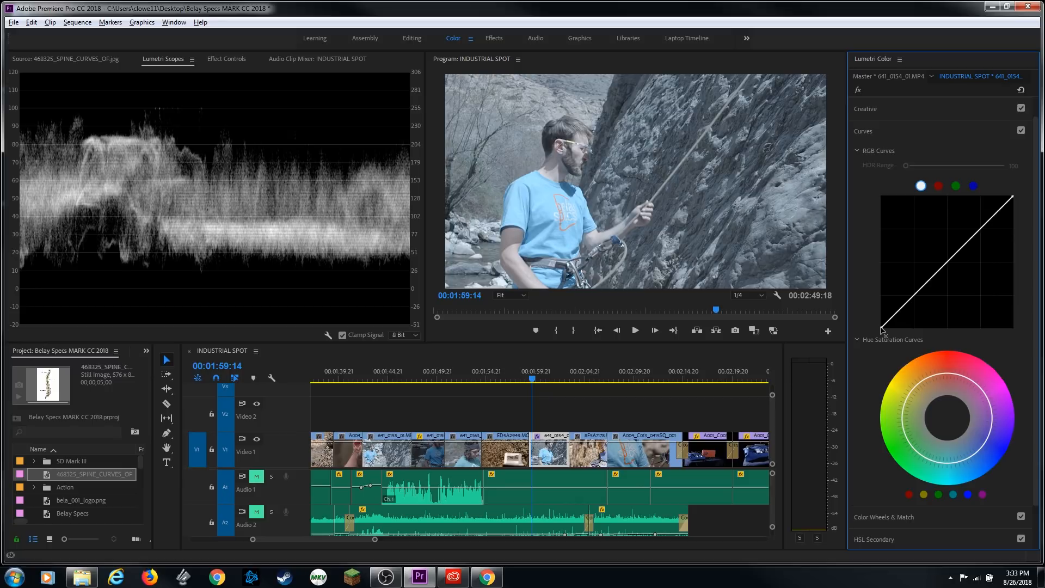
mouse_move(882, 330)
mouse_down()
mouse_move(880, 316)
mouse_move(890, 335)
mouse_move(878, 336)
mouse_up()
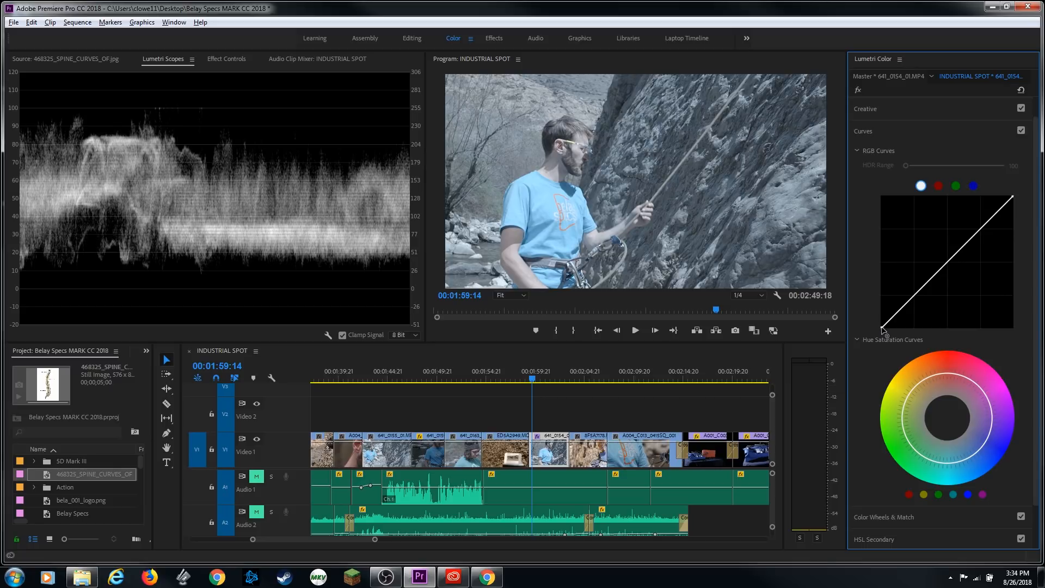
drag(883, 329, 882, 277)
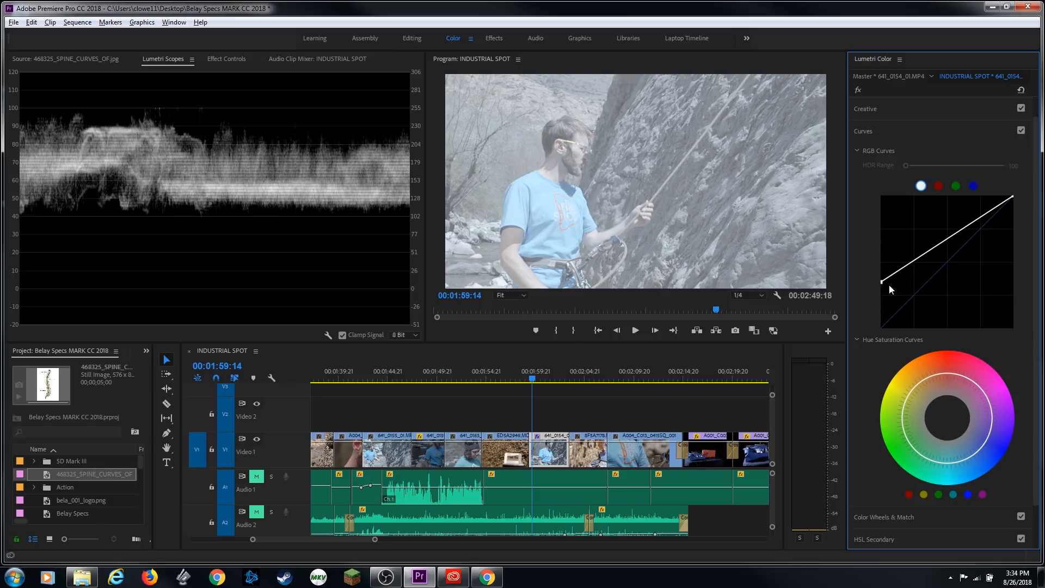
drag(882, 282, 880, 351)
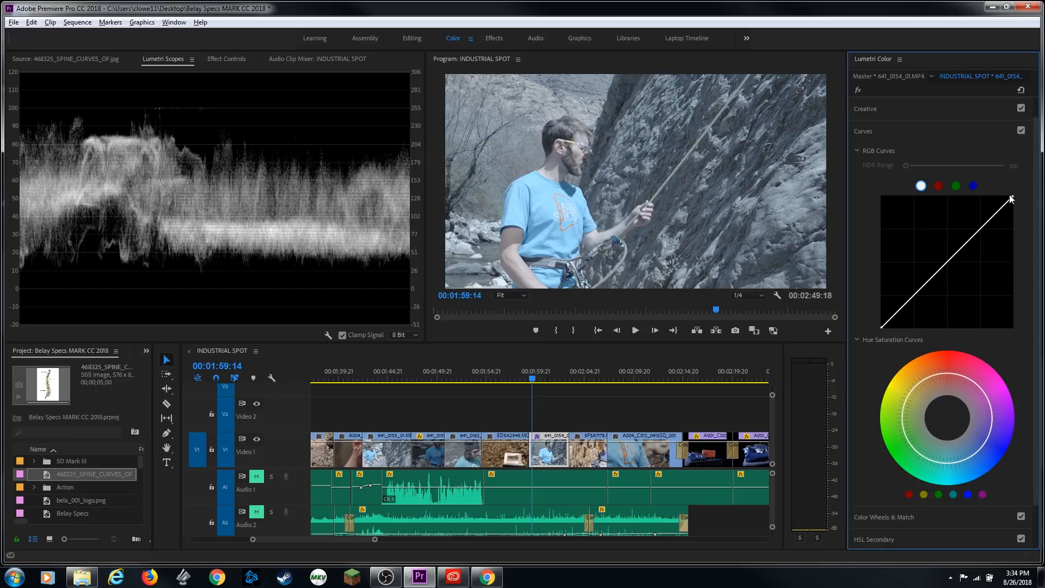
mouse_move(1012, 199)
mouse_down()
mouse_move(967, 200)
mouse_move(1022, 198)
mouse_move(1022, 328)
mouse_move(1022, 197)
mouse_up()
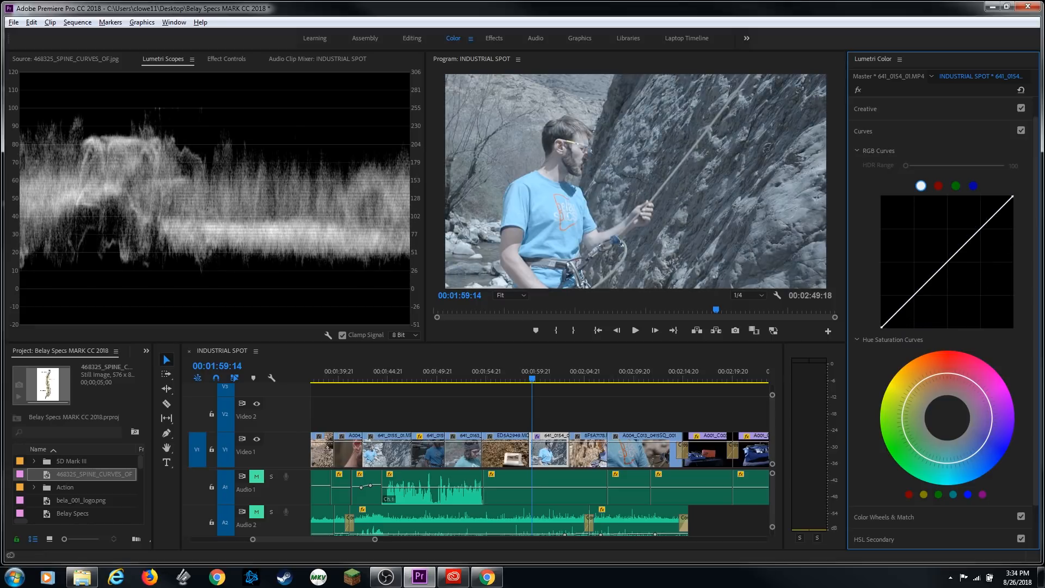
Try a midpoint on the white RGB curve, moving it below and above the diagonal, and reset the curve
click(946, 265)
drag(945, 265, 948, 277)
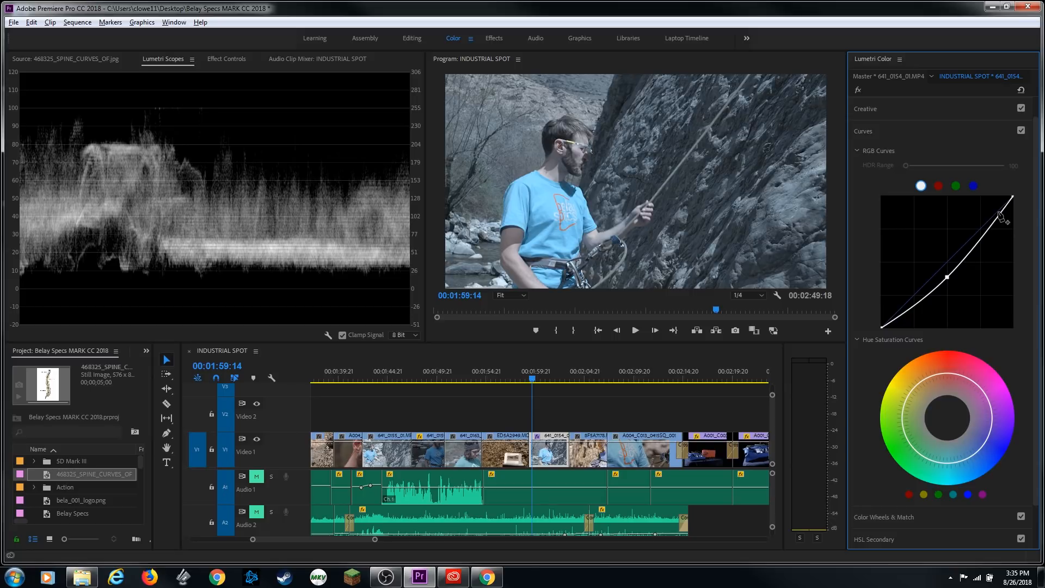
drag(947, 276, 932, 259)
double_click(933, 260)
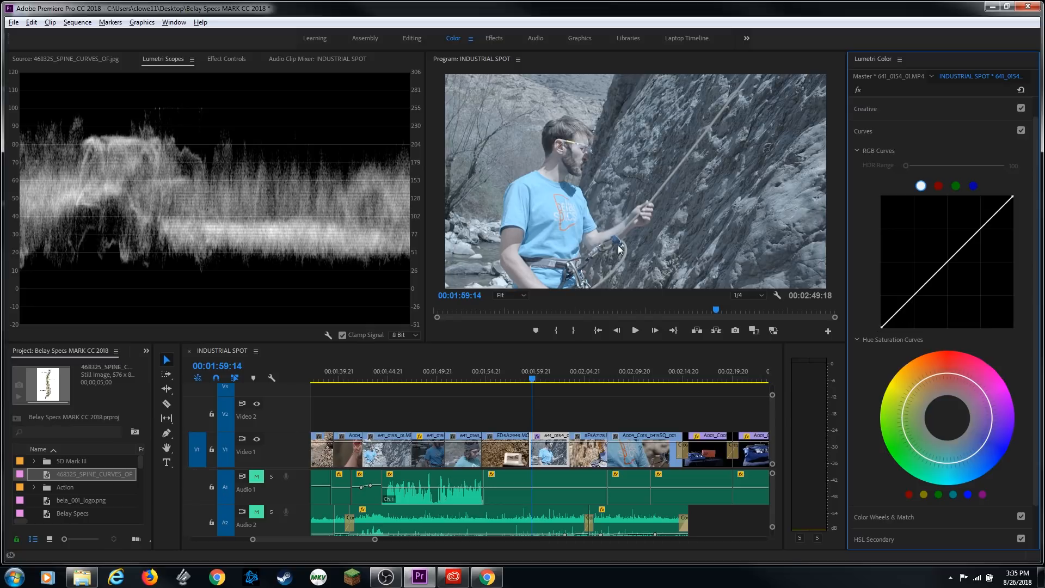
Shape the white RGB curve into an S with a lowered shadow point and a raised highlight point
click(912, 297)
click(979, 231)
mouse_move(912, 299)
mouse_down()
mouse_move(909, 318)
mouse_move(919, 303)
mouse_up()
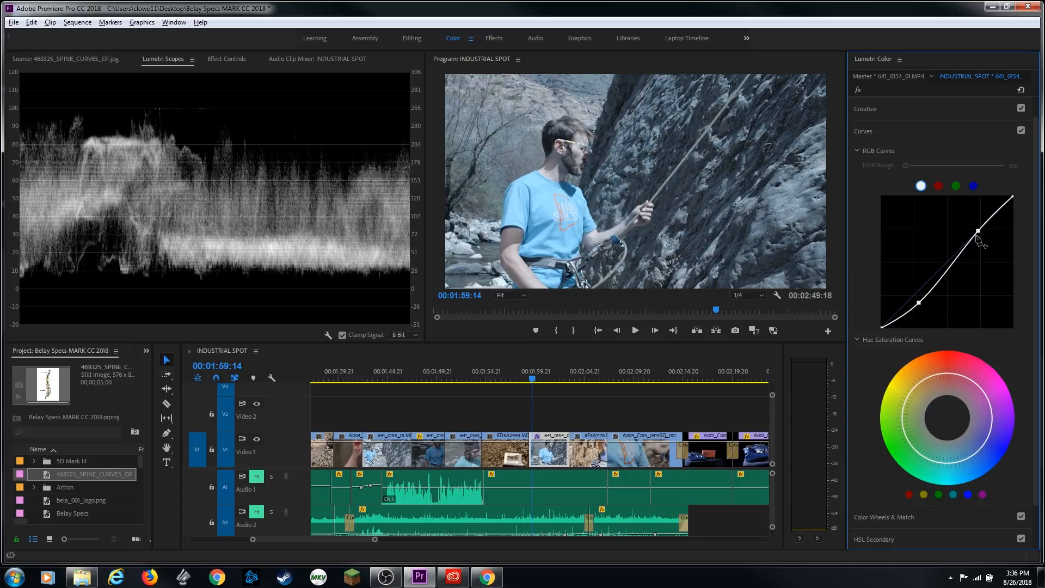
drag(977, 232, 964, 234)
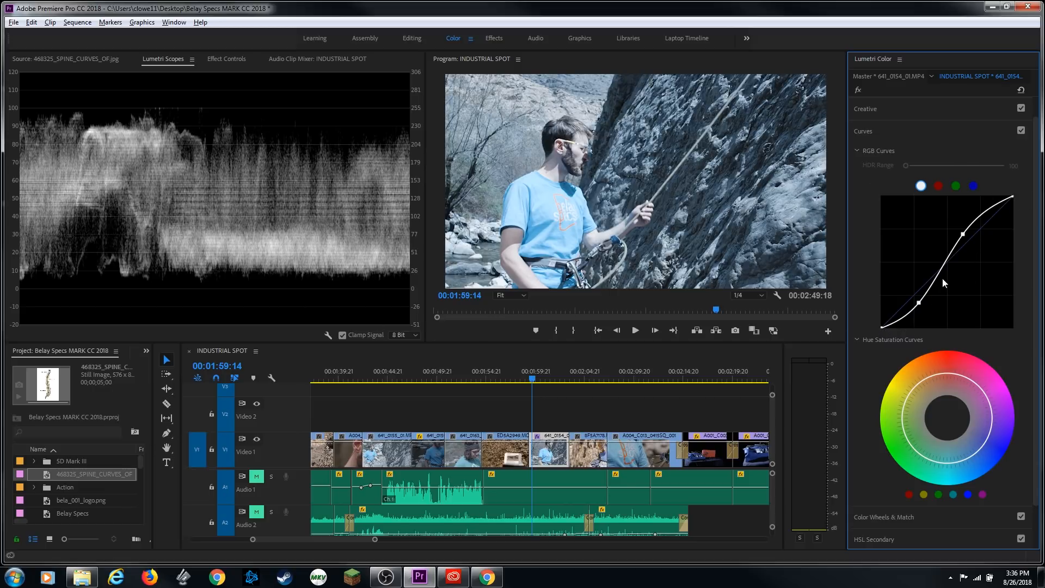
Select the blue RGB curve and switch the scopes from the luma waveform to the RGB parade only
click(939, 187)
click(956, 186)
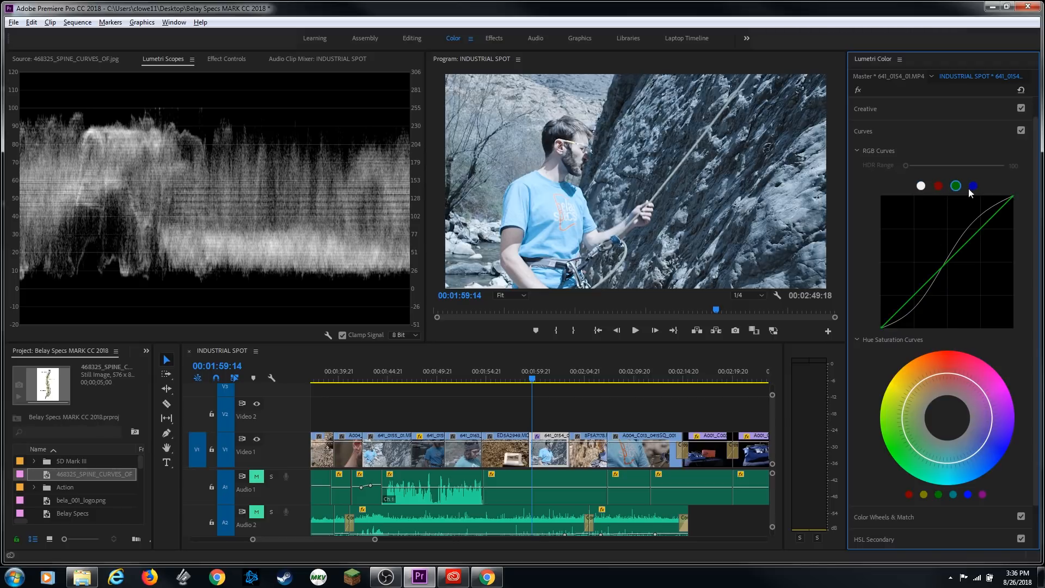
click(974, 186)
right_click(226, 214)
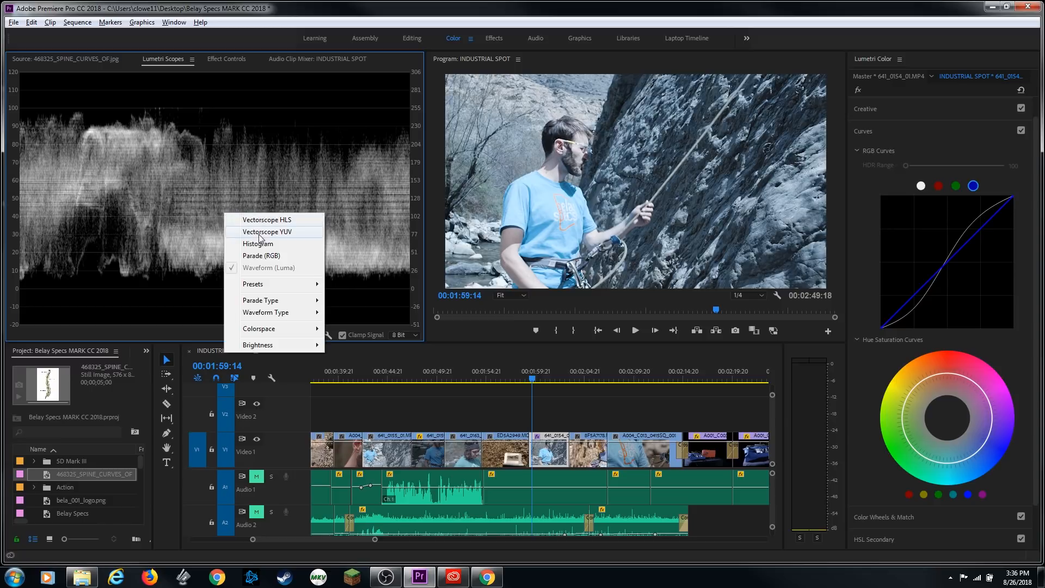
click(265, 256)
right_click(147, 177)
click(174, 225)
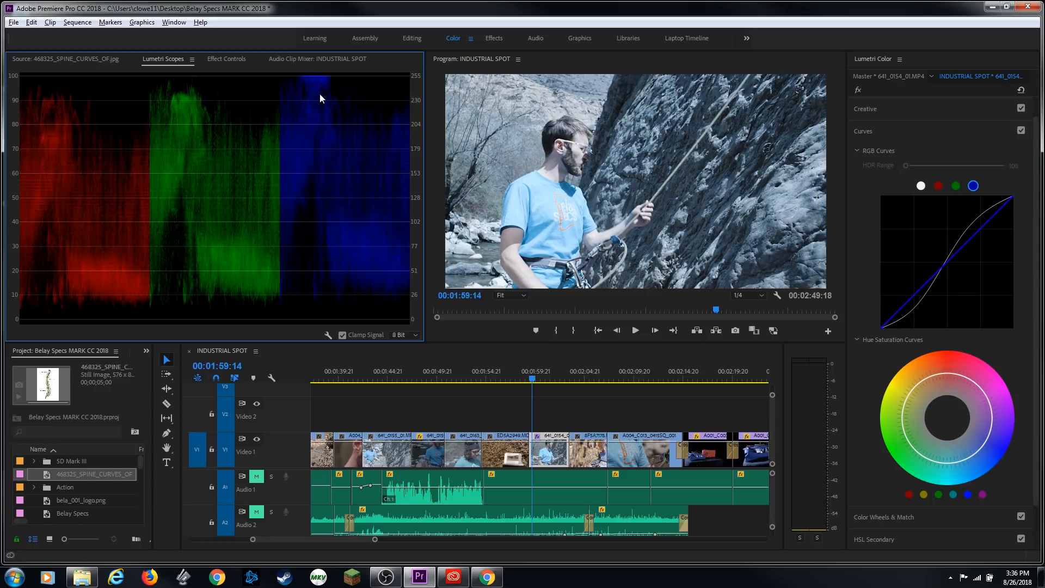
Lower the blue curve's white endpoint to about 90%, and lift the white curve's shadow point slightly
drag(1007, 202, 1014, 209)
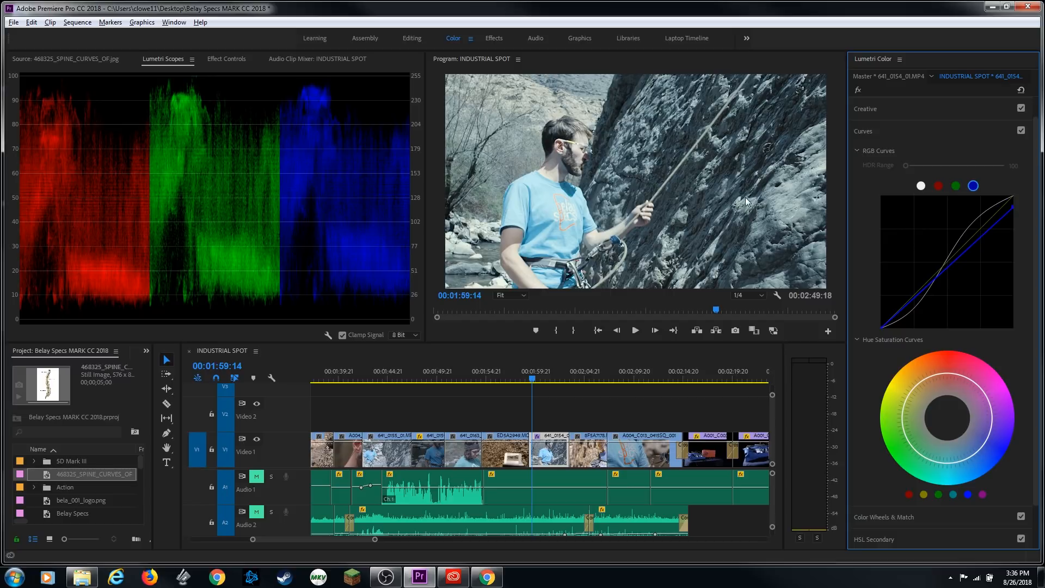
click(921, 186)
drag(919, 303, 915, 298)
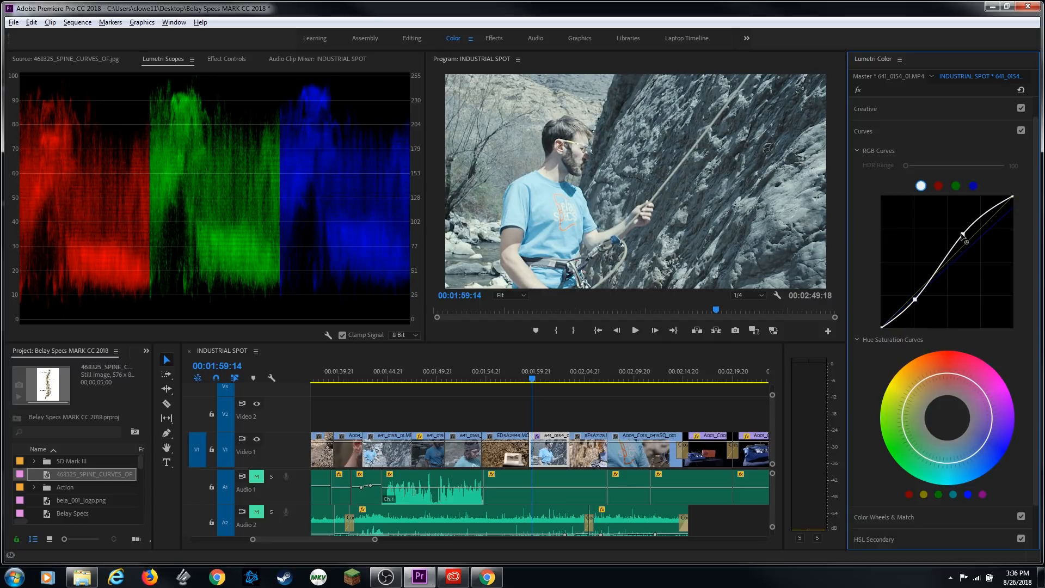
Set the clip's Exposure to -0.7 in Basic Correction
scroll(922, 136, up, 2)
click(922, 108)
drag(956, 231, 948, 231)
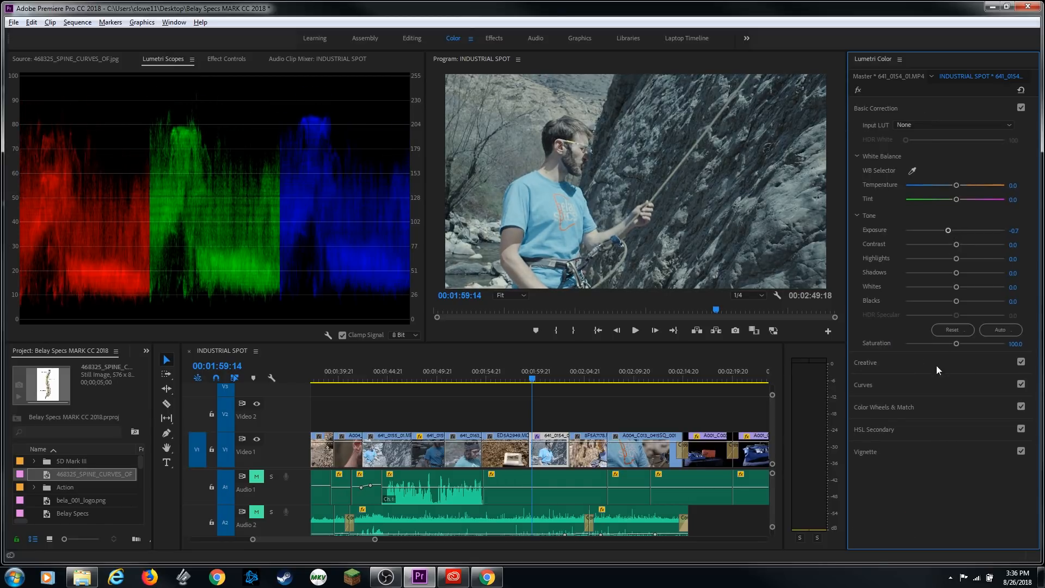
Lower the white endpoint of the blue RGB curve further, to about 85% of full height
click(916, 383)
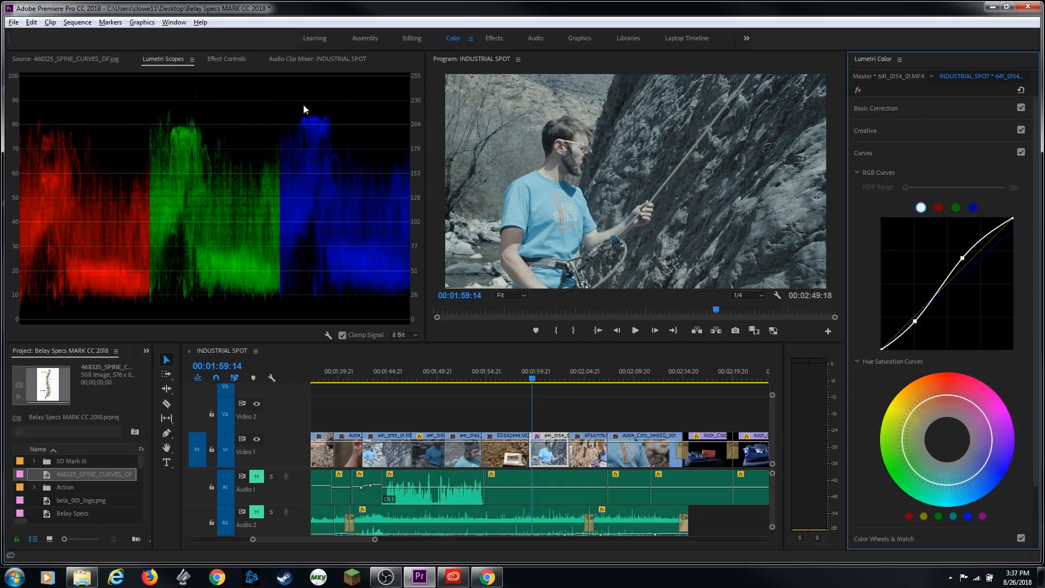
click(974, 207)
drag(1016, 231, 1014, 239)
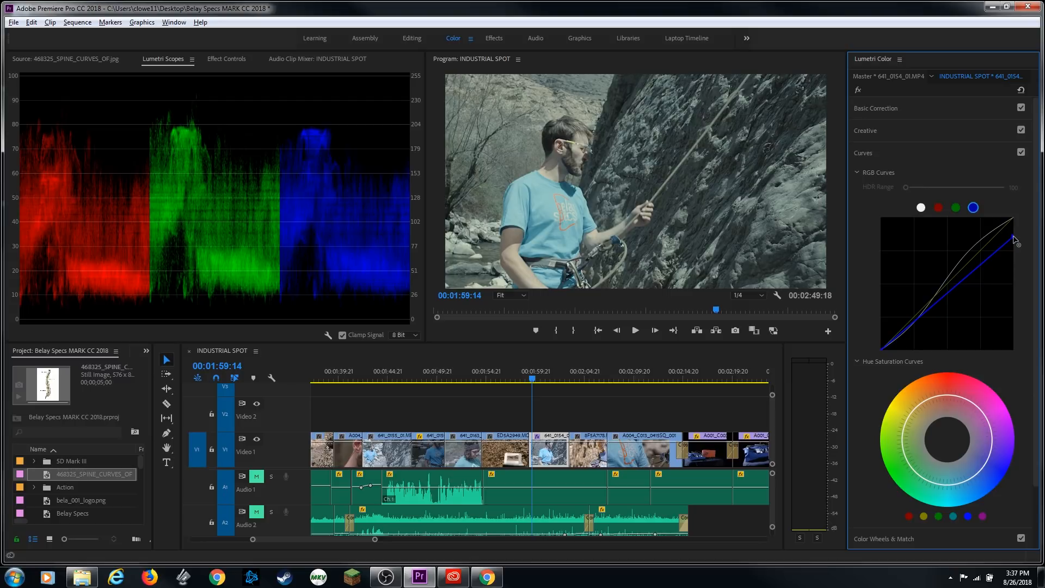
Add a point near the middle of the green RGB curve and pull it slightly below the diagonal
click(958, 208)
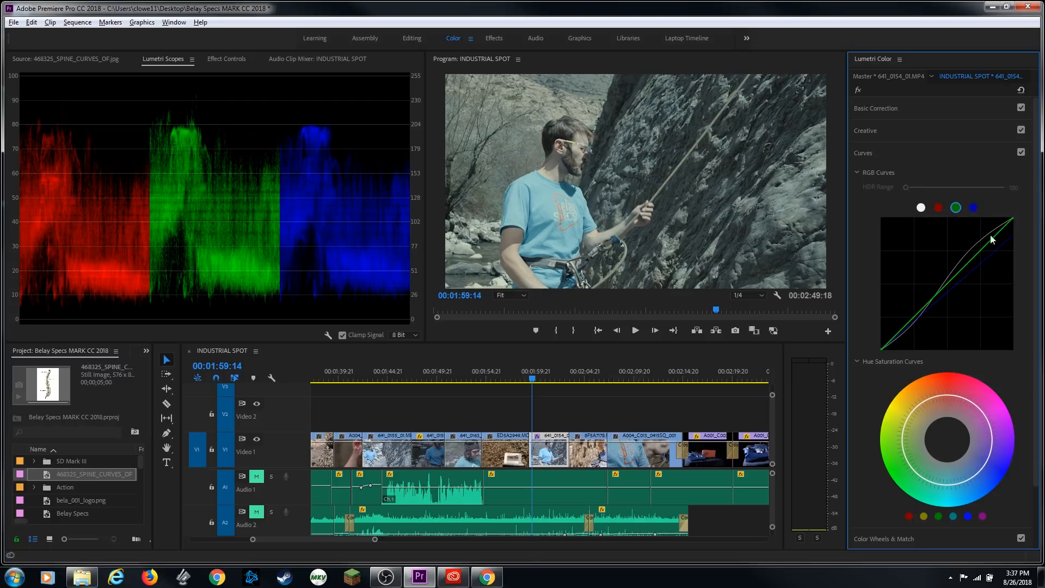
mouse_move(1014, 222)
mouse_down()
mouse_move(1014, 233)
mouse_move(1006, 220)
mouse_up()
click(973, 207)
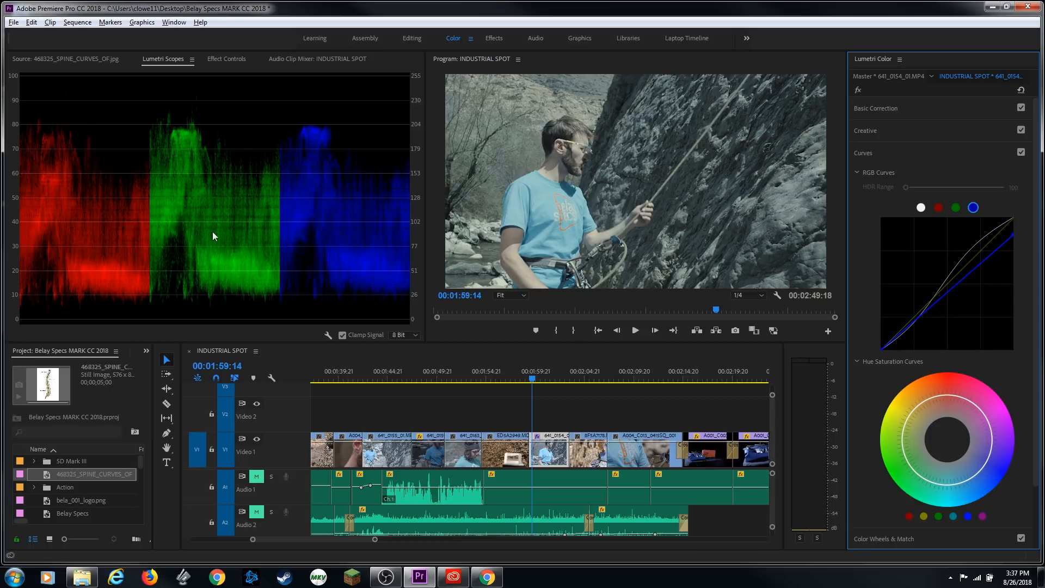
click(956, 208)
drag(950, 296, 946, 291)
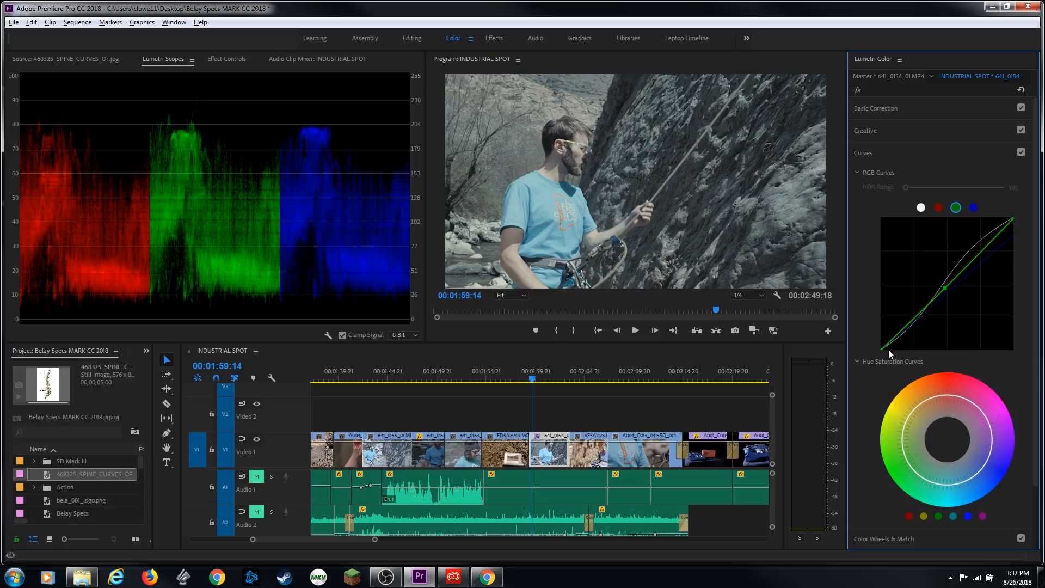
Add the Vectorscope YUV to the Lumetri Scopes beside the RGB Parade
scroll(860, 361, down, 3)
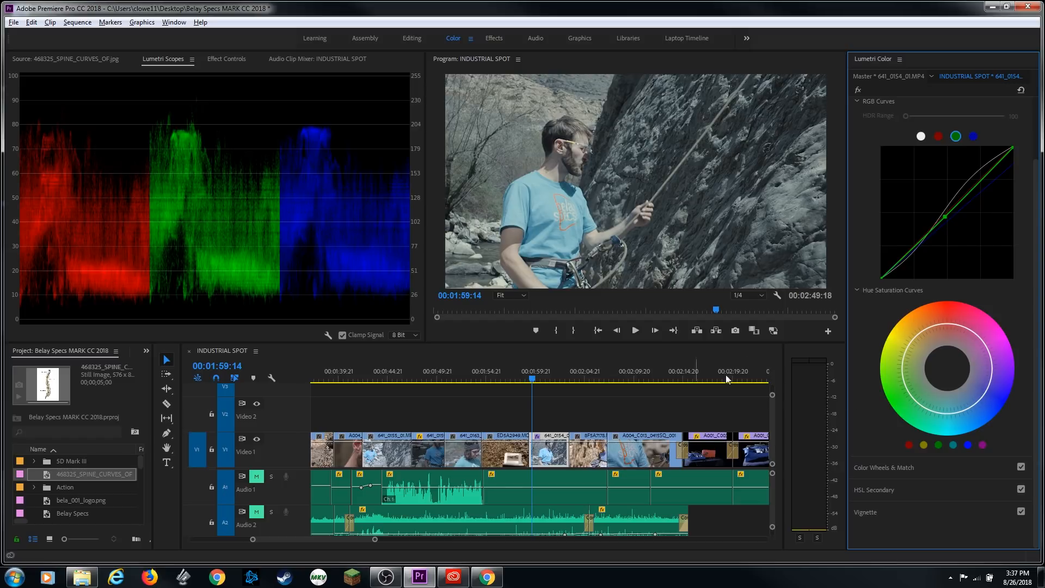
right_click(239, 199)
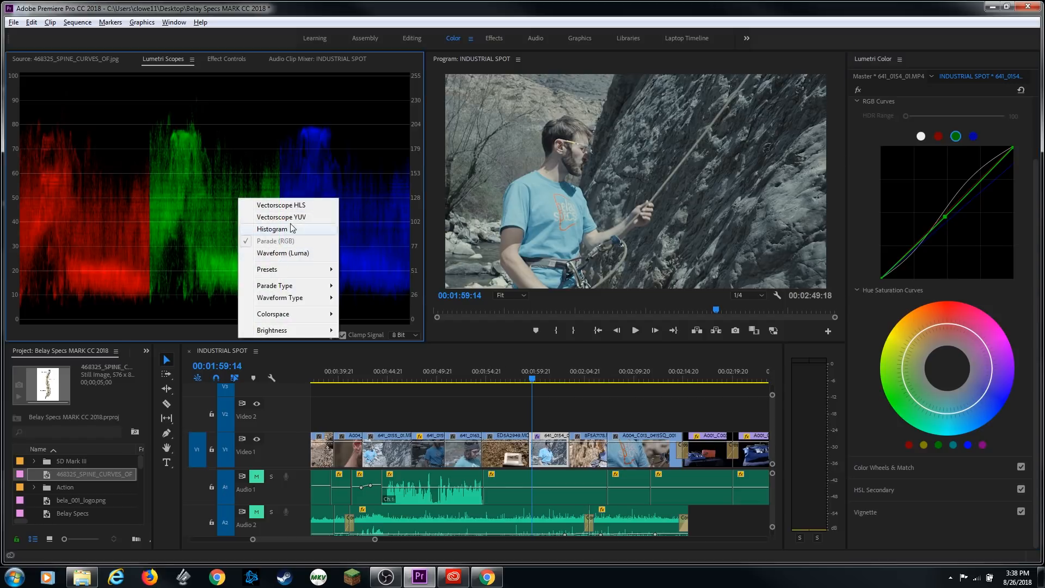
click(269, 217)
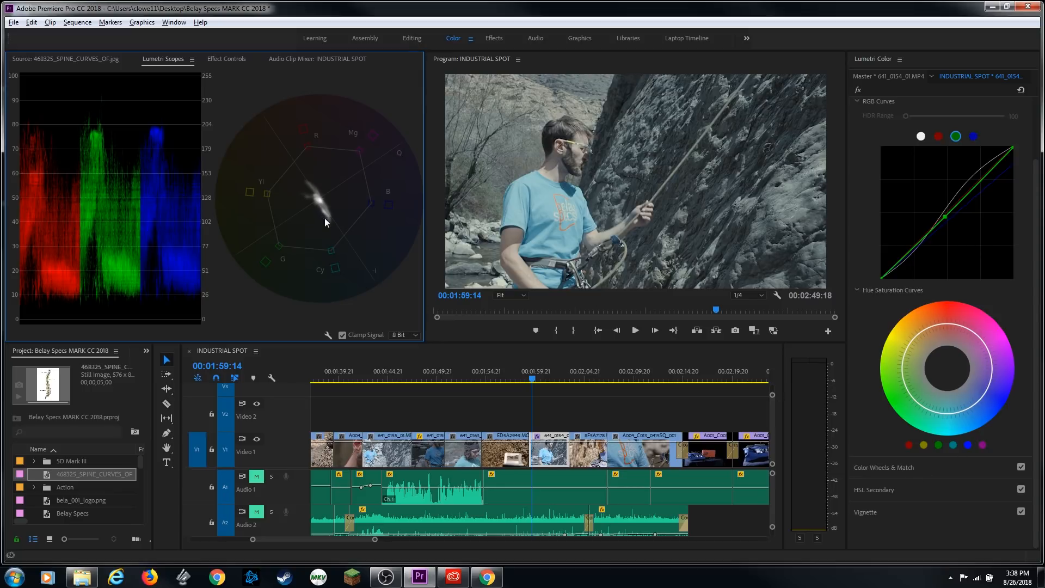
Try boosting and then reducing the cyan saturation with control points on the Hue Saturation curve, and reset the curve
click(954, 445)
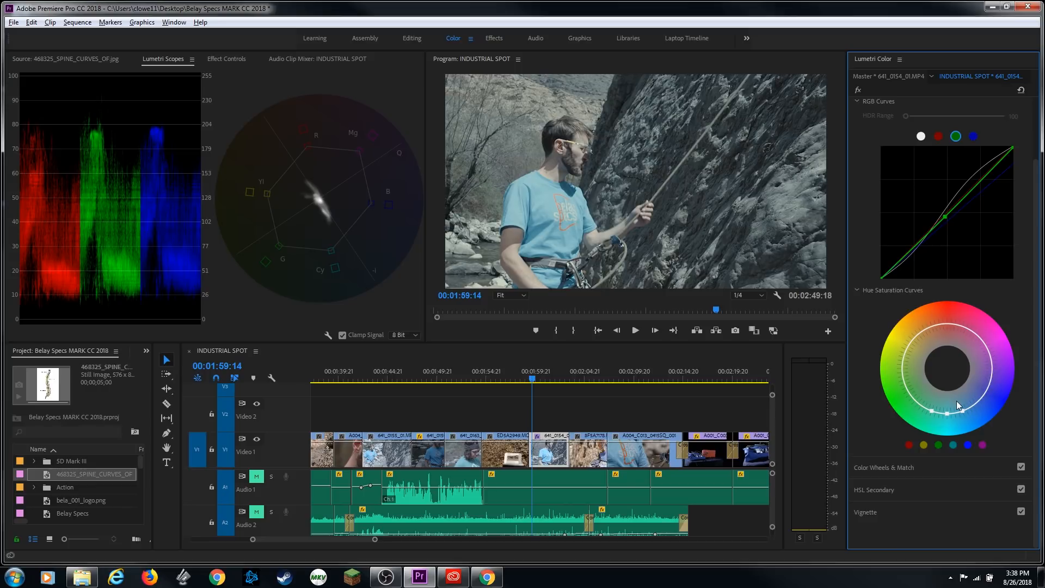
mouse_move(946, 403)
mouse_down()
mouse_move(948, 382)
mouse_move(949, 439)
mouse_move(950, 410)
mouse_up()
drag(962, 409, 972, 403)
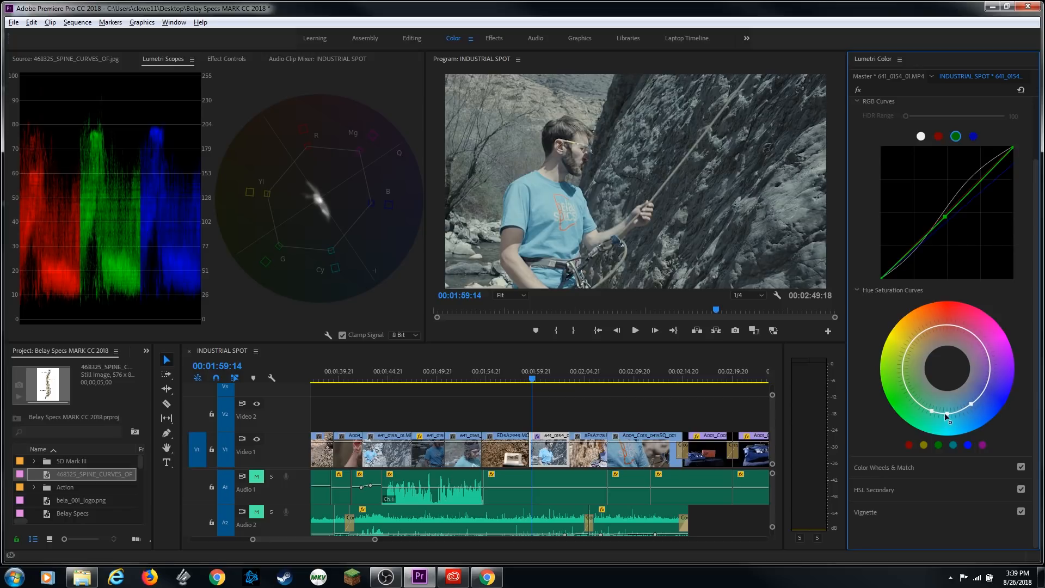
mouse_move(958, 411)
mouse_down()
mouse_move(969, 422)
mouse_move(960, 404)
mouse_up()
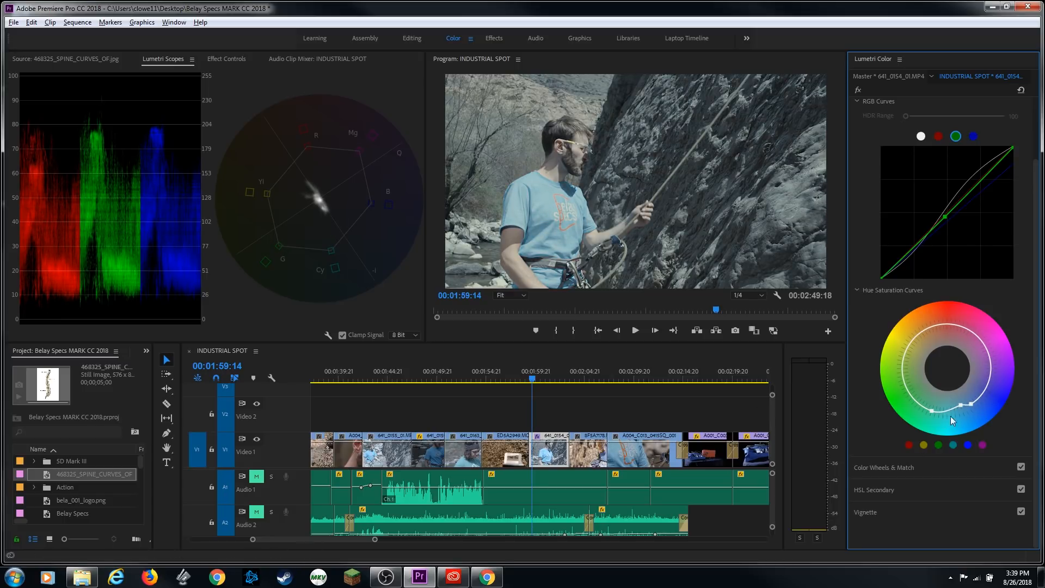
drag(960, 405, 969, 428)
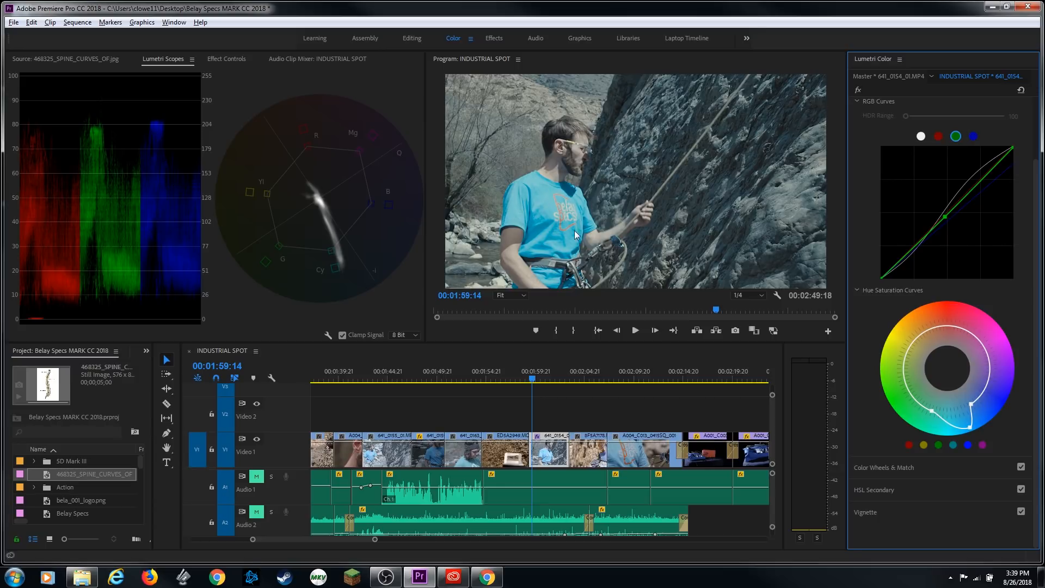
drag(973, 430, 955, 381)
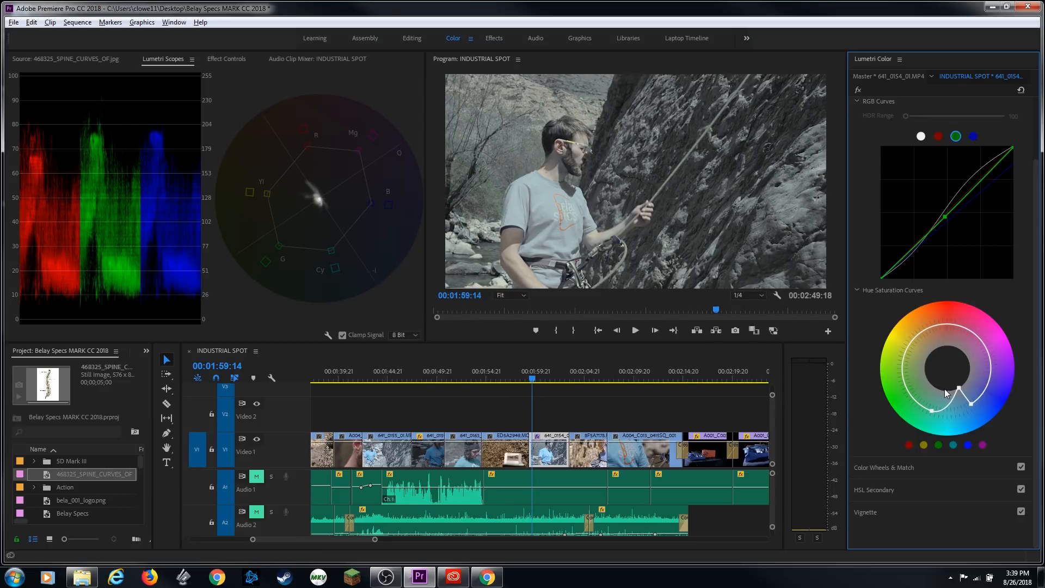
drag(958, 387, 954, 389)
double_click(956, 391)
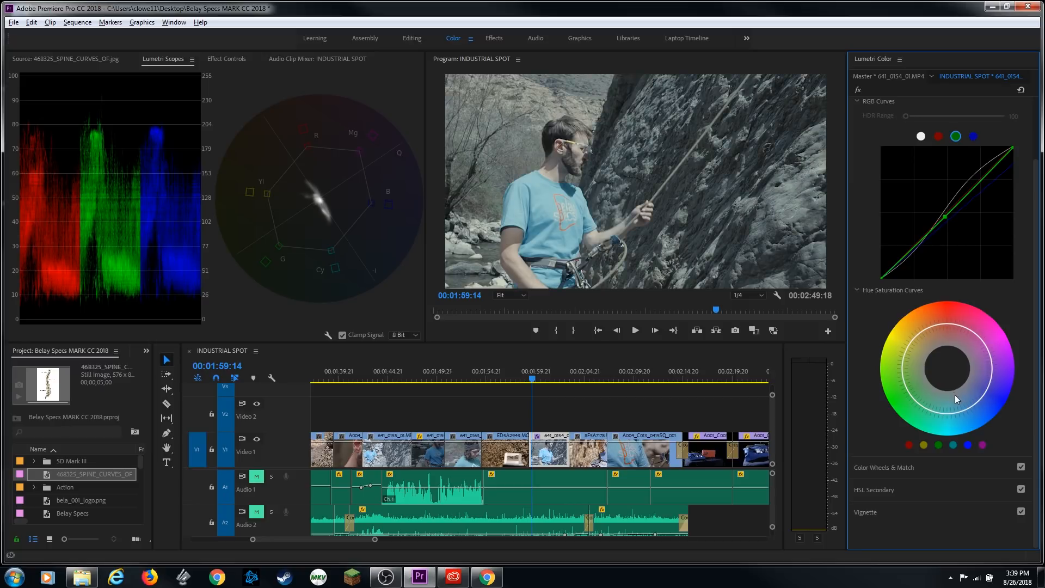
Add cyan and blue range points on the Hue Saturation curve, try pulling the cyan-blue part inward, and reset it
click(954, 445)
click(968, 445)
drag(958, 406, 956, 397)
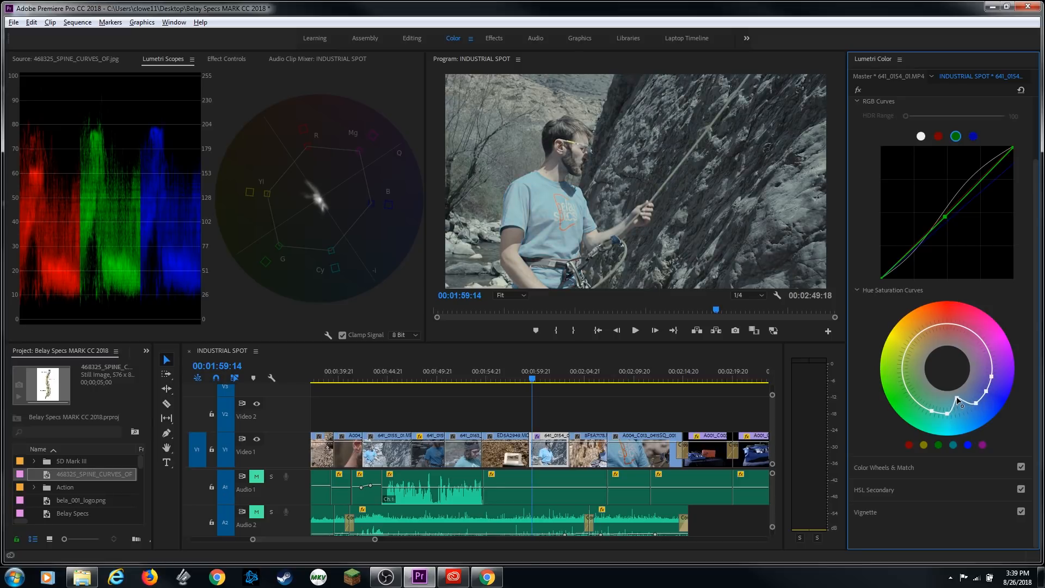
drag(971, 389, 966, 413)
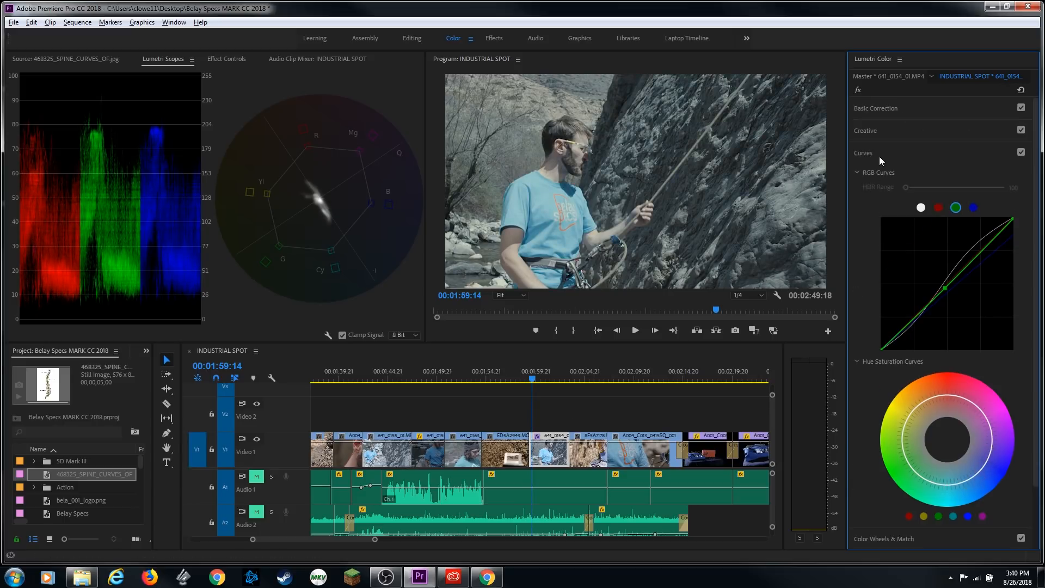
Close the Curves section, check Basic Correction, and open the Color Wheels & Match section
click(879, 156)
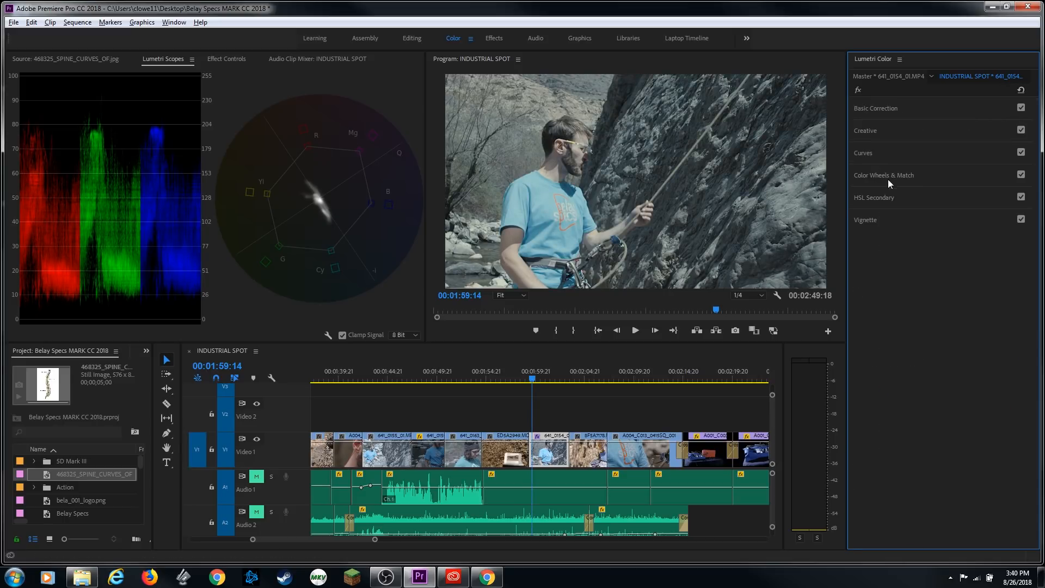
click(897, 181)
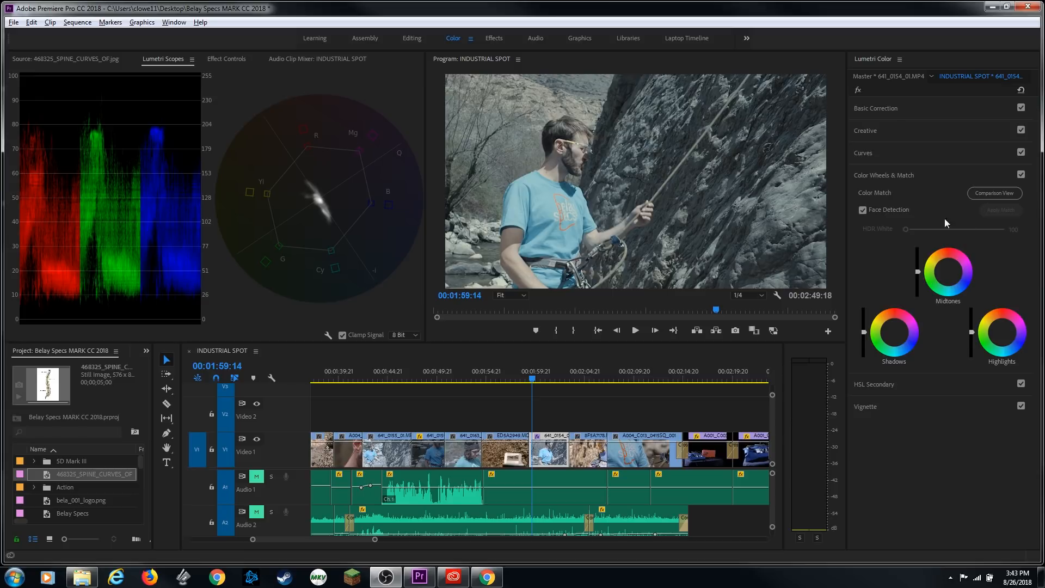
click(910, 111)
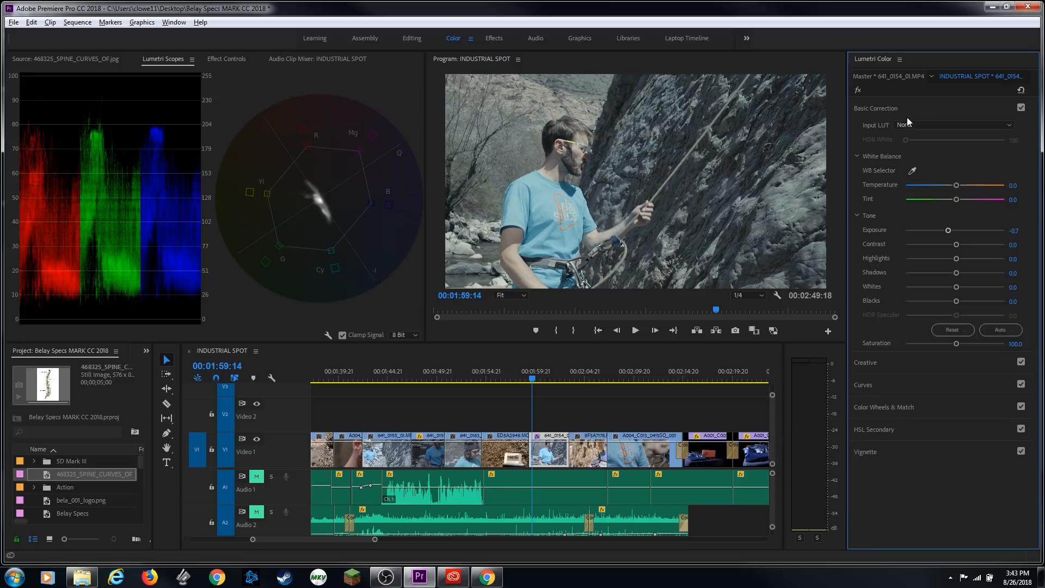
click(923, 408)
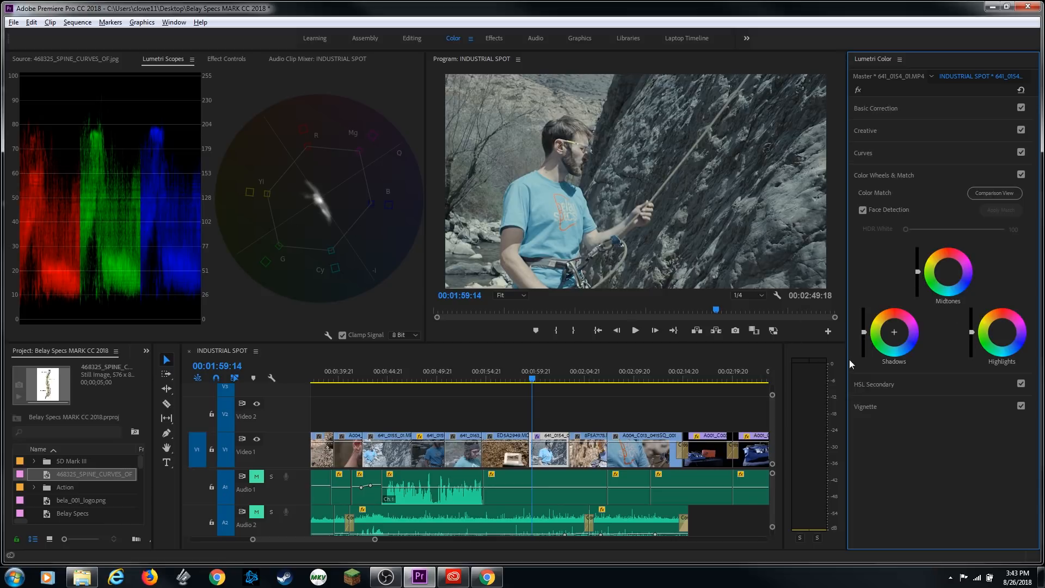
Try darkening the Shadows, brightening the Midtones and darkening the Highlights with their luminance sliders, resetting each one
drag(864, 333, 865, 338)
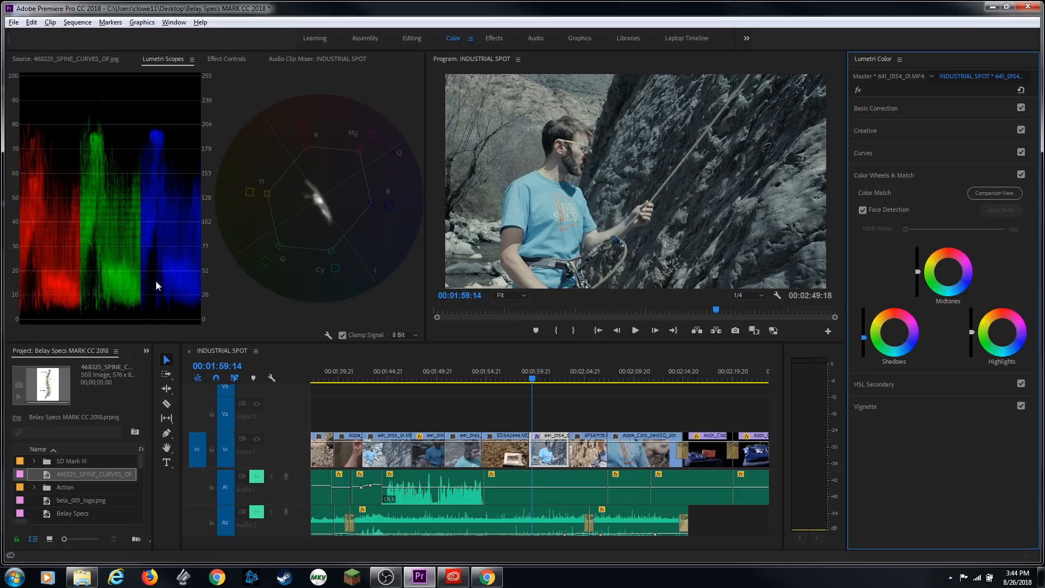
click(866, 341)
drag(864, 340, 864, 325)
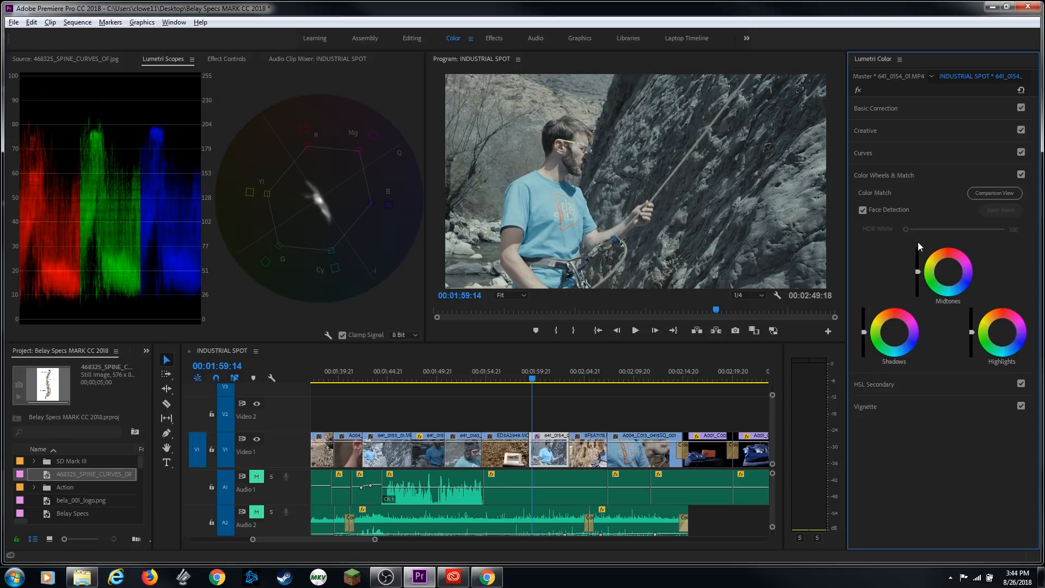
drag(920, 271, 920, 265)
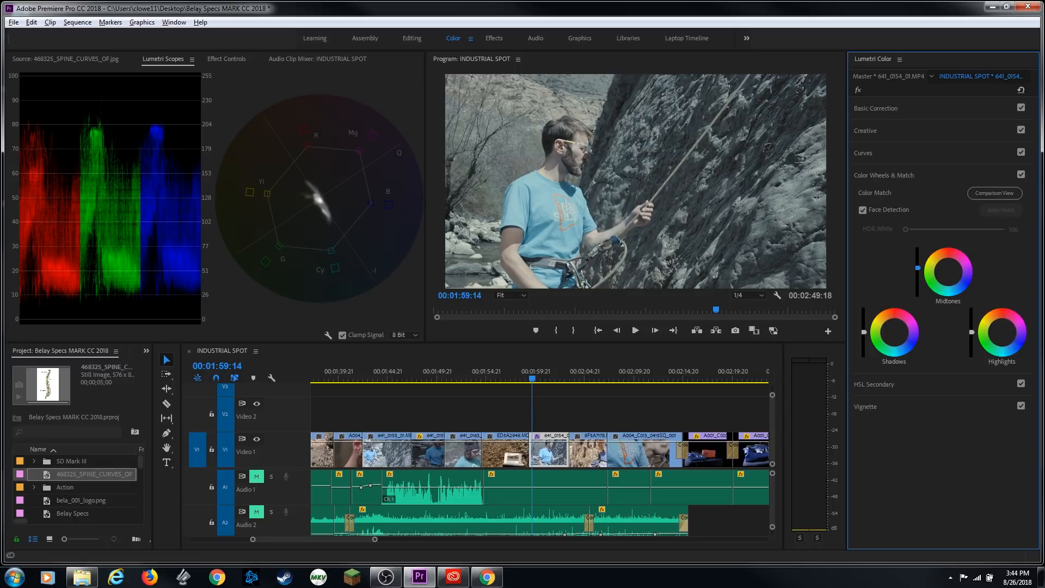
drag(918, 268, 918, 276)
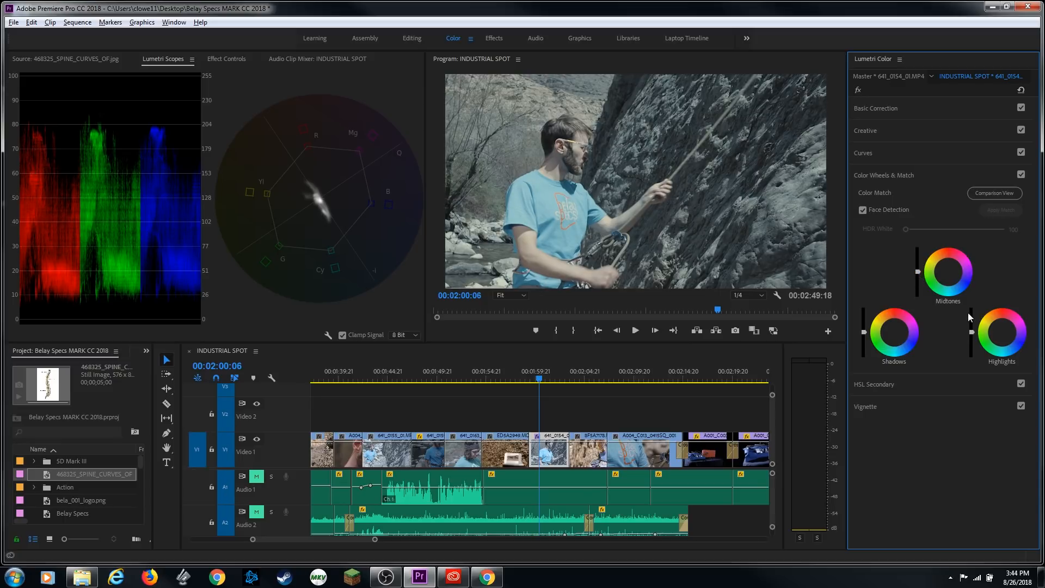
mouse_move(971, 333)
mouse_down()
mouse_move(971, 322)
mouse_move(973, 335)
mouse_up()
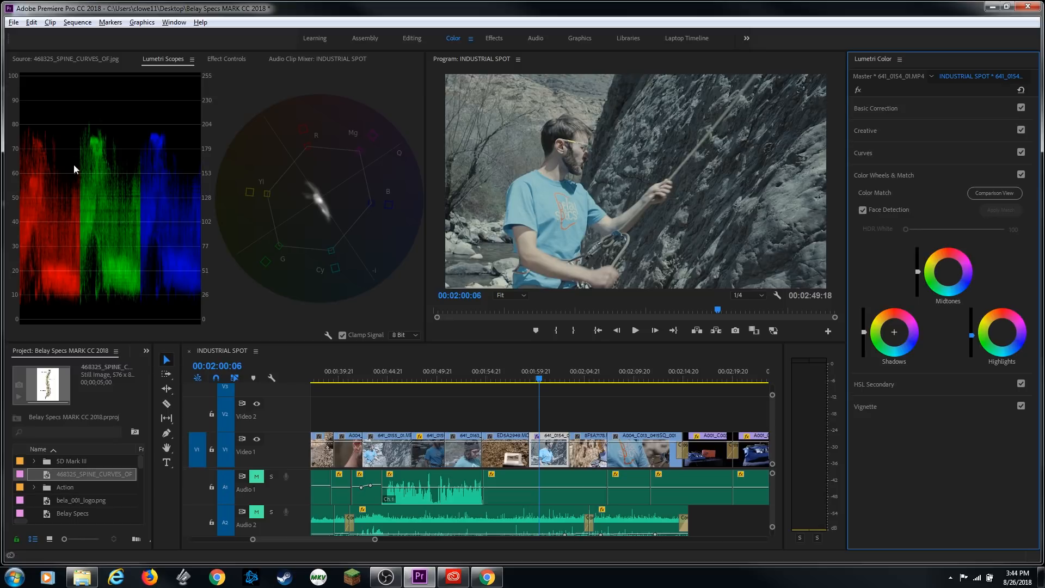
double_click(973, 335)
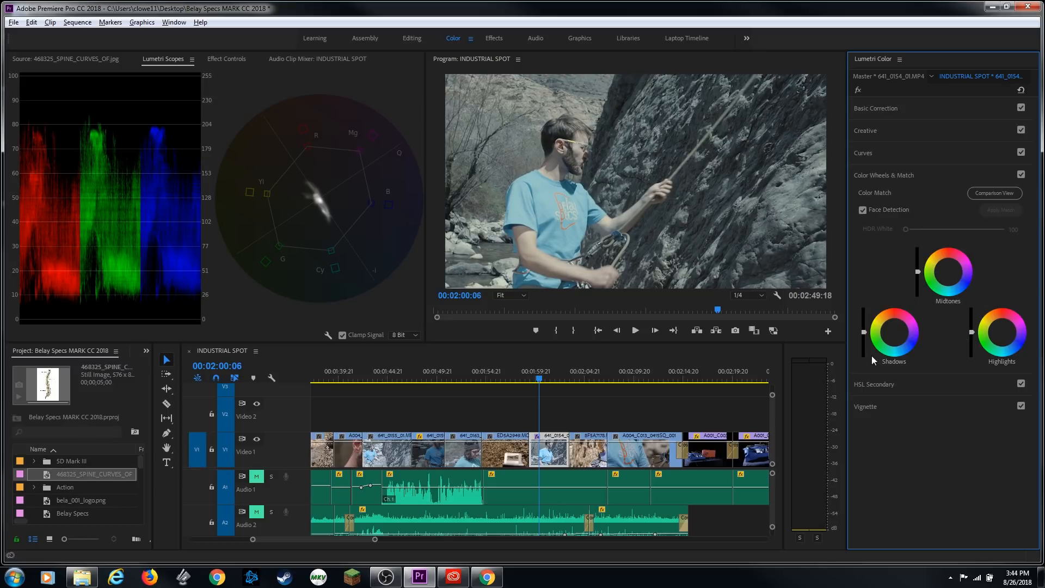
Try tinting the Shadows wheel strongly toward blue, undo it, test small color shifts, and return the wheel to neutral
drag(898, 337, 909, 342)
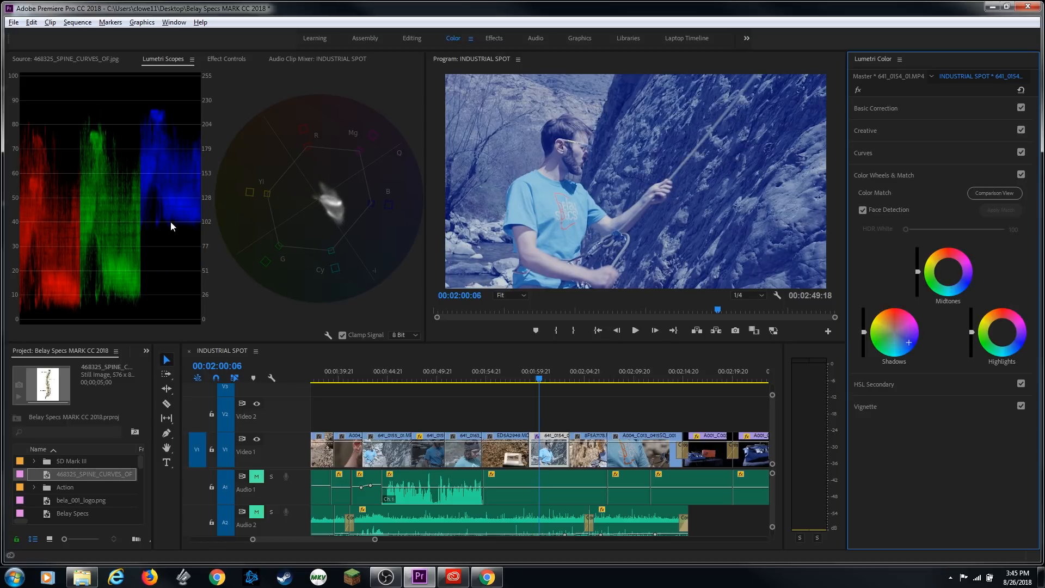
key(ctrl+z)
drag(950, 272, 951, 270)
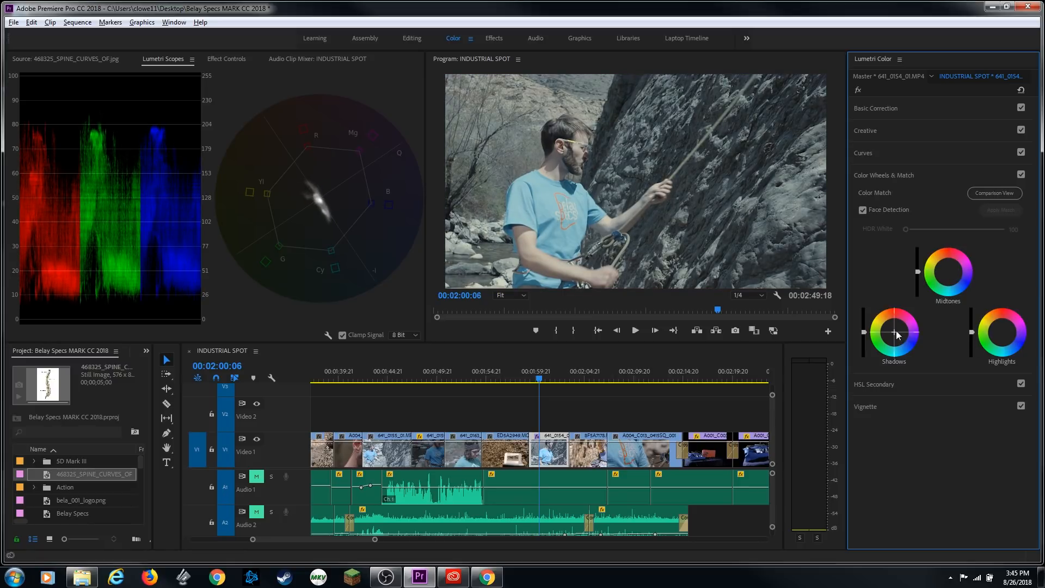
drag(894, 332, 896, 334)
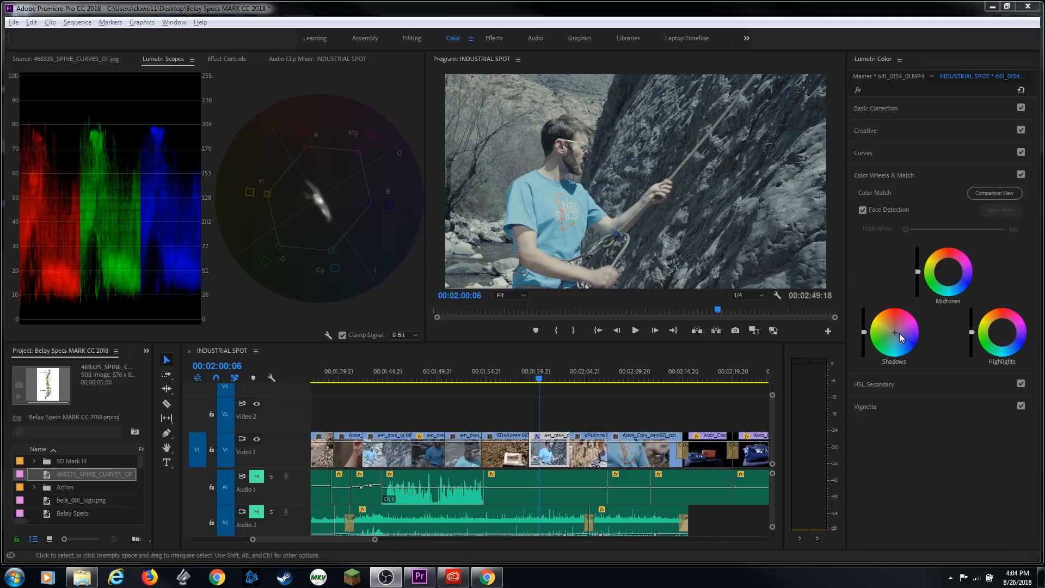
drag(899, 340, 899, 339)
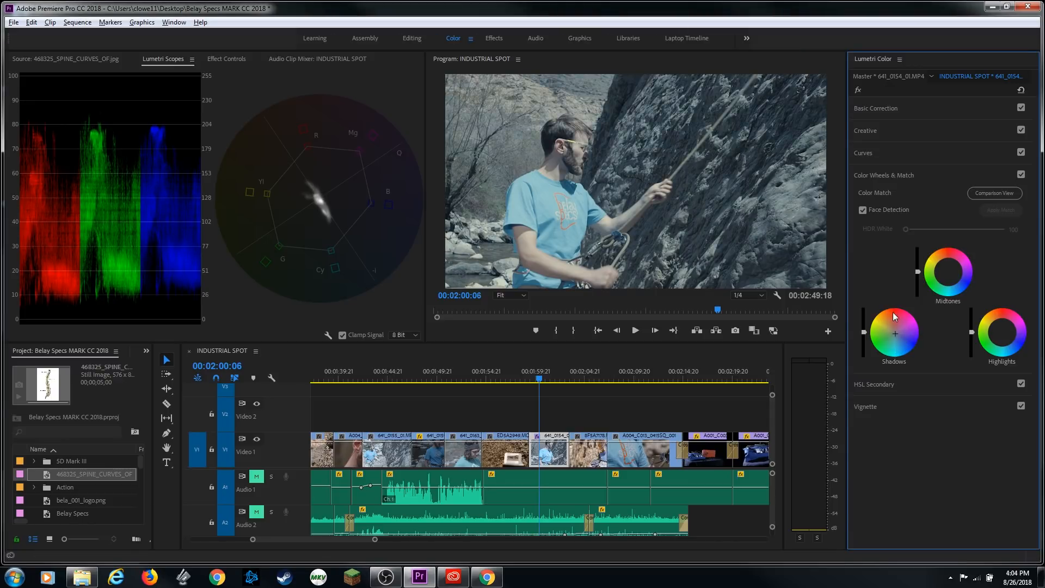
drag(900, 332, 886, 339)
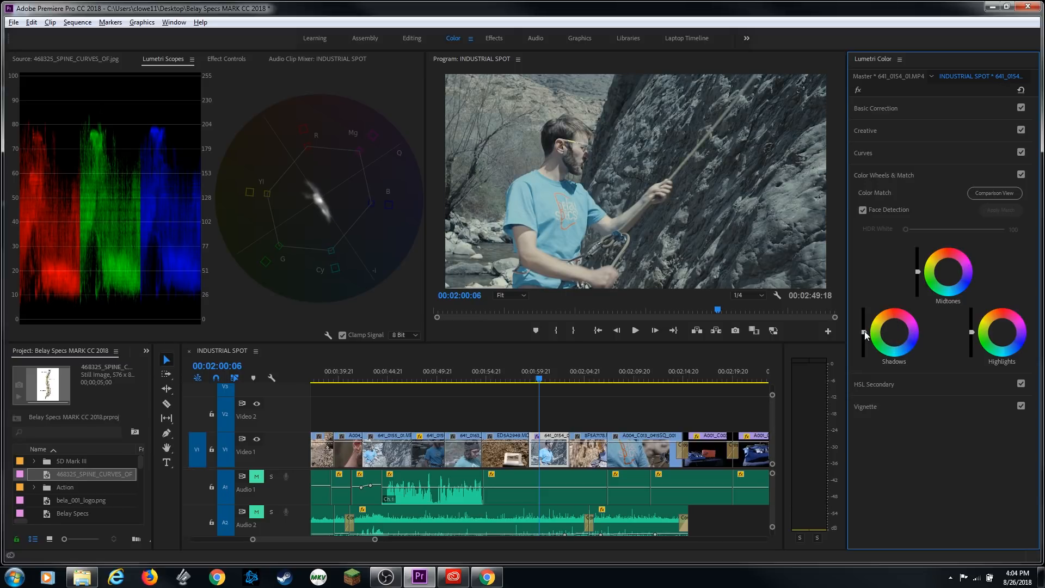
Try darkening the Shadows slightly and tinting them toward red-magenta, and reset the Shadows and Midtones wheels
drag(864, 333, 865, 336)
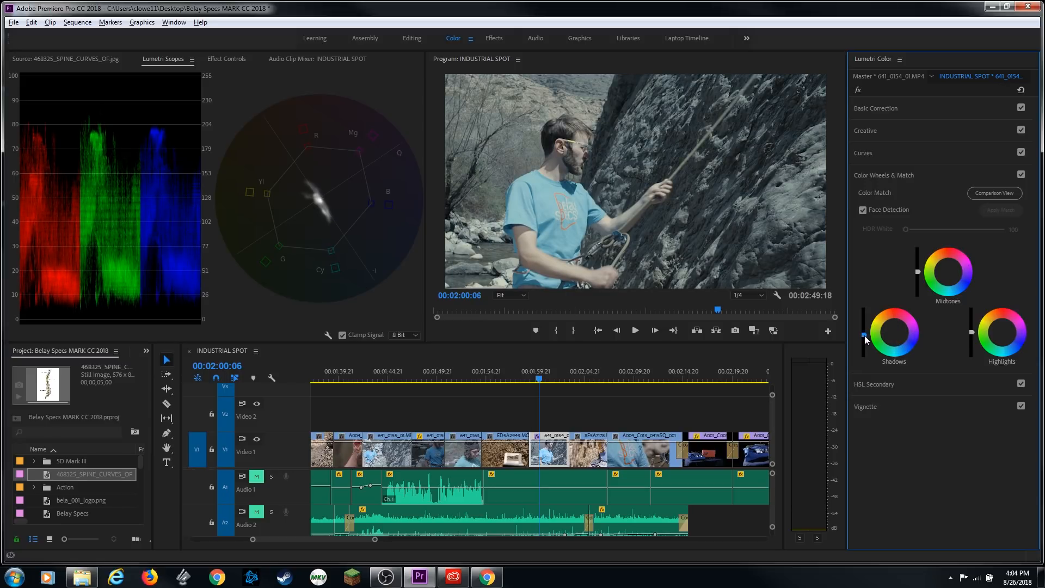
drag(875, 342, 899, 326)
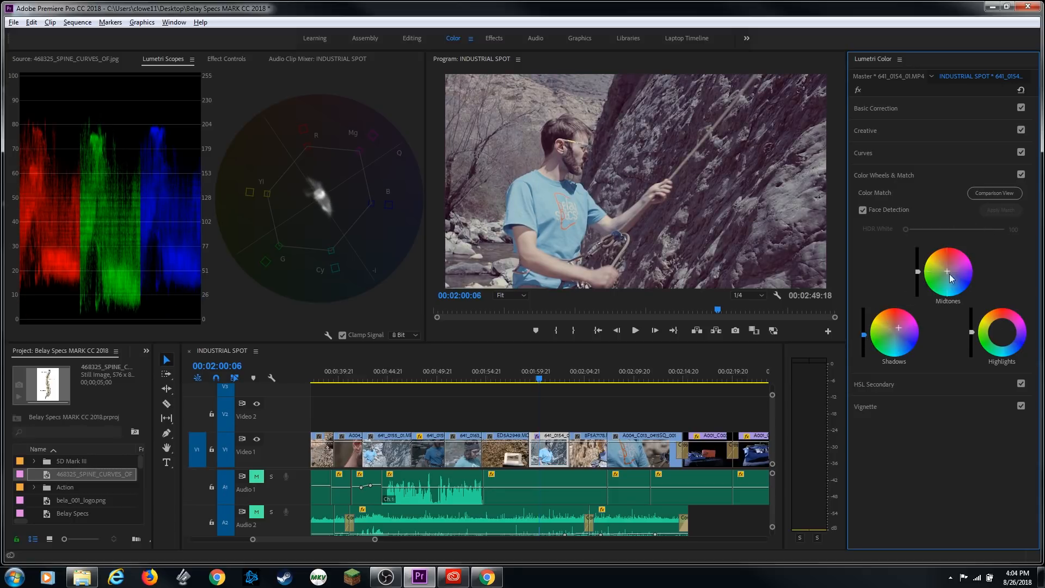
double_click(864, 336)
double_click(894, 326)
double_click(952, 272)
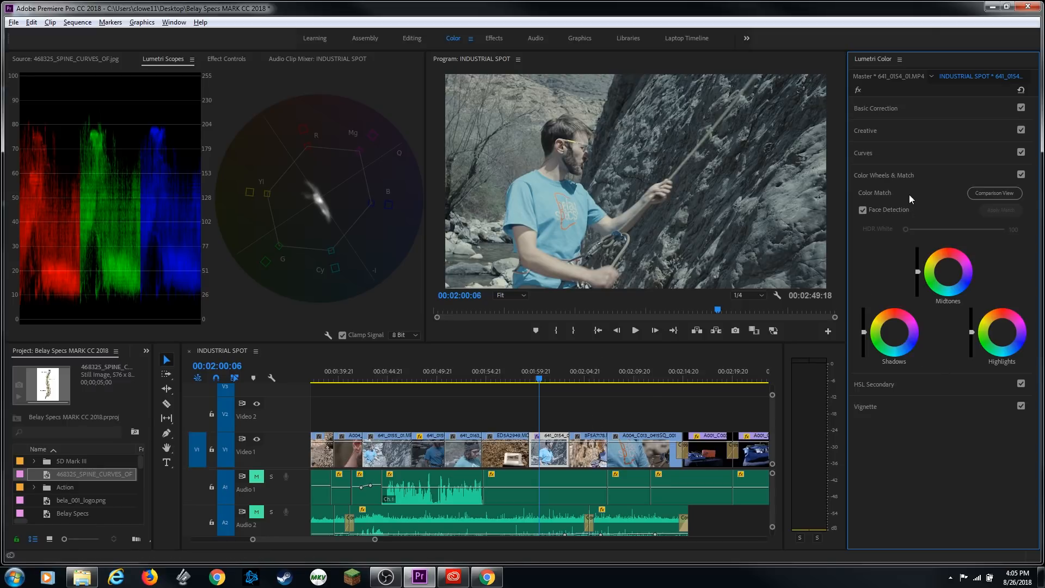
Set clip 8FSA7178's Exposure to -0.3, Saturation to 95.6 and Temperature to -11.0, and play across the cut before it
drag(554, 364, 593, 388)
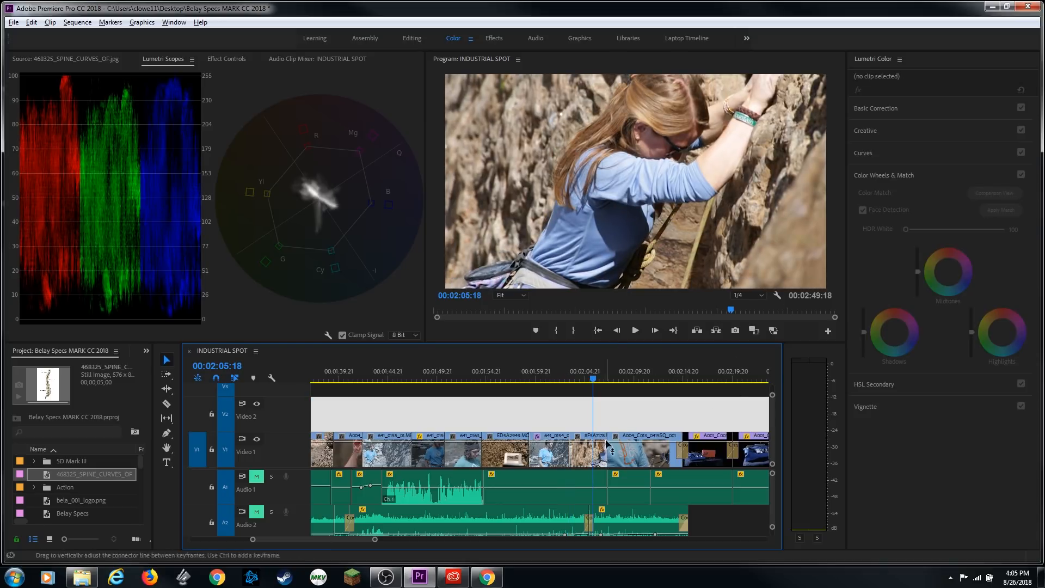
click(599, 462)
click(895, 109)
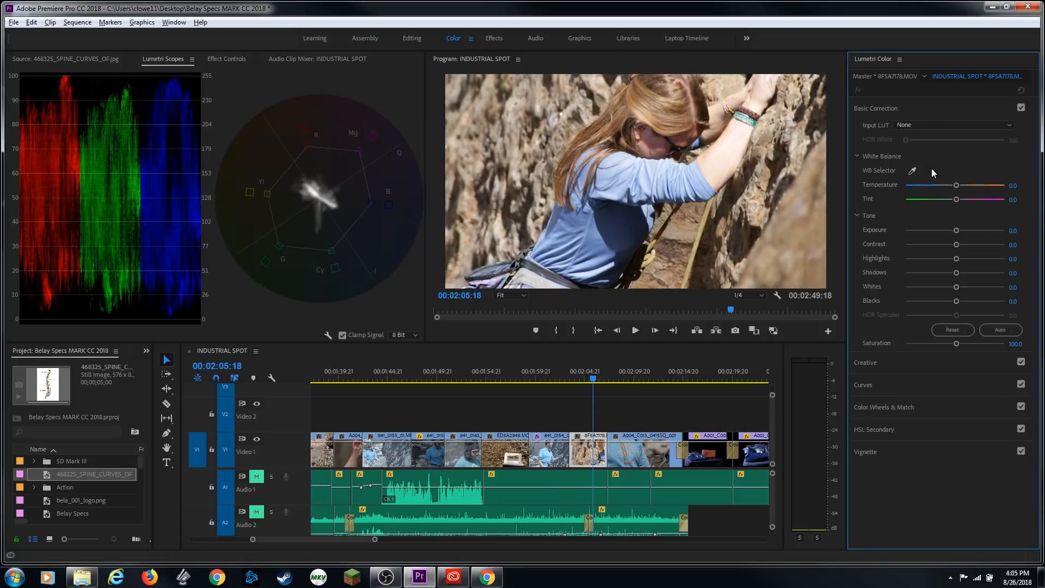
drag(958, 233, 953, 232)
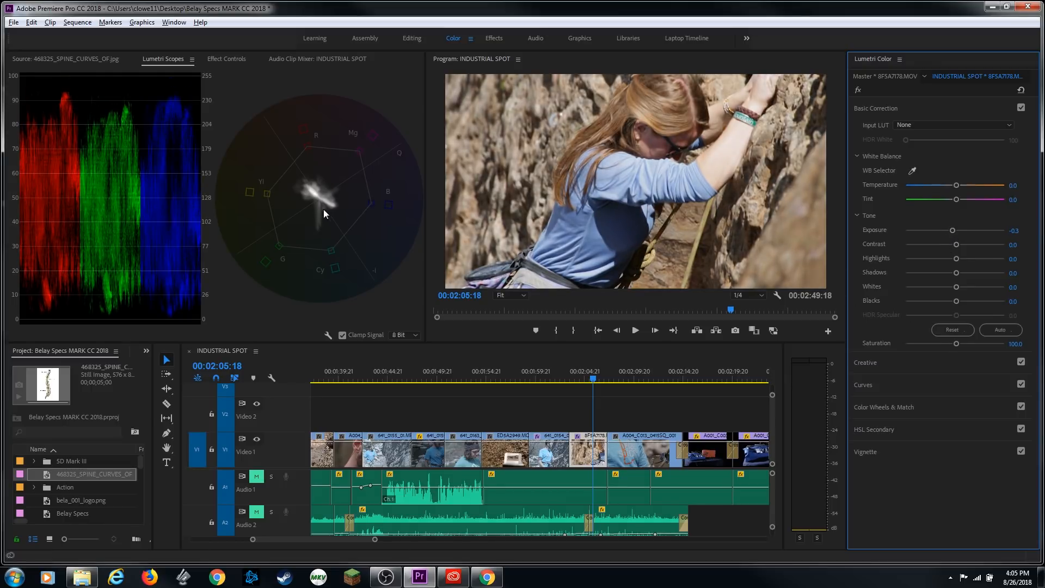
drag(955, 347, 952, 349)
drag(956, 186, 949, 188)
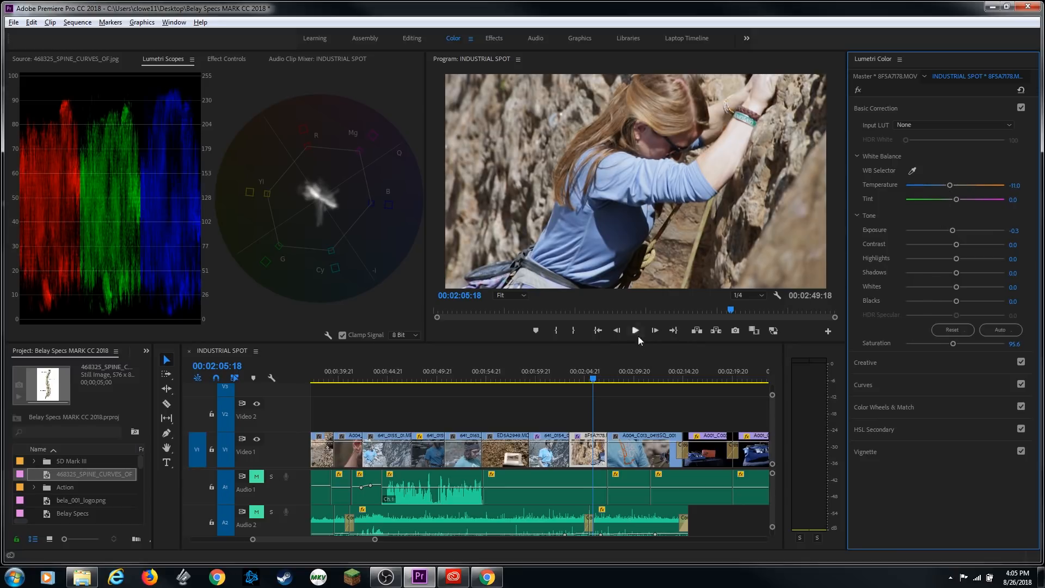
click(561, 378)
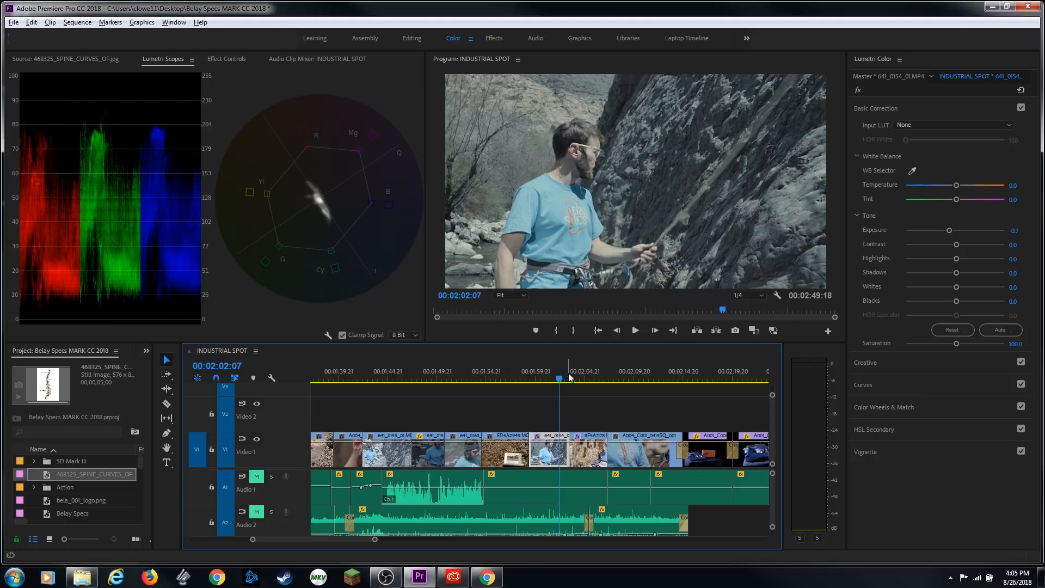
key(space)
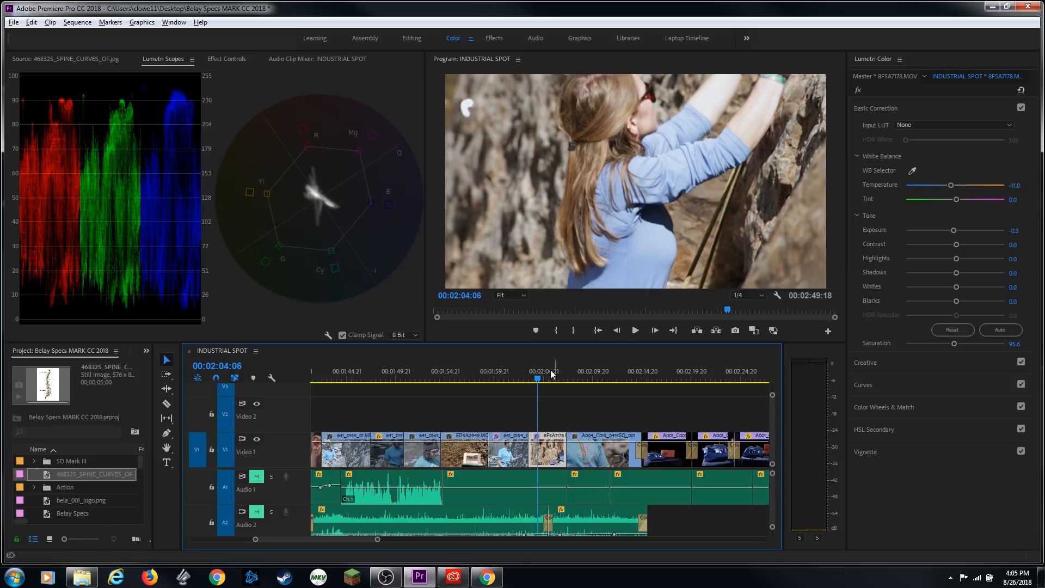
Open Comparison View in Color Wheels & Match for clip 641_0154 at 00:02:02:09, and advance the reference frame to following edits
click(904, 408)
click(526, 378)
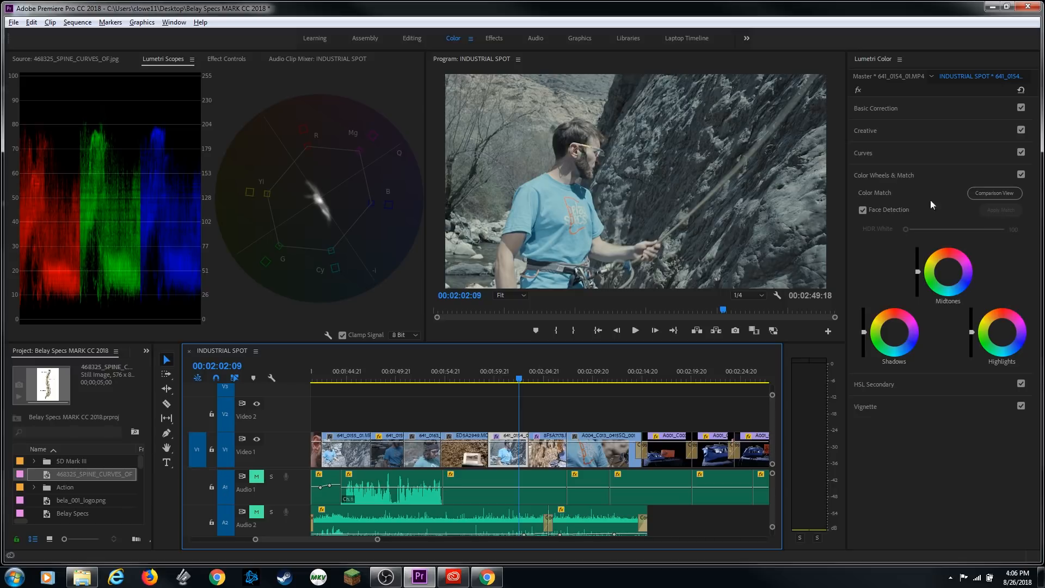
click(978, 195)
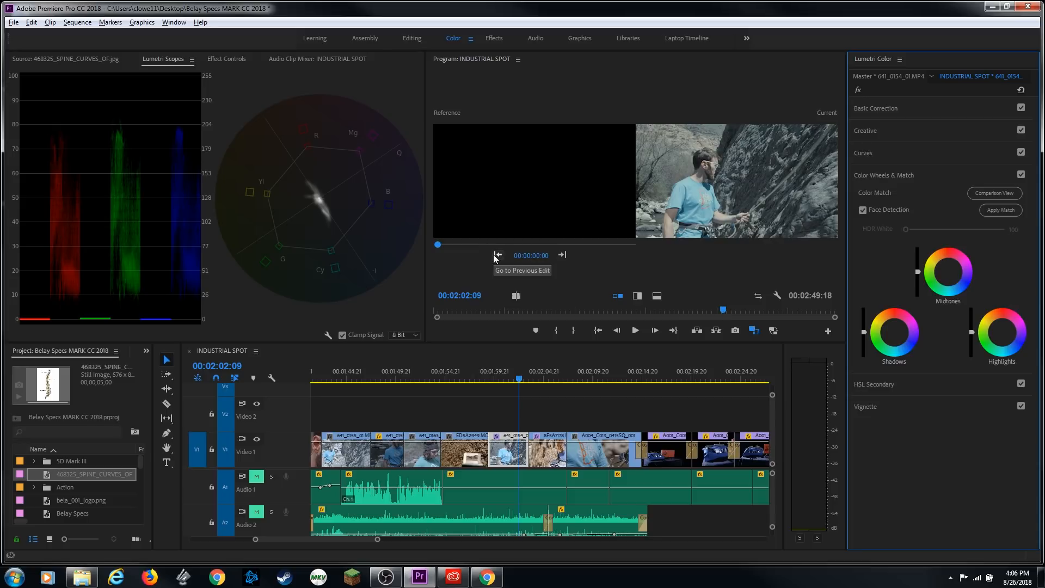
click(562, 255)
click(562, 256)
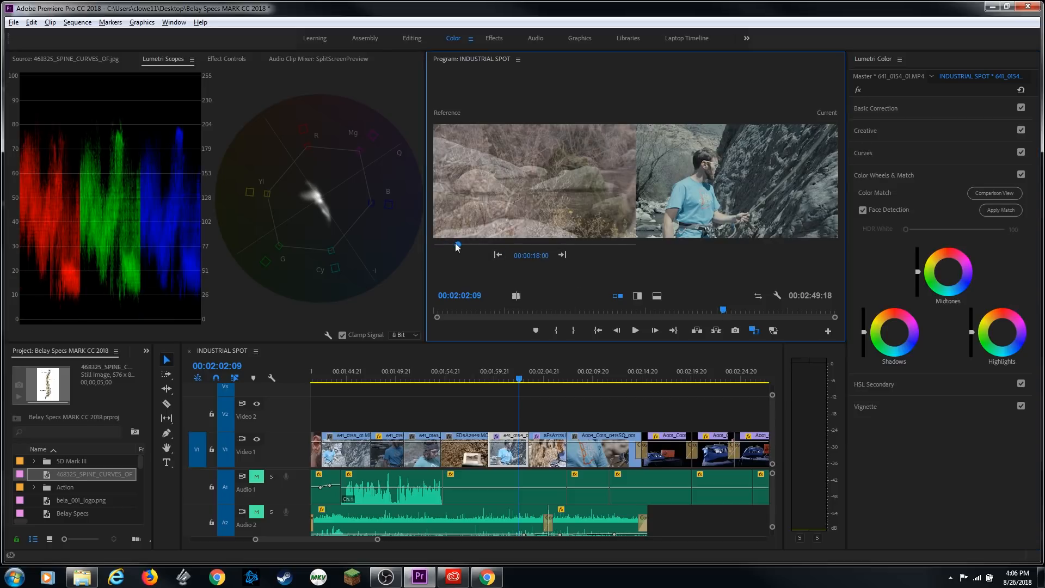
Set the comparison reference frame to 00:02:07:02, showing the climbing woman, and apply the color match to the current clip
drag(457, 245, 491, 245)
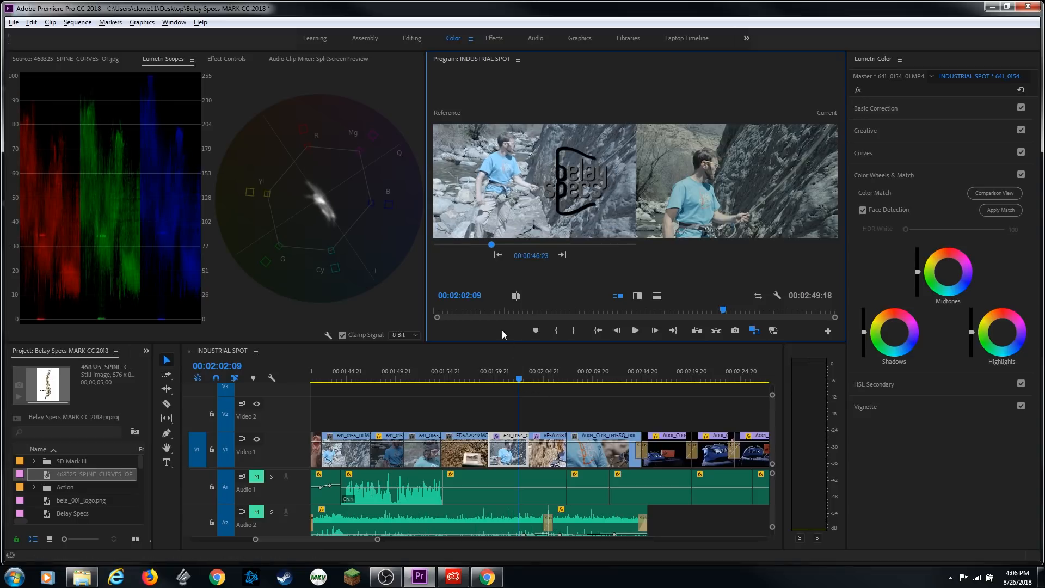
click(540, 260)
text(20400)
key(Return)
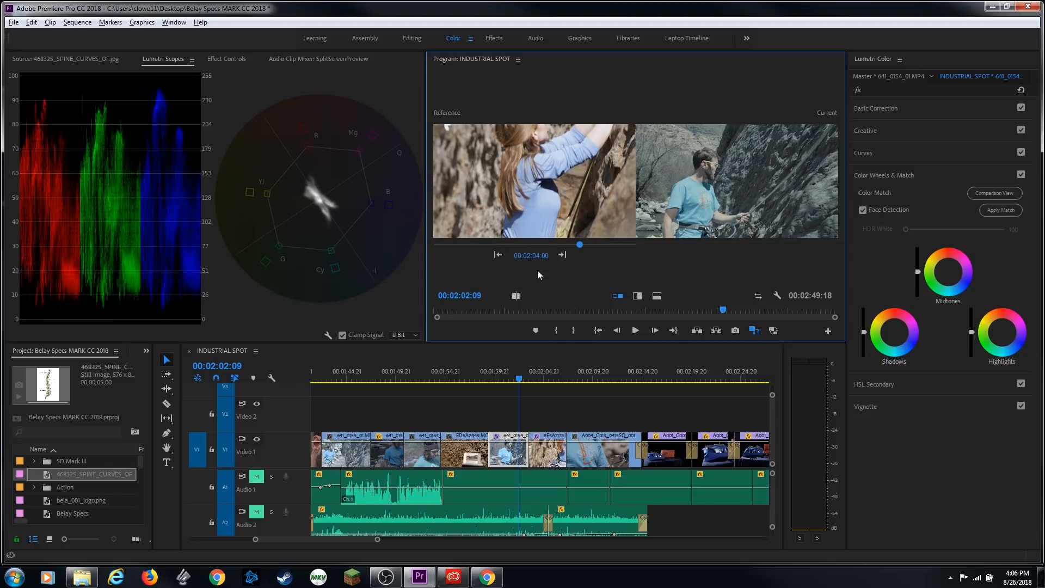
drag(581, 244, 585, 245)
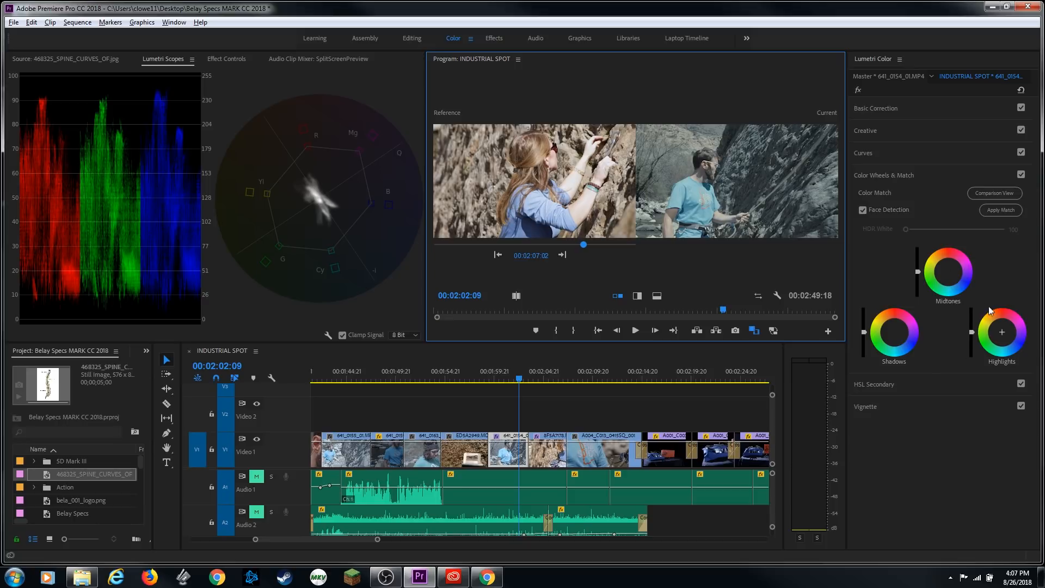
click(1002, 213)
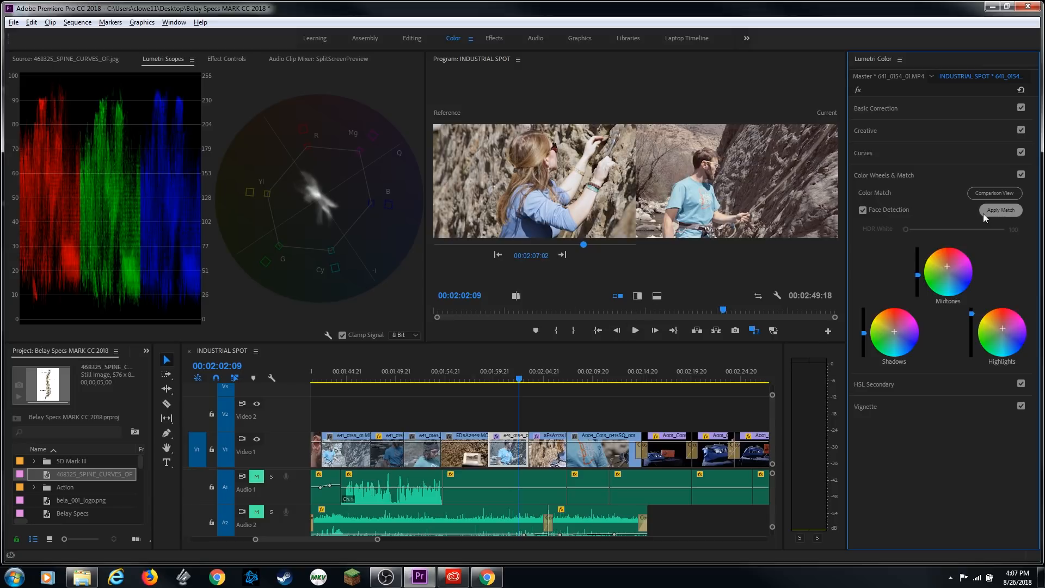
Compare the matched shots in vertical and horizontal split views with sides swapped, and return to the side-by-side comparison
click(635, 297)
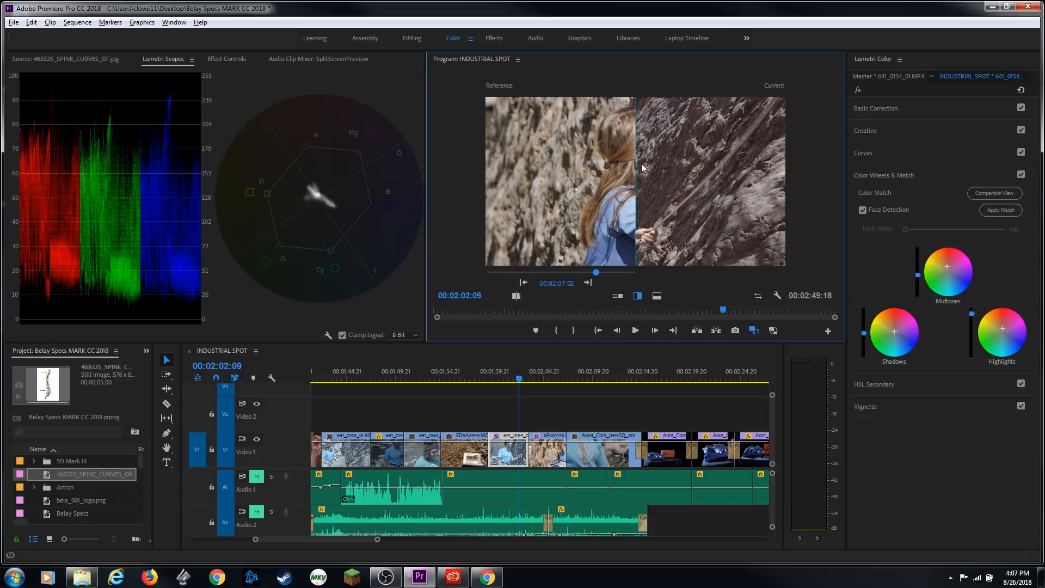
mouse_move(636, 166)
mouse_down()
mouse_move(593, 169)
mouse_move(632, 175)
mouse_up()
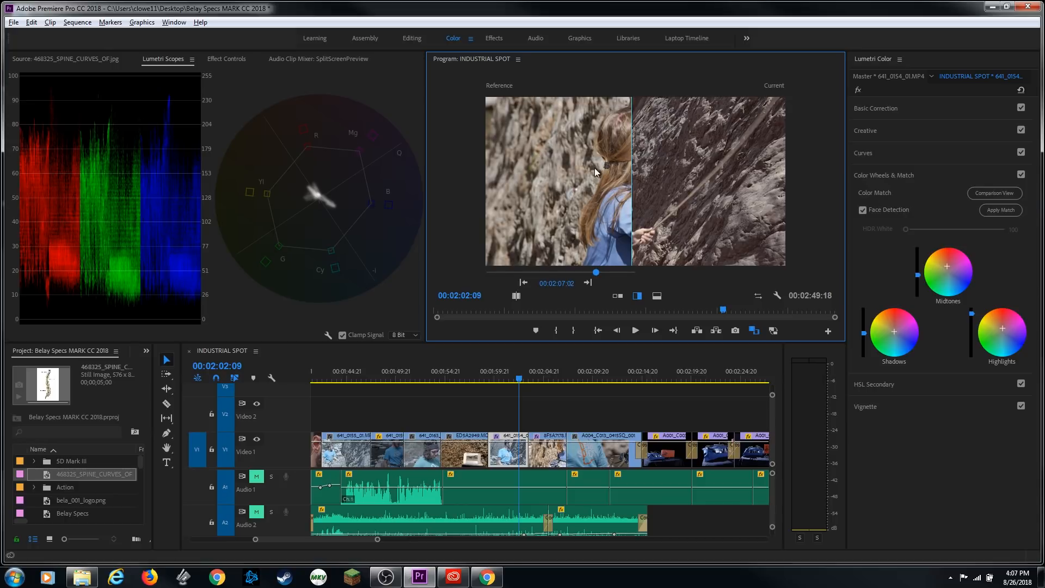
click(757, 298)
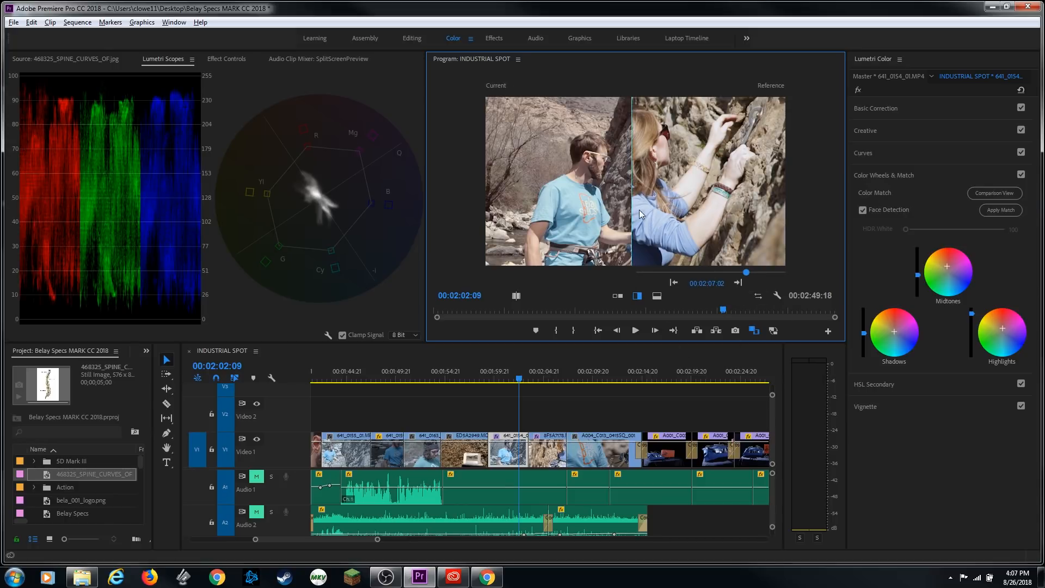
drag(632, 206, 618, 203)
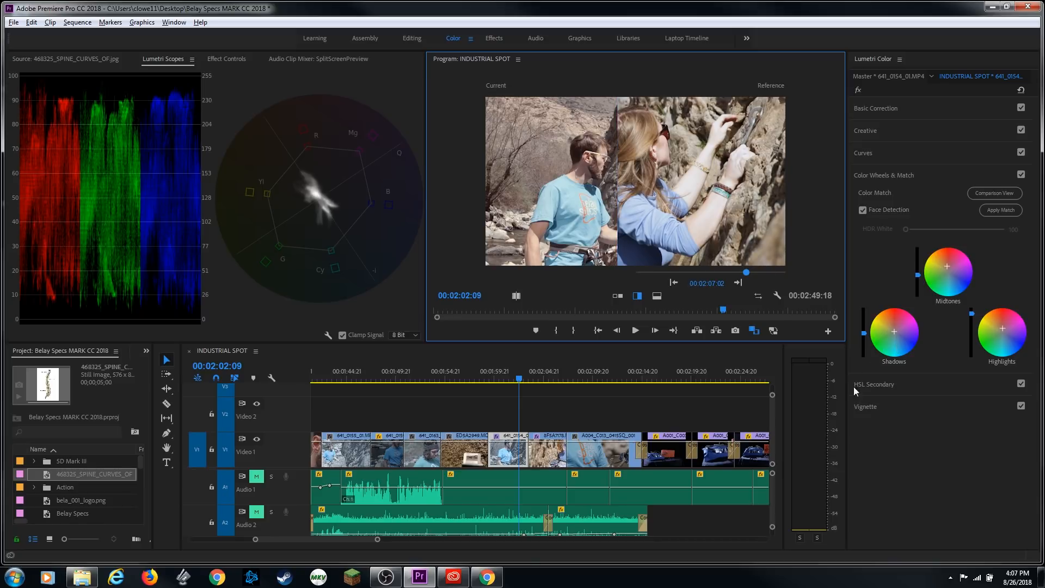
click(656, 296)
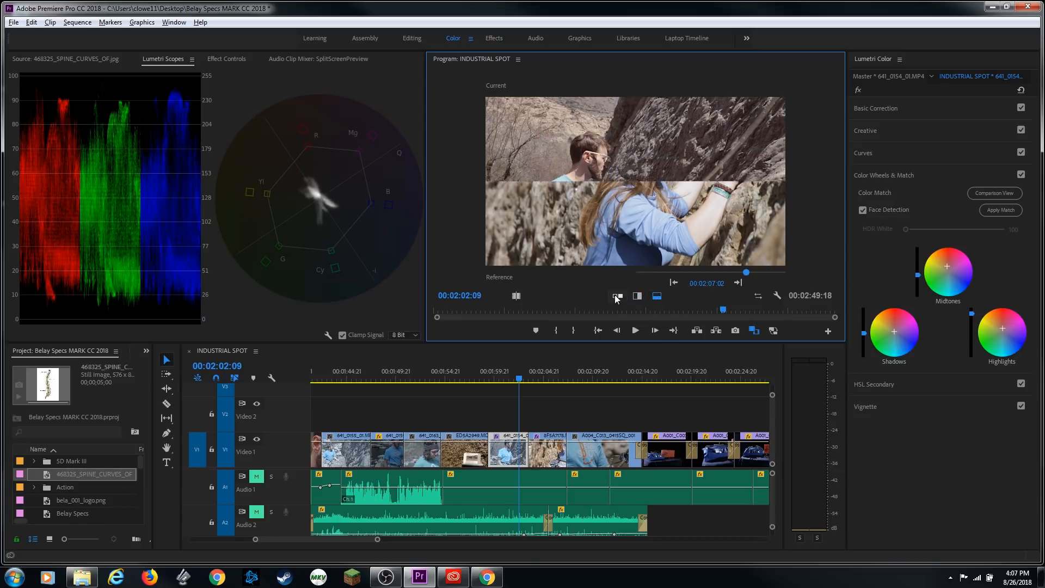
mouse_move(615, 182)
mouse_down()
mouse_move(628, 151)
mouse_move(629, 182)
mouse_up()
click(757, 297)
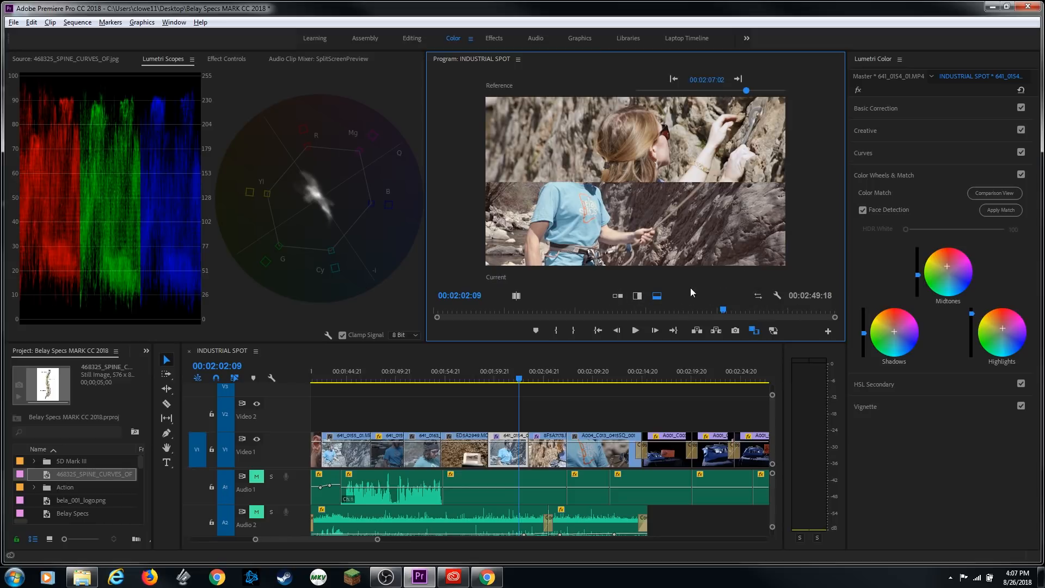
click(617, 296)
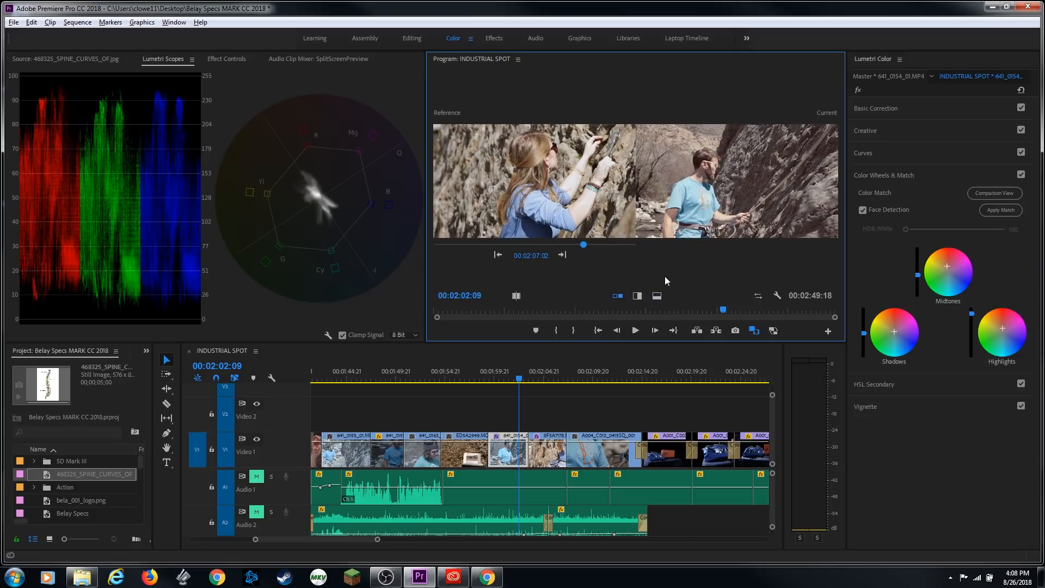
Open the HSL Secondary section and look over its Key, Refine and Correction controls
click(918, 386)
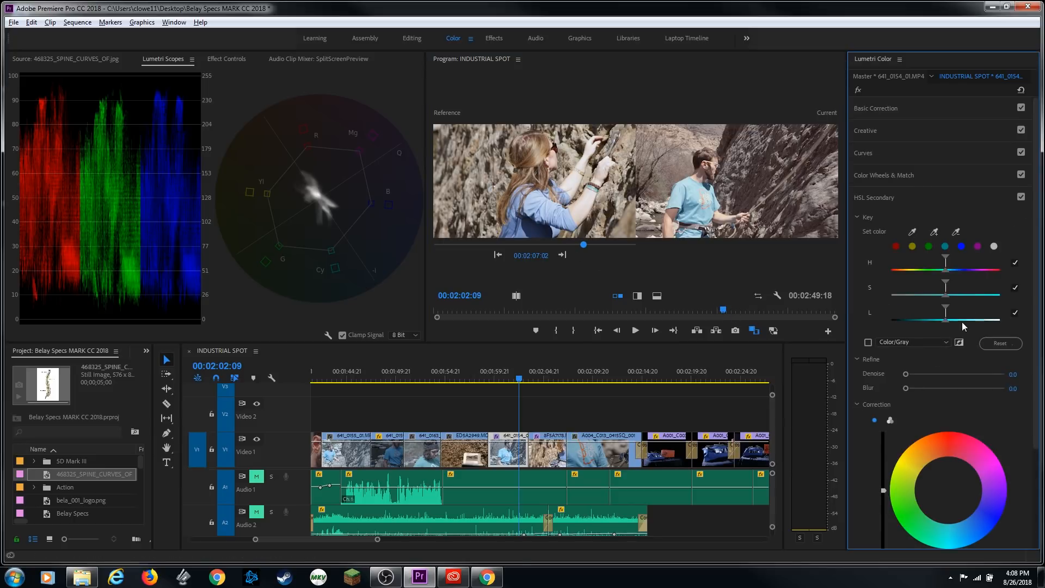
scroll(962, 325, down, 3)
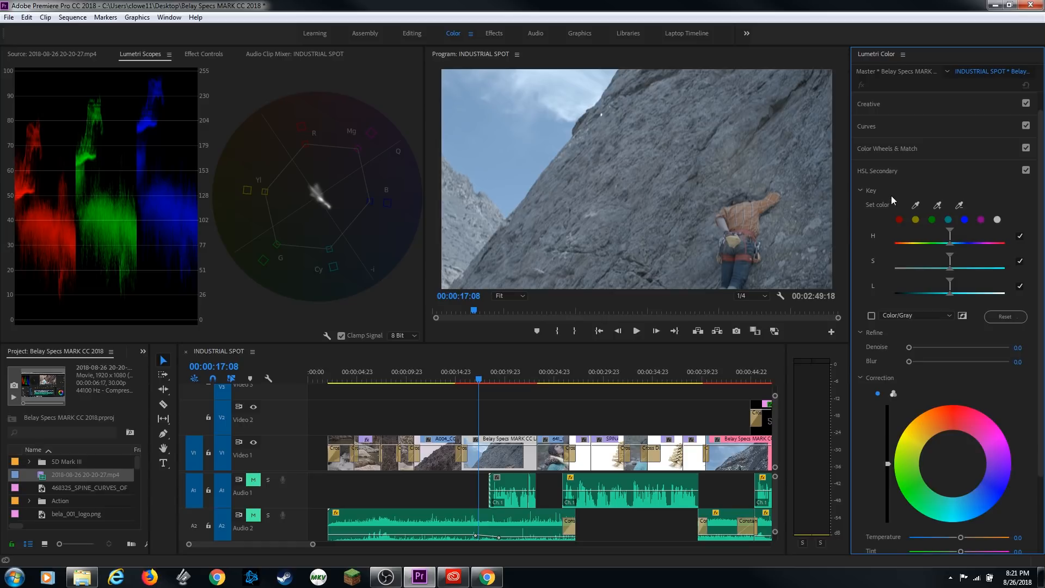
scroll(904, 194, down, 2)
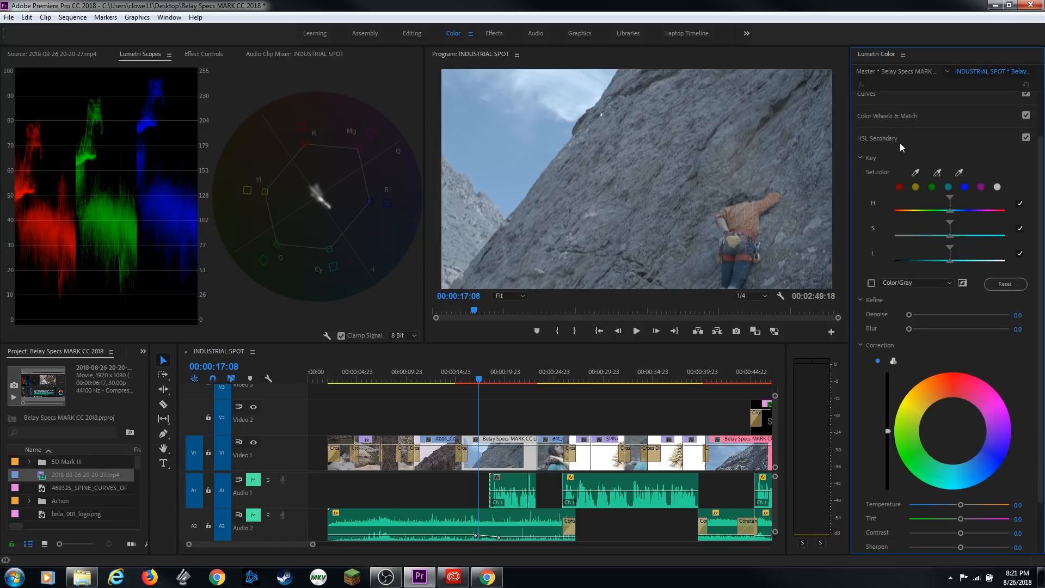
scroll(900, 143, down, 1)
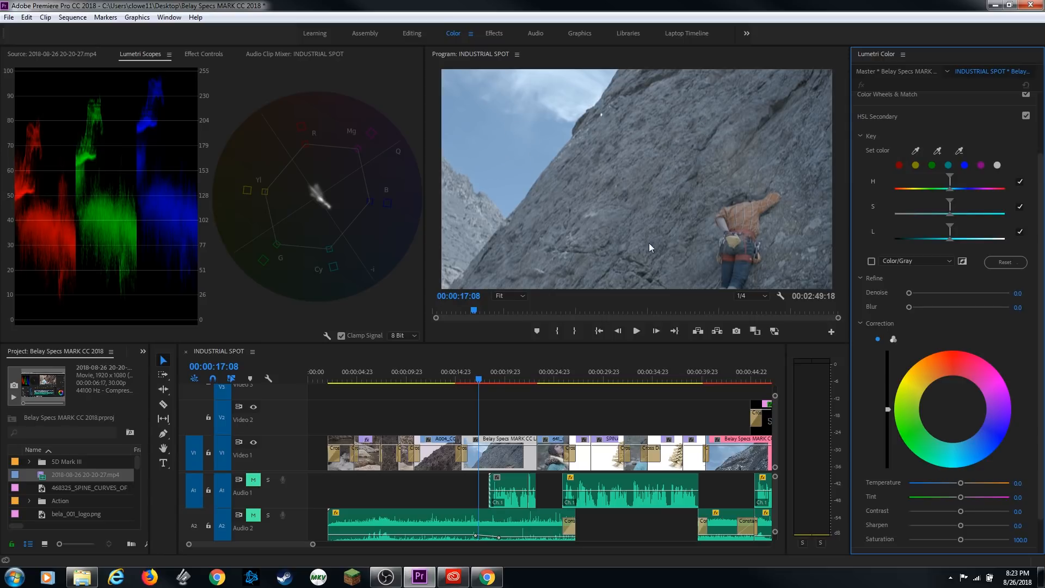
scroll(922, 151, up, 3)
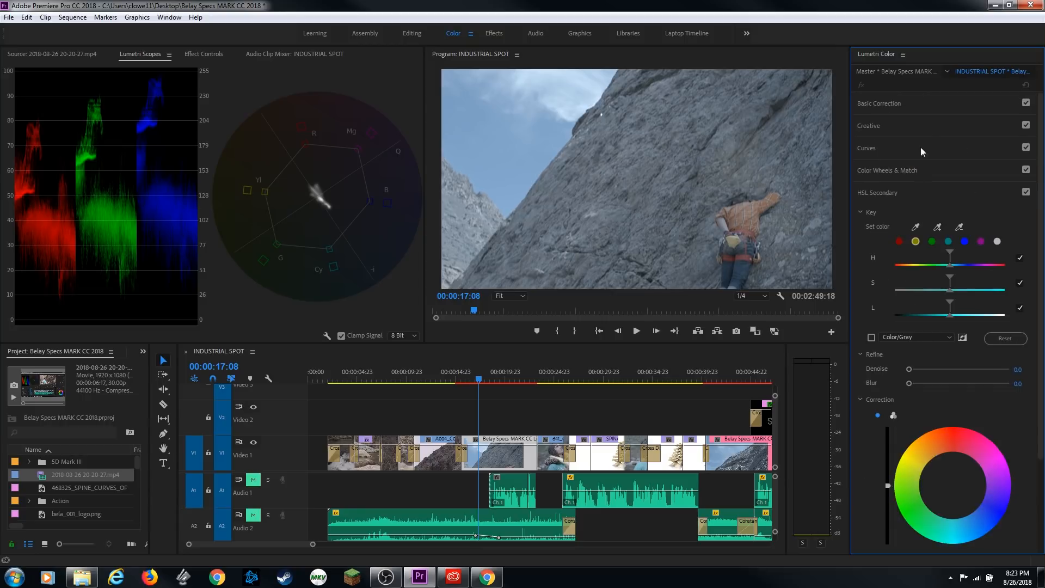
Try a white balance Temperature of -74.1 on the rock wall clip, and reset it to 0
click(923, 105)
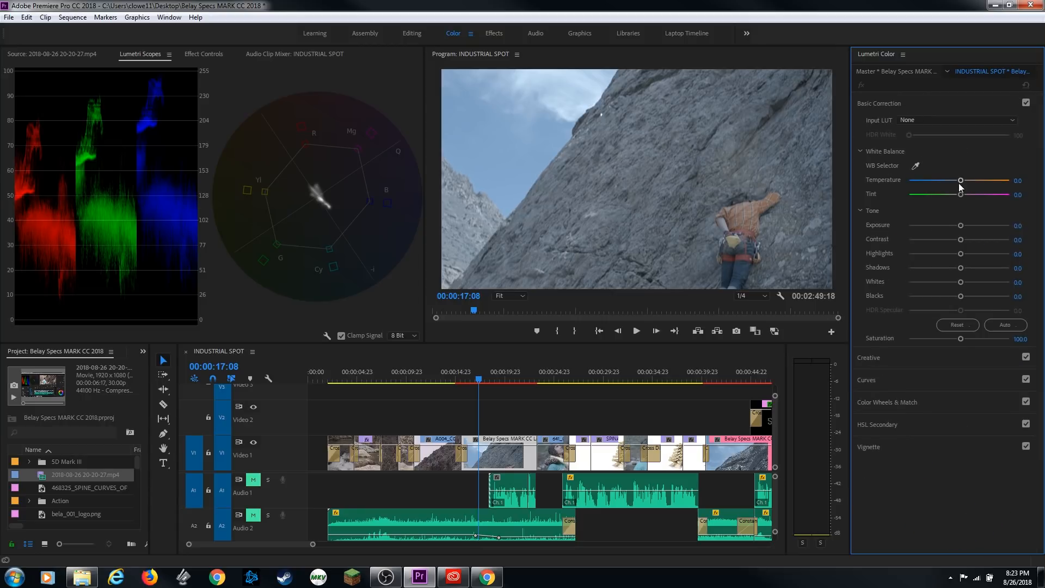
drag(959, 181, 923, 185)
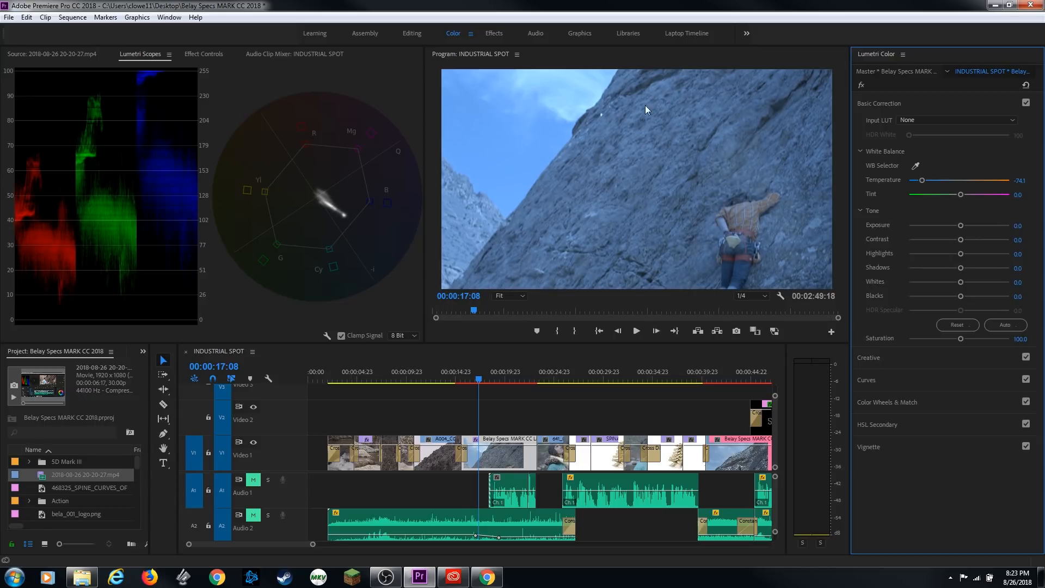
double_click(923, 182)
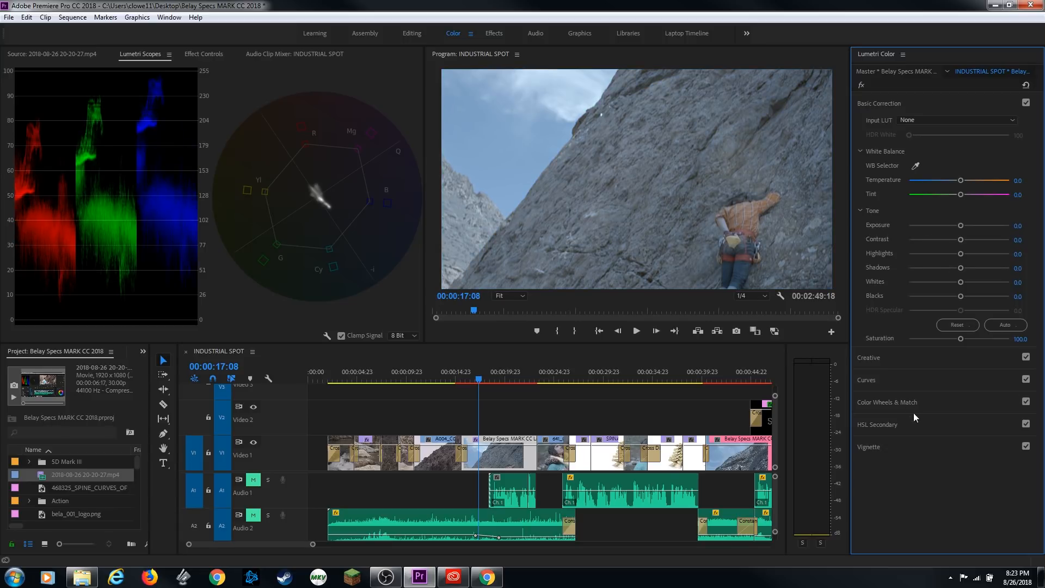
Sample the blue sky in the rock wall shot as the HSL Secondary key color
click(923, 426)
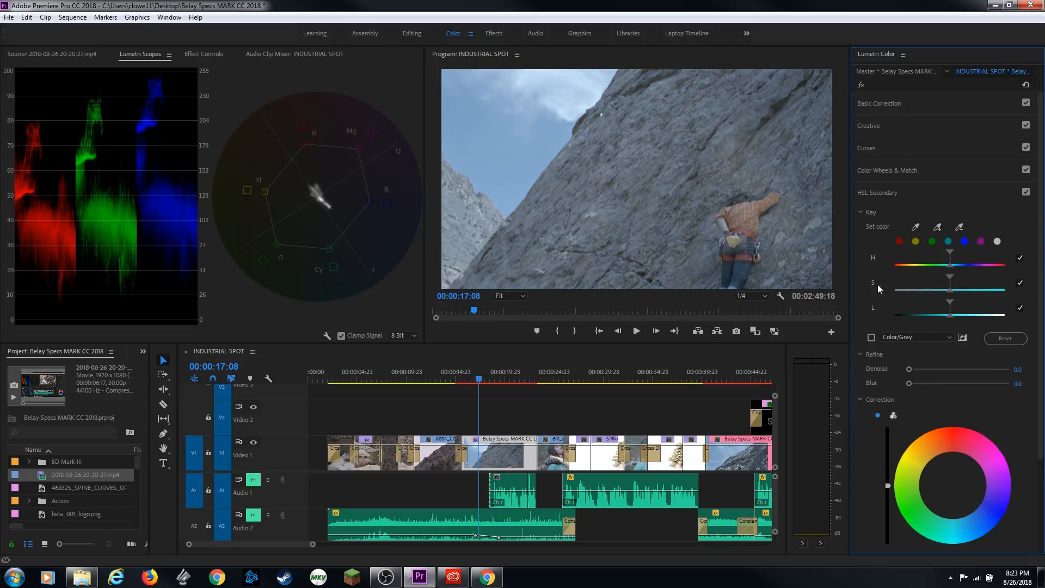
scroll(890, 276, down, 2)
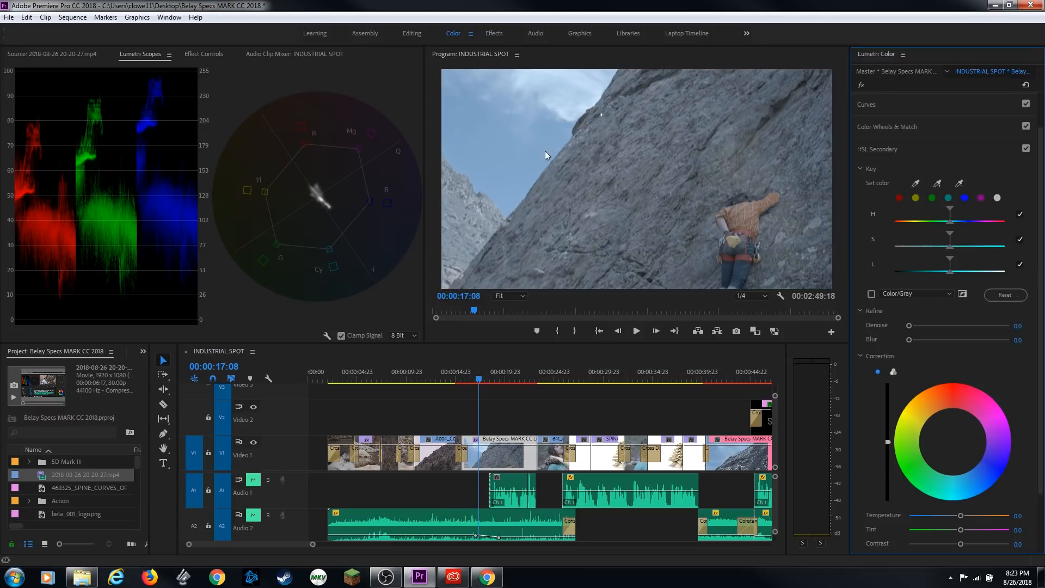
click(916, 185)
click(495, 166)
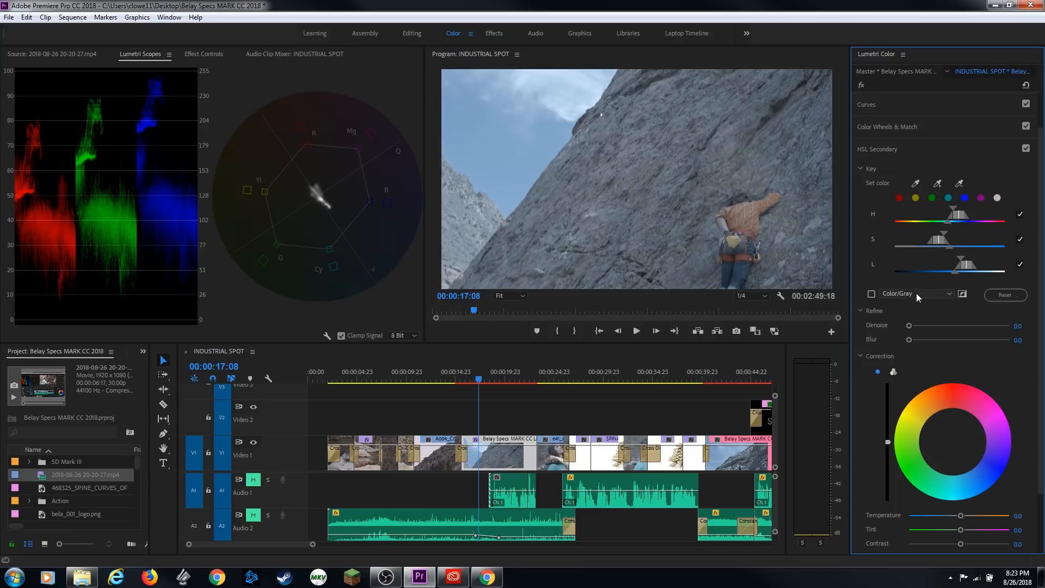
Turn on the key mask preview, compare the Color/Gray, Color/Black and White/Black modes, and set it to Color/Black
click(934, 295)
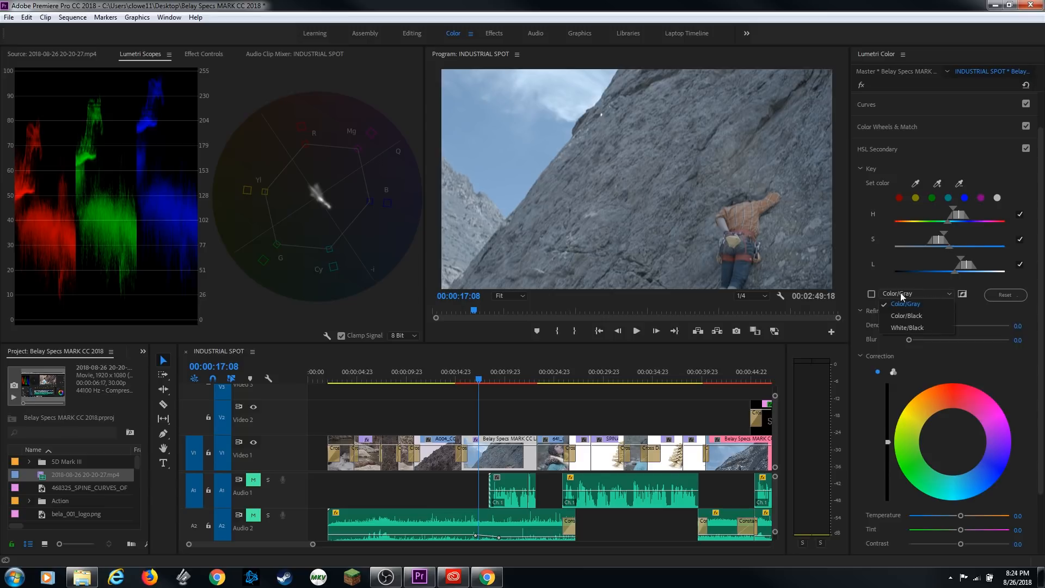
click(872, 294)
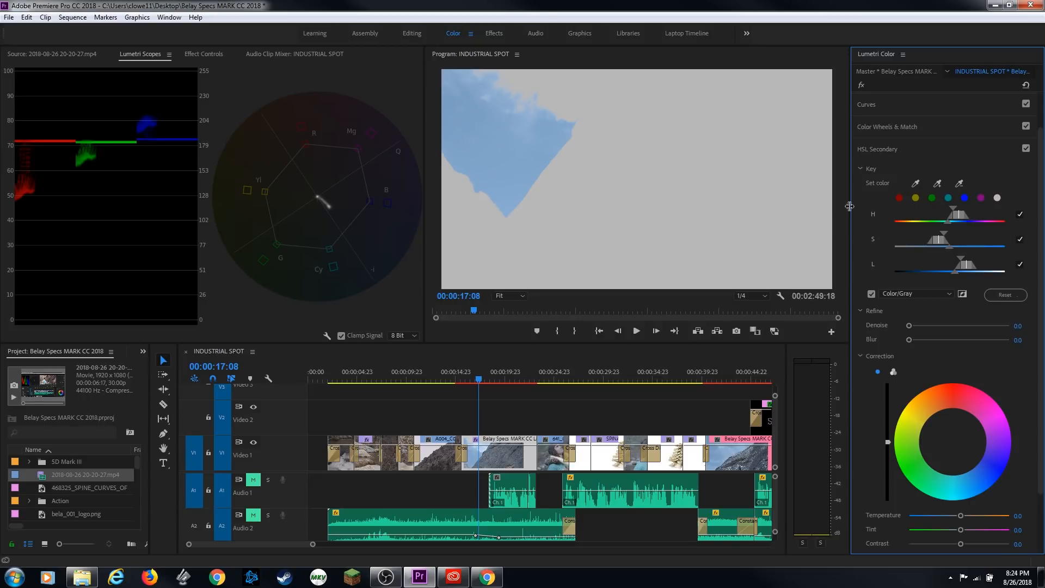
click(923, 293)
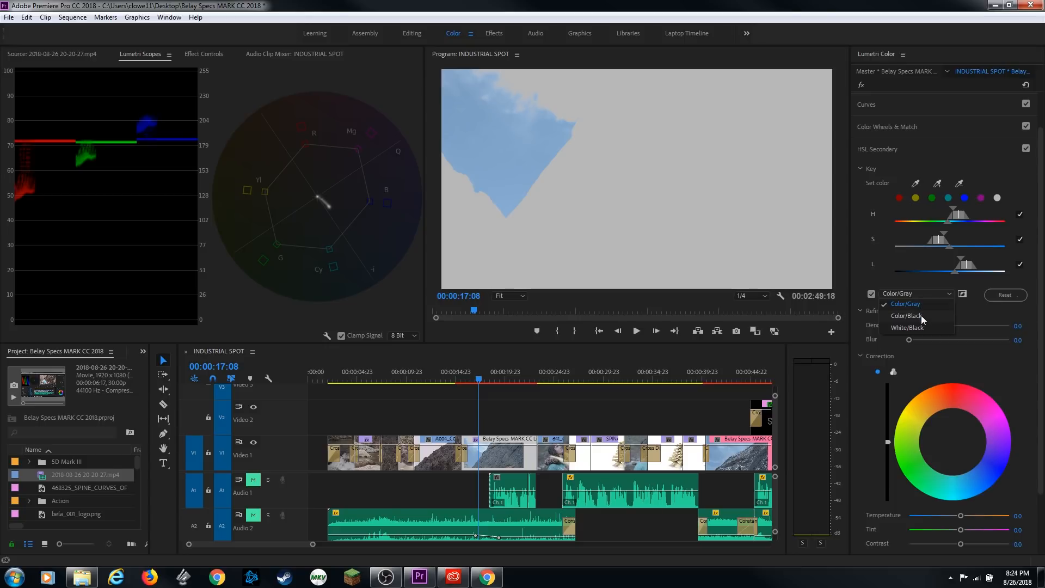
click(921, 316)
click(908, 295)
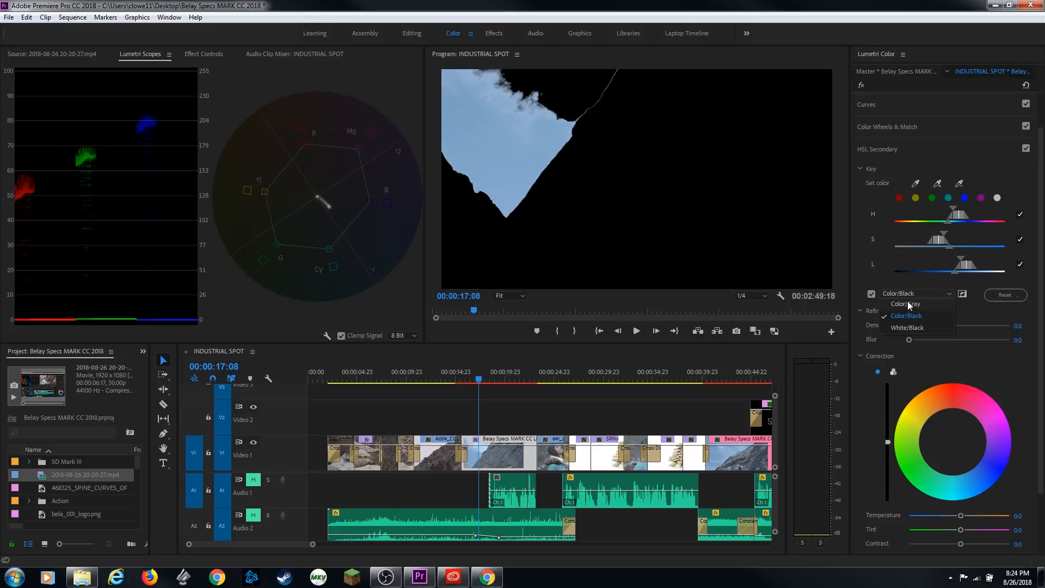
click(907, 327)
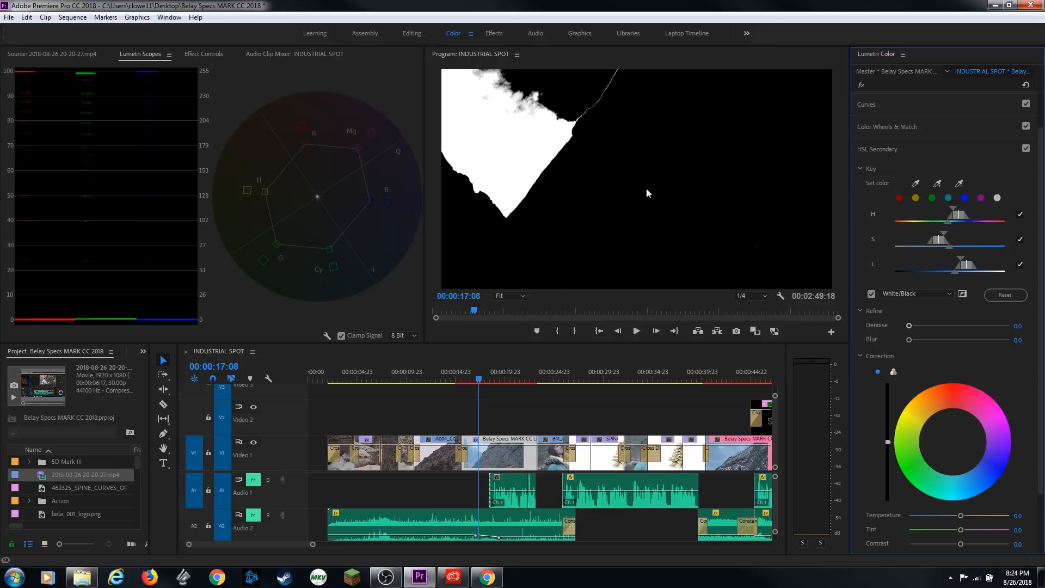
click(922, 294)
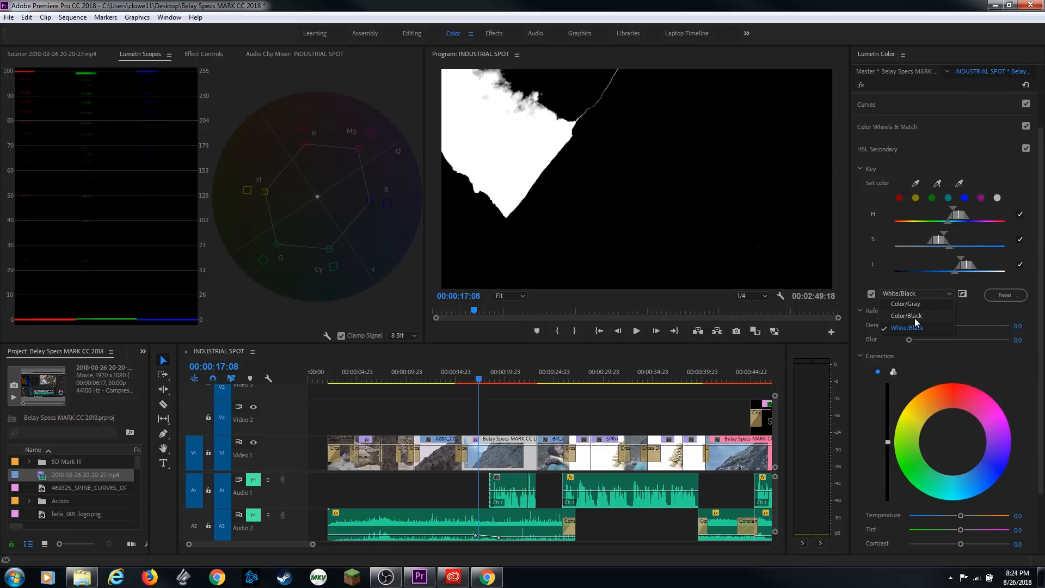
click(915, 318)
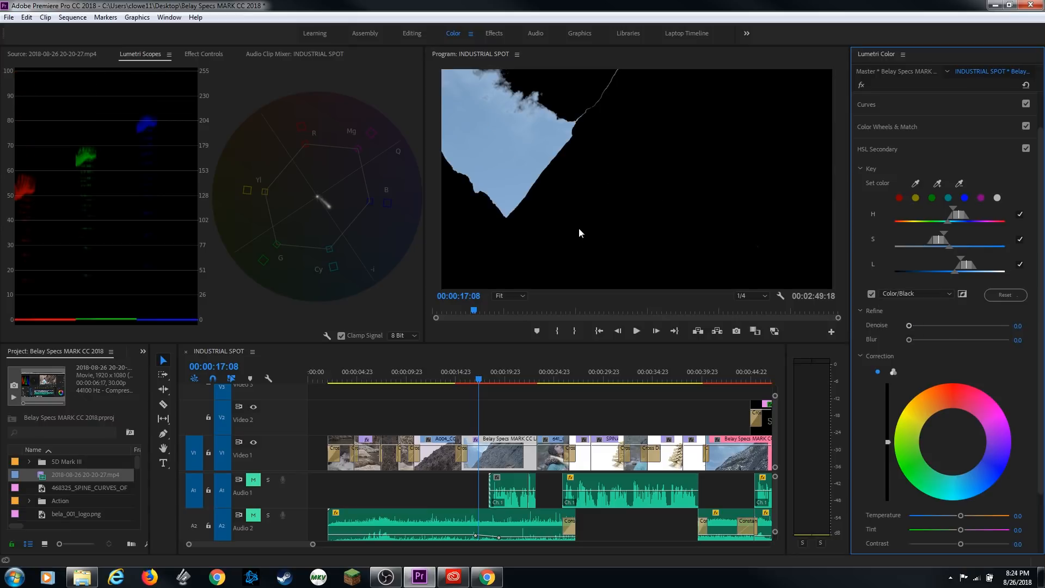
click(920, 293)
click(916, 305)
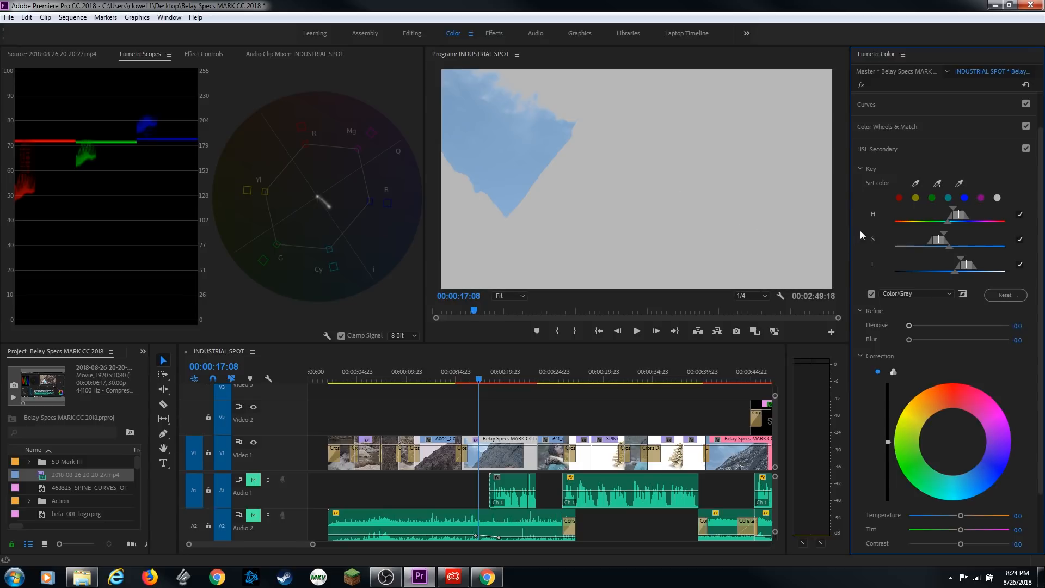
click(920, 294)
click(909, 316)
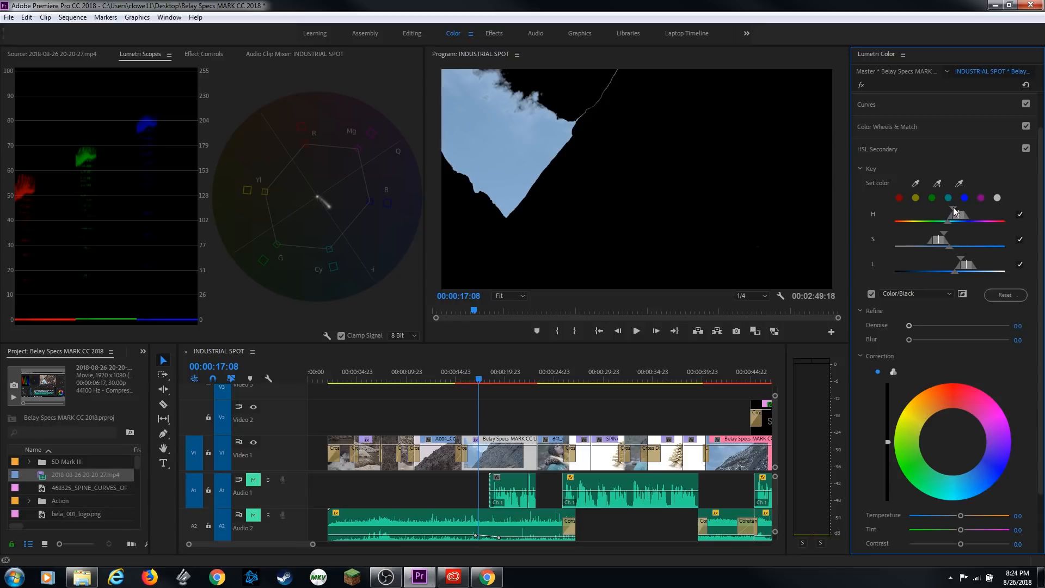
Refine the sky key by widening its saturation range and slightly extending the lower ends of its hue and luminance ranges
drag(951, 210, 929, 209)
drag(958, 227, 945, 228)
drag(946, 232, 948, 236)
drag(948, 234, 965, 239)
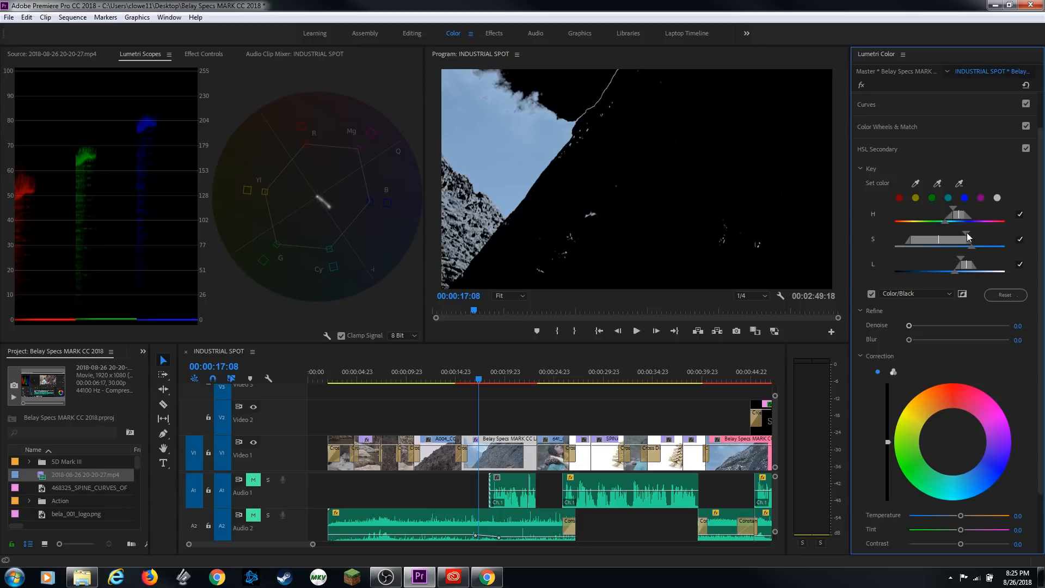
drag(967, 233, 957, 234)
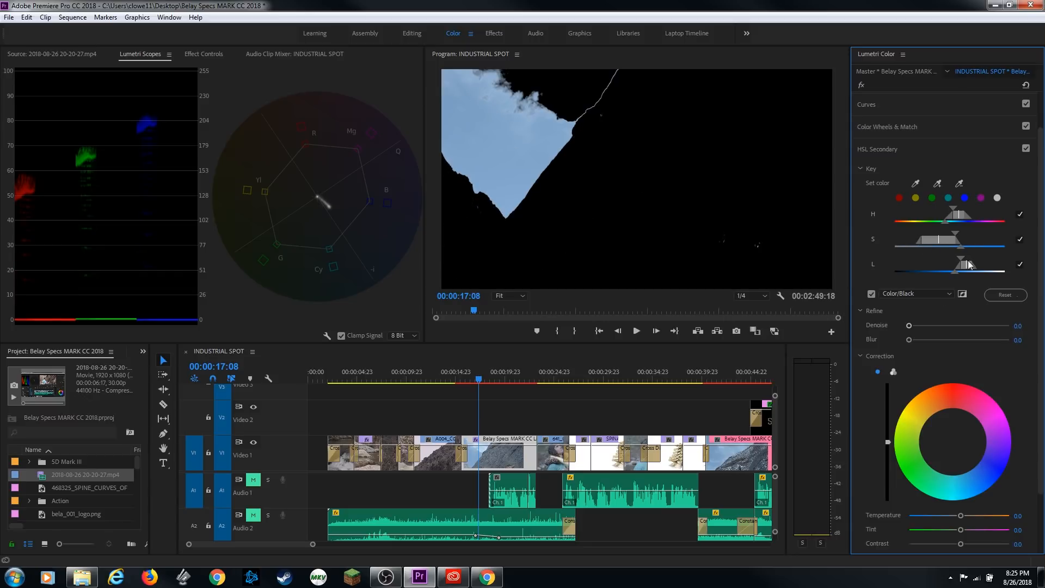
mouse_move(961, 259)
mouse_down()
mouse_move(950, 259)
mouse_move(962, 262)
mouse_up()
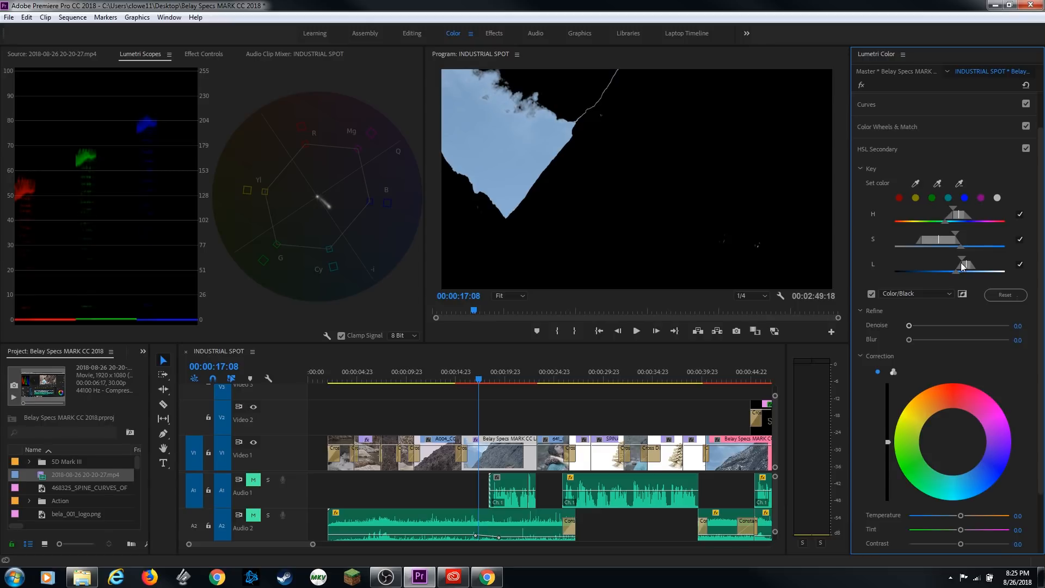
drag(956, 272, 952, 274)
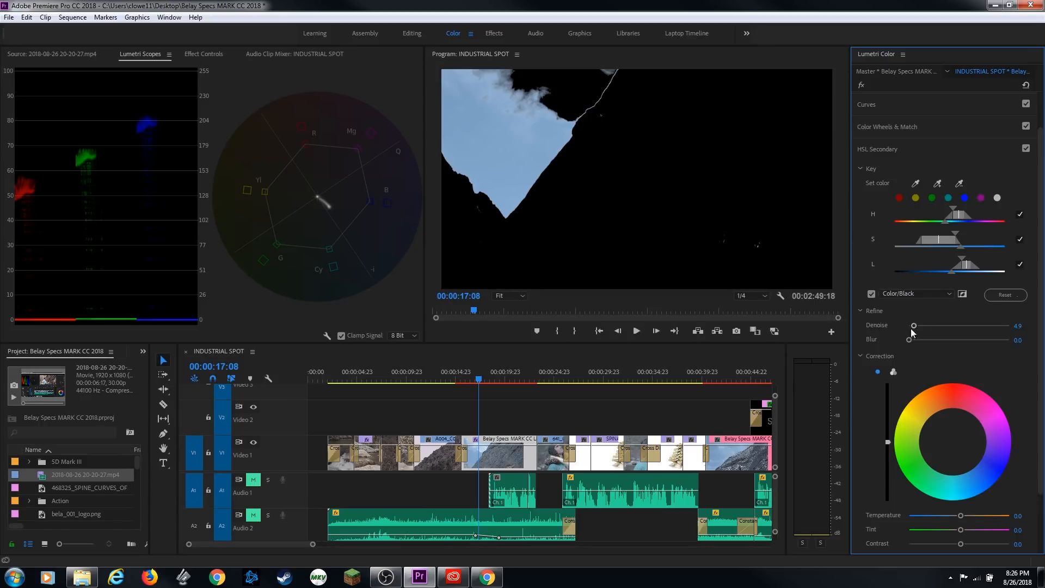
Refine the sky key with Denoise 11.4 and Blur 3.6, and turn off the mask preview
drag(915, 324, 917, 324)
mouse_move(911, 340)
mouse_down()
mouse_move(992, 346)
mouse_move(910, 336)
mouse_move(921, 341)
mouse_up()
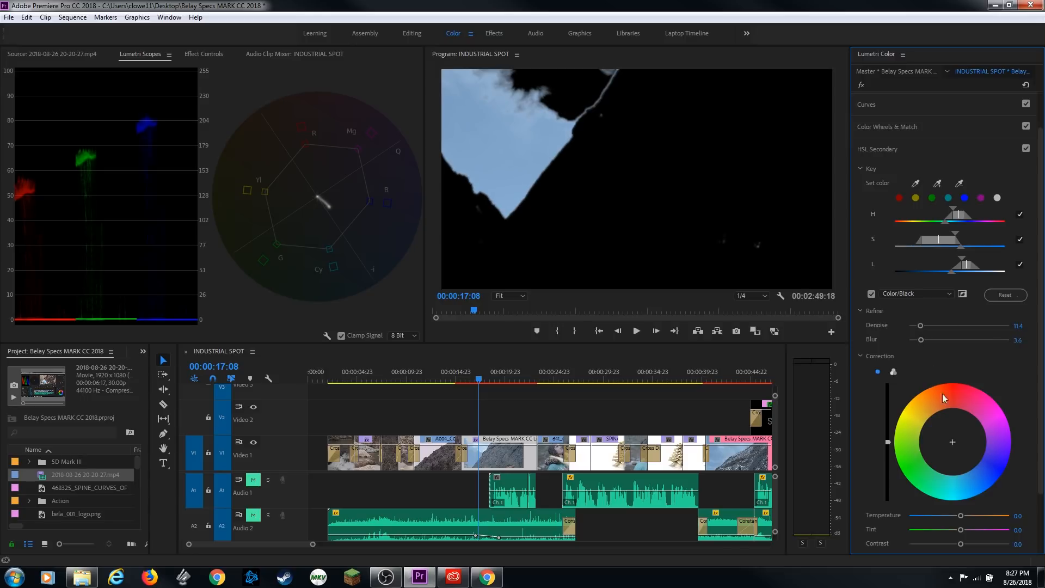
click(872, 294)
Check the key mask preview briefly and shift the keyed sky's correction color slightly toward blue
scroll(1020, 368, down, 4)
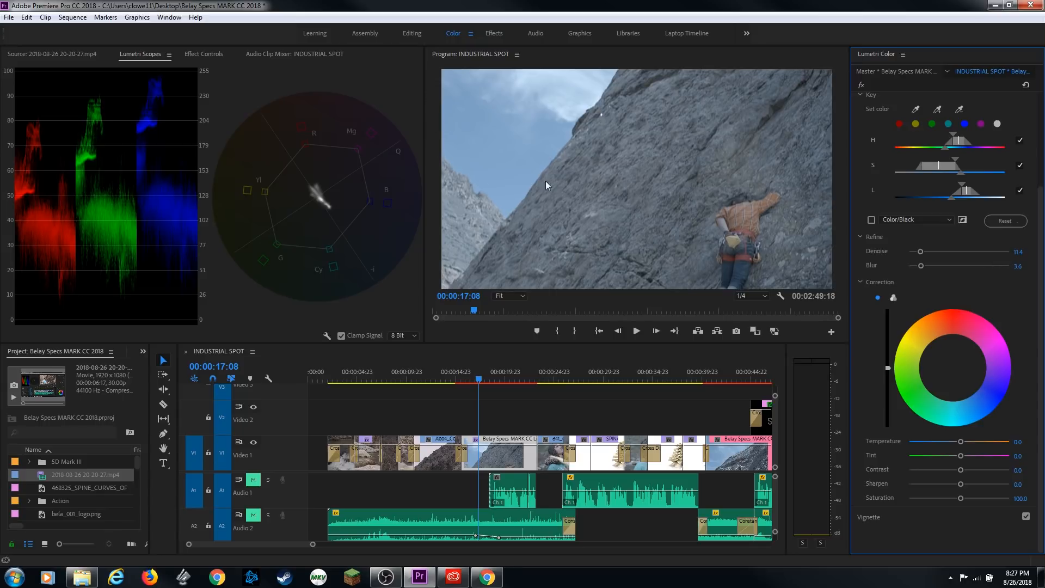
click(871, 220)
click(872, 220)
drag(951, 368, 970, 387)
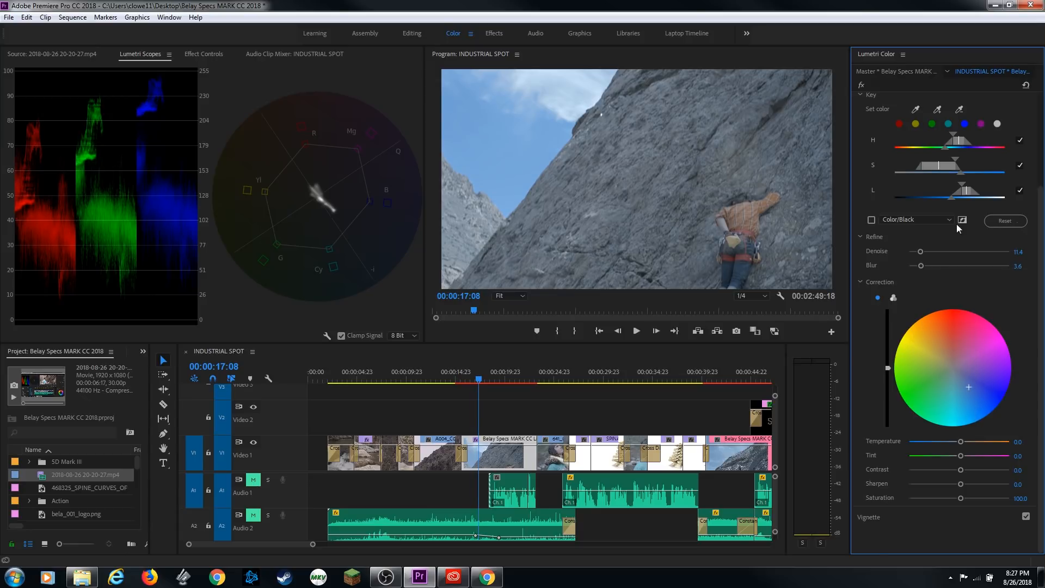
In the rock wall clip's basic correction, set Exposure to -0.4, Contrast to 28.6 and Temperature to 13.5
scroll(961, 221, up, 5)
click(894, 103)
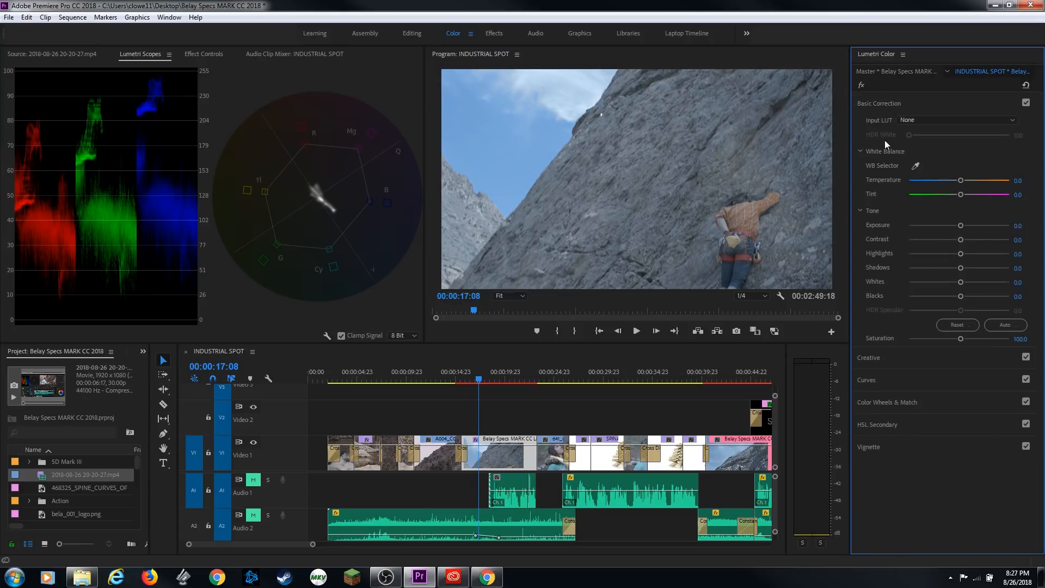
click(893, 101)
click(906, 103)
drag(953, 224, 975, 245)
drag(960, 178, 966, 179)
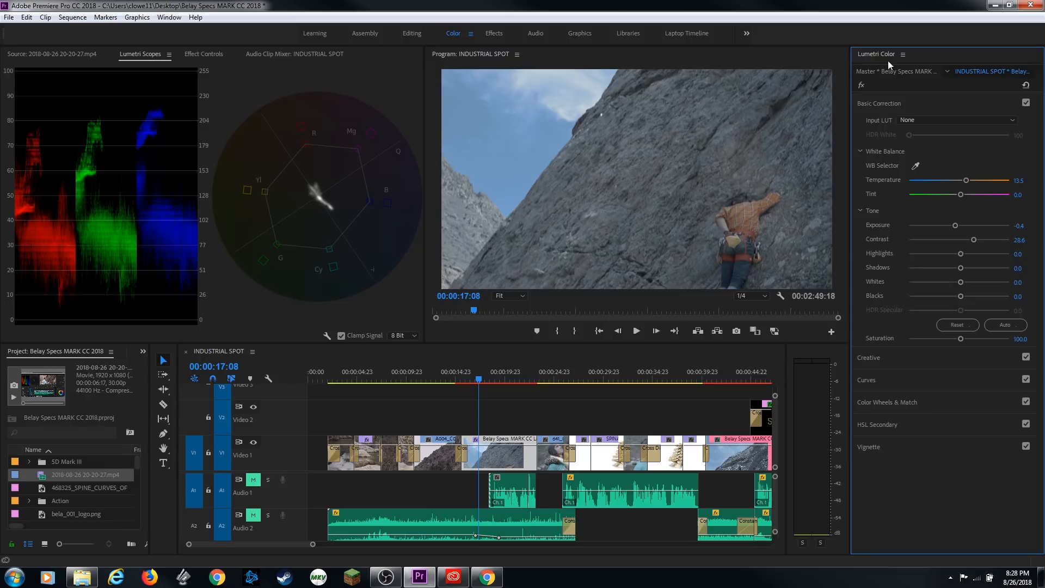
click(894, 103)
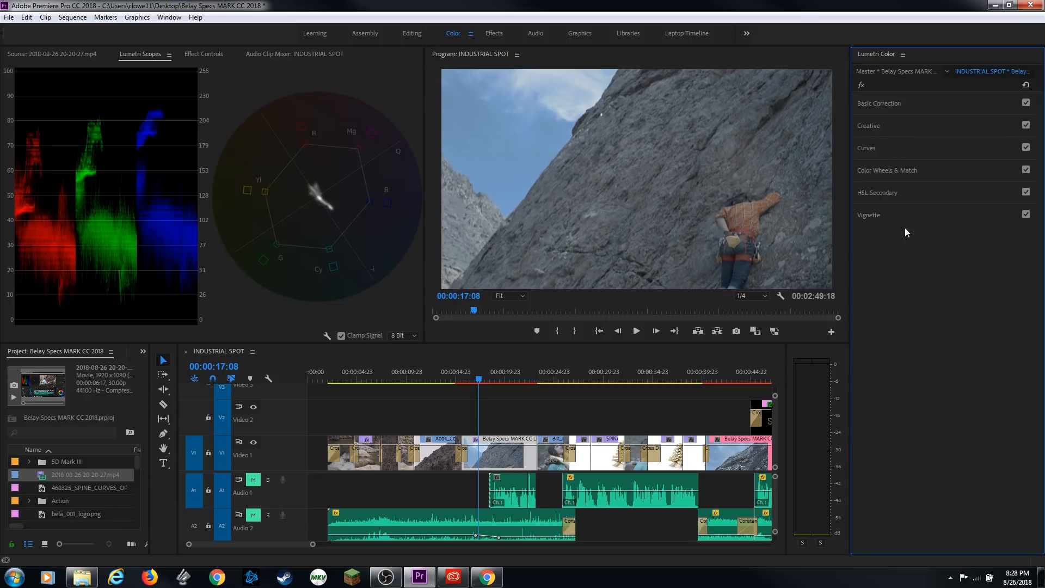
Preview the HSL Secondary sky mask and extend the lower end of its luminance range
click(909, 195)
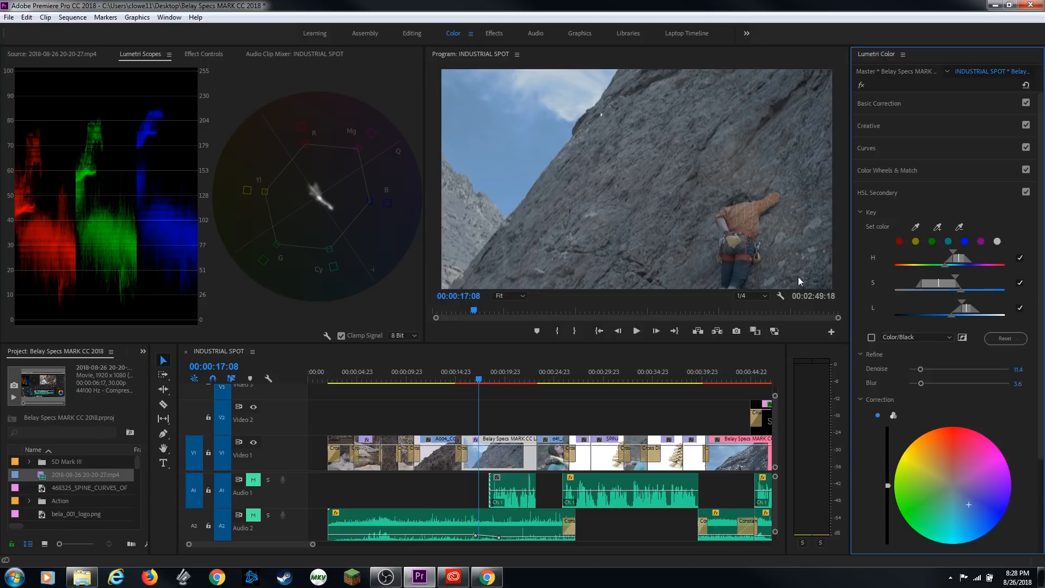
click(872, 338)
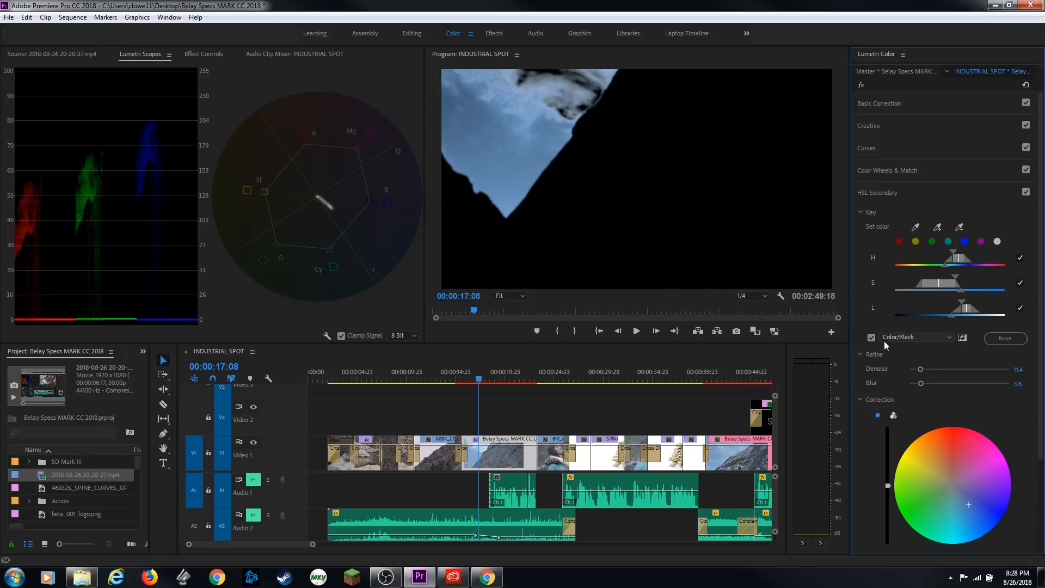
drag(962, 306, 959, 302)
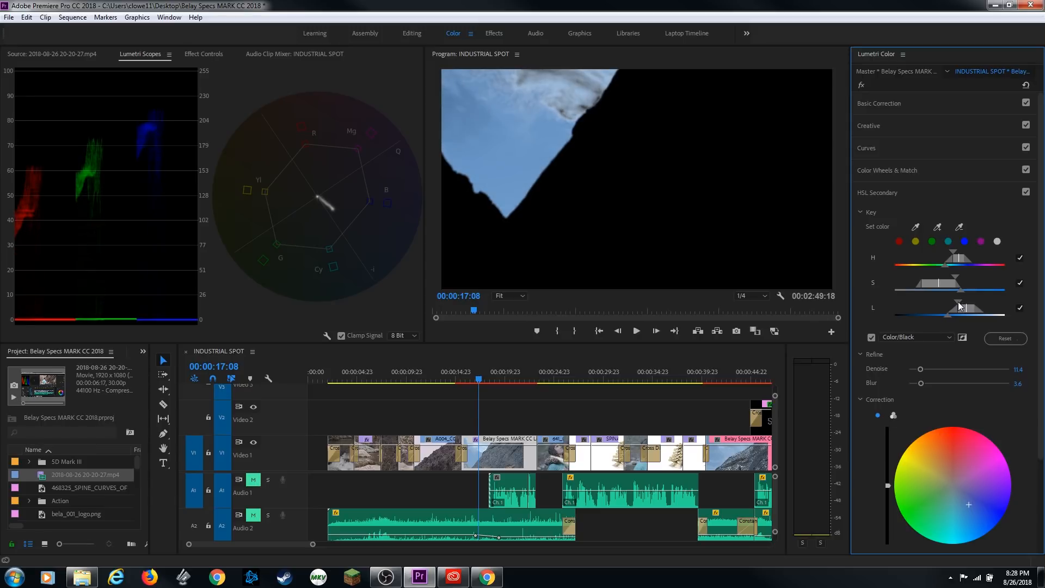
Turn off the mask preview and push the keyed sky's correction color further toward blue
click(871, 337)
scroll(936, 440, down, 1)
drag(975, 480, 980, 483)
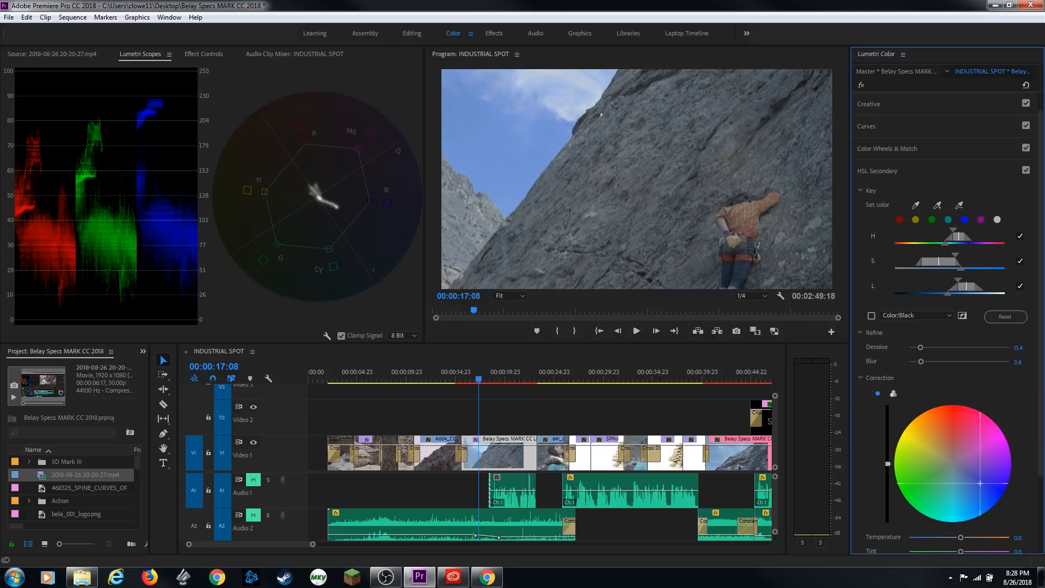
Compare the three-way and single color wheel views of the sky correction, ending on the single wheel
scroll(991, 513, down, 4)
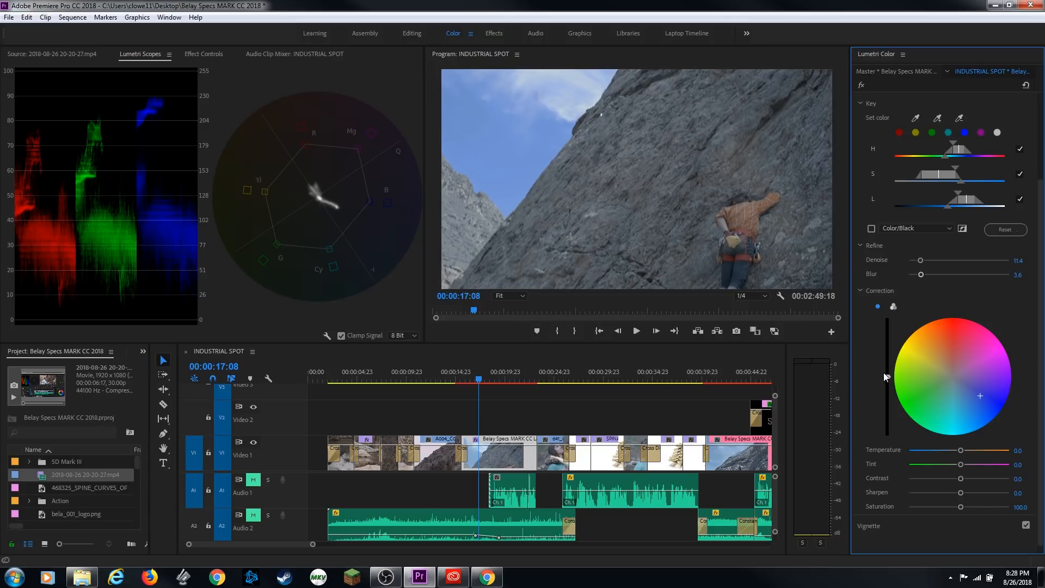
click(893, 307)
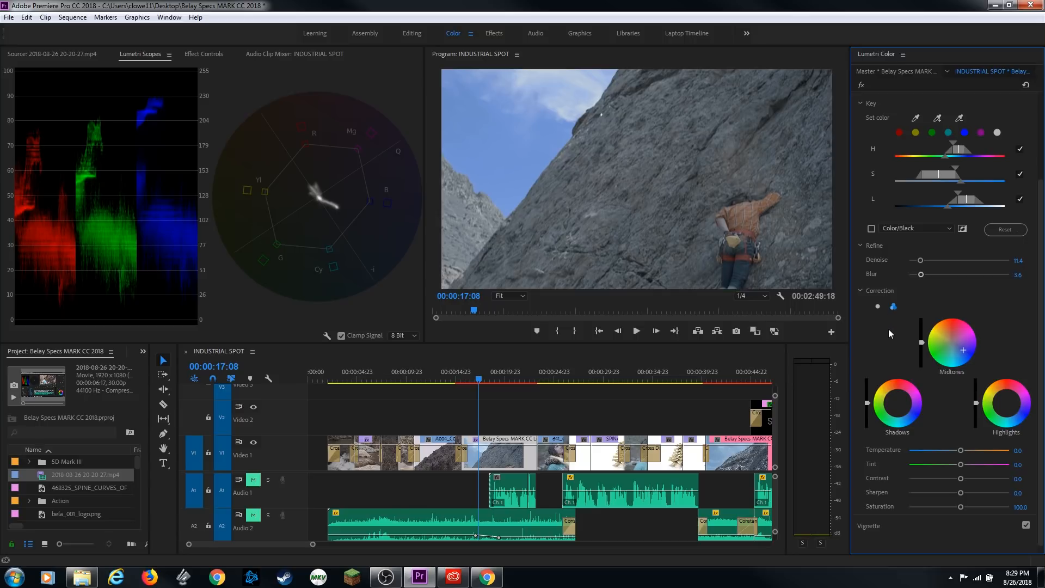
click(879, 307)
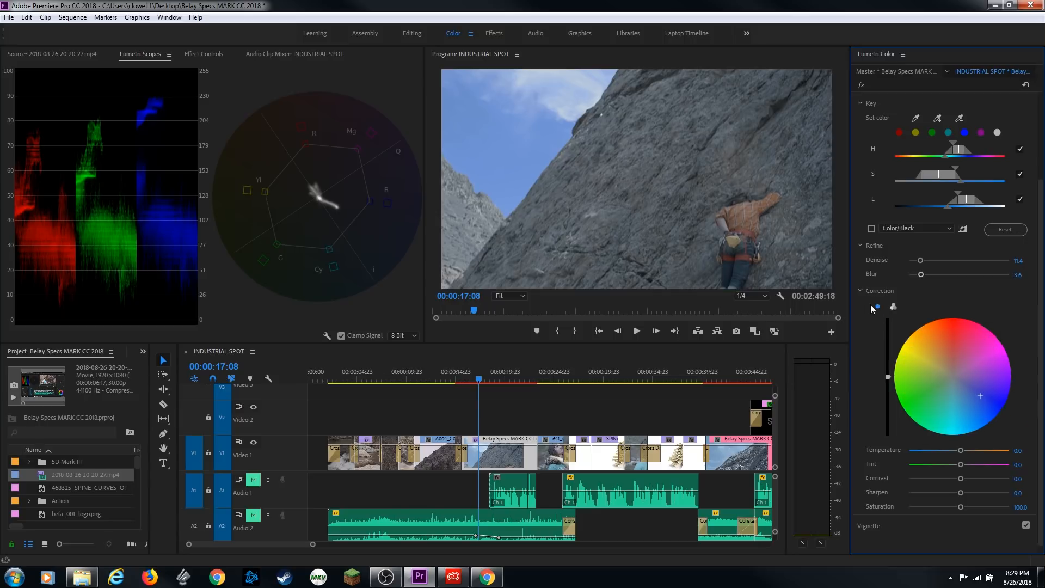
click(894, 306)
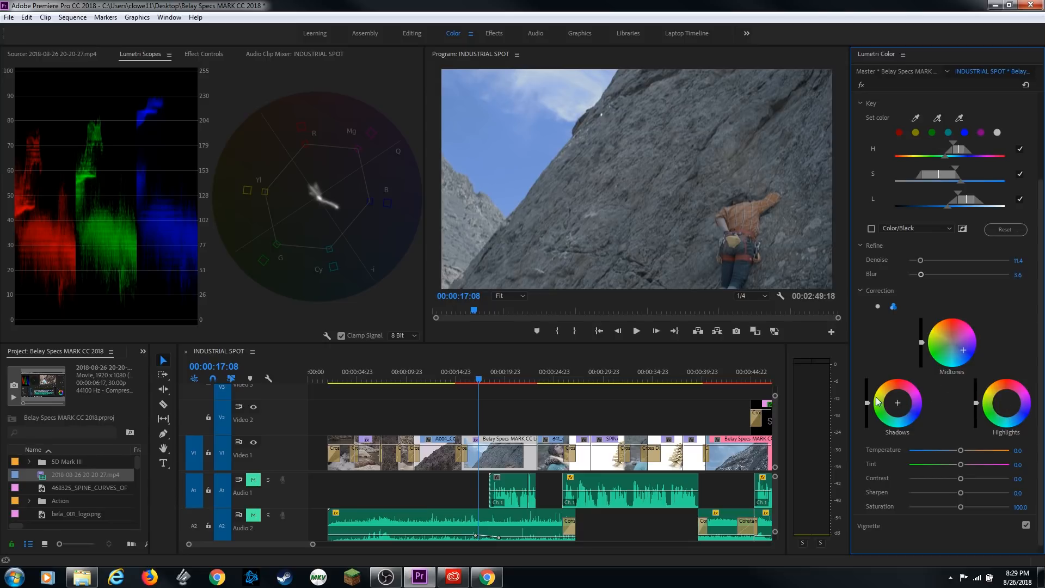
click(877, 307)
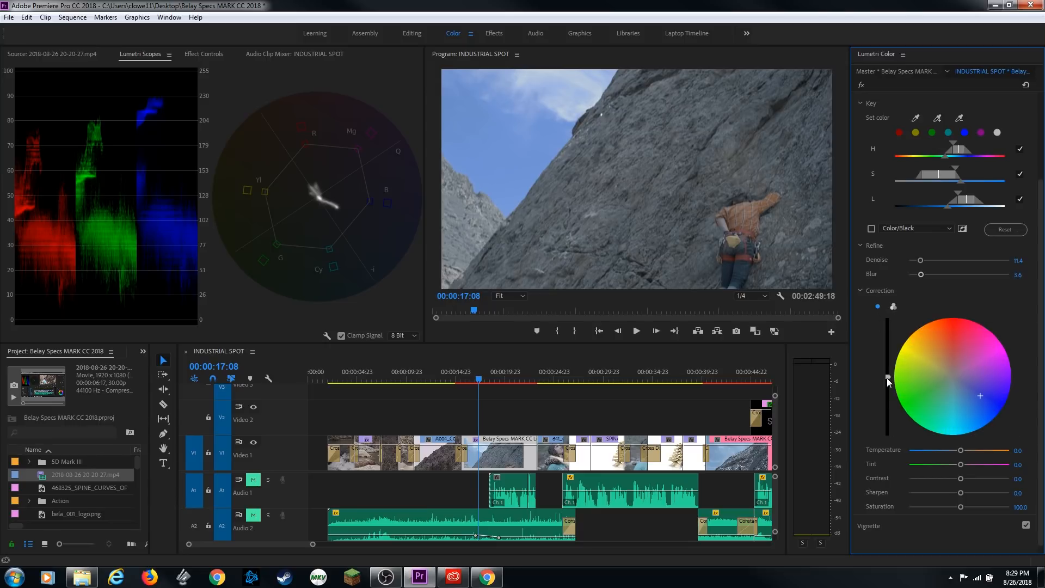
Darken the keyed sky by lowering the luminance of its HSL Secondary correction
drag(887, 377, 888, 402)
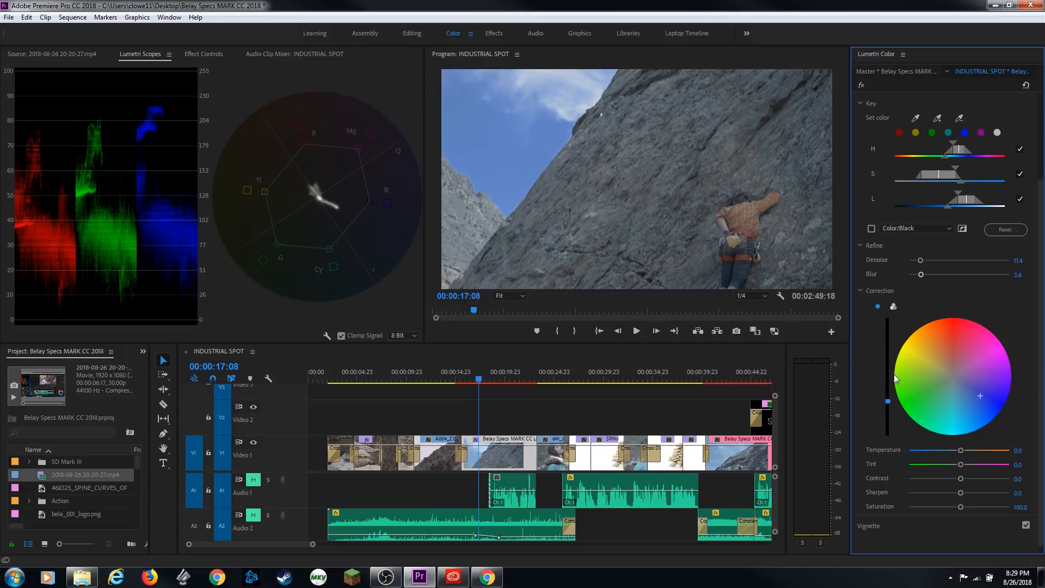
scroll(871, 227, up, 2)
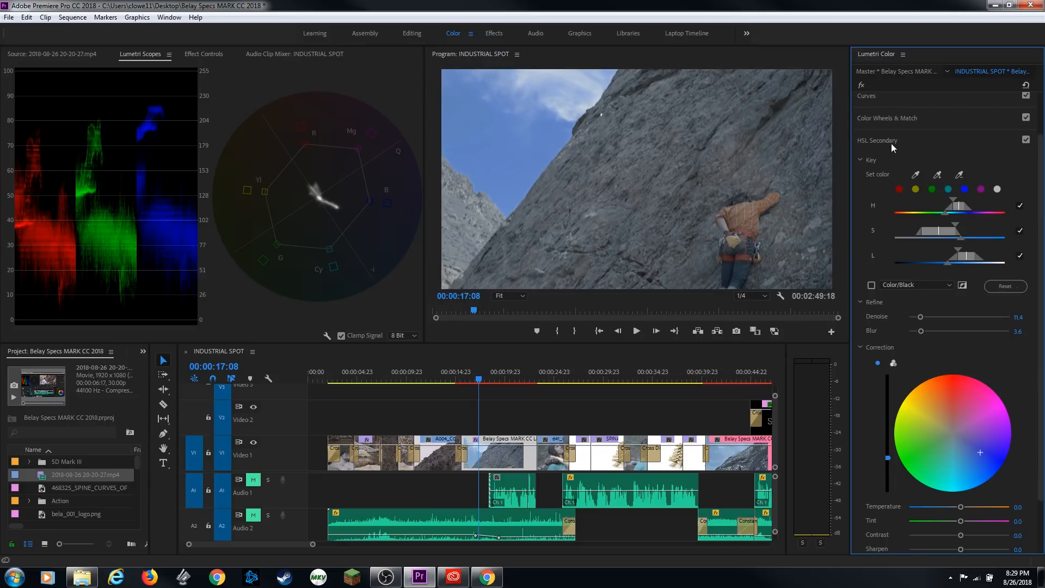
click(915, 144)
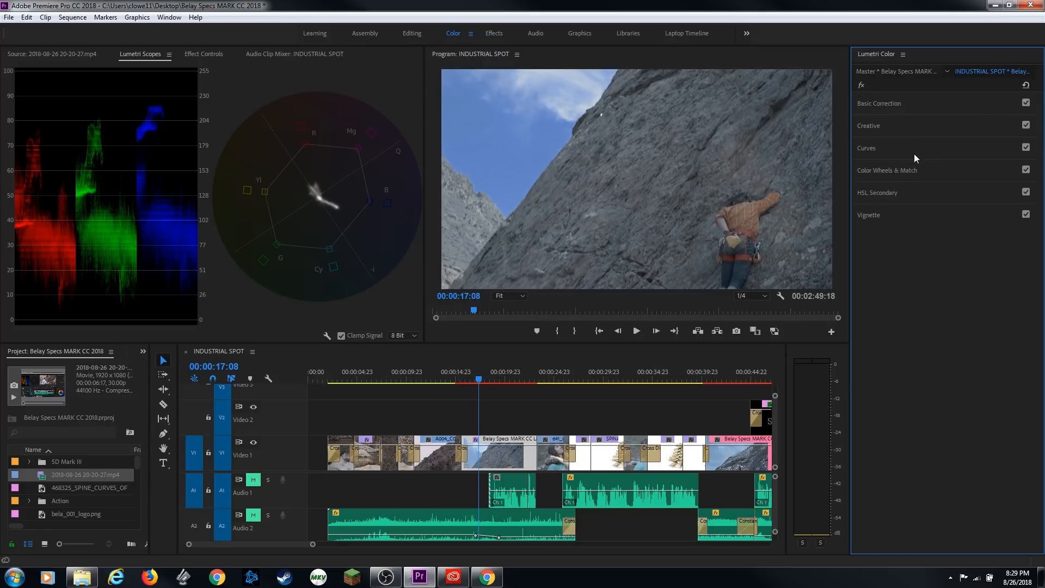
Add a vignette with Amount -2.0 to the rock wall clip, and try Feather values of 0 and 65.4
click(907, 215)
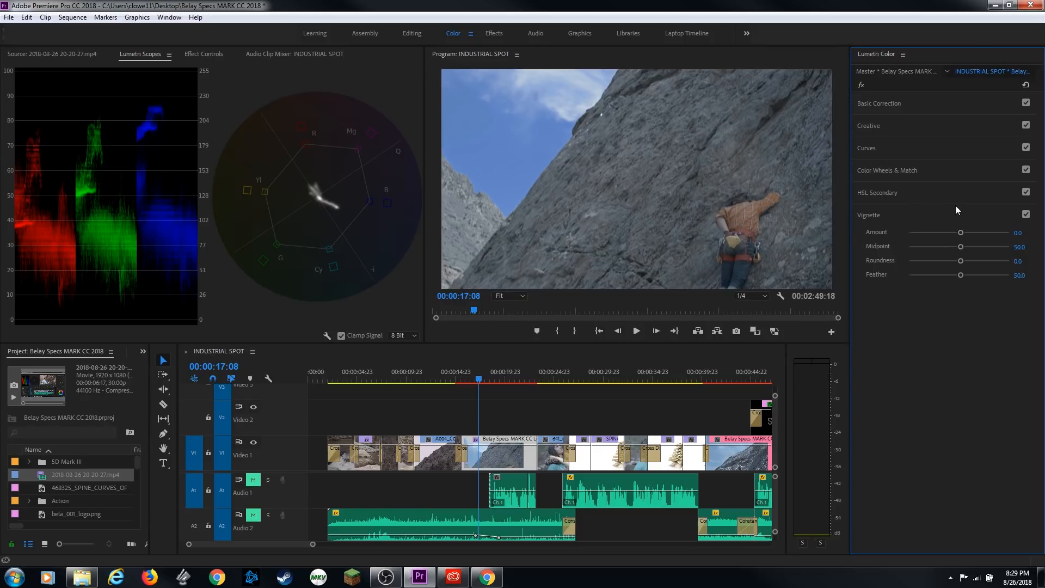
drag(962, 233, 926, 234)
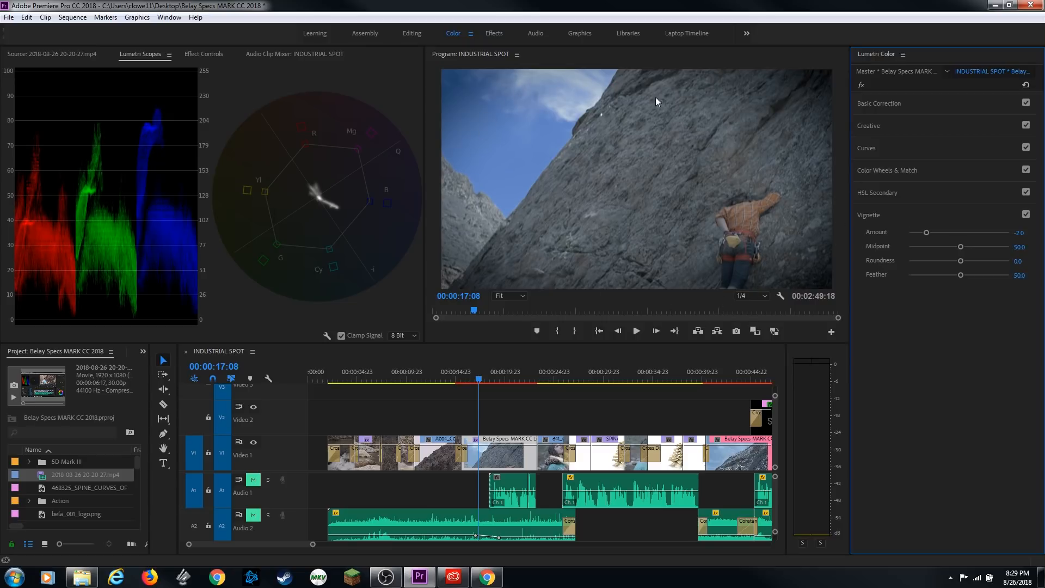
drag(960, 274, 904, 274)
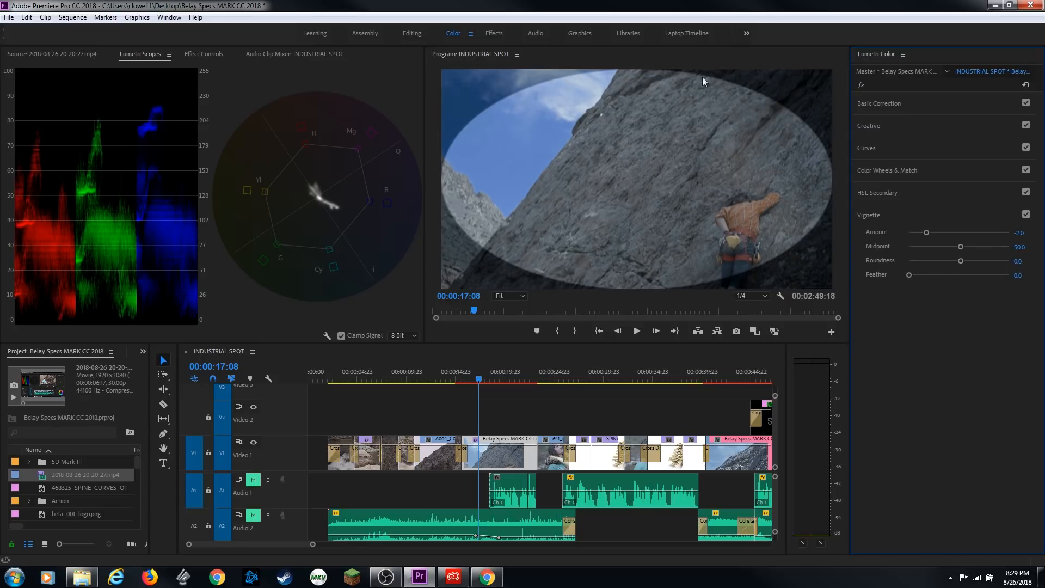
drag(909, 275, 973, 283)
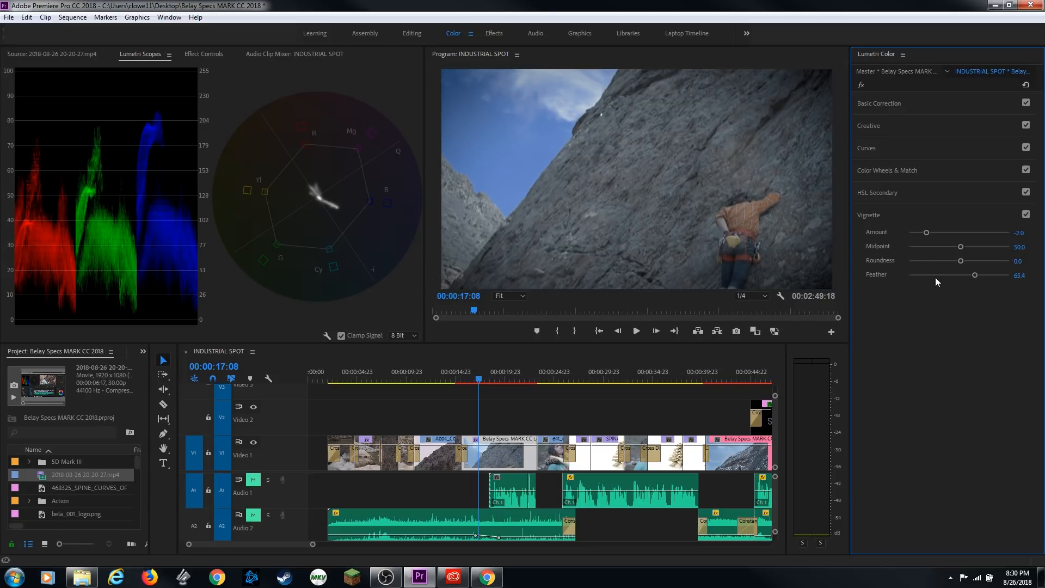
Remove the vignette's Feather to set its Midpoint to 44.3 and Roundness to -5.9, and soften the edge with Feather 75.1
drag(973, 274, 865, 276)
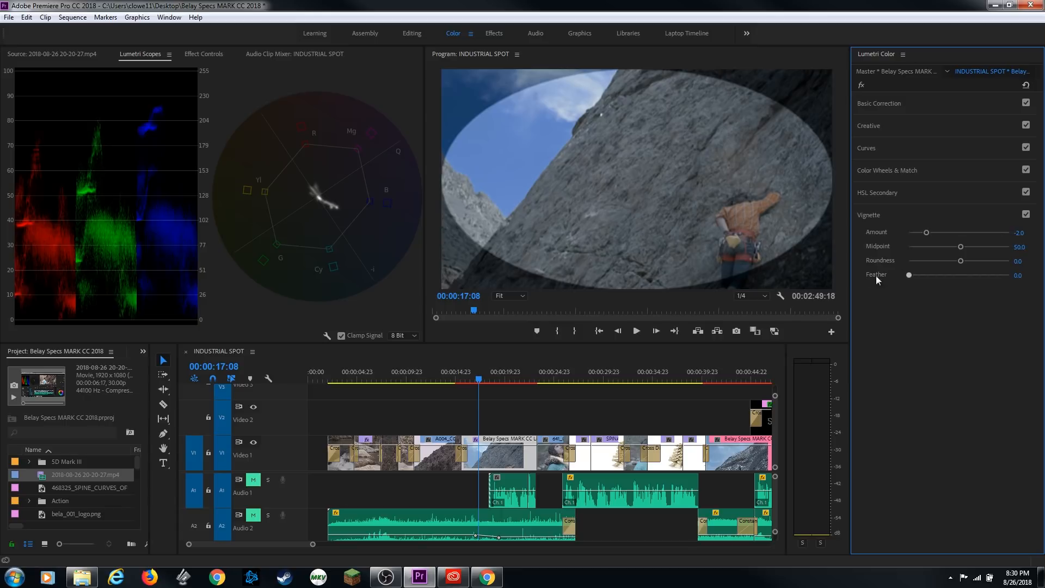
mouse_move(959, 246)
mouse_down()
mouse_move(913, 244)
mouse_move(989, 263)
mouse_move(956, 263)
mouse_up()
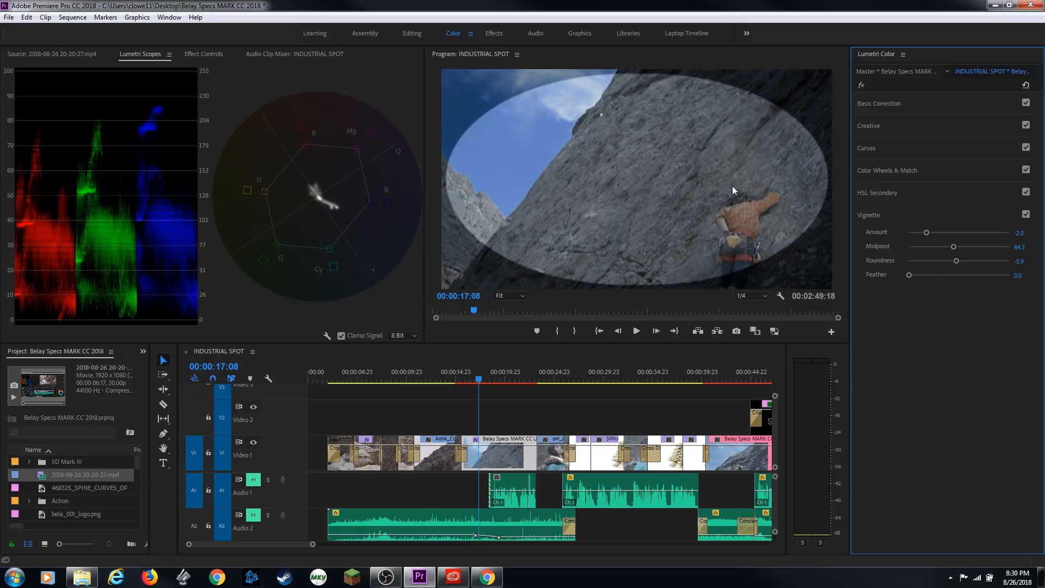
drag(908, 274, 985, 284)
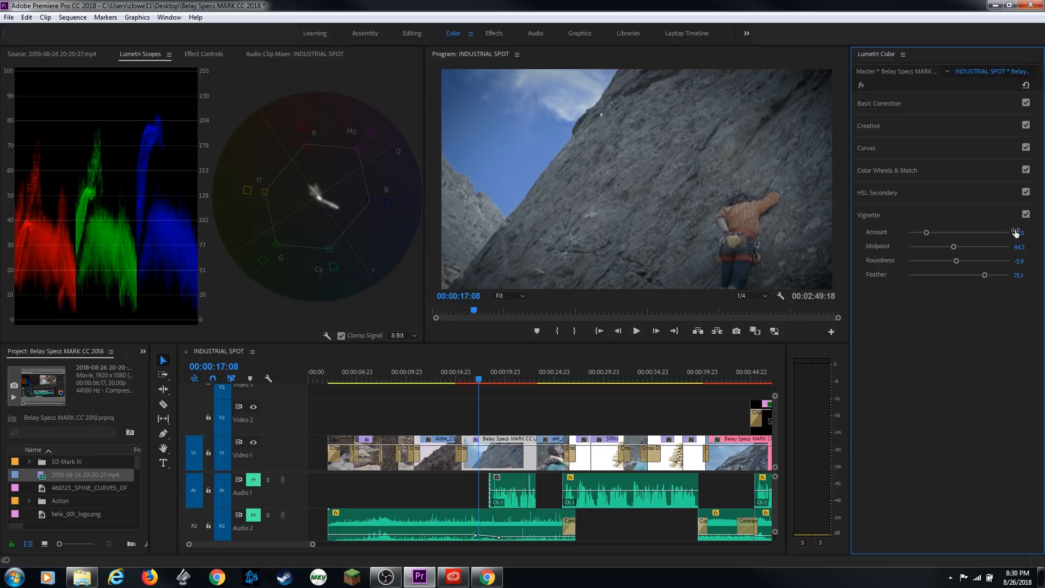
Compare the rock wall shot with the vignette switched off and on
click(1026, 215)
click(1026, 214)
click(1026, 214)
click(1027, 214)
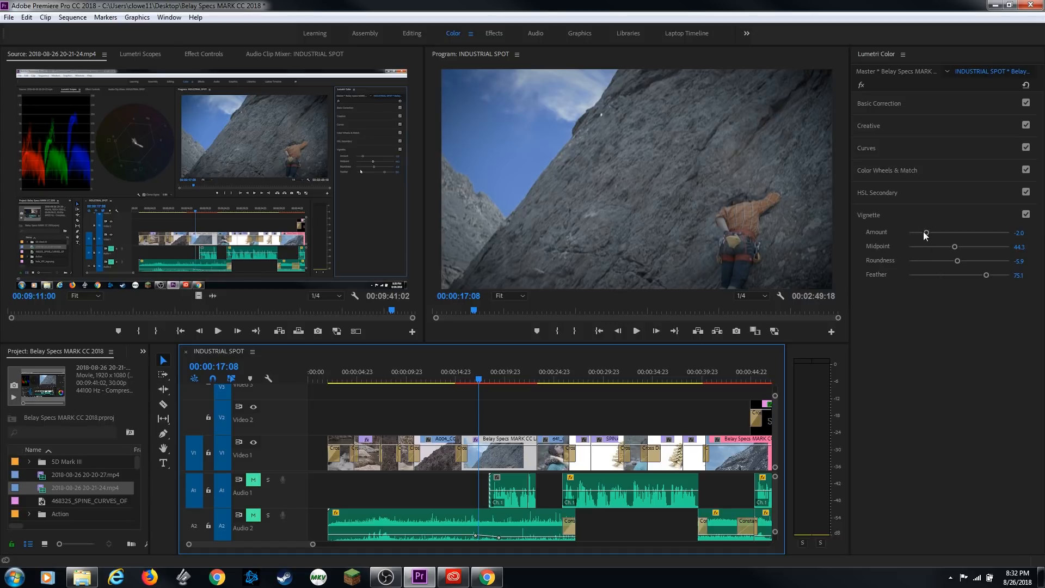
Try a positive vignette Amount that brightens the edges of the rock wall shot
drag(926, 233, 1003, 245)
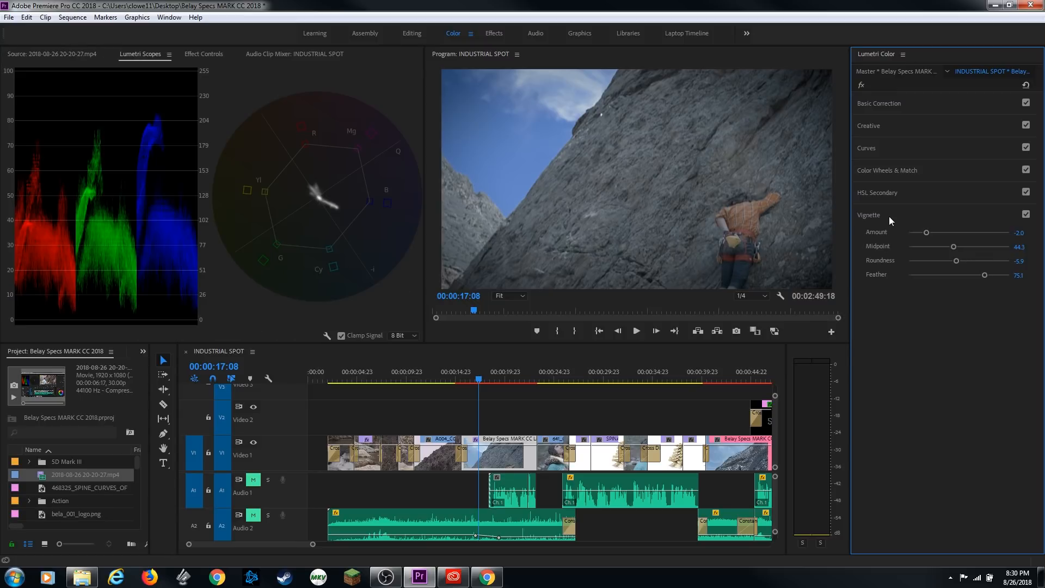
click(890, 216)
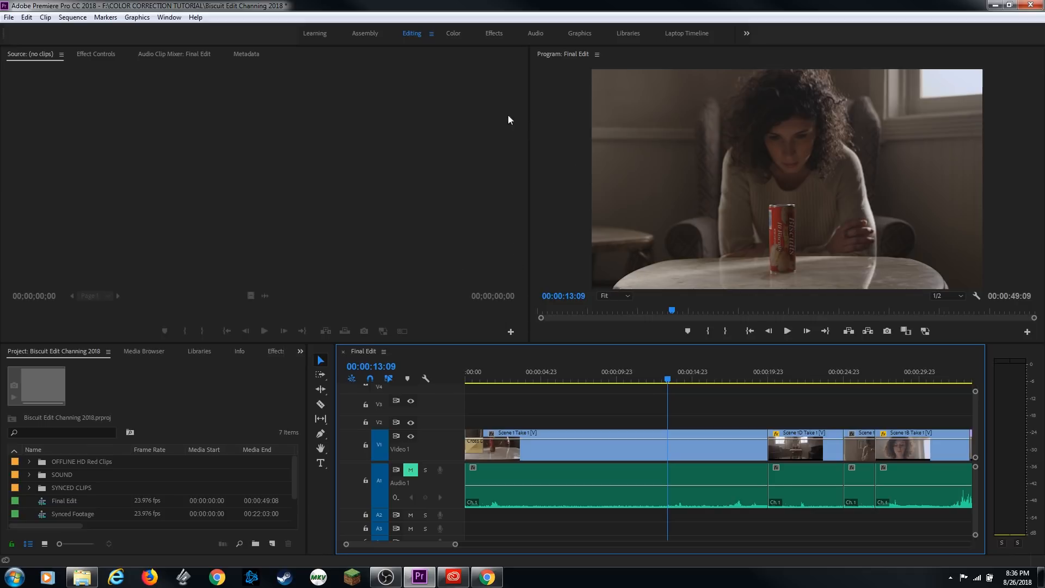
Switch to the Color workspace and select the Scene 1 Take 1 clip in the Final Edit sequence
click(456, 35)
click(627, 307)
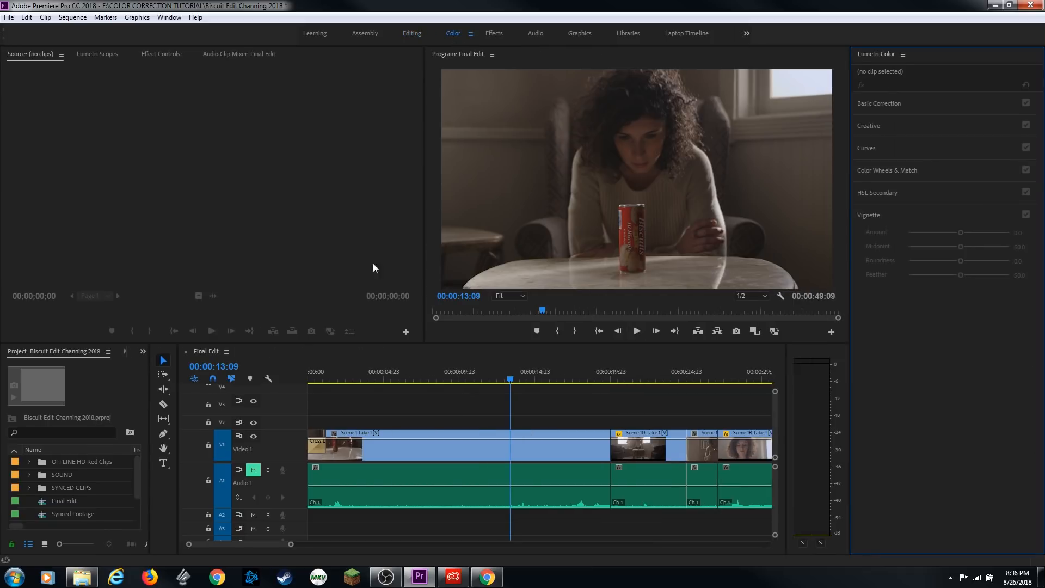
click(482, 448)
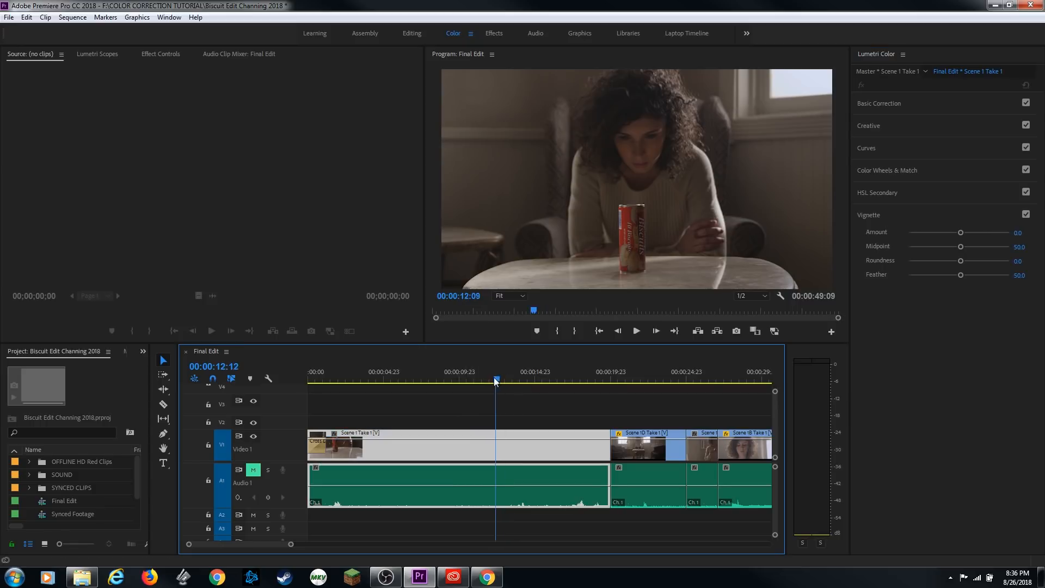
Show the Lumetri Scopes for the clip with only the Waveform (Luma) displayed
click(103, 56)
right_click(186, 180)
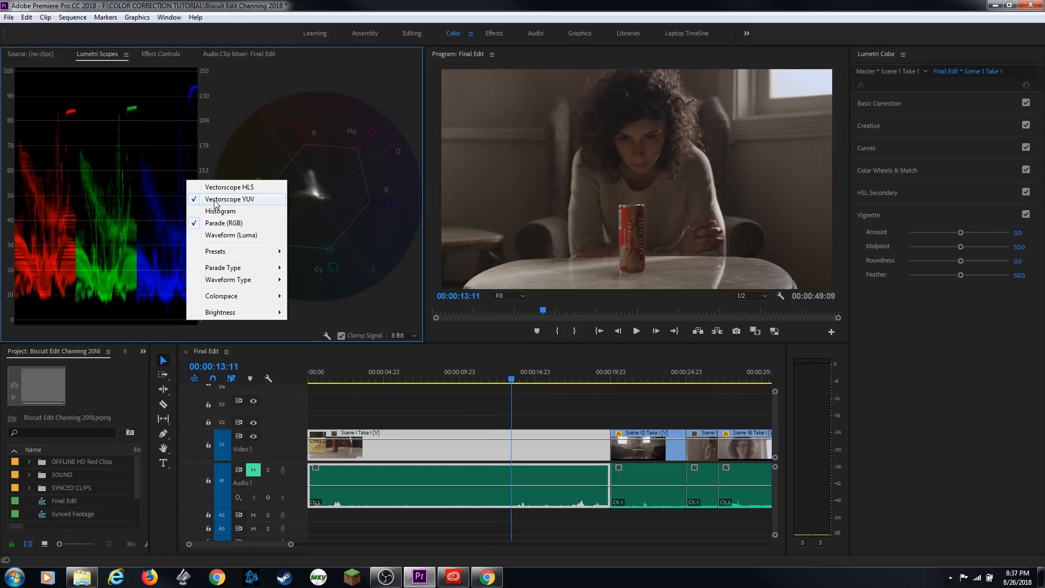
click(195, 133)
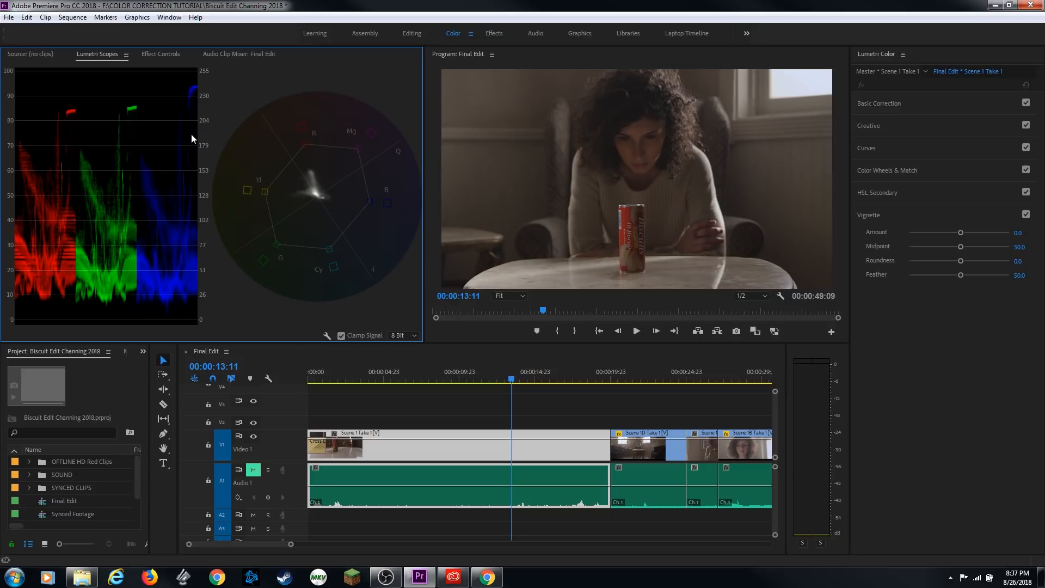
right_click(190, 136)
click(229, 192)
right_click(179, 169)
click(218, 202)
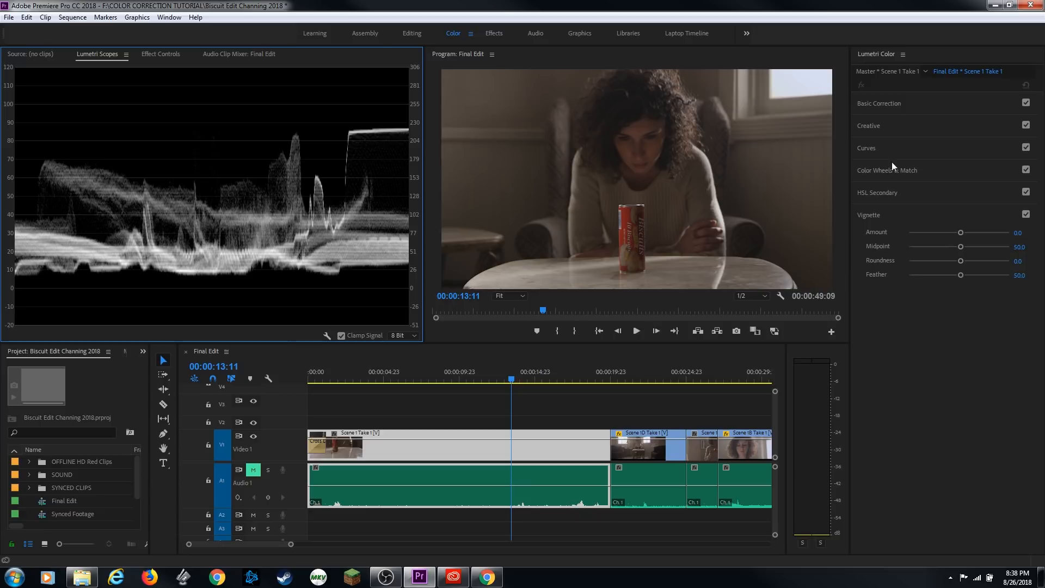
Brighten the Scene 1 Take 1 clip by setting its basic correction Exposure to 1.1
click(915, 106)
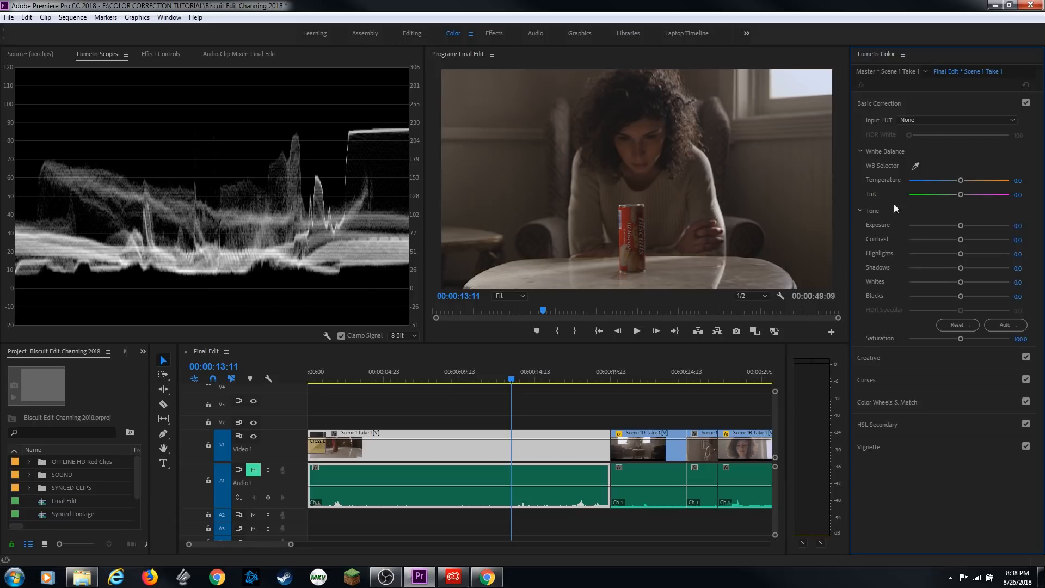
drag(961, 227, 969, 230)
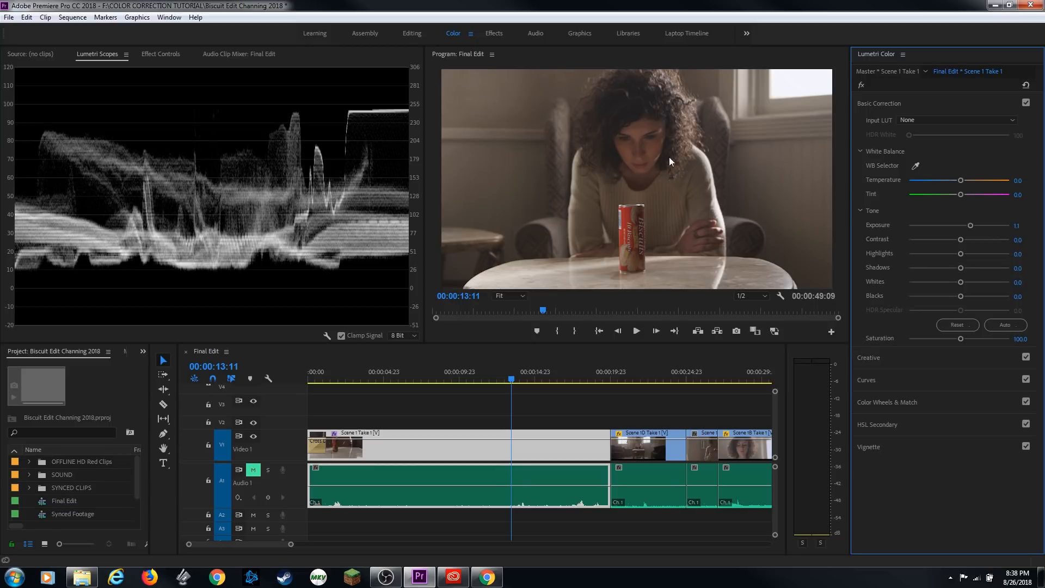
Set the clip's Whites to 15.7 and Blacks to -10.3, and compare the image with Basic Correction off and on
drag(961, 282, 967, 283)
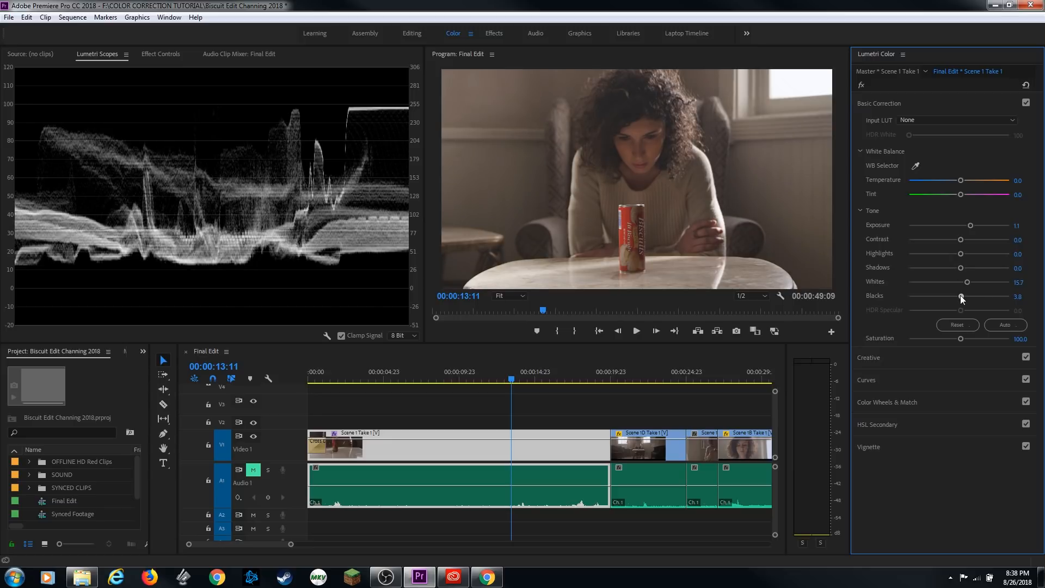
drag(959, 298, 952, 301)
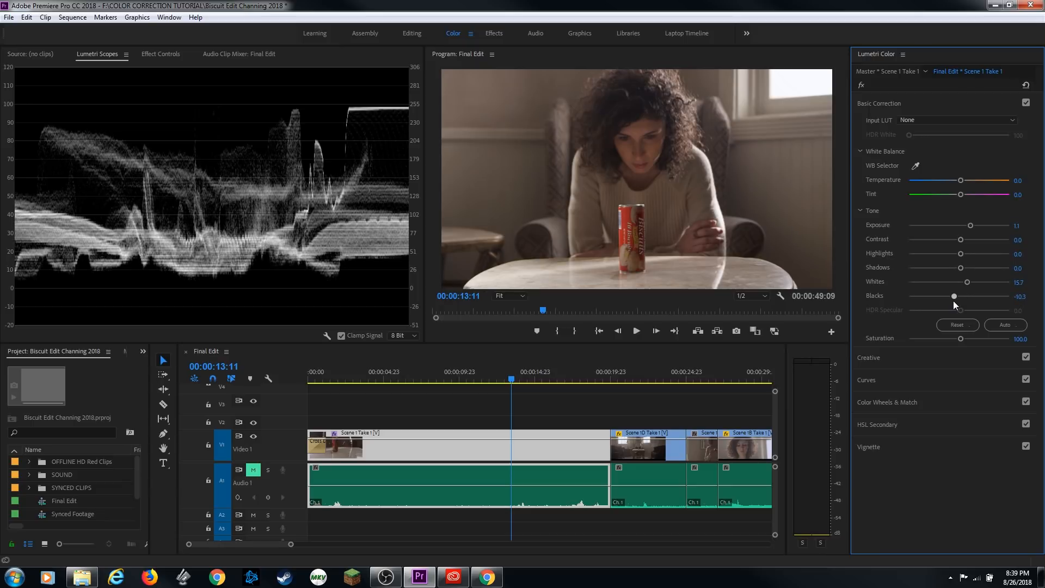
click(1027, 103)
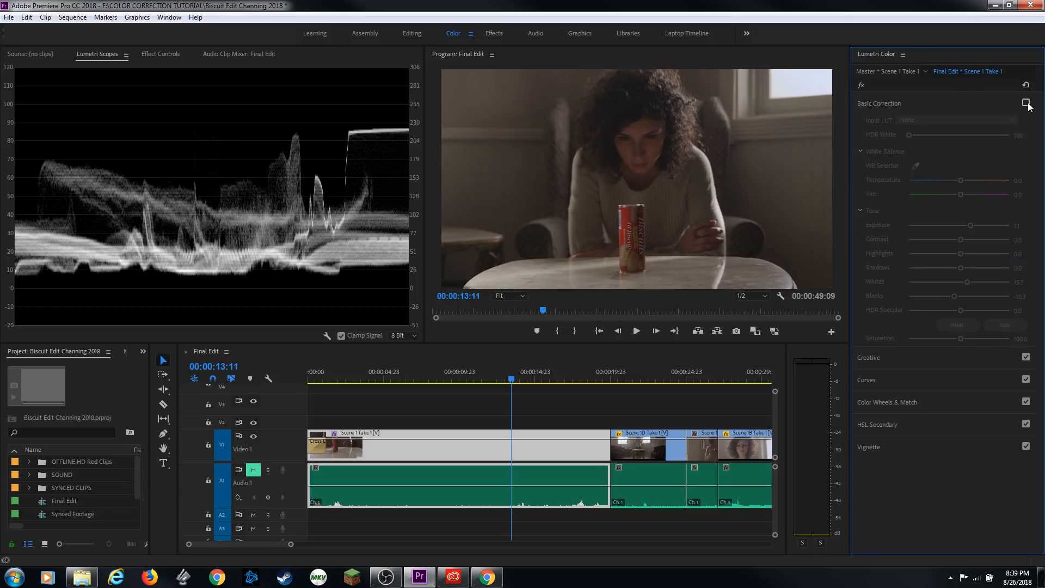
click(1027, 103)
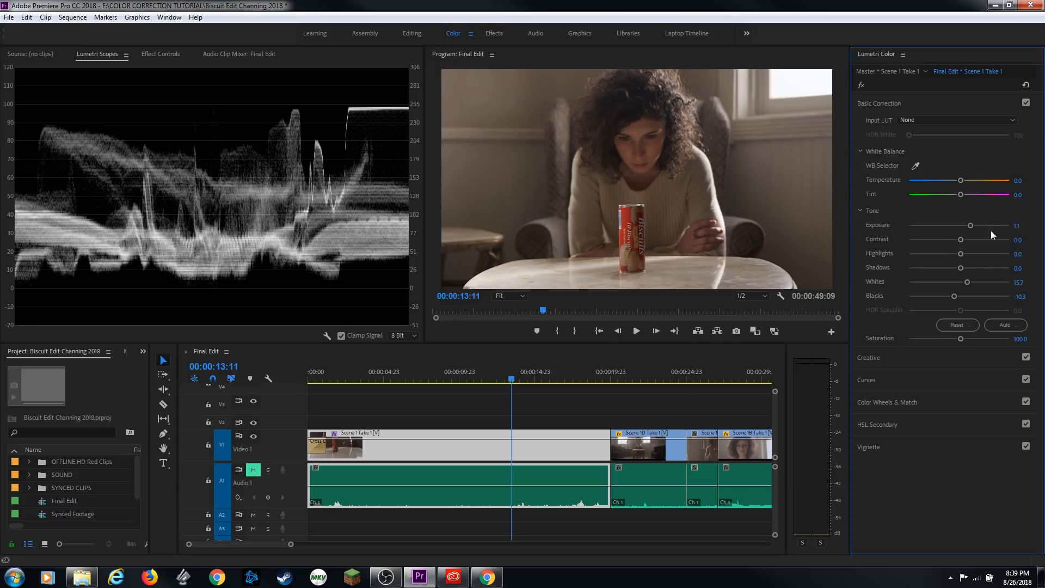
Refine the clip's tone by setting Contrast to 58.9, Whites to 3.8 and Exposure to 1.5
drag(963, 241, 987, 241)
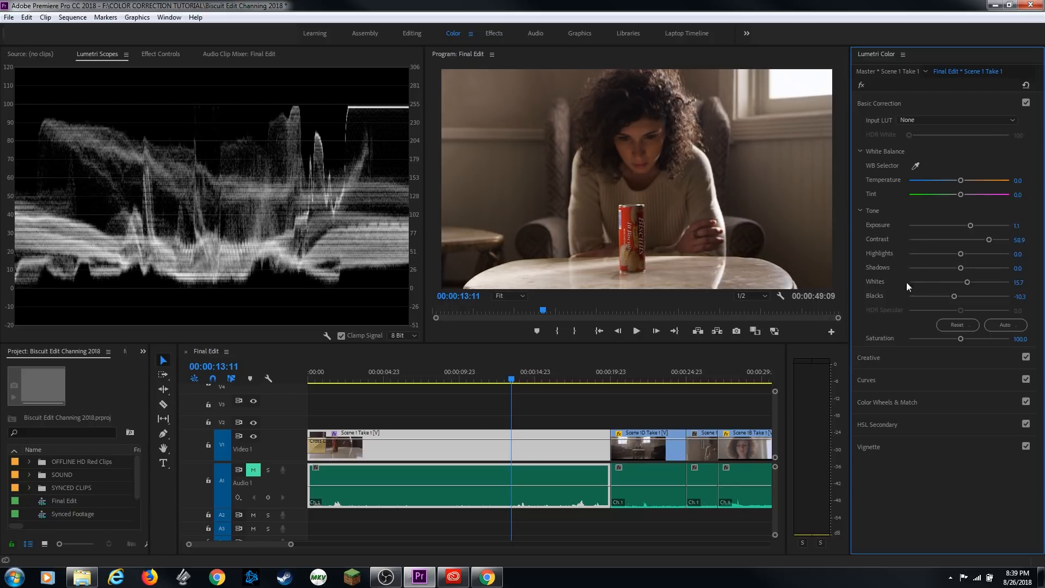
drag(962, 283, 961, 284)
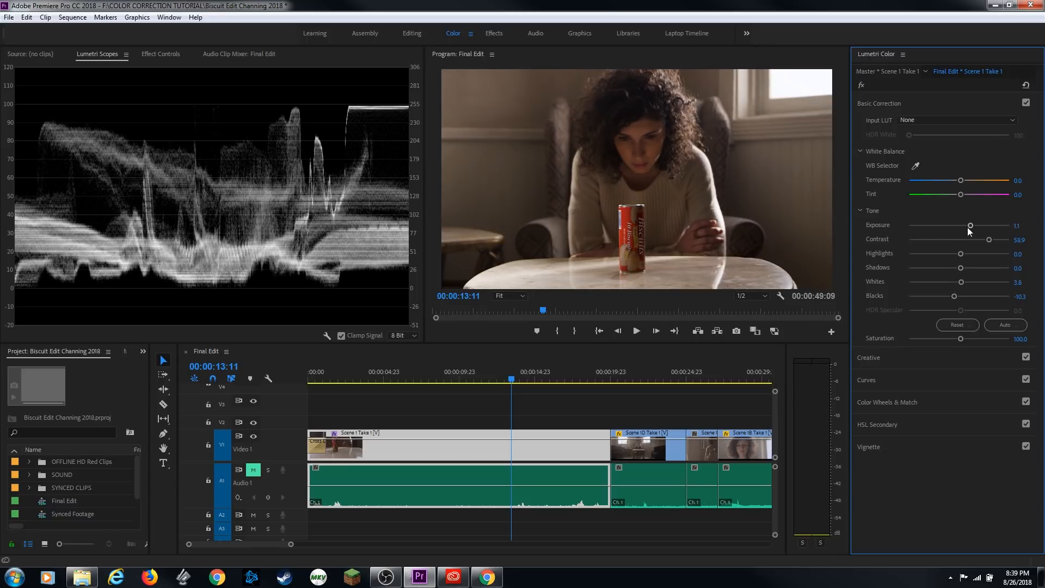
drag(970, 225, 974, 226)
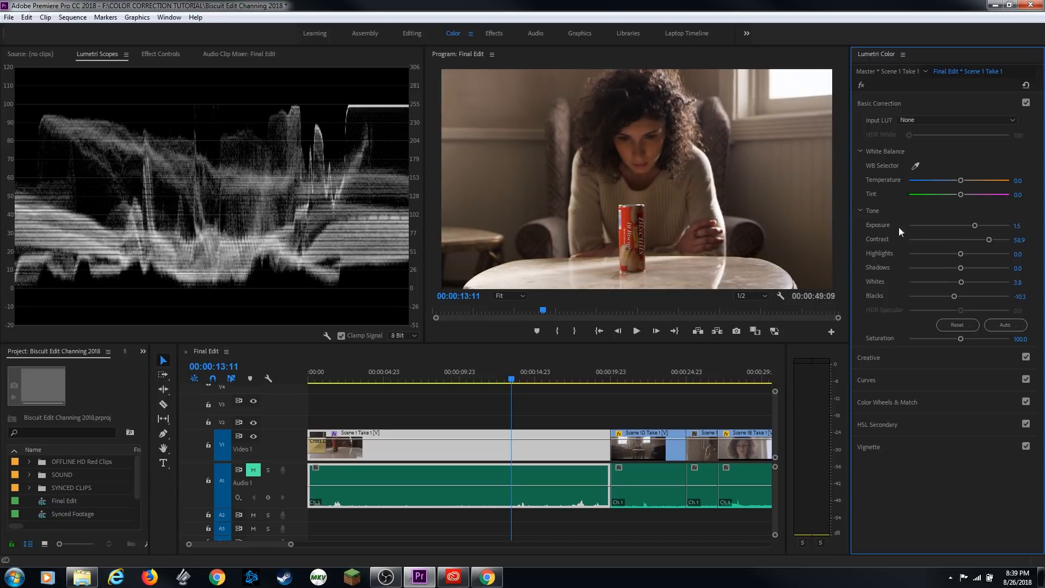
Replace the Waveform (Luma) scope with the Parade (RGB) scope so only the parade is displayed
click(155, 189)
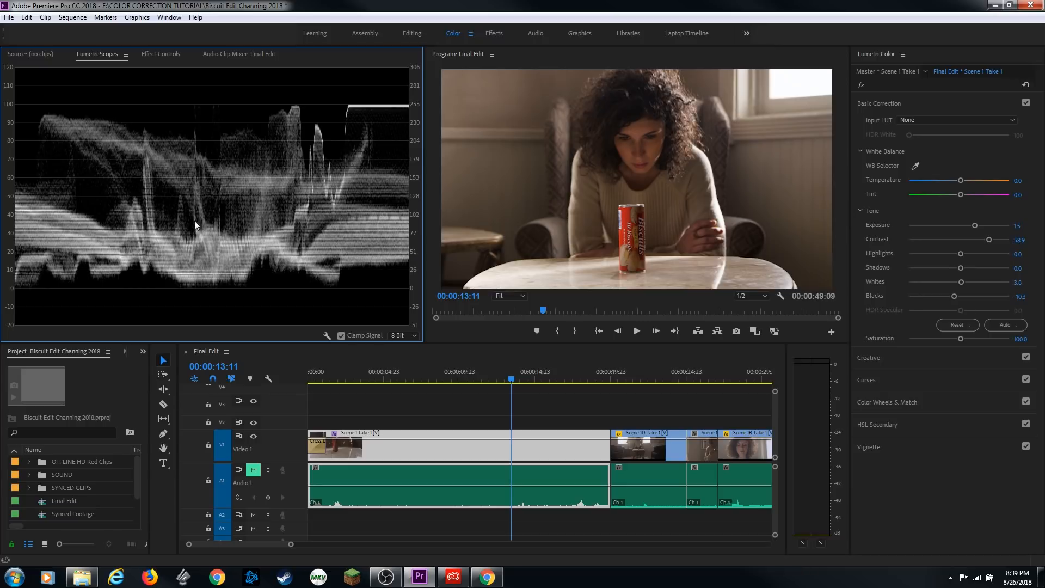
right_click(183, 186)
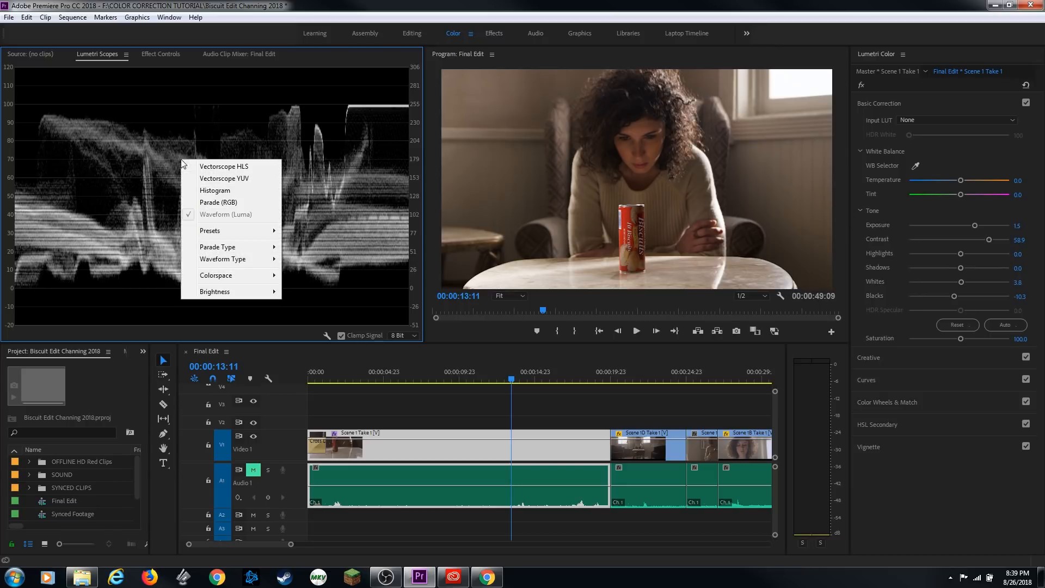
click(221, 203)
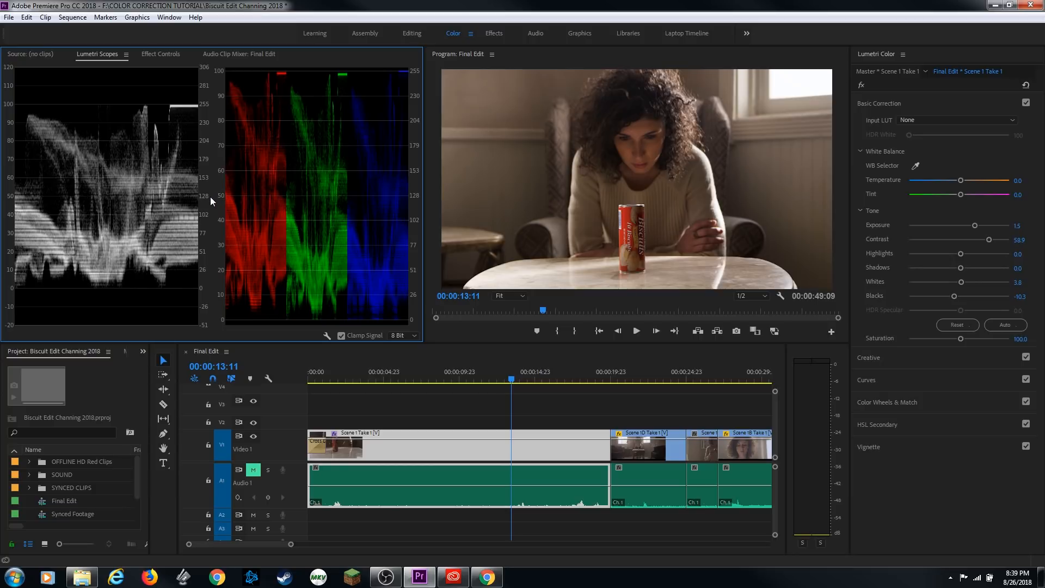
right_click(212, 200)
click(196, 225)
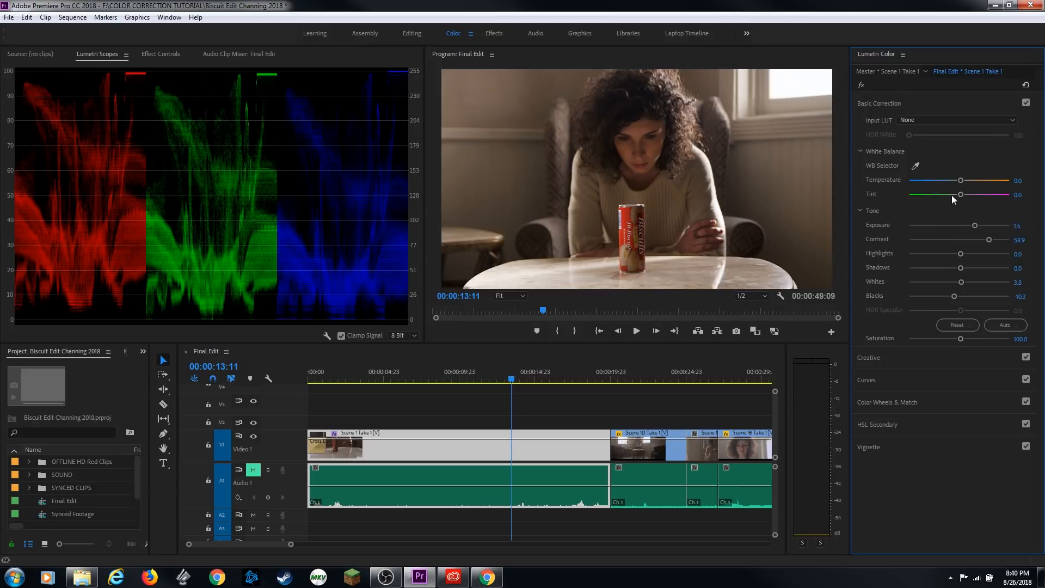
Try cooling the clip's white balance Temperature to -17.8 and reset it to the default
drag(961, 181, 949, 189)
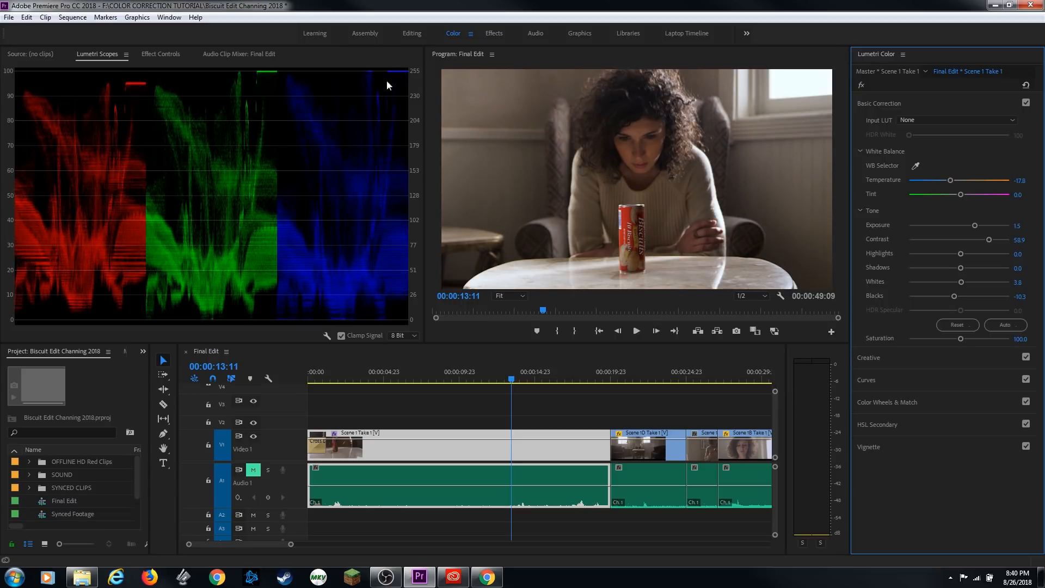
double_click(951, 181)
Pull down the midtones of the red RGB curve slightly and compare the image with Curves off and on
click(926, 379)
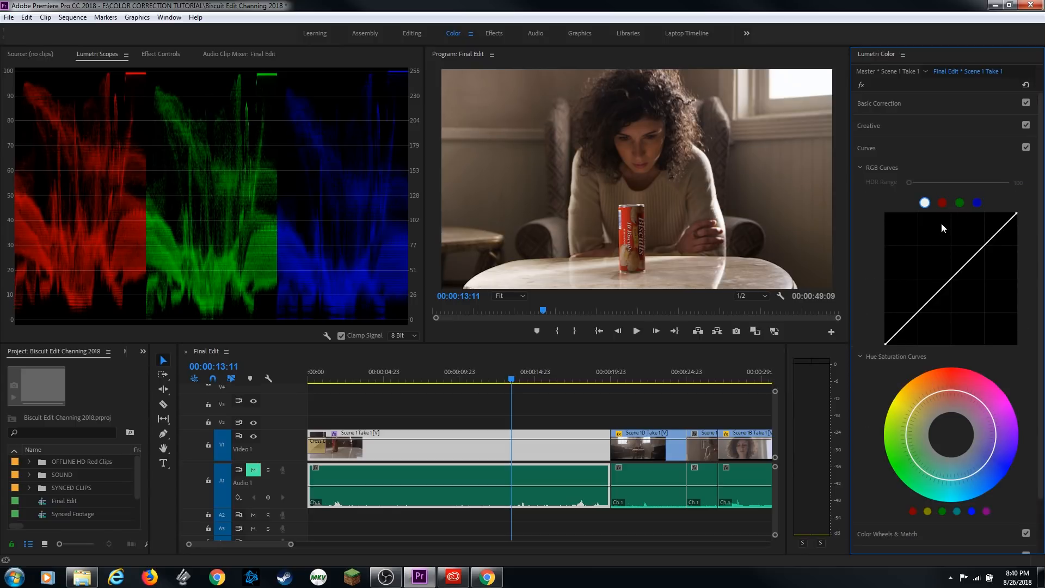
click(944, 202)
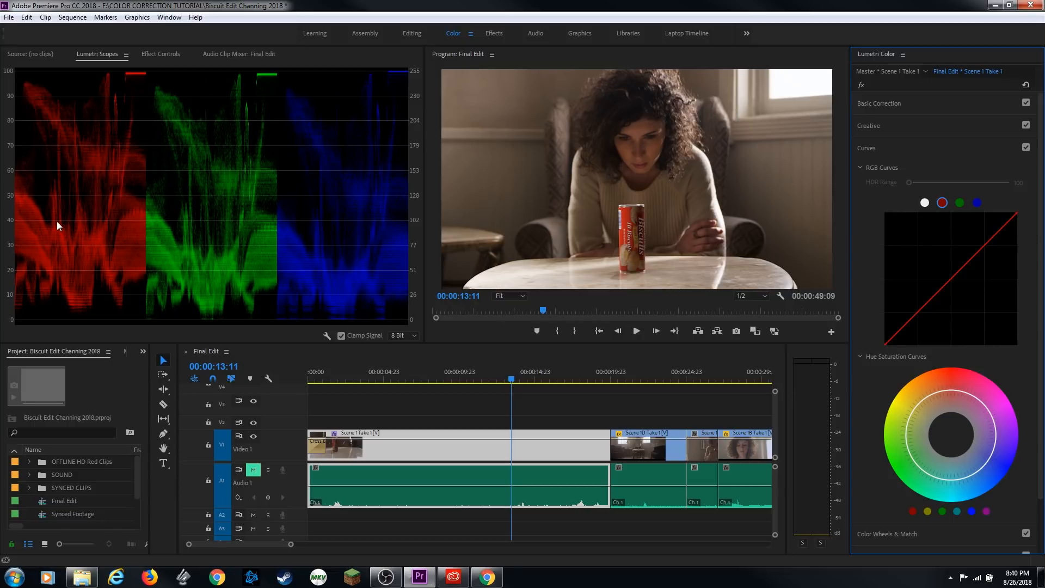
drag(942, 293, 947, 298)
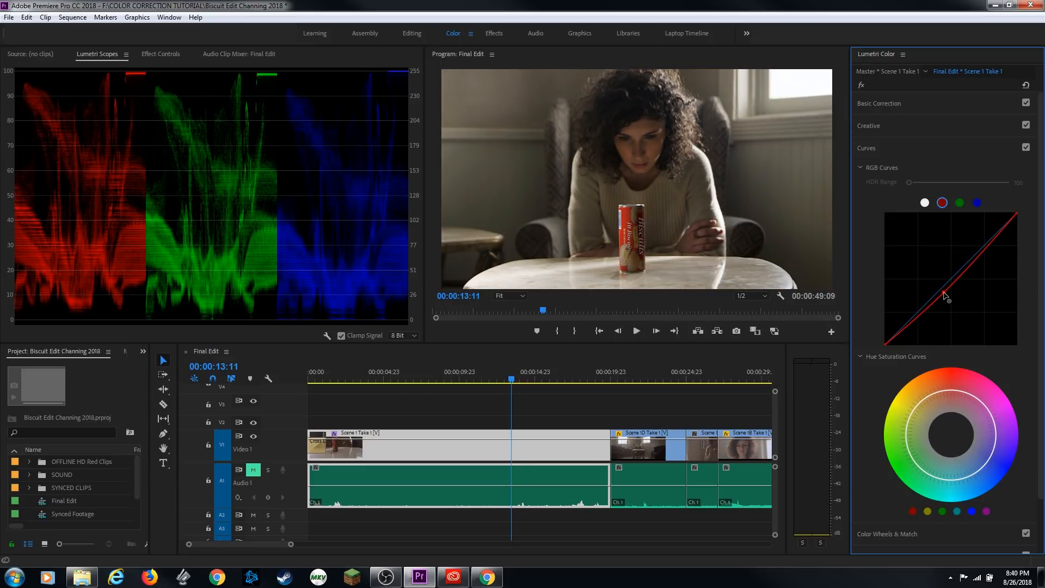
drag(945, 296, 945, 296)
click(1026, 147)
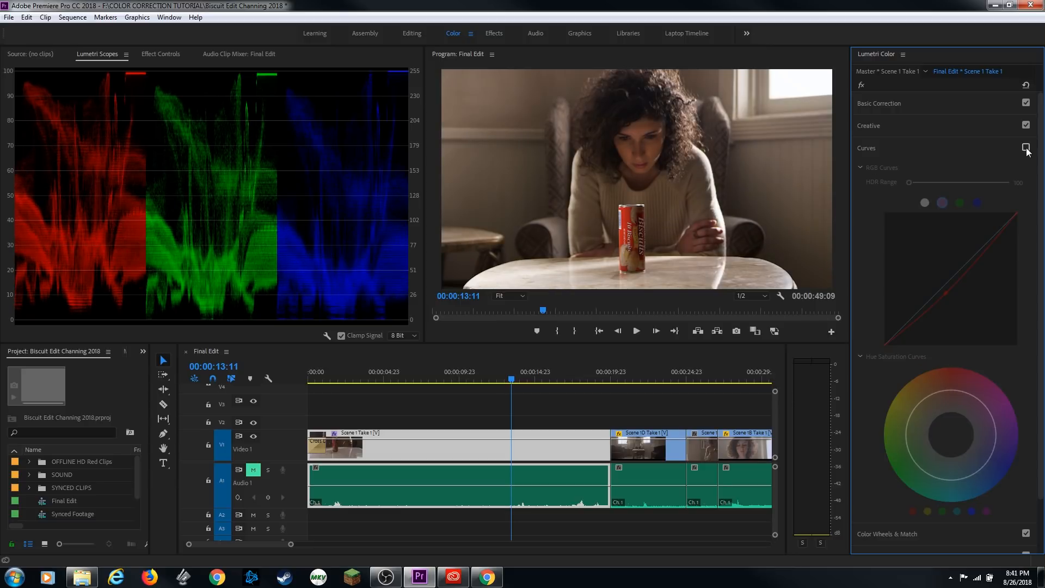
click(1026, 147)
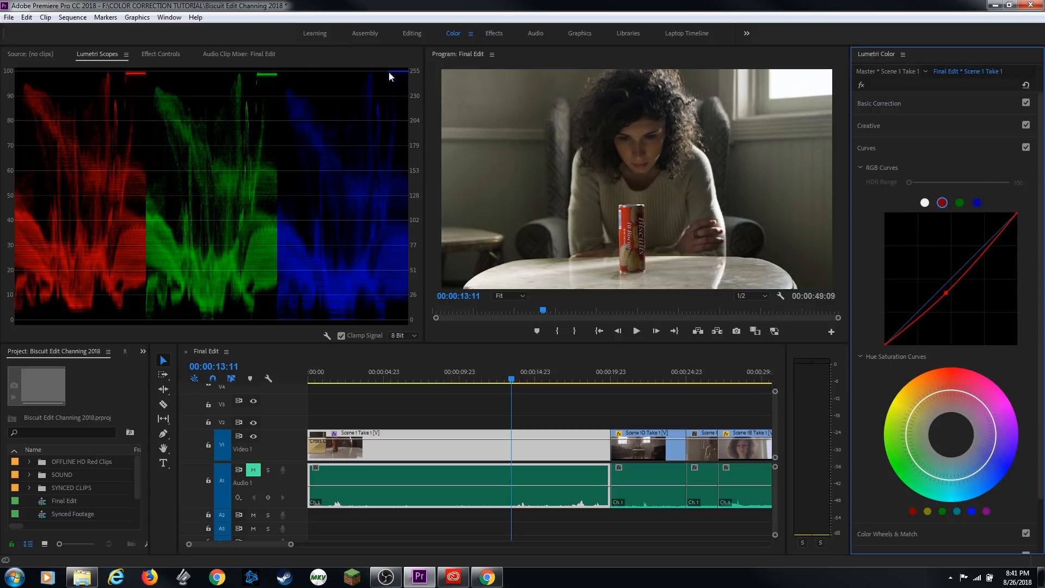
Add an upper-midtone anchor point to the blue RGB curve and adjust its highlight endpoint
click(979, 202)
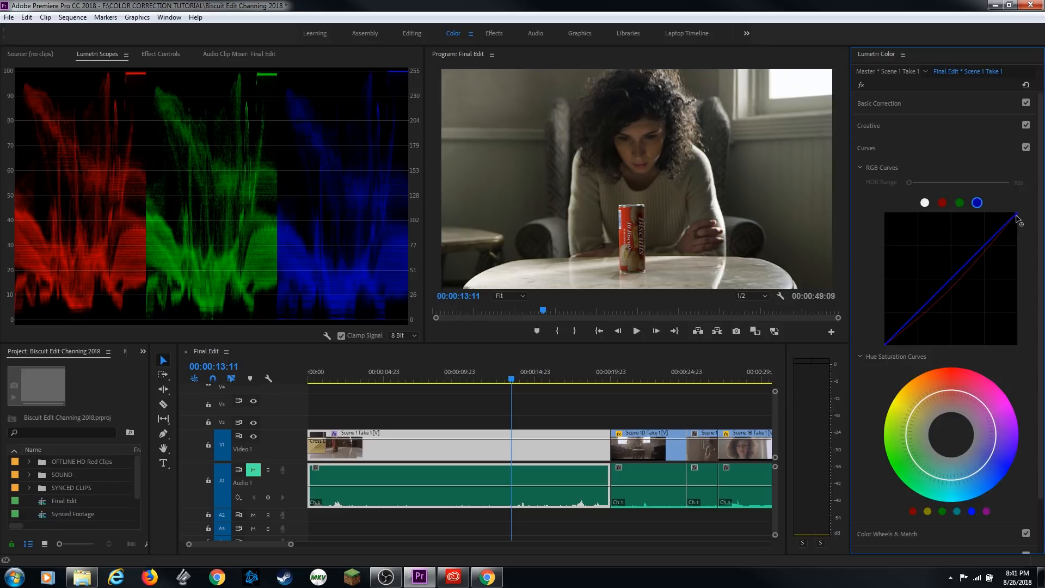
click(962, 267)
drag(1016, 215, 1020, 214)
click(893, 148)
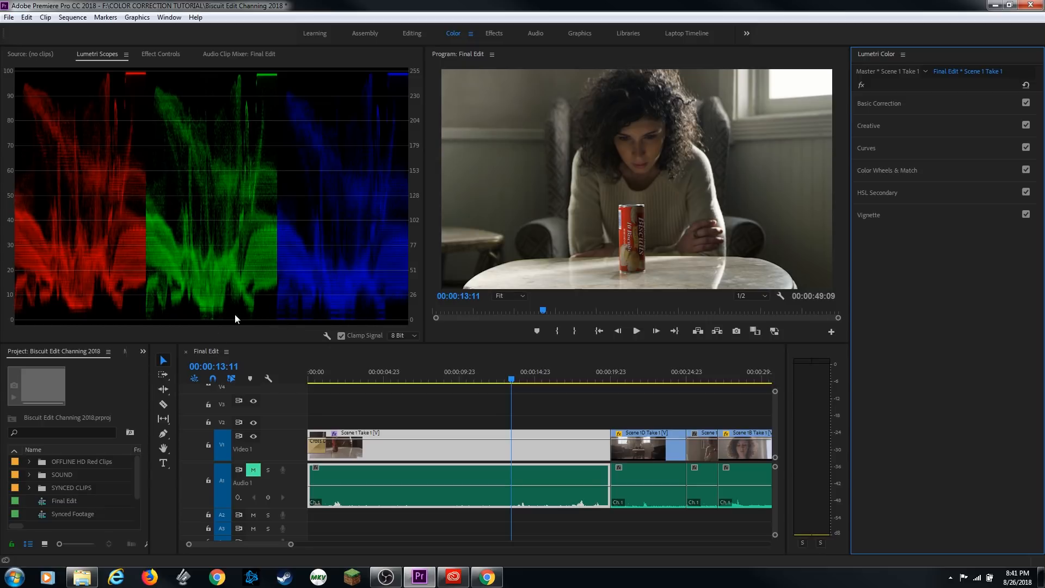
Adjust the shadow endpoints of the green and blue RGB curves slightly to balance the blacks in the parade
click(901, 148)
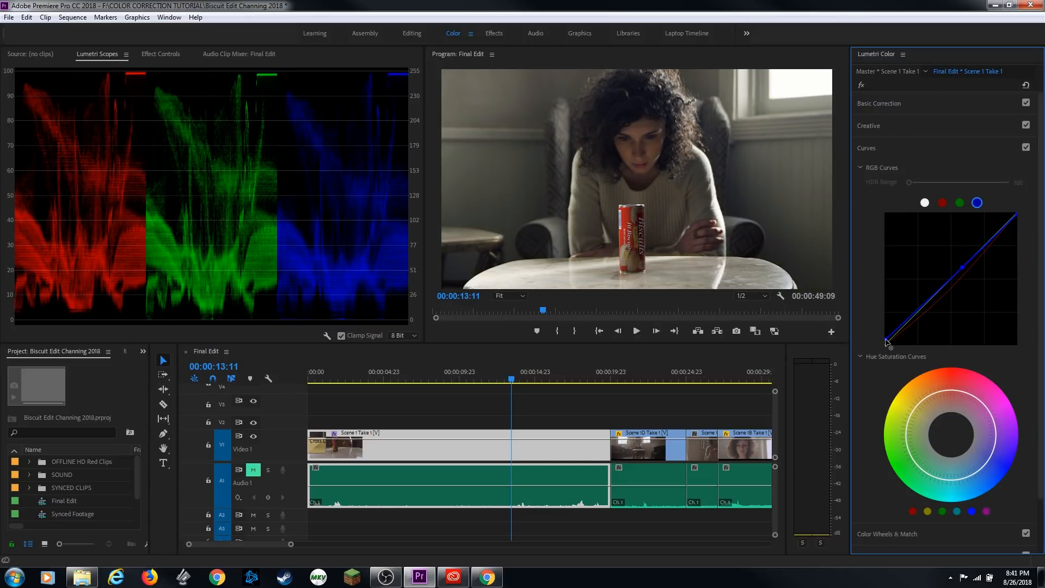
click(960, 202)
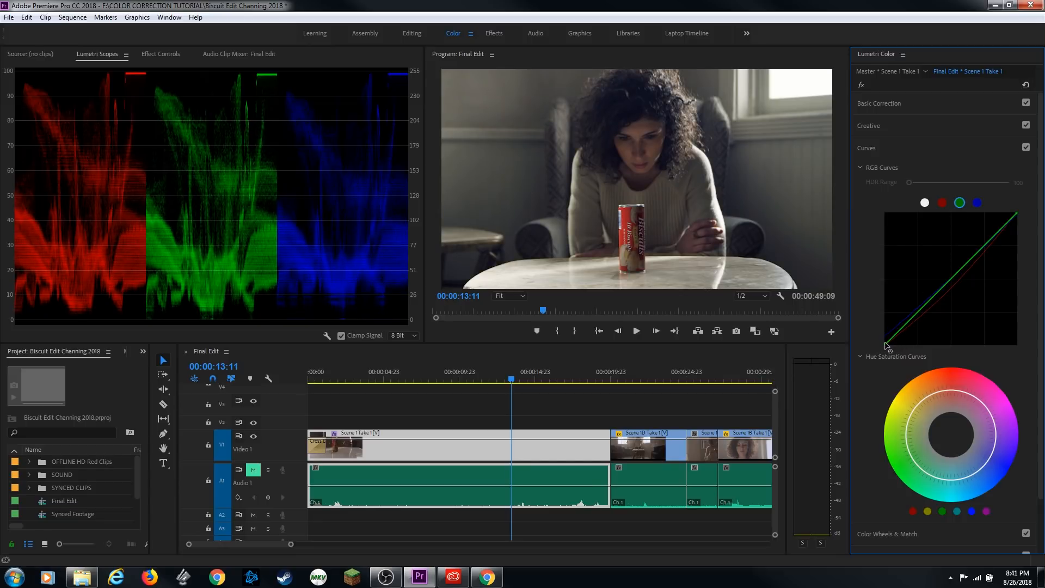
drag(885, 344, 886, 341)
click(978, 203)
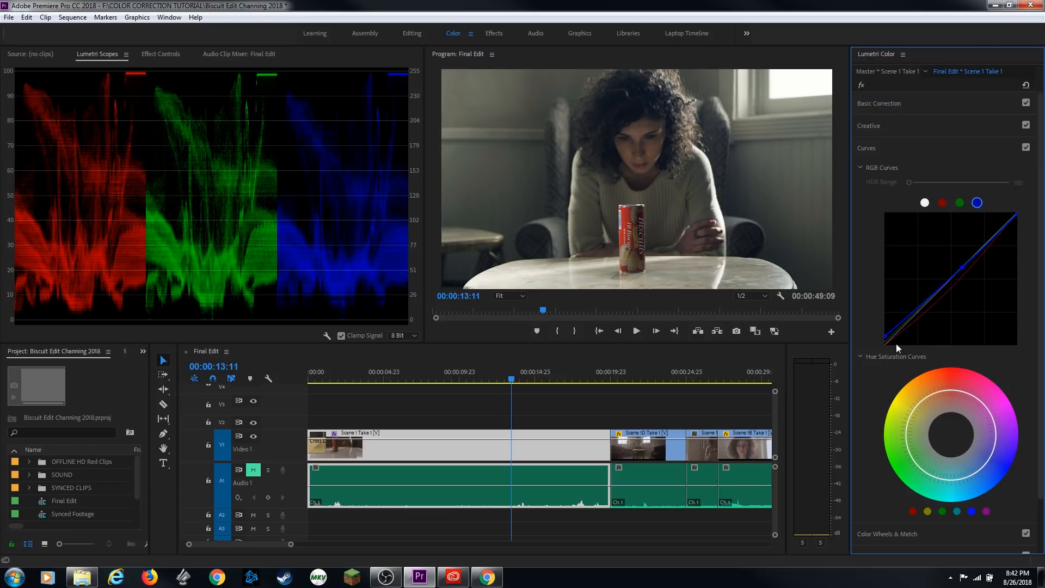
drag(888, 340, 891, 341)
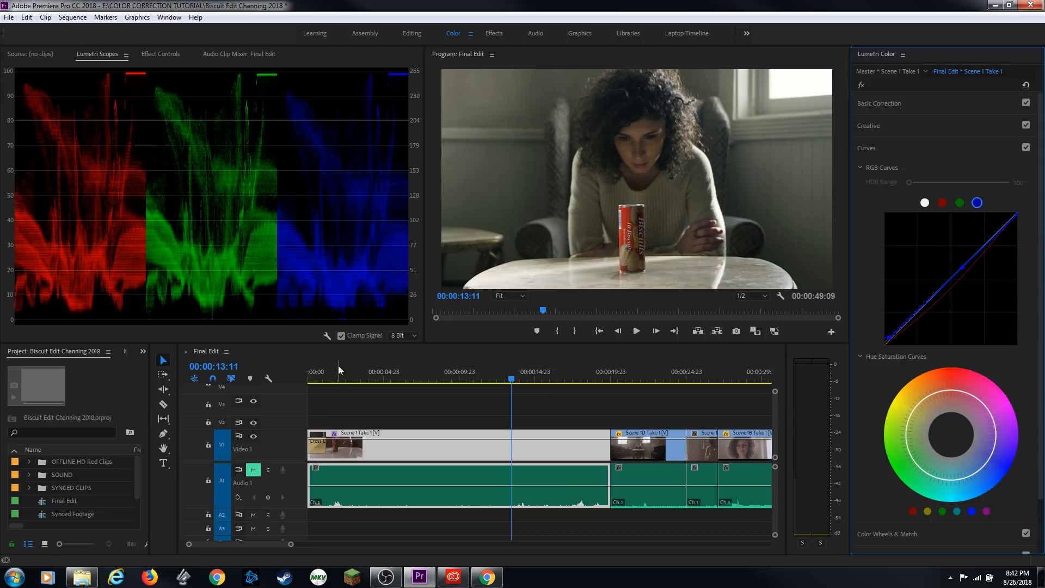
Add the Vectorscope YUV to the scopes and lower the basic correction Saturation to about 92
right_click(299, 217)
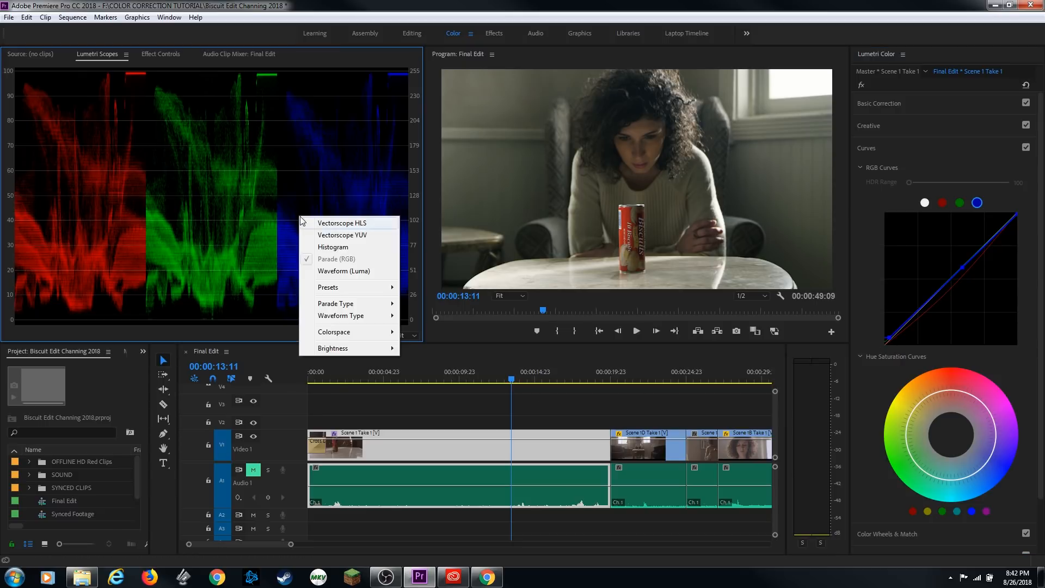
click(352, 236)
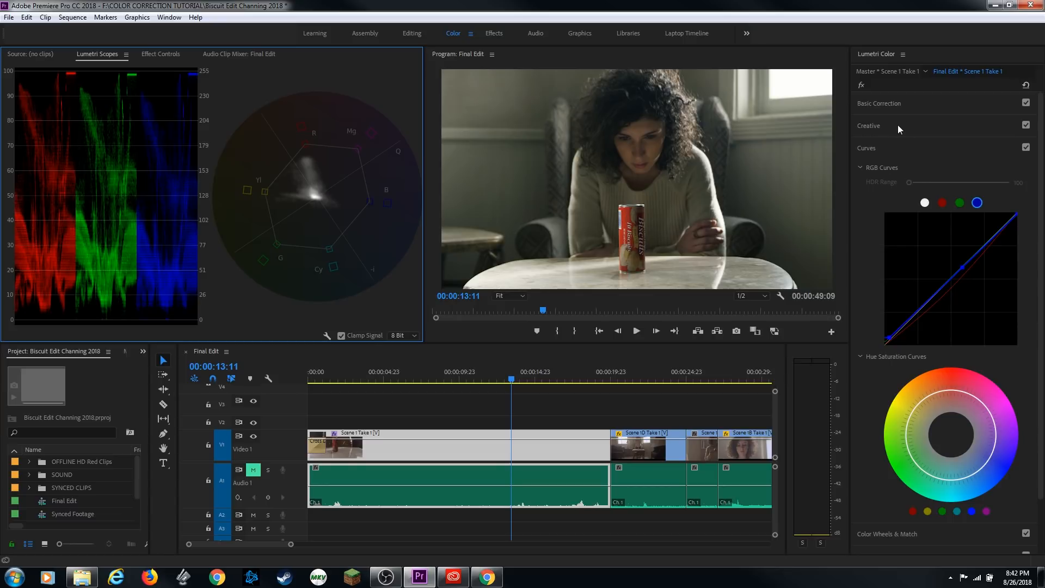
click(920, 107)
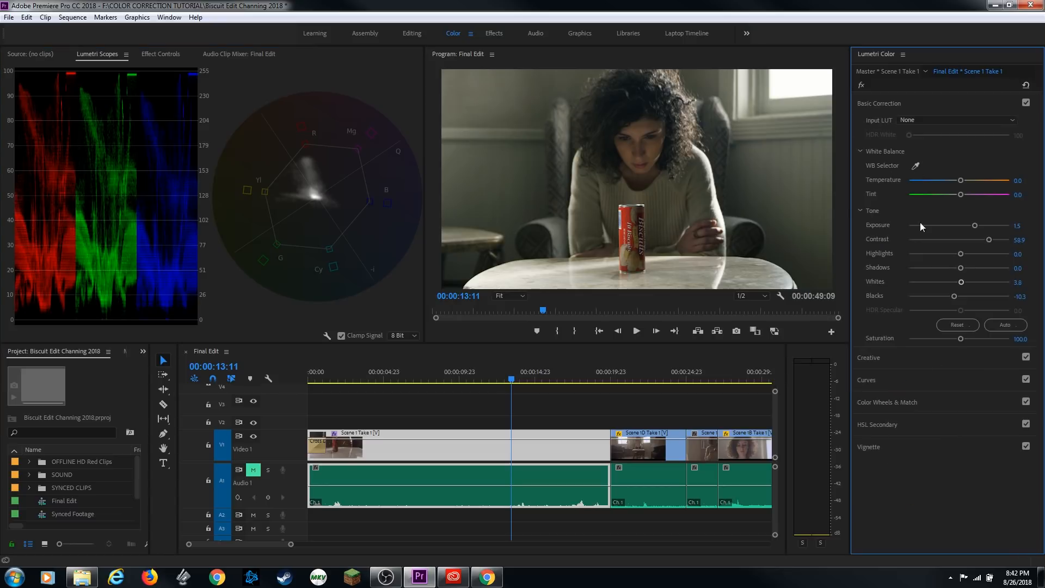
drag(959, 338, 959, 338)
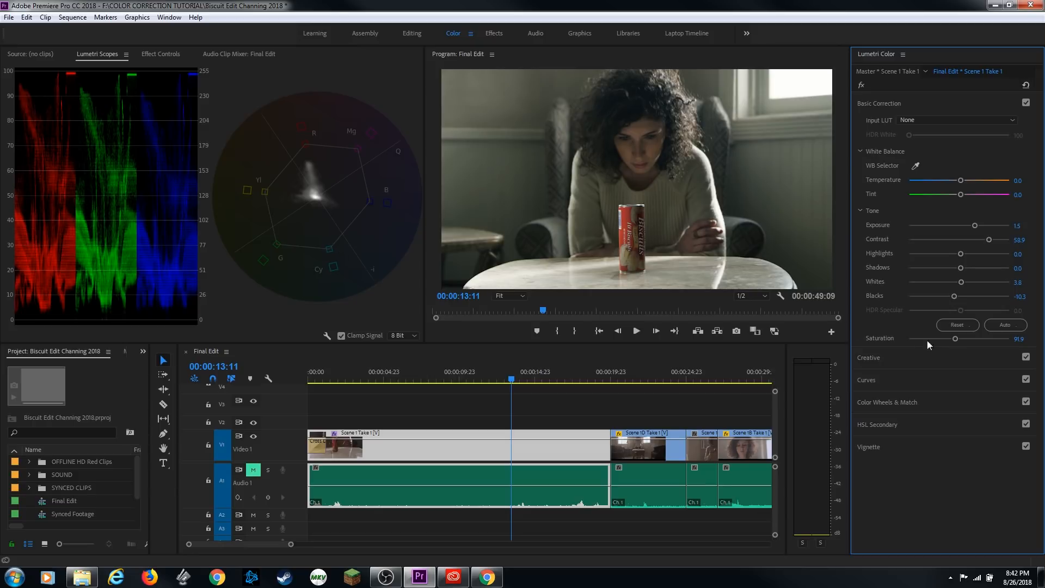
click(867, 103)
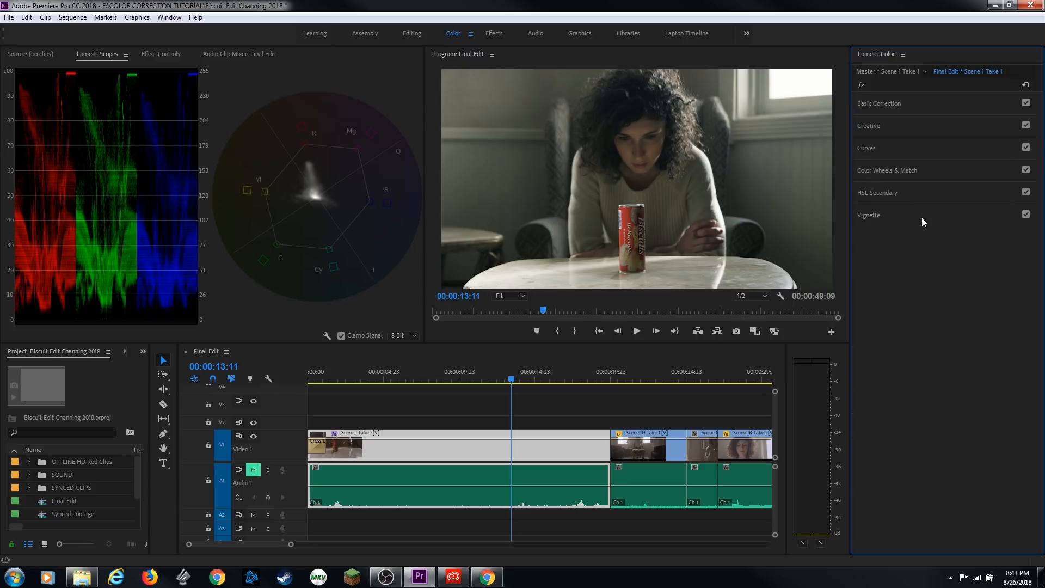
Reduce the saturation of the reds with the Hue Saturation curve, undoing and redoing the change to compare
click(912, 157)
scroll(970, 332, down, 1)
scroll(971, 339, down, 1)
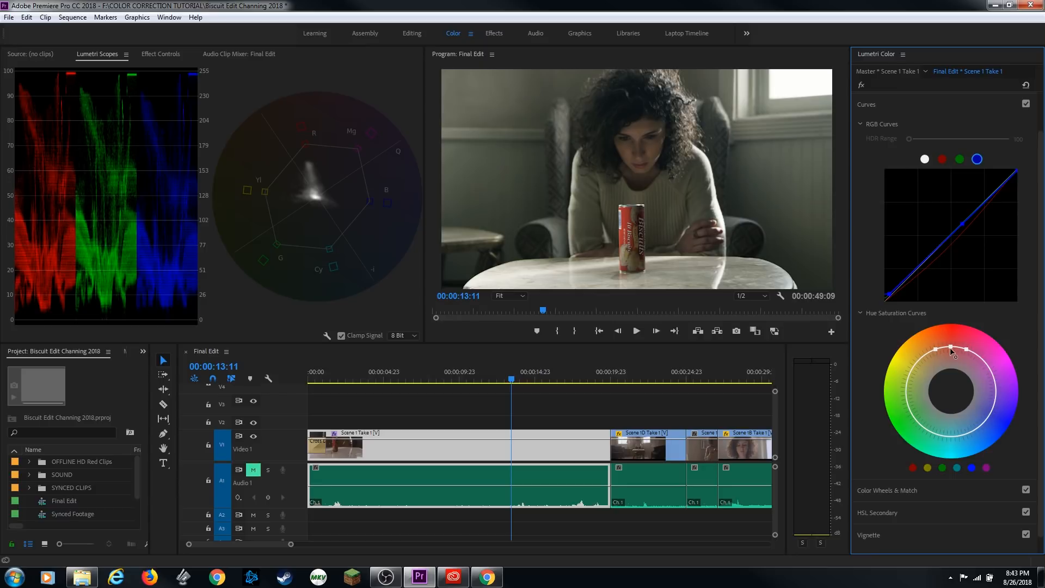
drag(950, 346, 947, 353)
drag(945, 355, 951, 358)
key(ctrl+z)
key(ctrl+shift+z)
Compare the clip before and after grading by switching its Lumetri Color effect off and on in Effect Controls
click(159, 55)
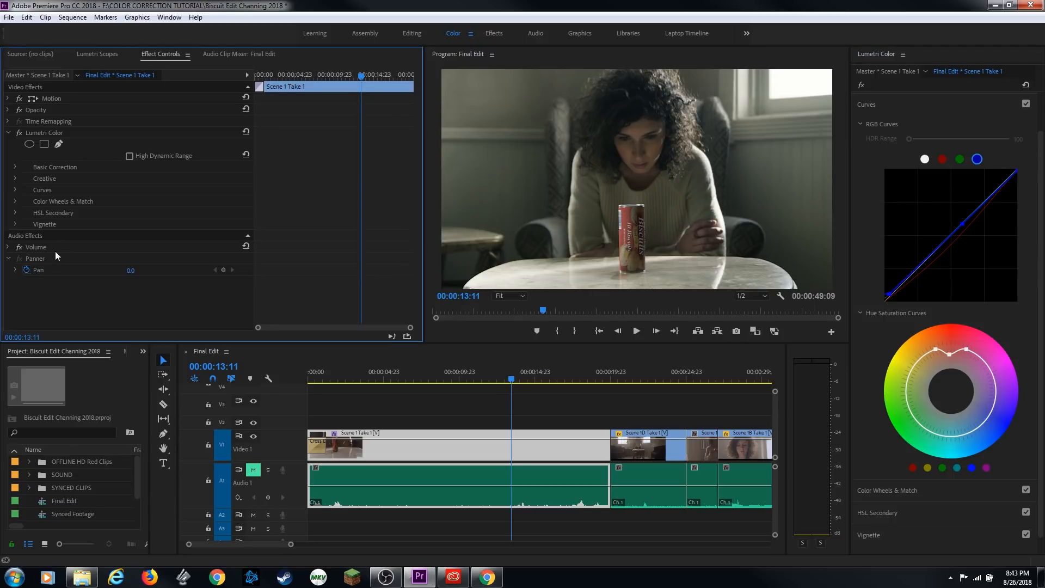
click(48, 134)
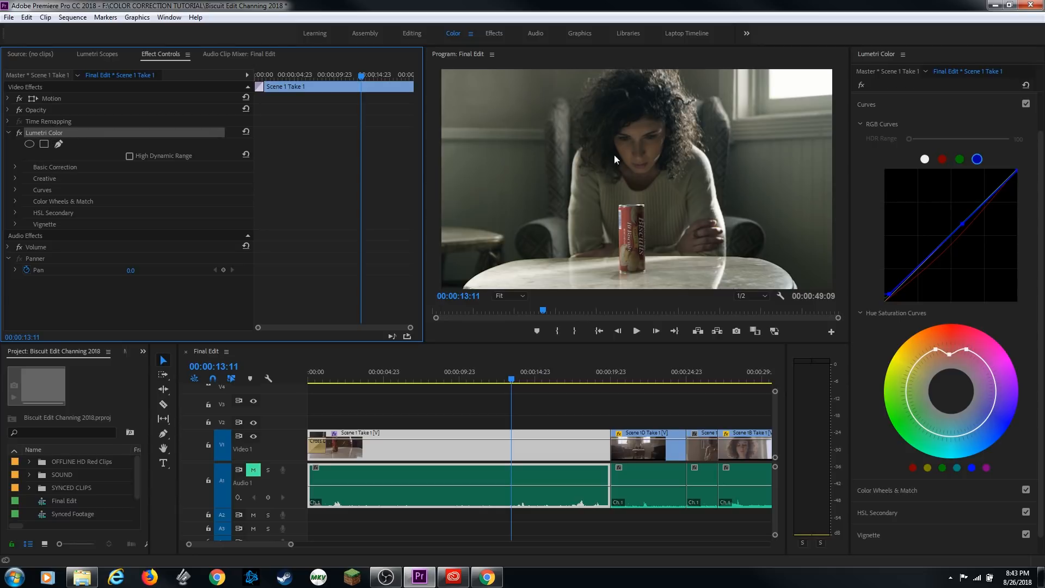
click(22, 135)
click(22, 135)
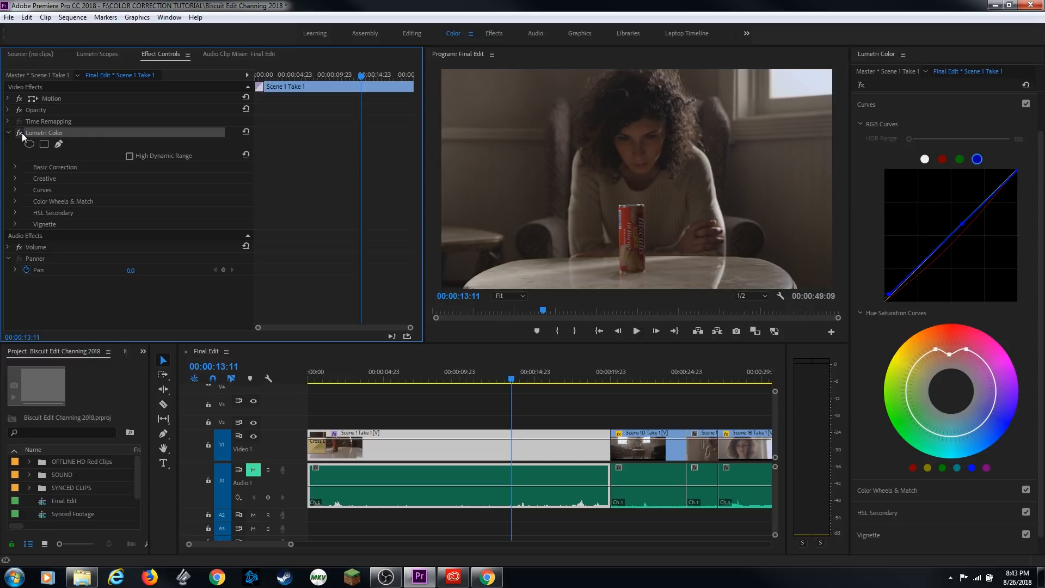
click(23, 136)
click(21, 135)
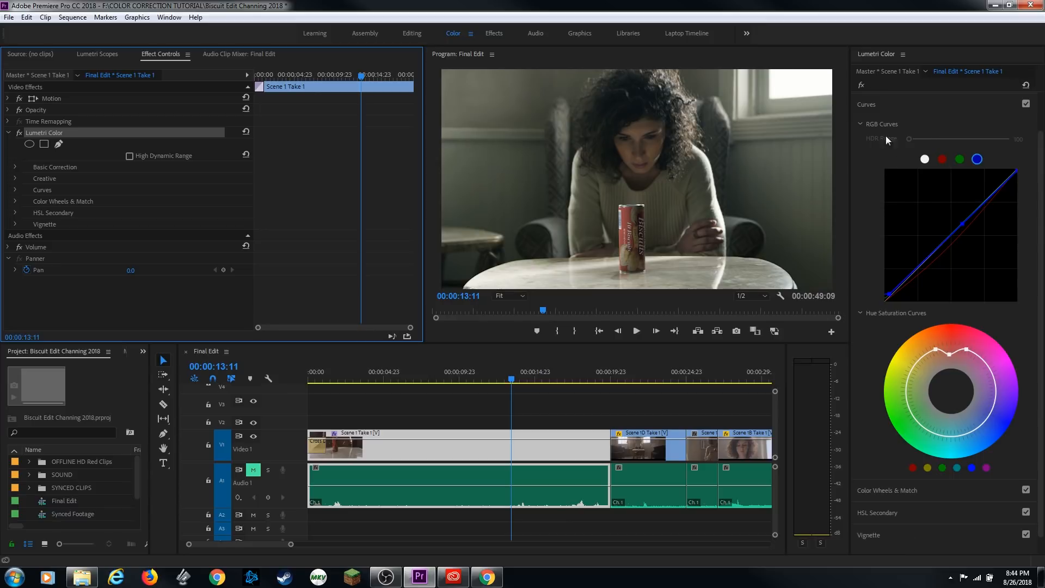
Darken the edges of the Scene 1 Take 1 shot with a vignette Amount of -0.3
click(876, 106)
click(900, 218)
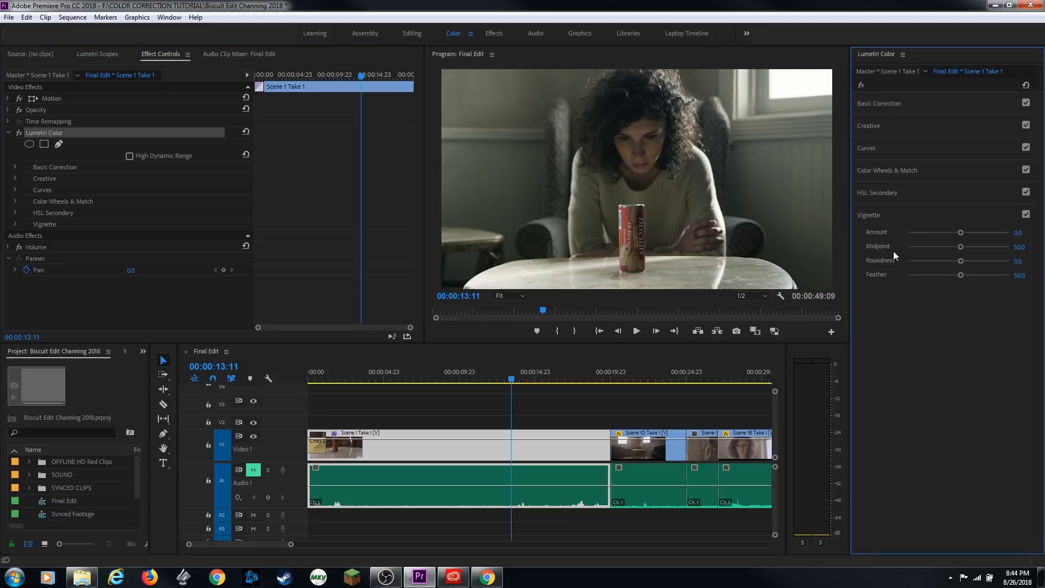
drag(961, 234, 954, 233)
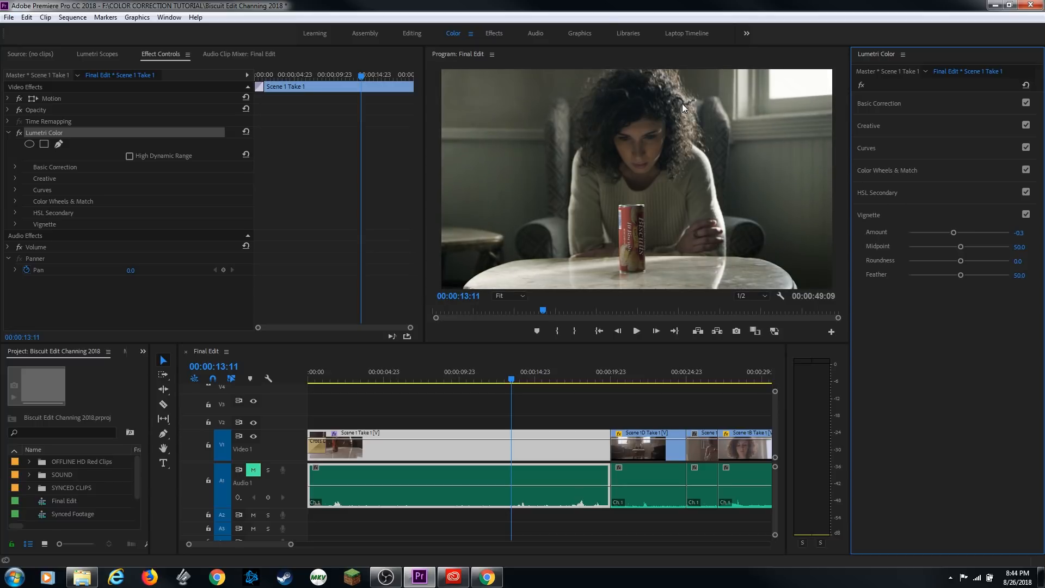
Compare the Scene 1 Take 1 shot with and without its vignette by switching the Vignette section off and on
click(1027, 215)
click(1026, 215)
click(1027, 215)
click(1027, 215)
Play through to the Scene 1D Take 1 clip and reduce the scopes to only the Waveform (Luma)
key(space)
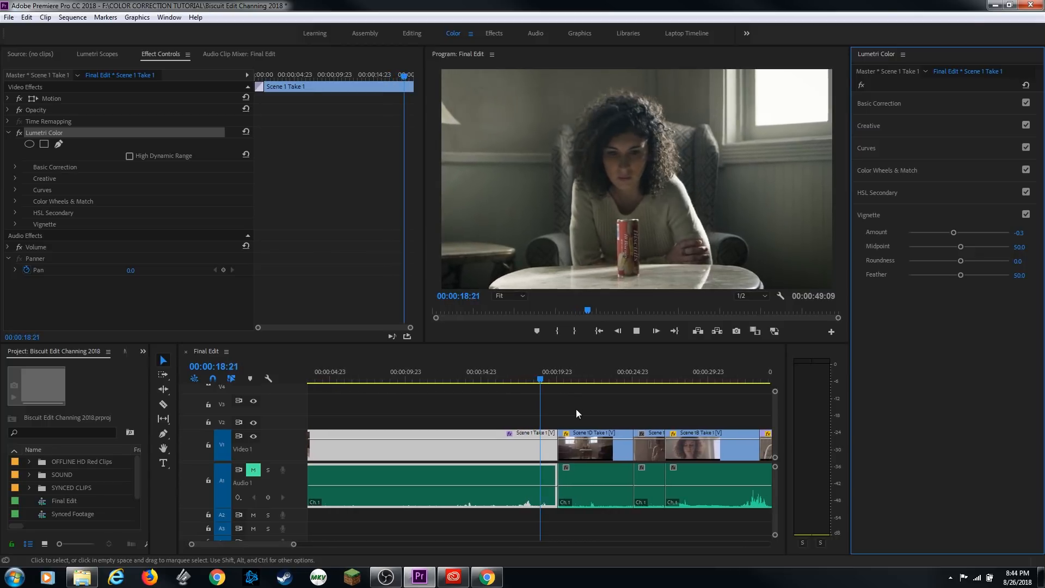
key(space)
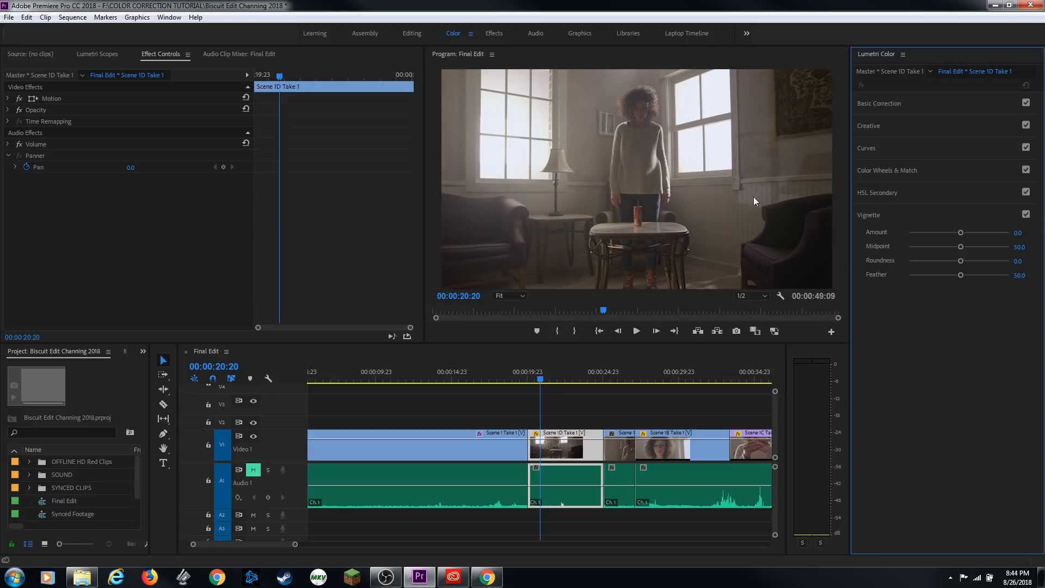
click(111, 54)
right_click(137, 185)
click(185, 240)
right_click(134, 155)
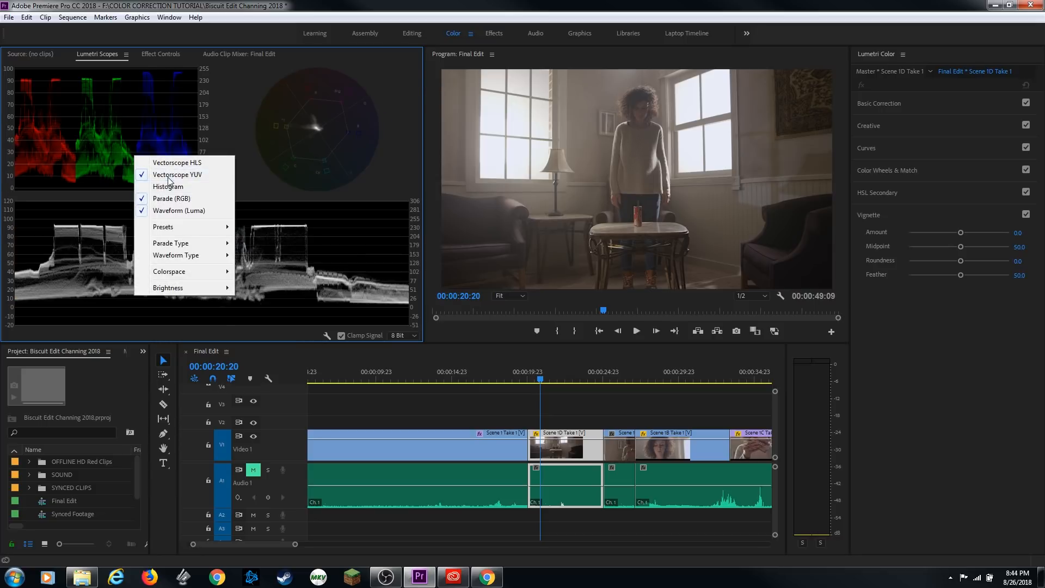
click(169, 175)
right_click(160, 167)
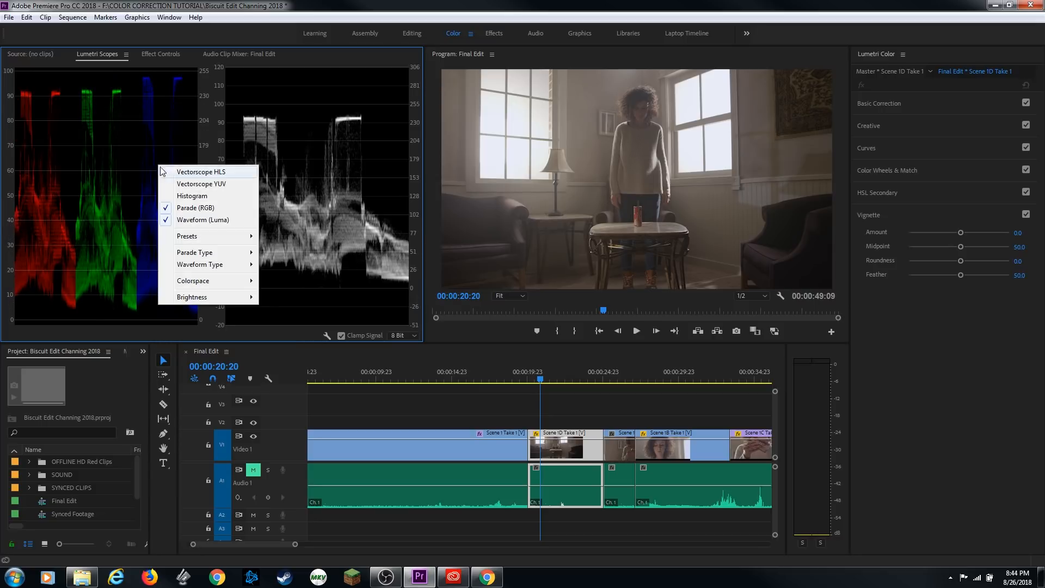
click(189, 208)
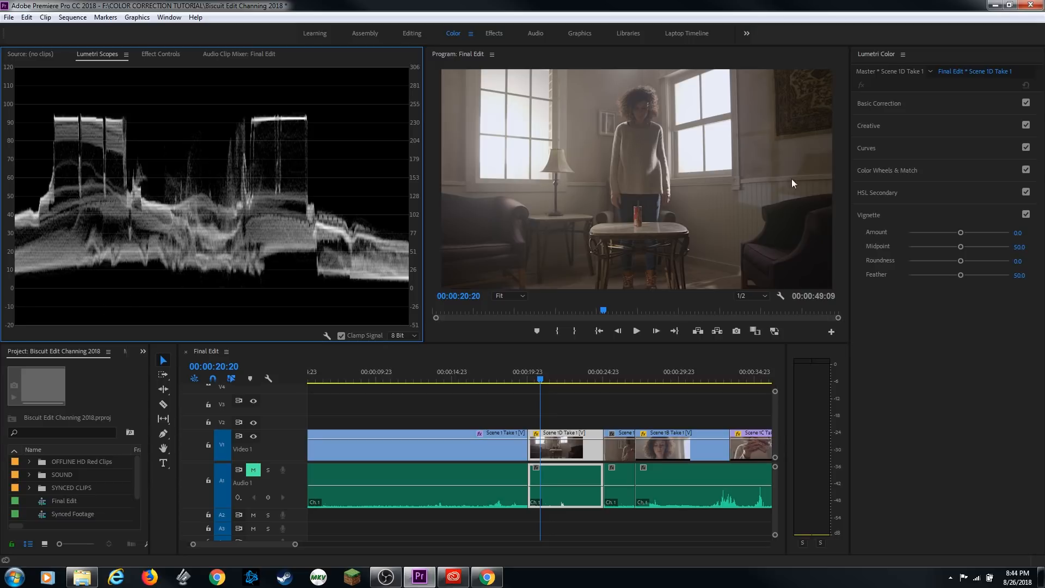
Set Scene 1D Take 1's basic correction to Exposure 0.5, Blacks -1.6 and Contrast 67.6, undoing and redoing the contrast to compare
click(908, 104)
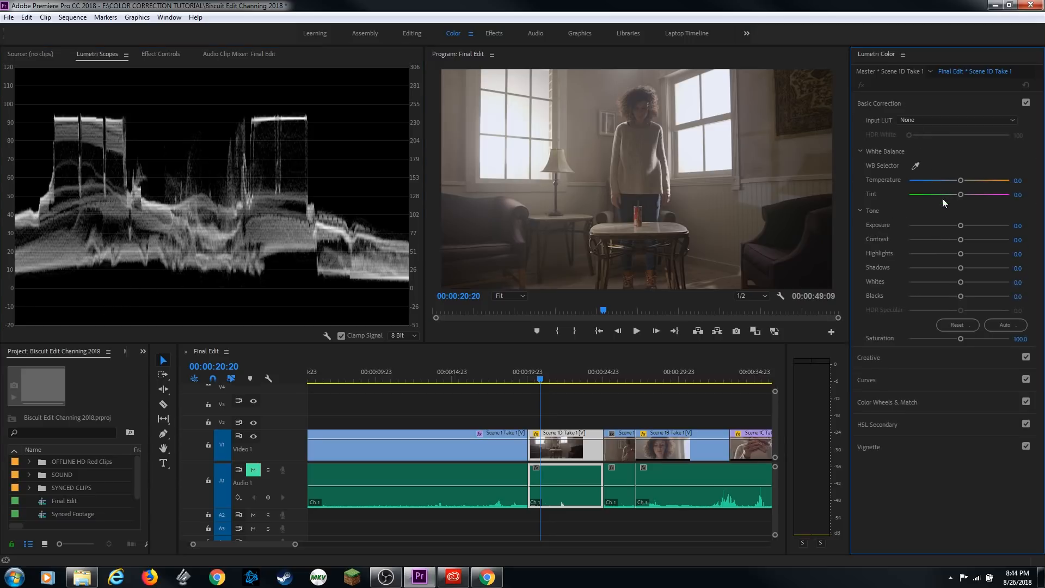
click(962, 229)
drag(962, 228, 965, 228)
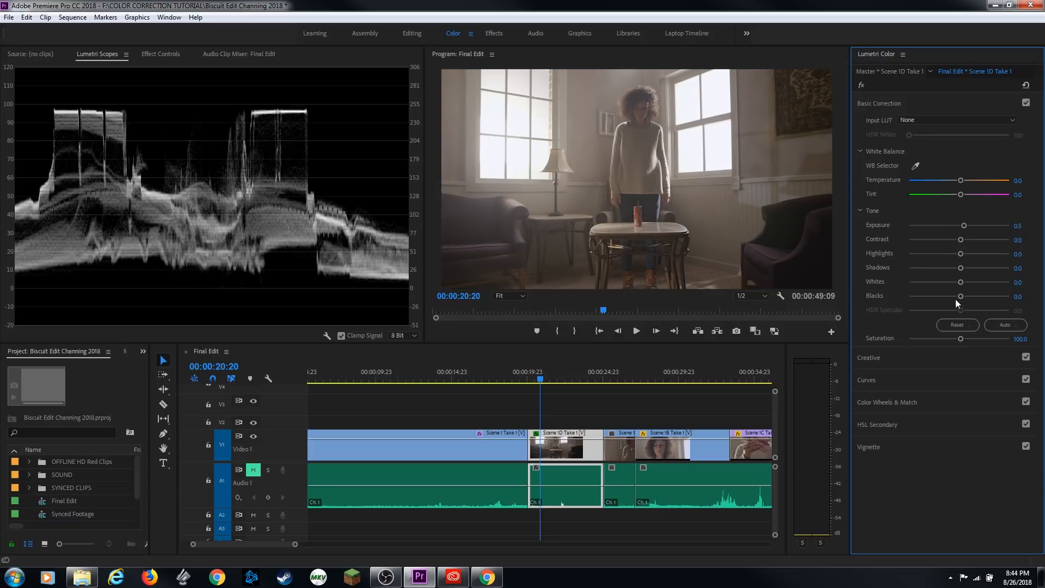
drag(960, 295, 959, 296)
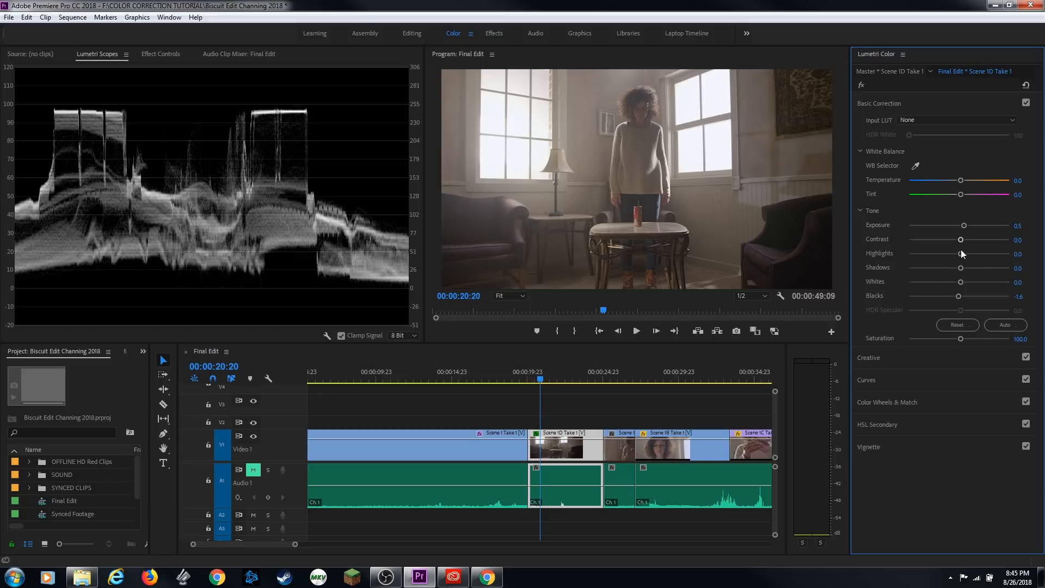
drag(962, 240, 992, 247)
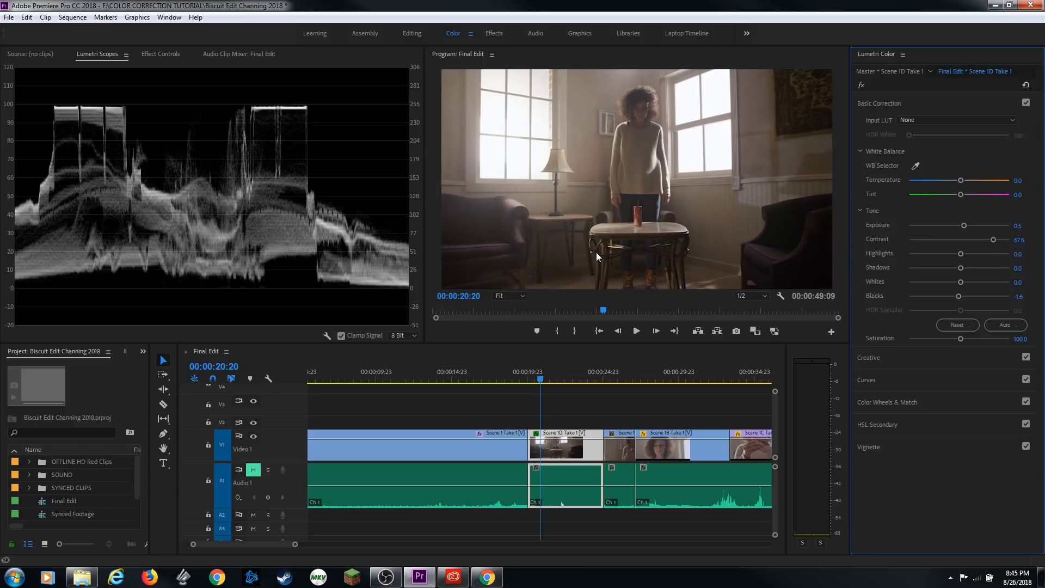
key(ctrl+z)
key(ctrl+shift+z)
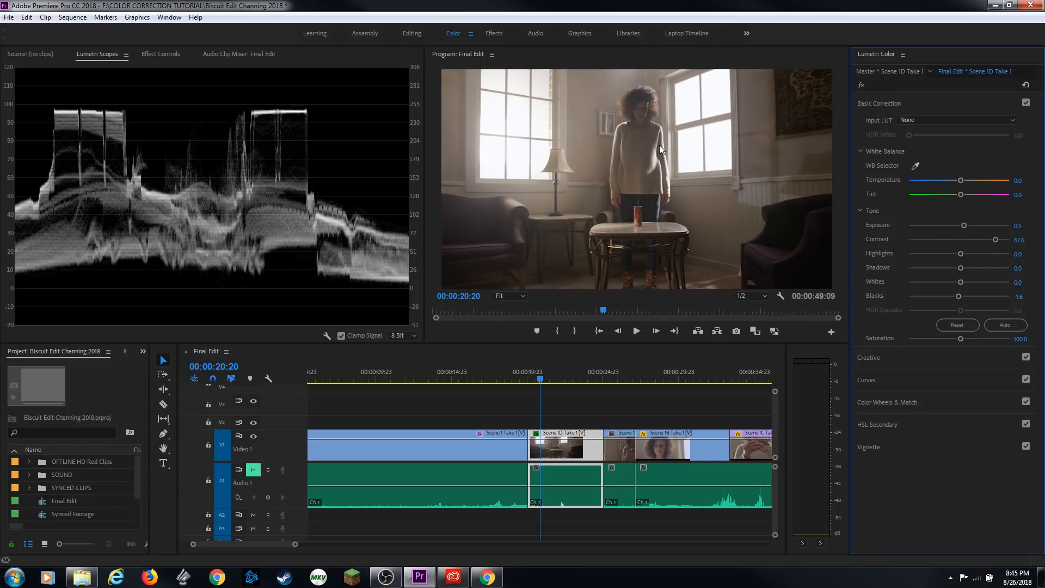
Switch the scopes from the luma waveform to only the Parade (RGB)
right_click(153, 106)
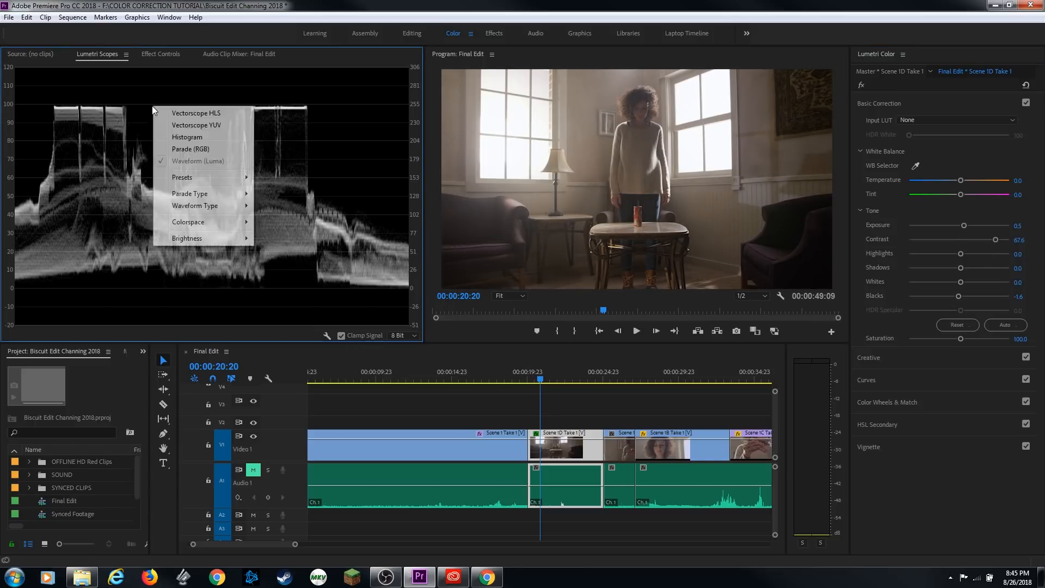
click(187, 149)
right_click(98, 174)
click(121, 216)
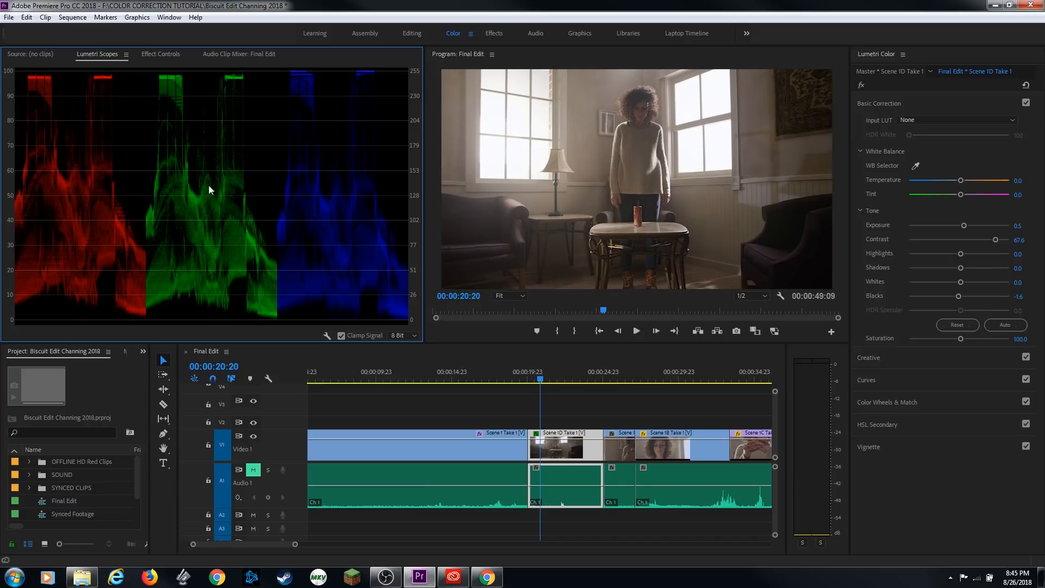
Lower the midtones of the red and green RGB curves slightly, and compare the shot with Curves off and on
click(915, 386)
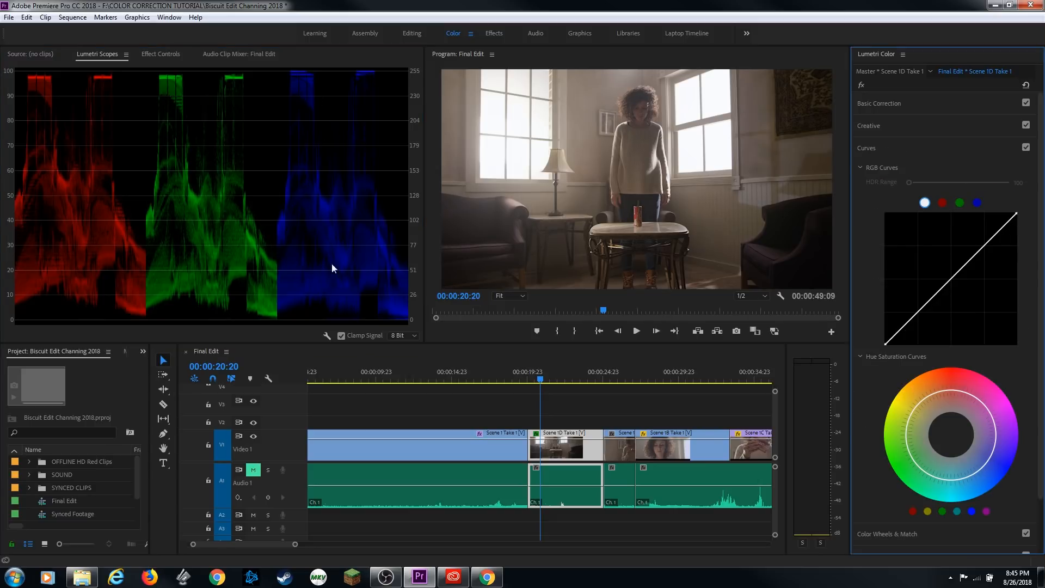
click(940, 203)
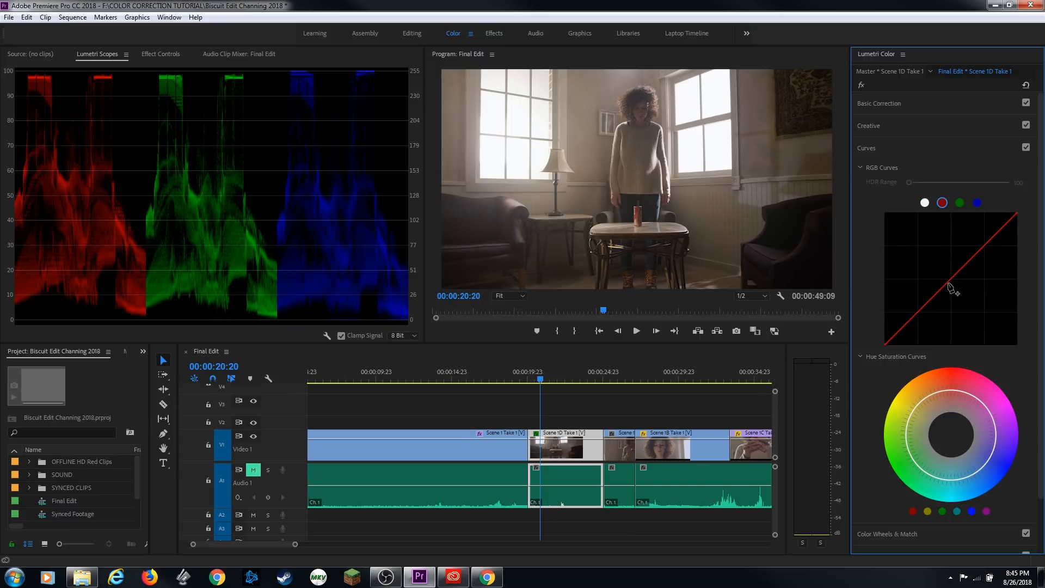
drag(950, 287, 952, 290)
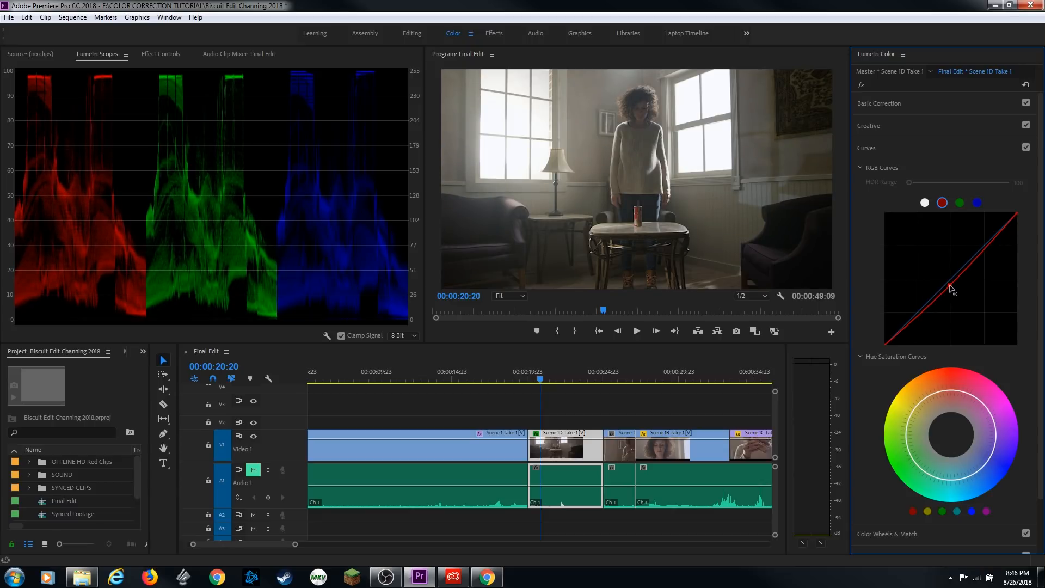
click(960, 203)
drag(951, 283, 952, 287)
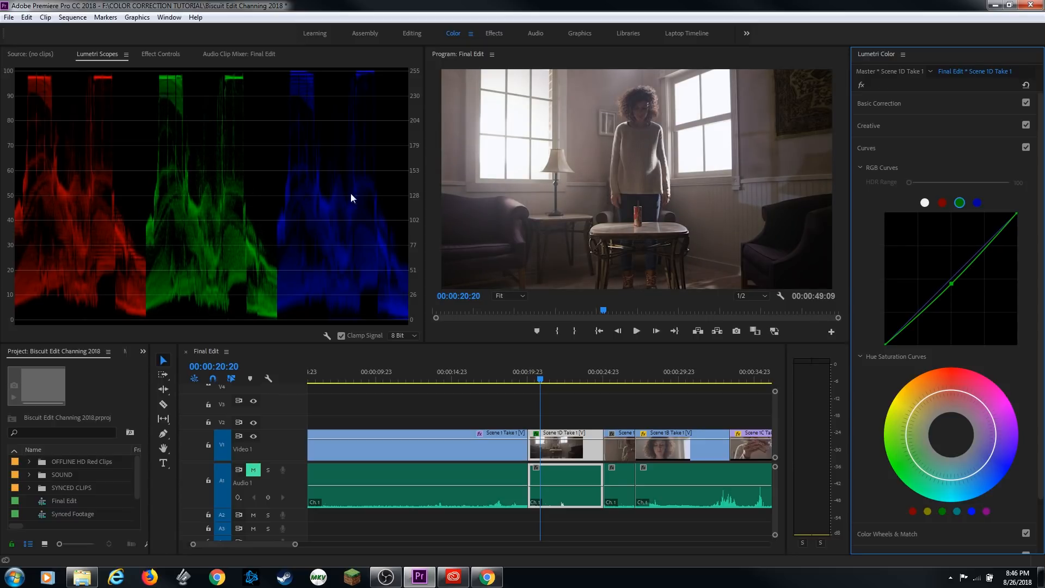
click(1027, 147)
click(1026, 147)
Show only the Vectorscope YUV in the scopes and lower the clip's basic correction Saturation to about 89.7
right_click(176, 185)
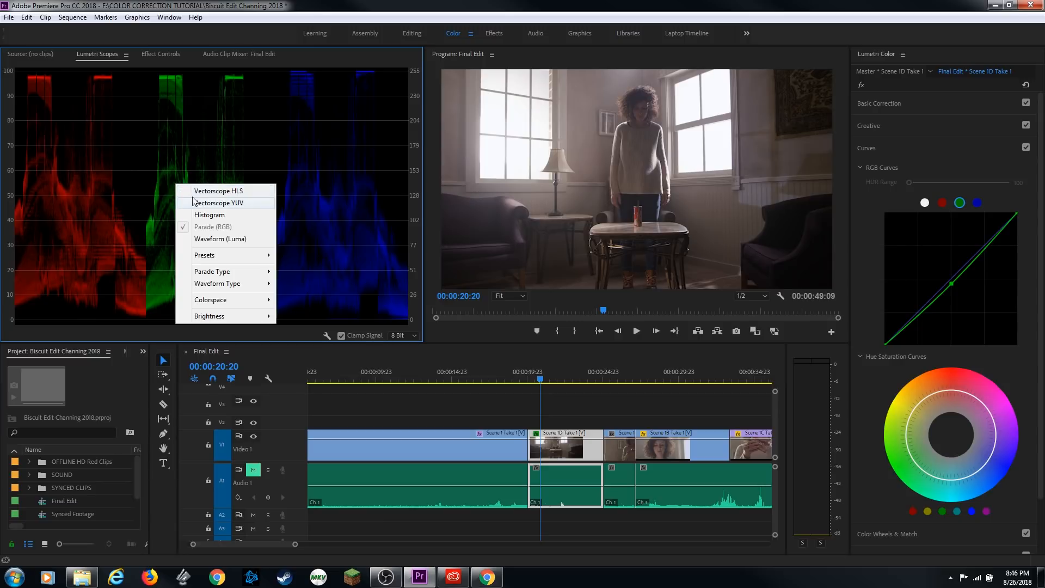
click(210, 203)
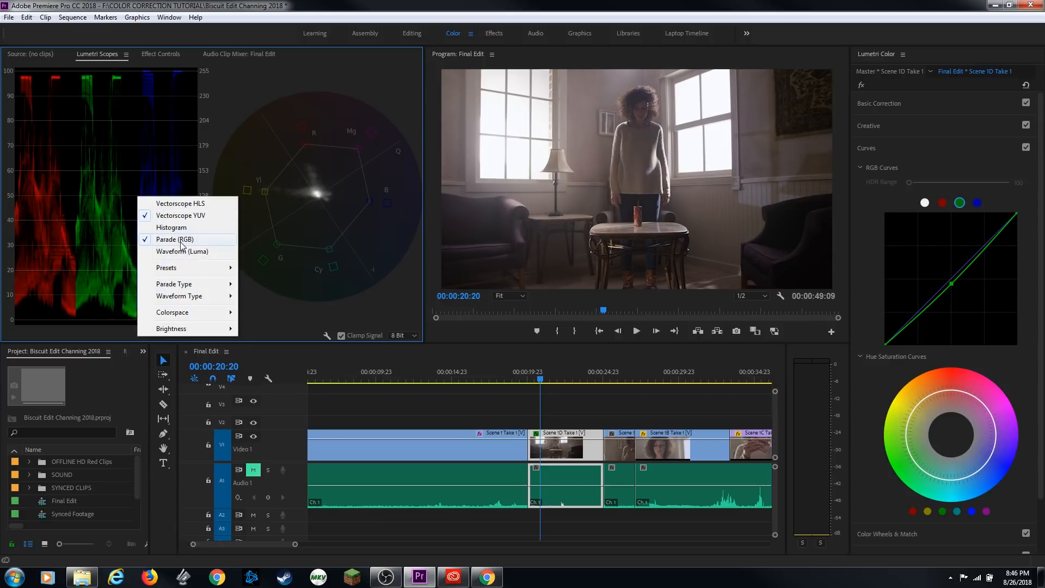
click(208, 226)
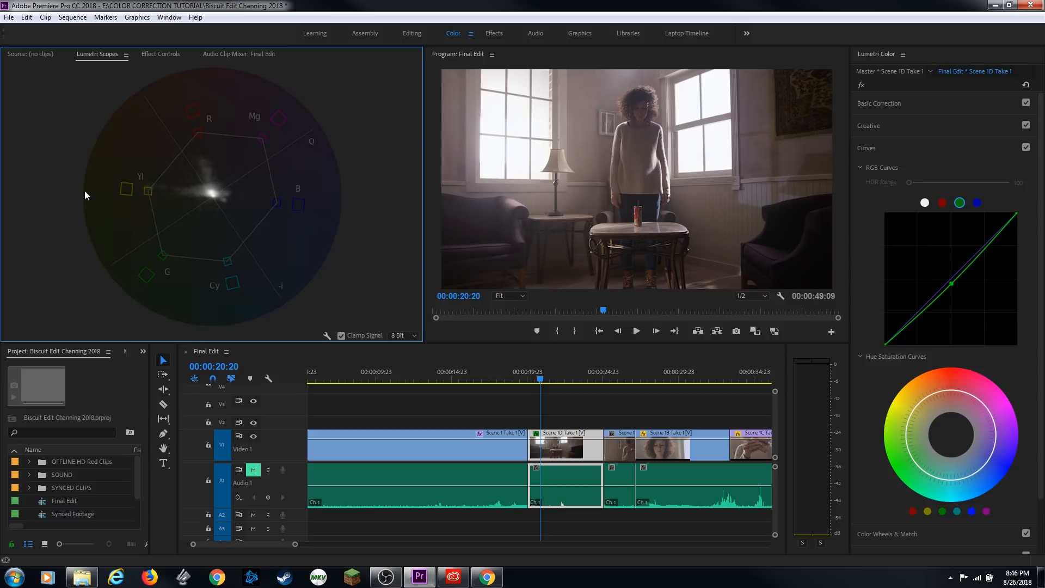
click(914, 109)
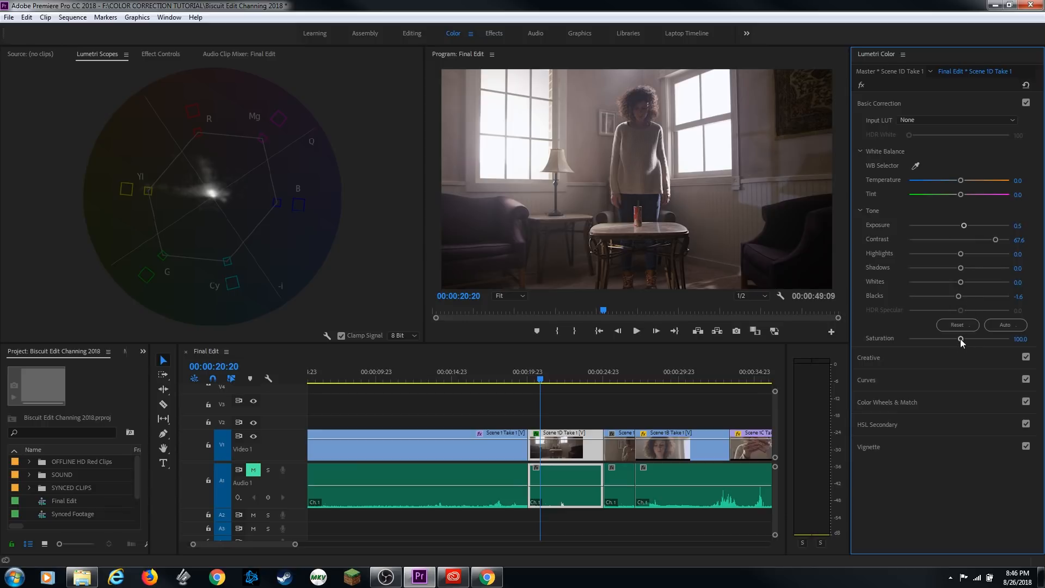
drag(960, 340, 955, 338)
Compare the color of Scene 1 Take 1 and Scene 1D Take 1 by playing across the cut and jumping between them
click(524, 403)
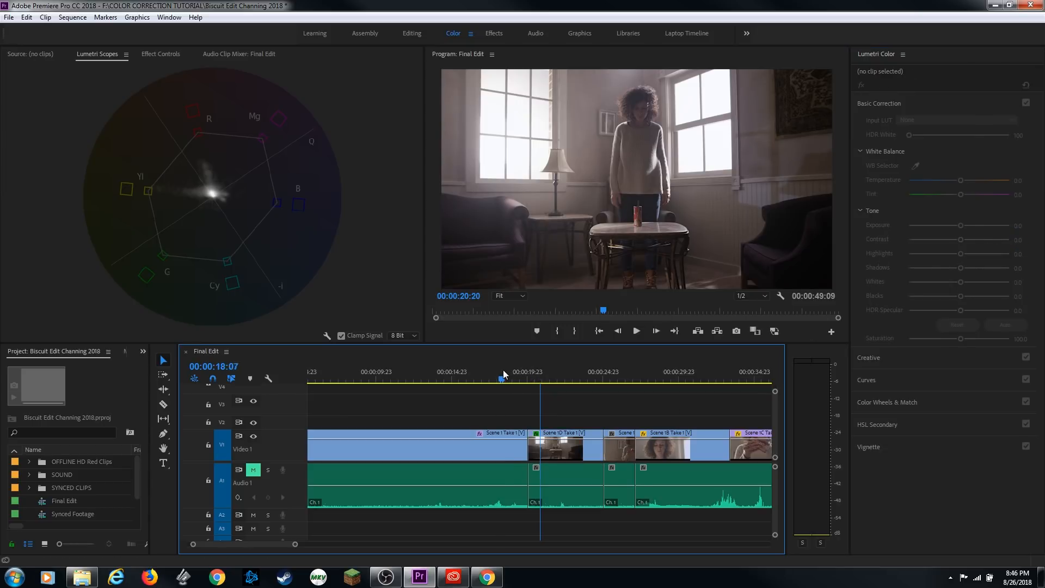
click(498, 371)
key(space)
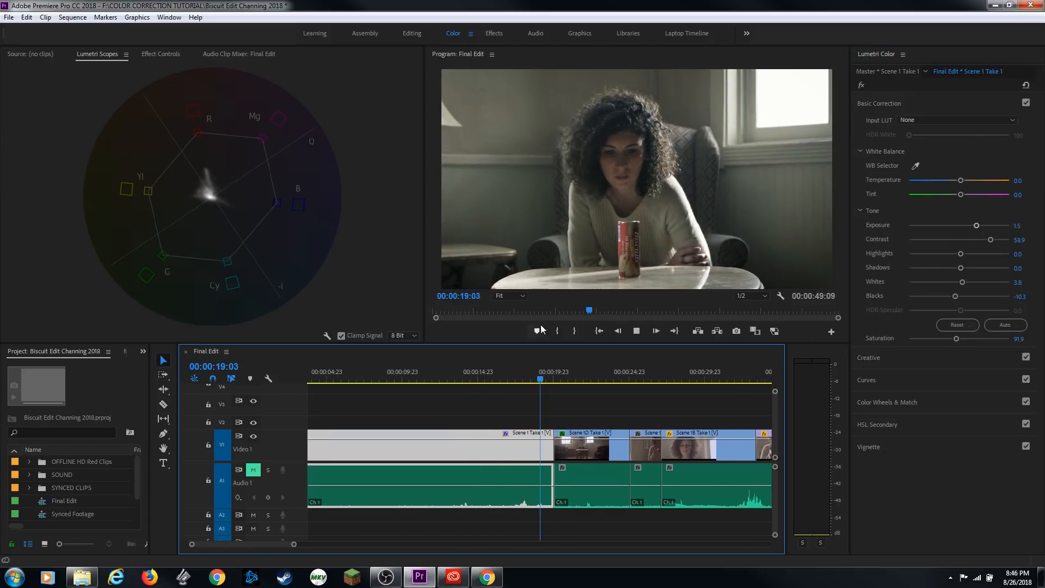
key(space)
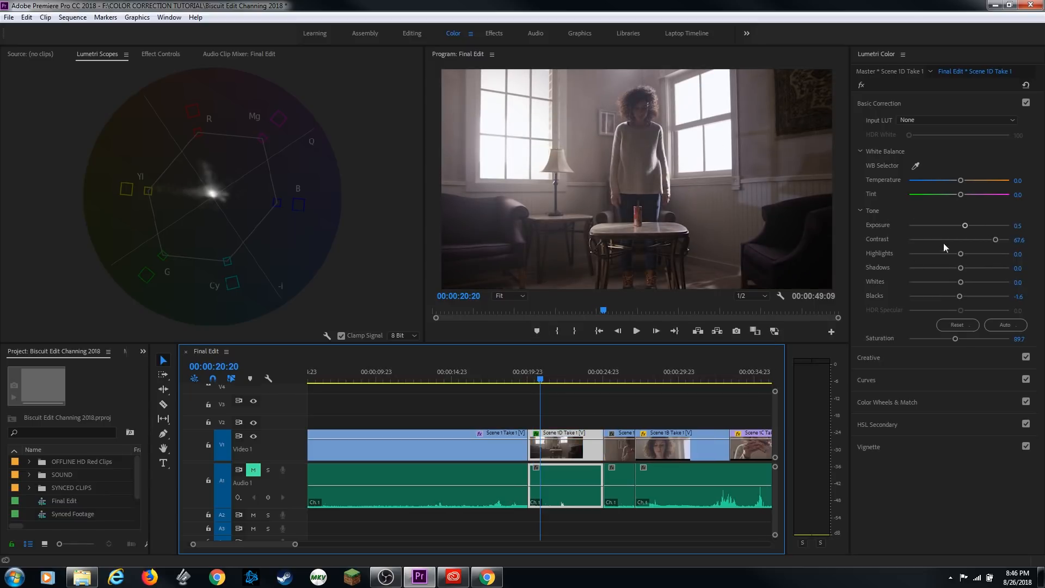
click(524, 375)
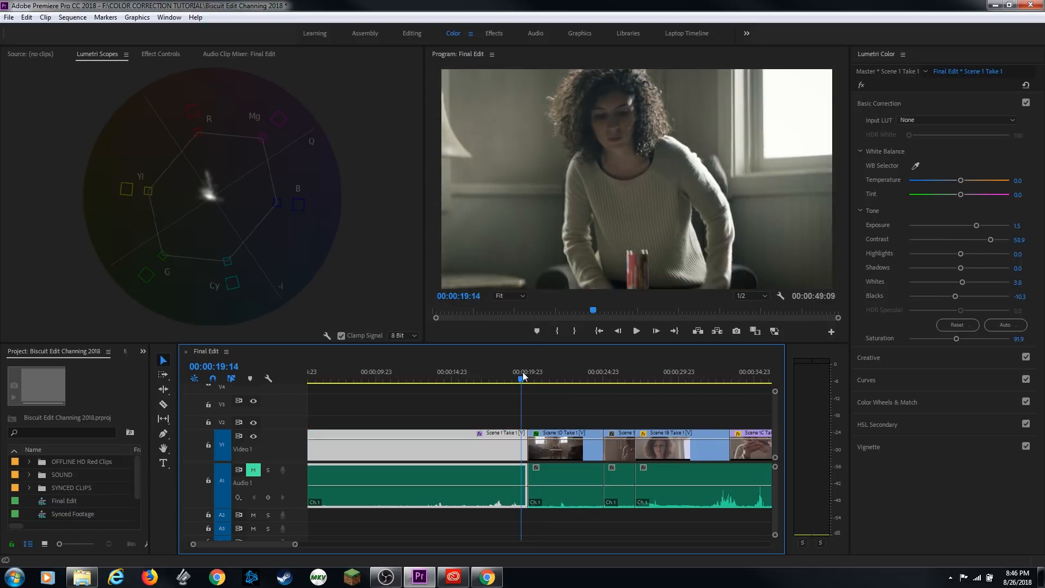
key(Left)
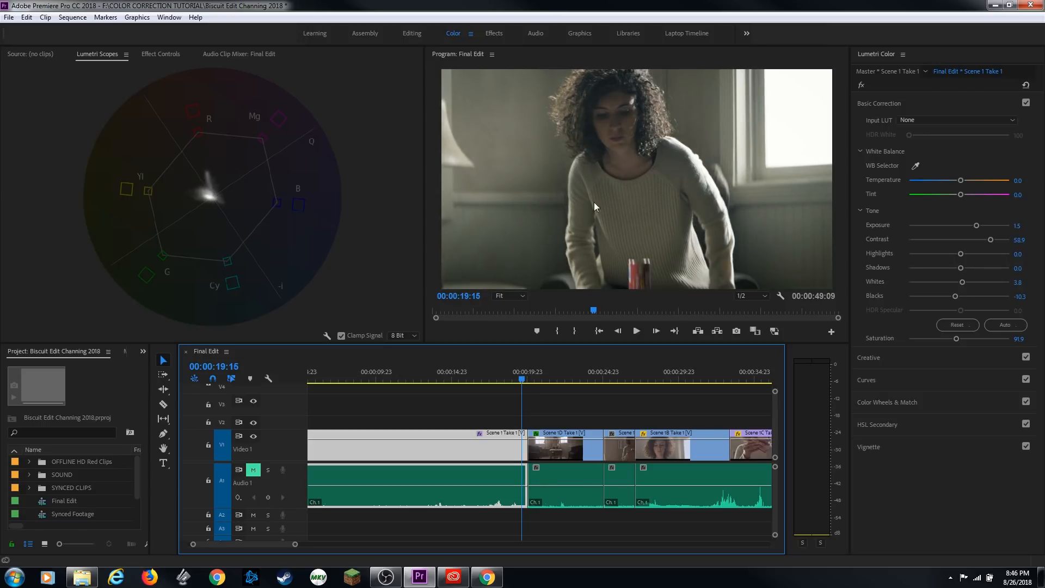
click(541, 375)
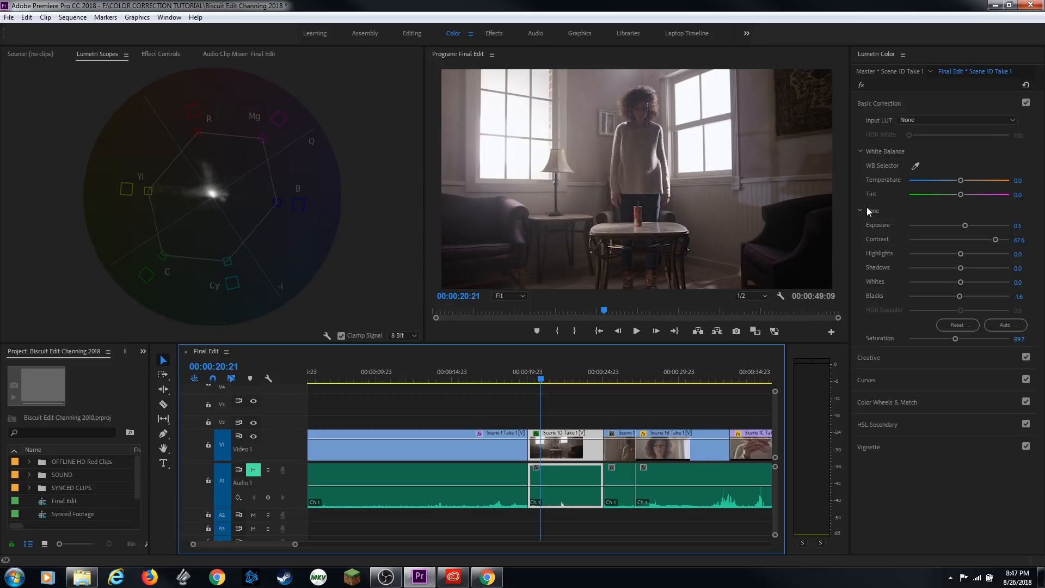
click(505, 375)
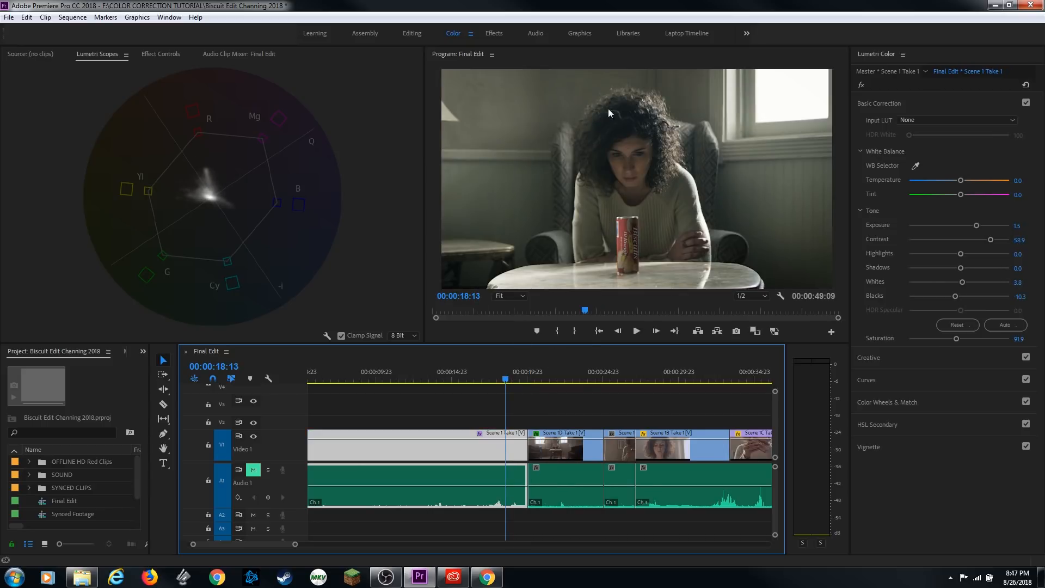
click(554, 371)
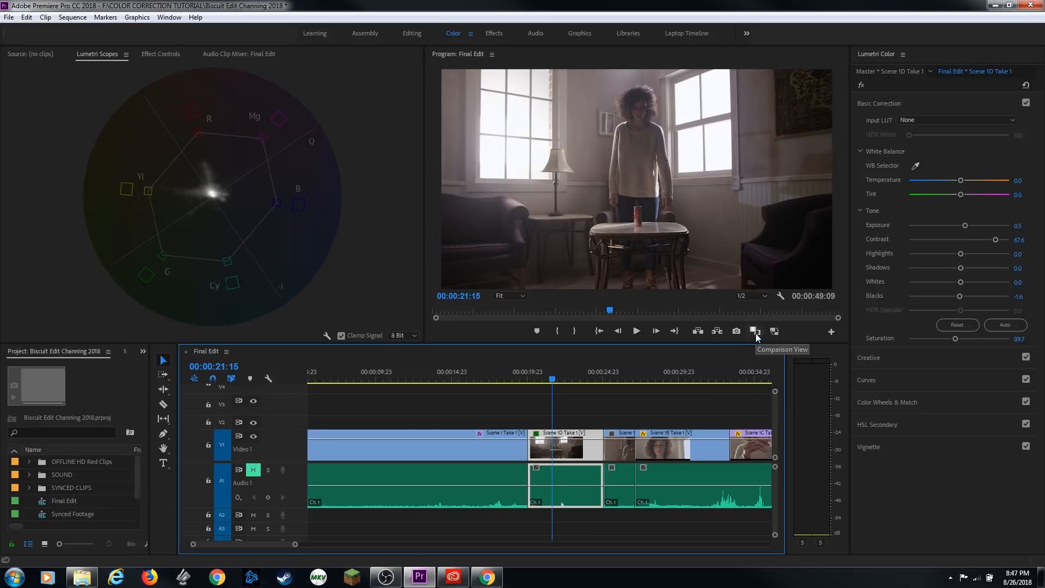
click(831, 332)
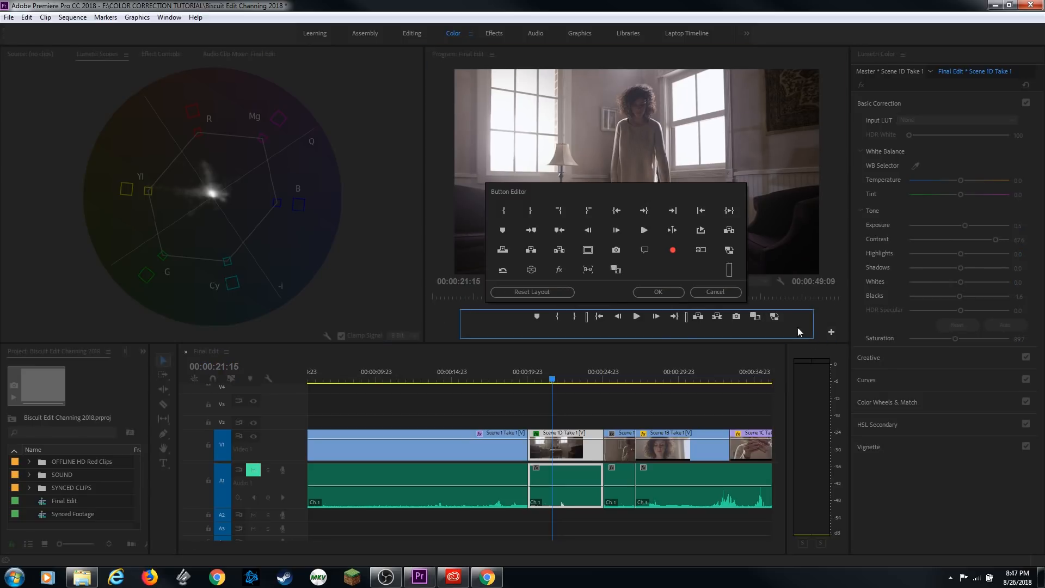
mouse_move(616, 270)
mouse_down()
mouse_move(759, 318)
mouse_move(678, 300)
mouse_move(615, 270)
mouse_up()
click(715, 292)
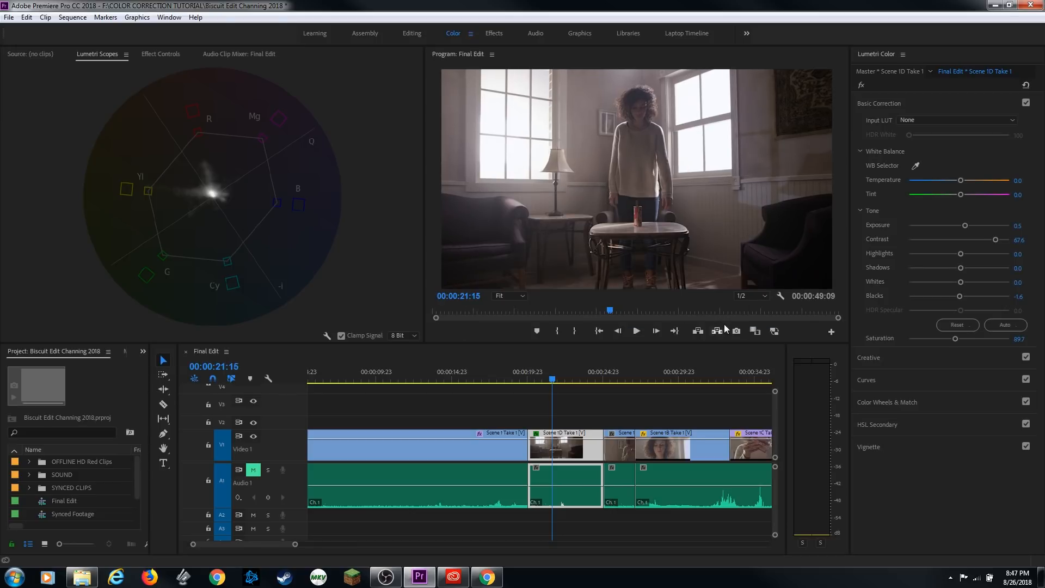
Turn on Comparison View with the Scene 1 Take 1 frame at 00:00:15:07 as reference and maximize the Program monitor
click(757, 332)
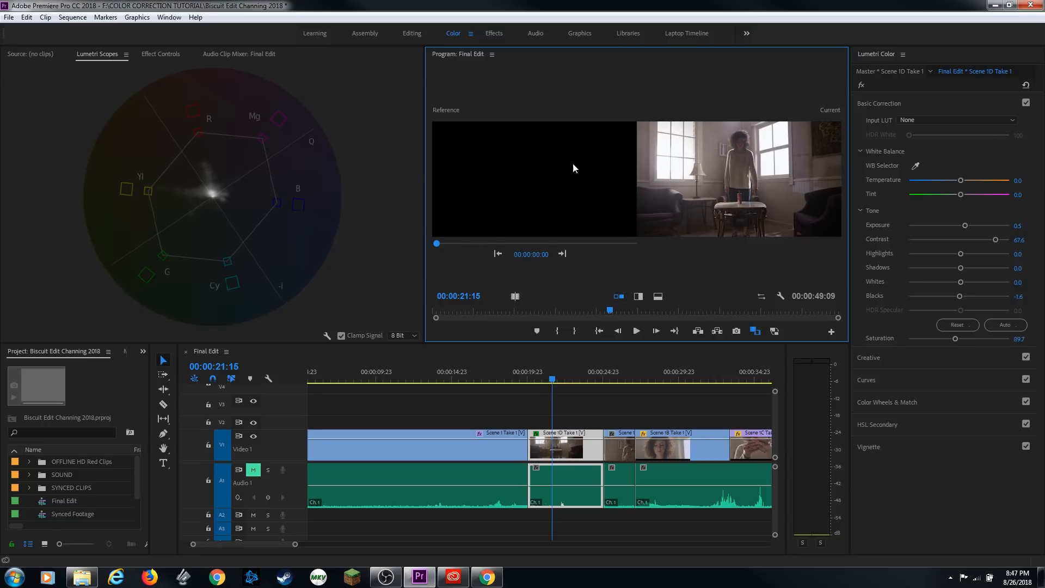
click(558, 256)
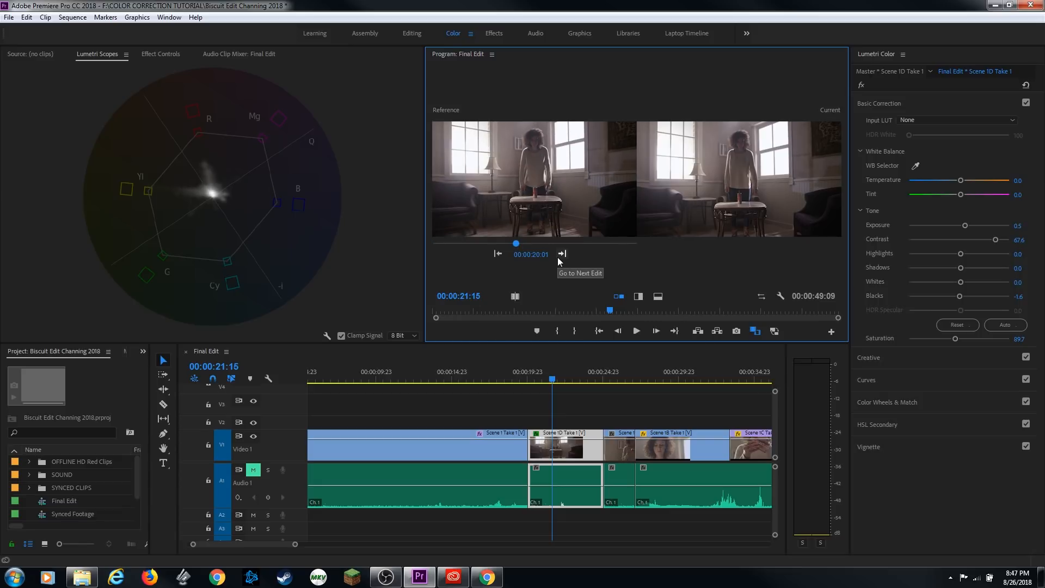
click(559, 256)
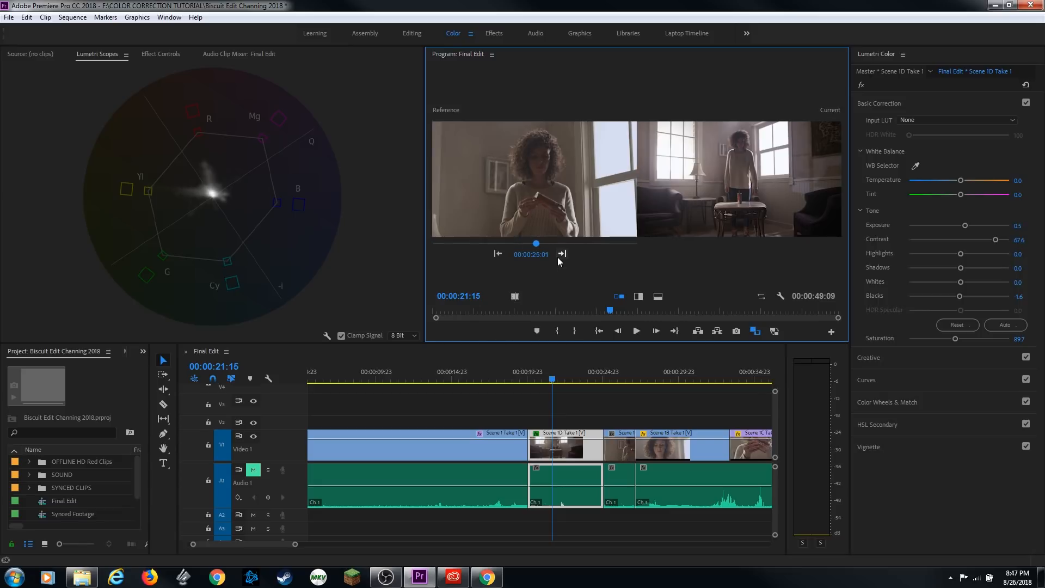
click(499, 254)
click(441, 244)
drag(441, 246, 499, 259)
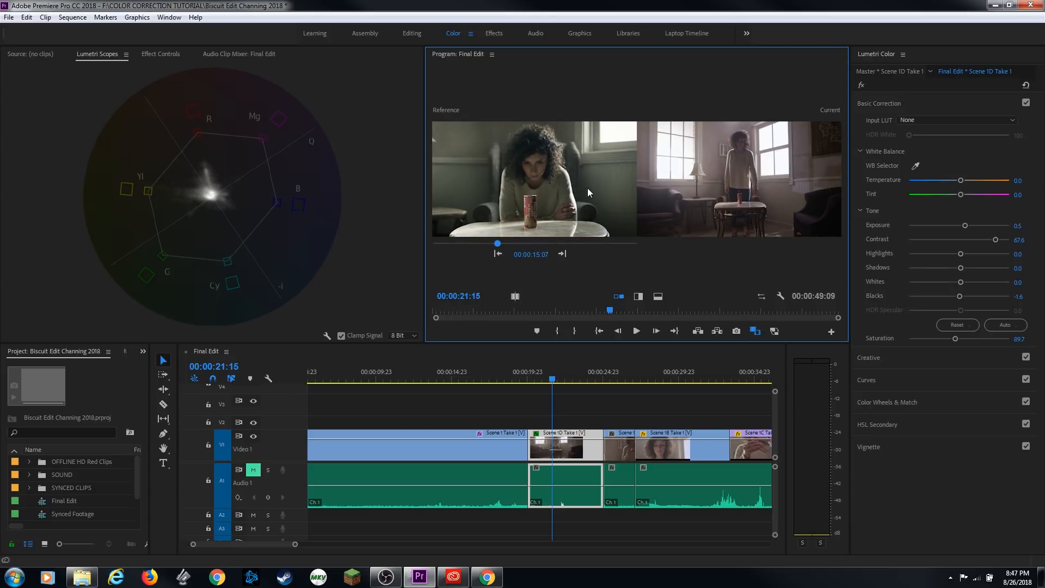
key(grave)
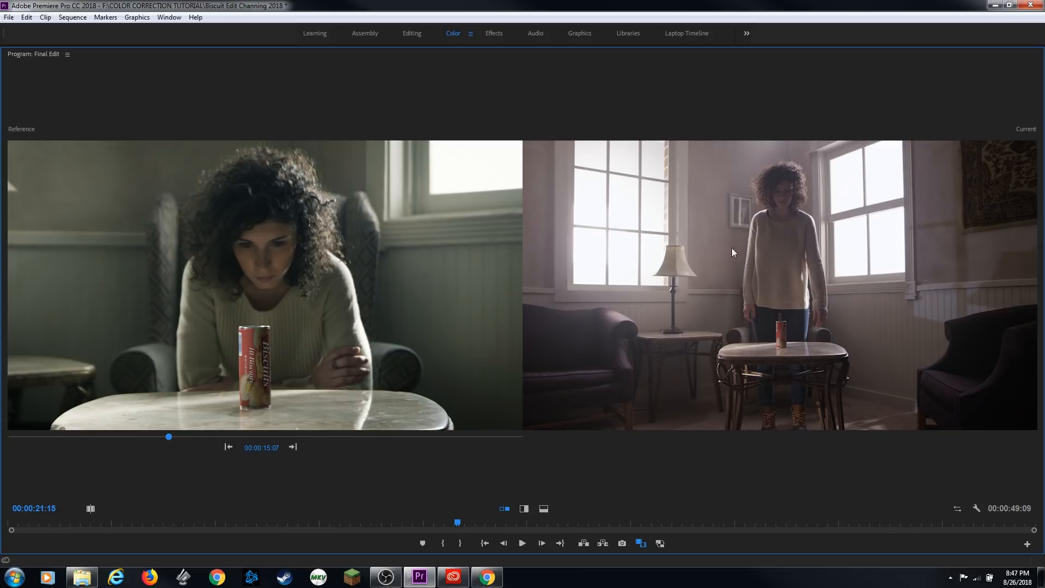
Set the Tint of Scene 1D Take 1 to -15.7 and compare Scene 1 Take 1 at 00:00:17:10 with the reference frame at 00:00:20:08
key(grave)
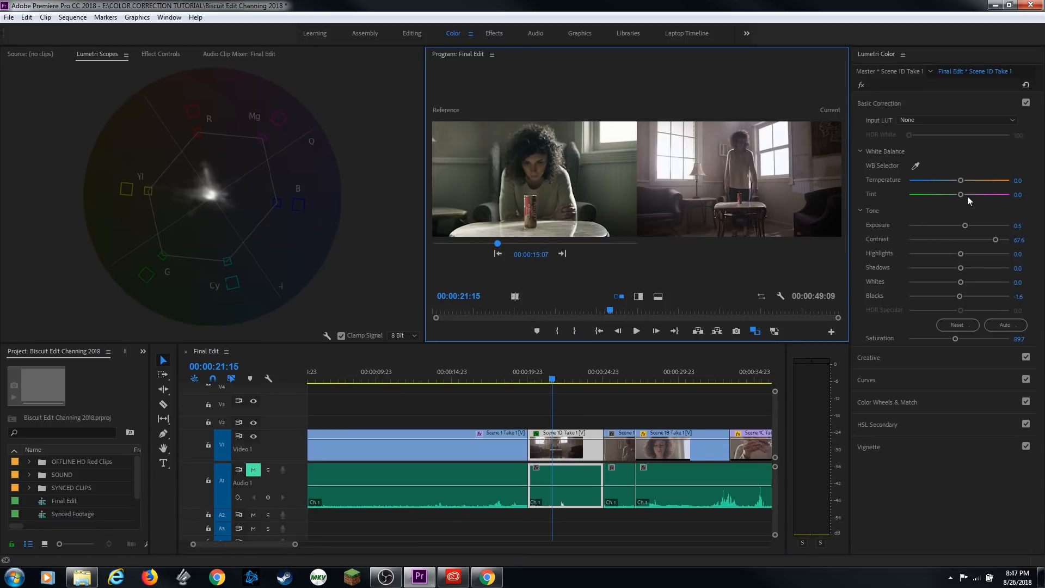
drag(960, 195, 952, 195)
click(489, 381)
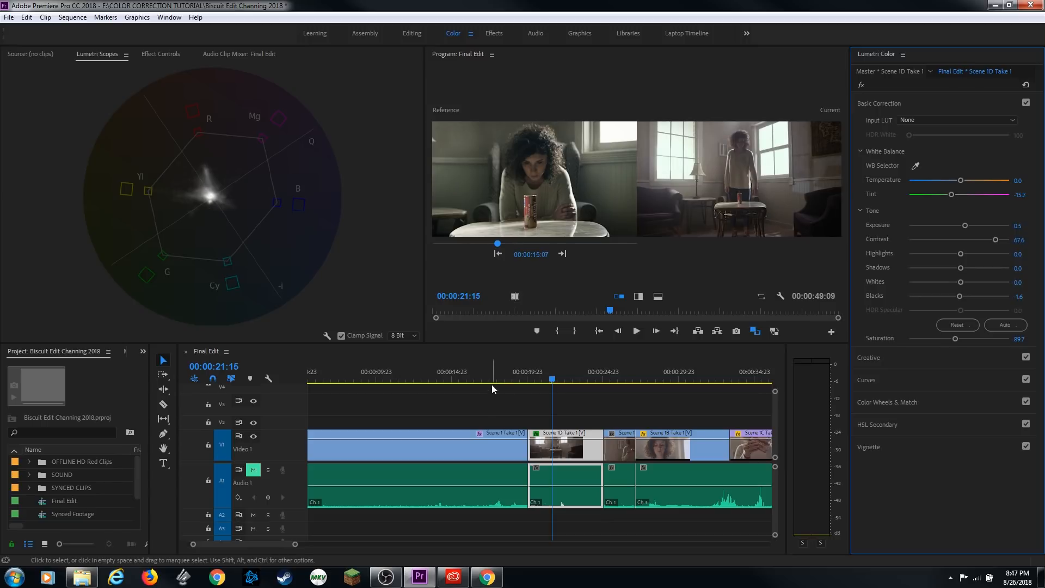
drag(502, 250, 520, 254)
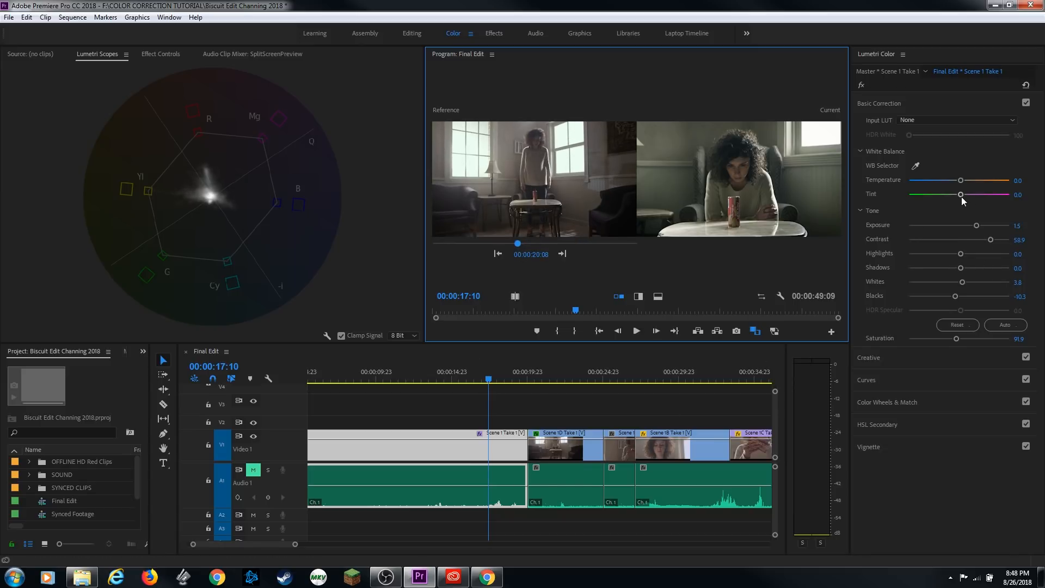
Set the Tint of Scene 1 Take 1 to 25.4 and inspect the side-by-side comparison in an enlarged Program monitor
click(961, 195)
drag(960, 196, 972, 198)
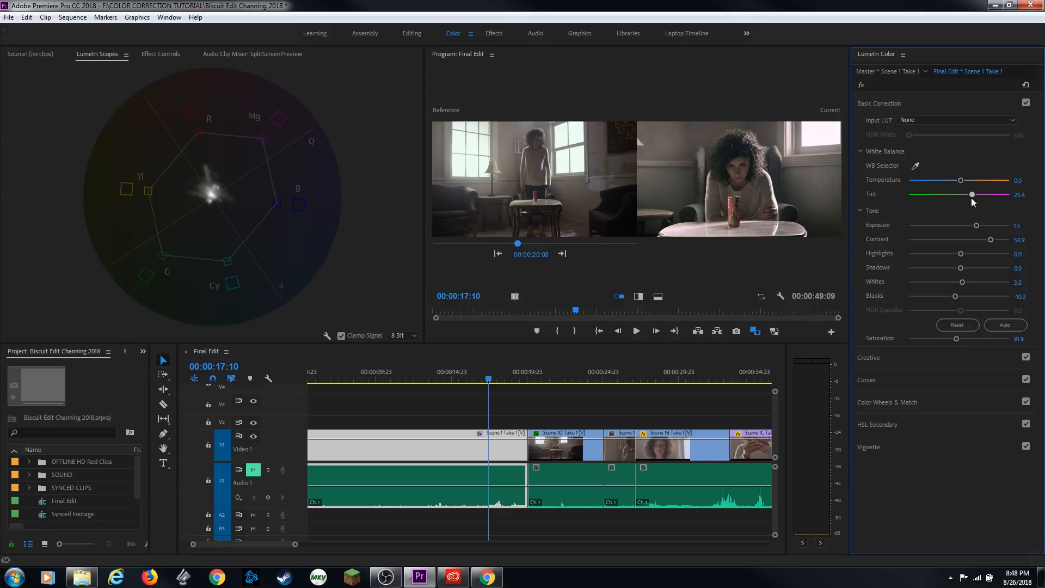
key(grave)
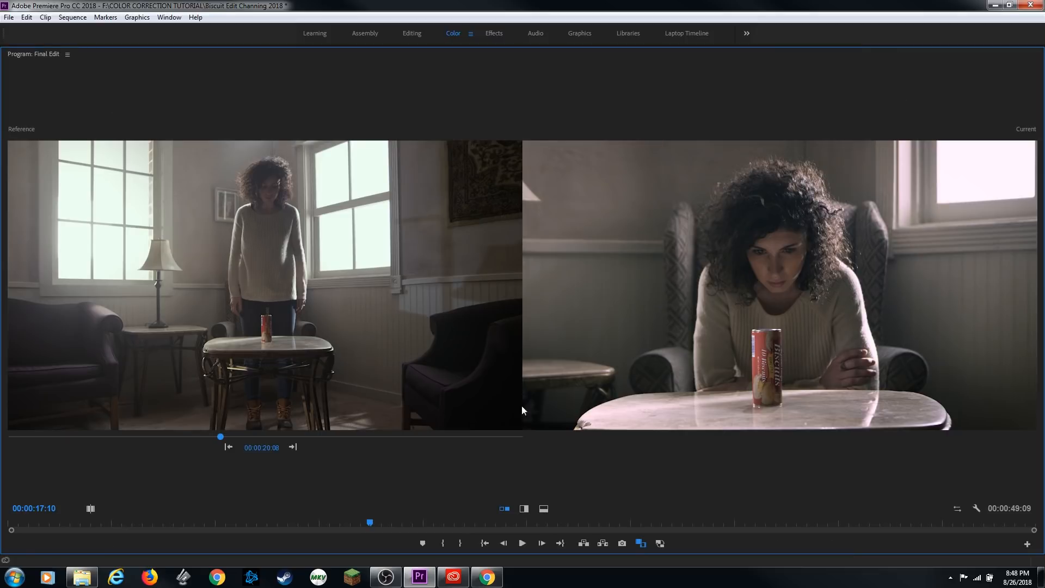
key(grave)
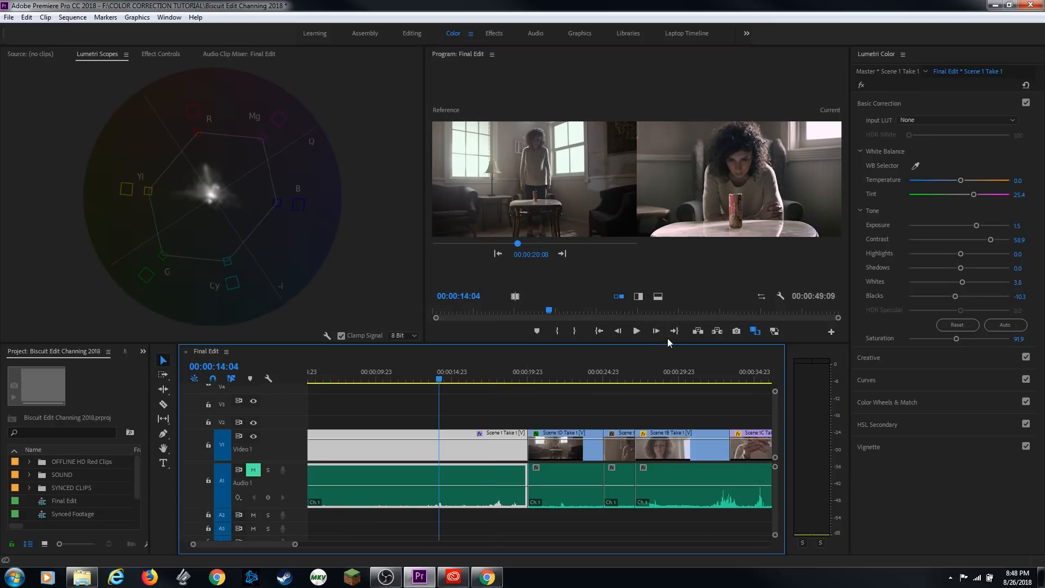
Turn off Comparison View and show only the Waveform (Luma) scope for the short clip at 00:00:25:14
click(755, 331)
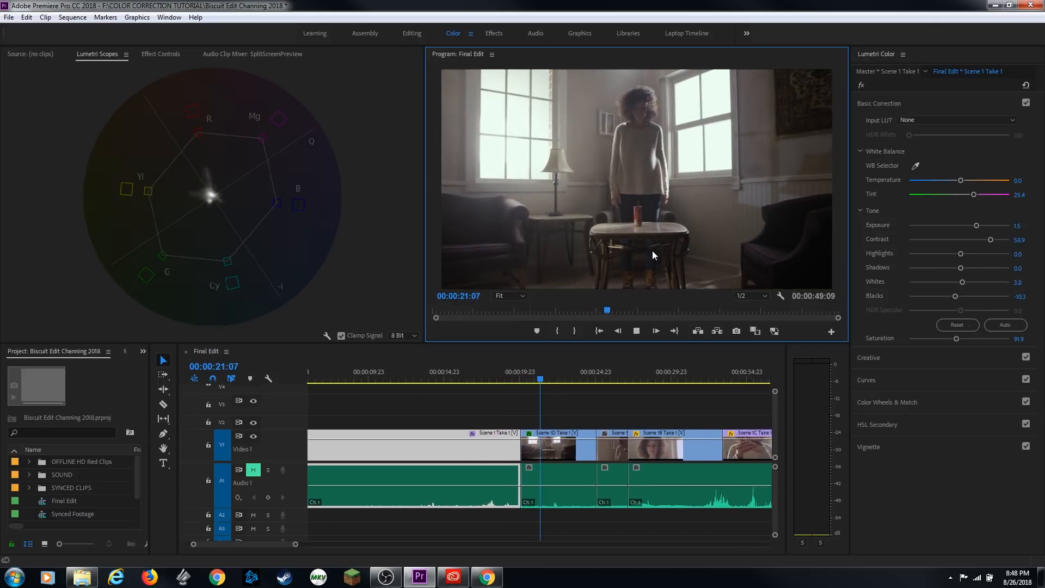
click(585, 377)
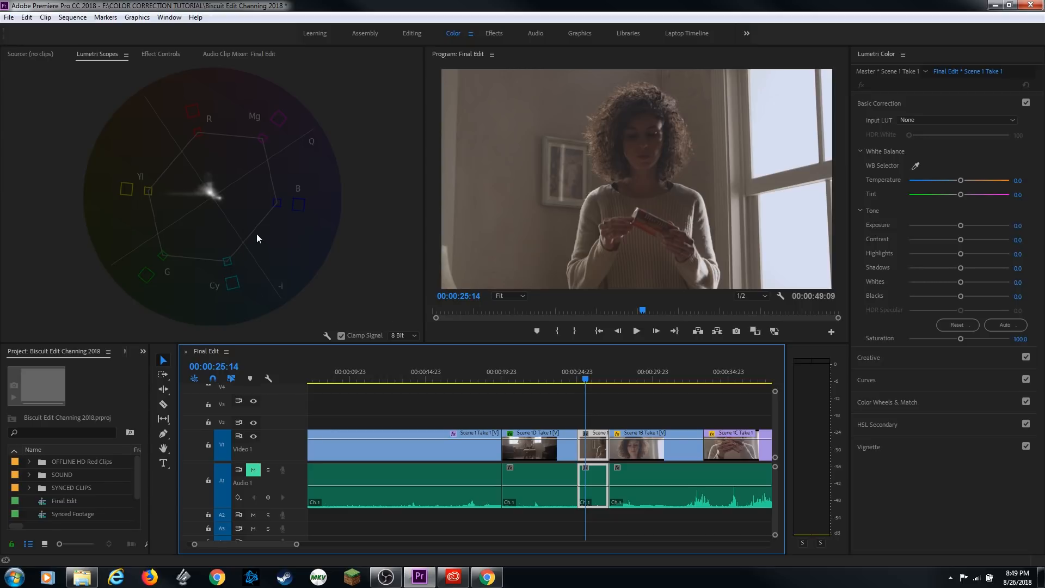
right_click(226, 226)
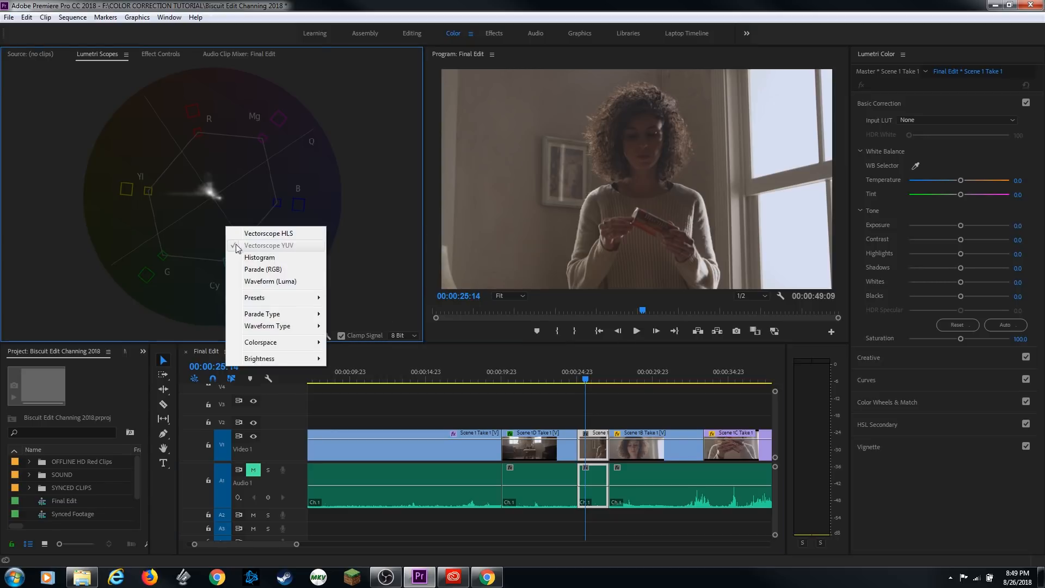
click(253, 282)
right_click(87, 183)
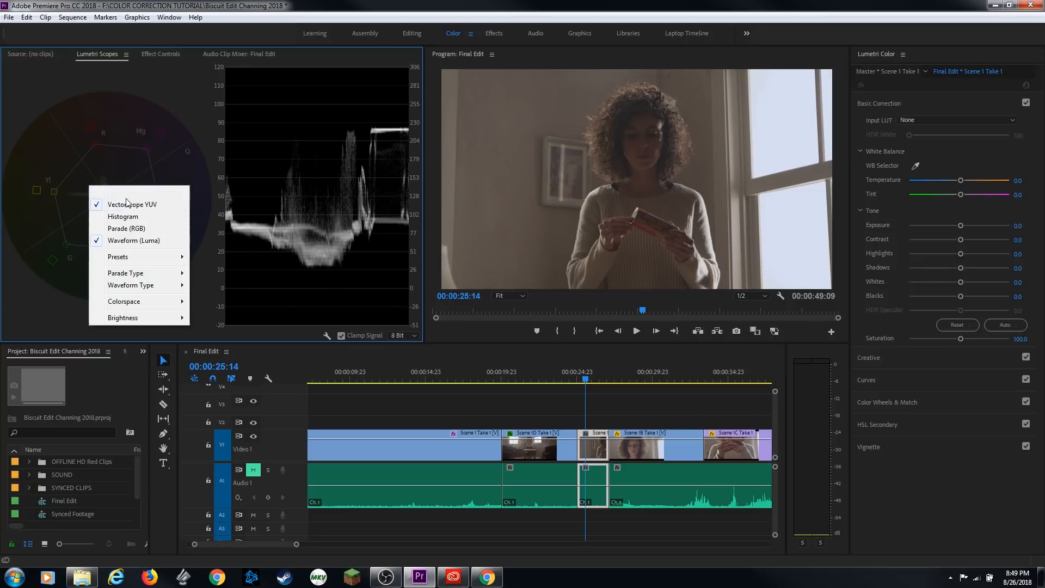
click(120, 211)
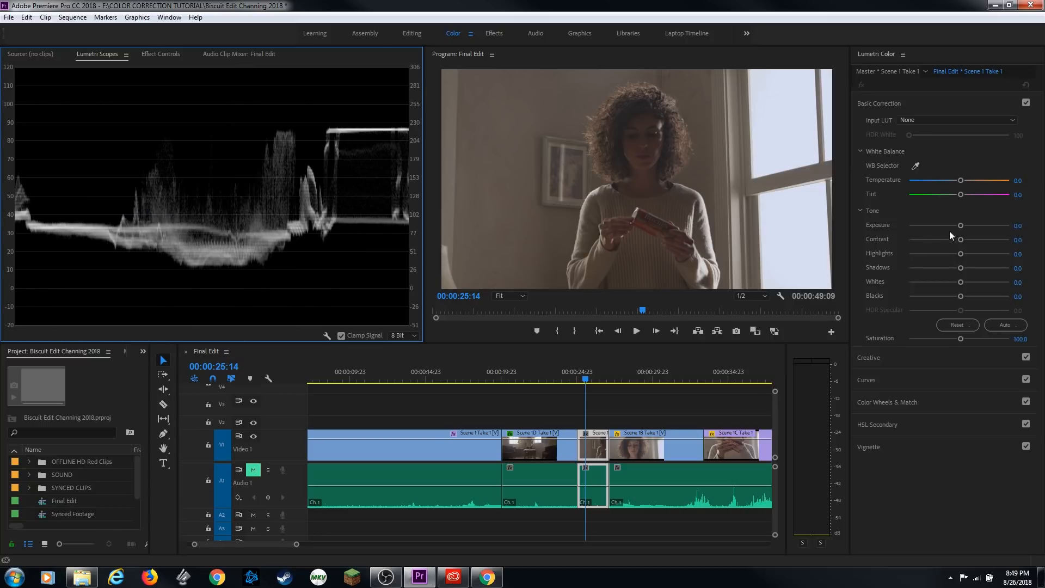
Set the clip's Exposure to 0.9, Whites to 14.6 and Blacks to -36.2, and show only the Parade (RGB) scope
drag(961, 226, 968, 227)
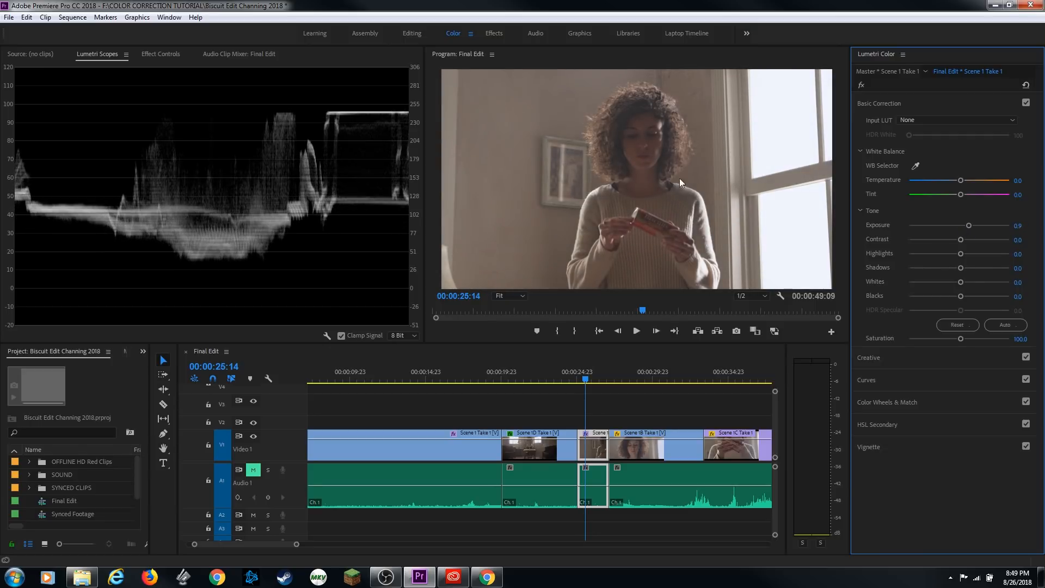
drag(961, 283, 967, 282)
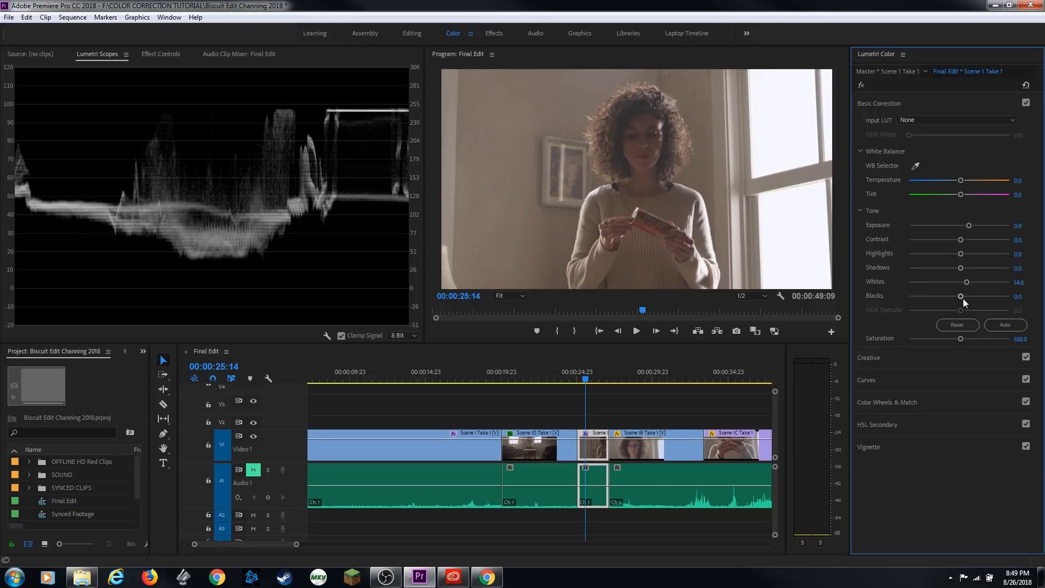
drag(961, 296, 940, 296)
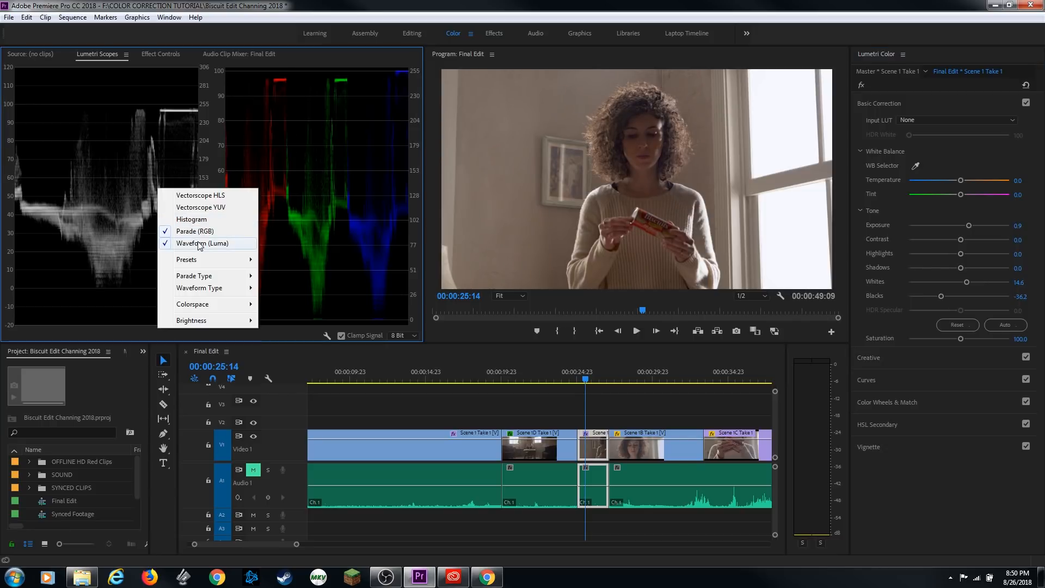
click(218, 240)
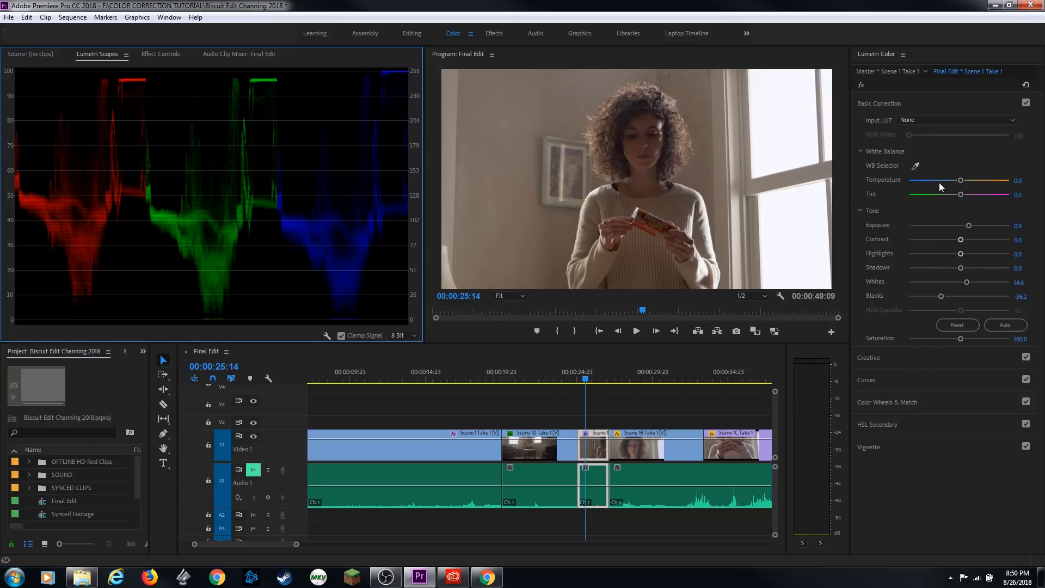
Try a Temperature of -7.0 on the clip and reset it
drag(961, 184, 958, 181)
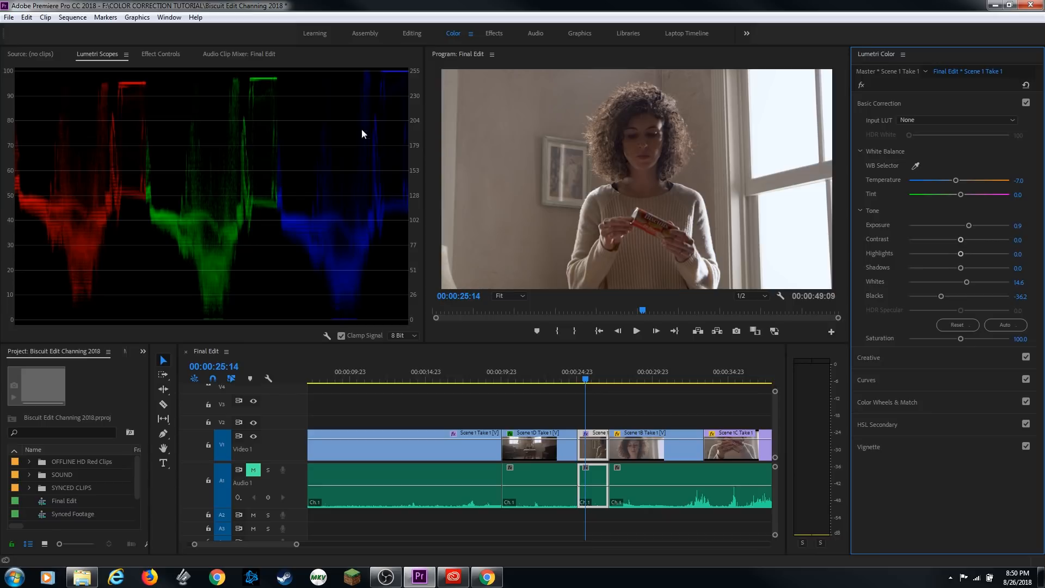
double_click(956, 180)
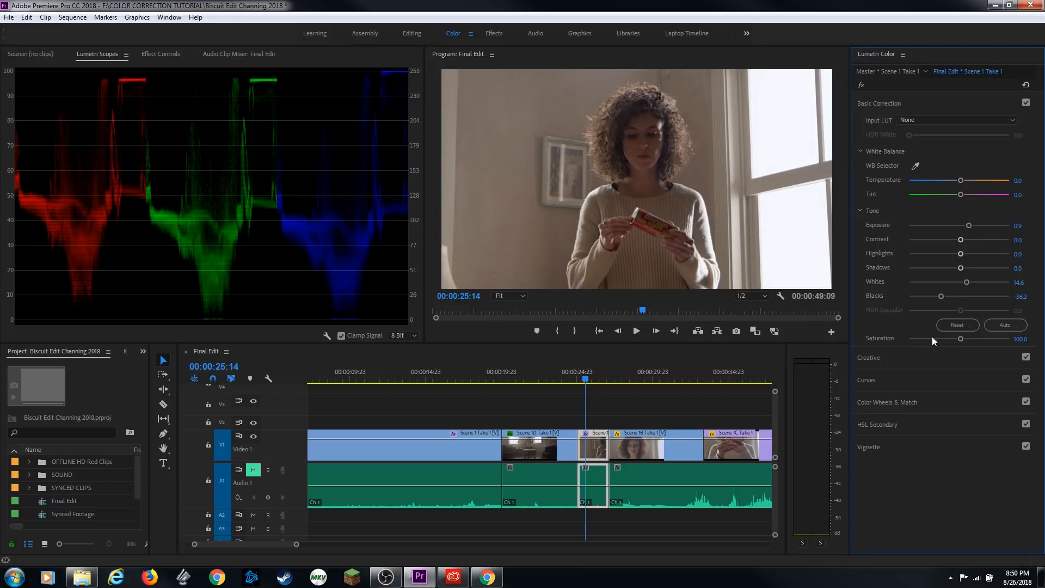
Lower the midtones of the clip's red RGB curve slightly and compare the shot with Curves off and on
click(932, 381)
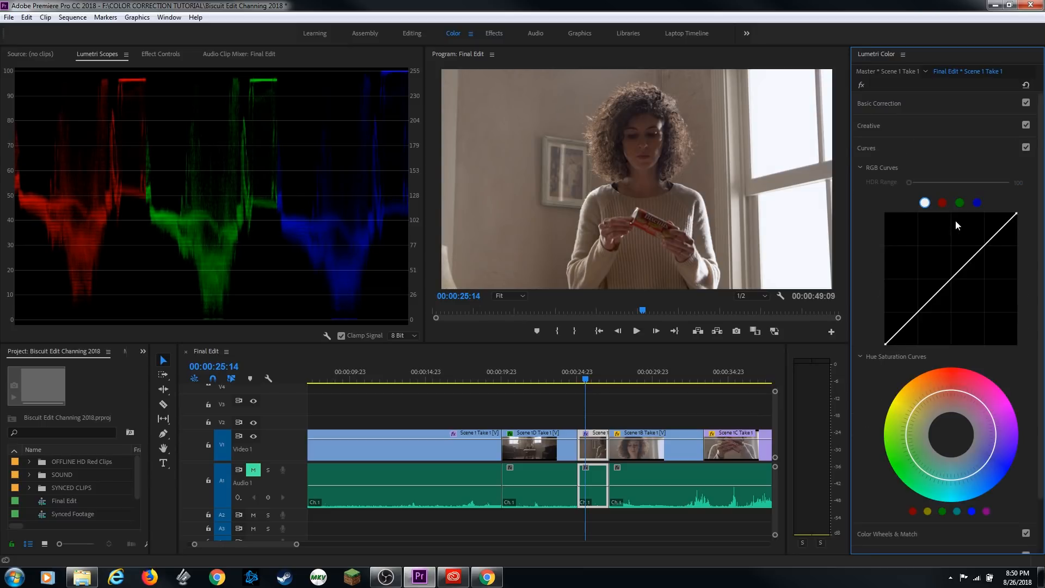
click(942, 202)
drag(952, 288, 947, 291)
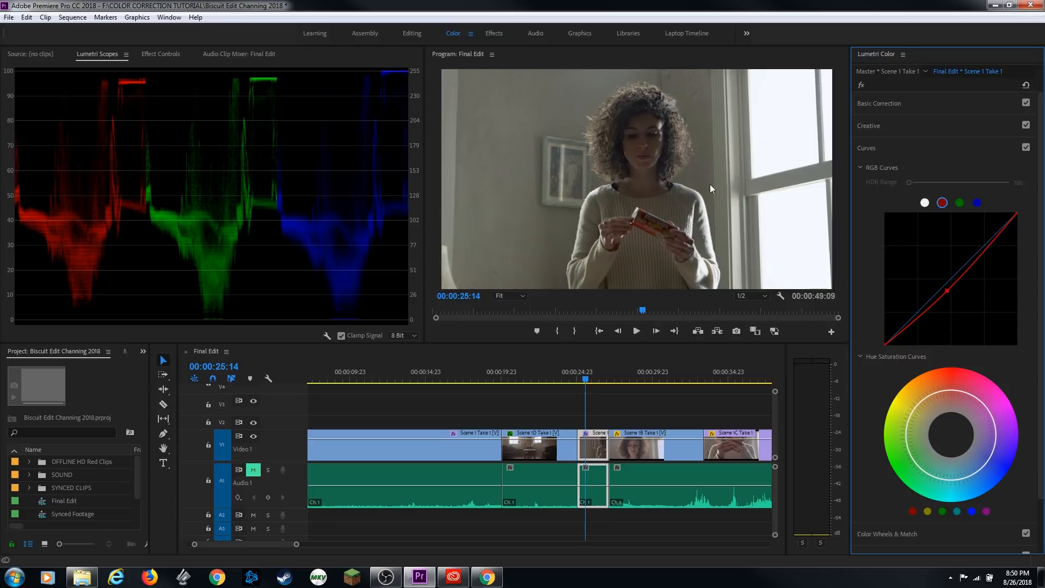
click(1027, 148)
click(1027, 149)
Raise the black point of the green RGB curve slightly and hold its lower midtones down with a control point
click(960, 204)
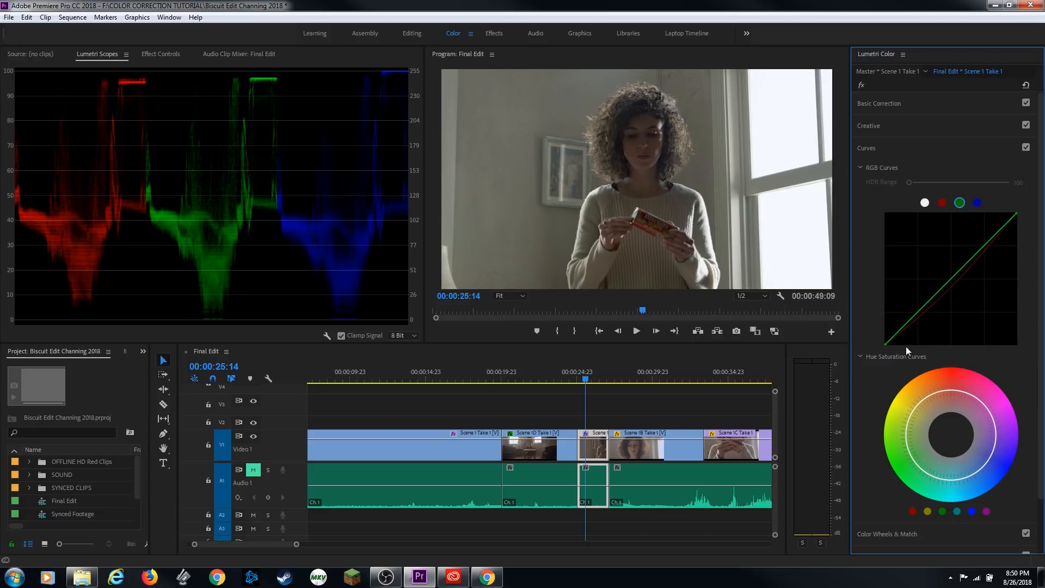
drag(885, 345, 884, 342)
drag(885, 343, 886, 335)
drag(931, 299, 930, 301)
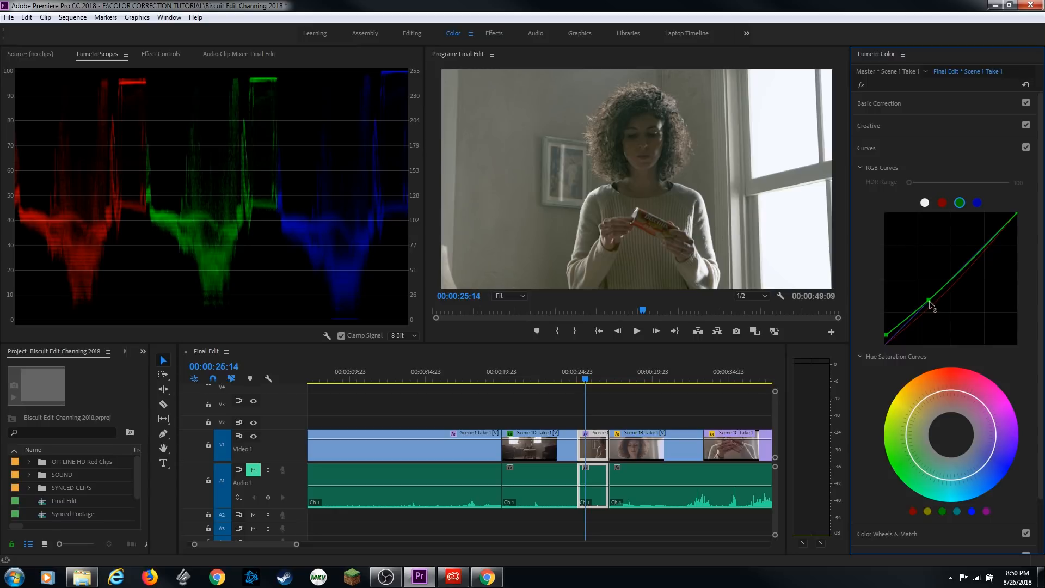
Show only the Vectorscope YUV and reduce the yellow saturation slightly on the Hue Saturation curve
right_click(245, 214)
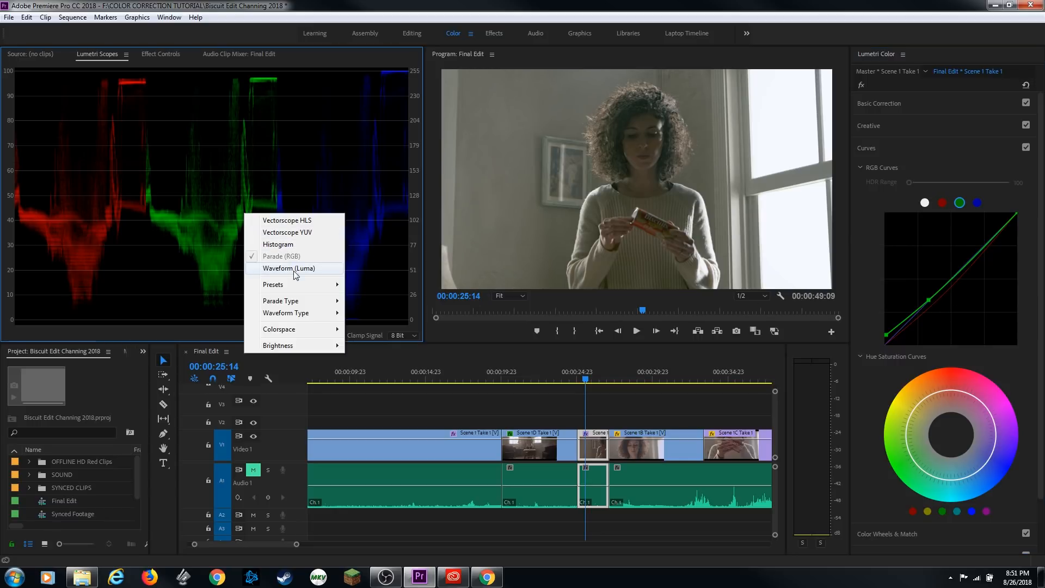
click(288, 233)
right_click(127, 187)
click(163, 228)
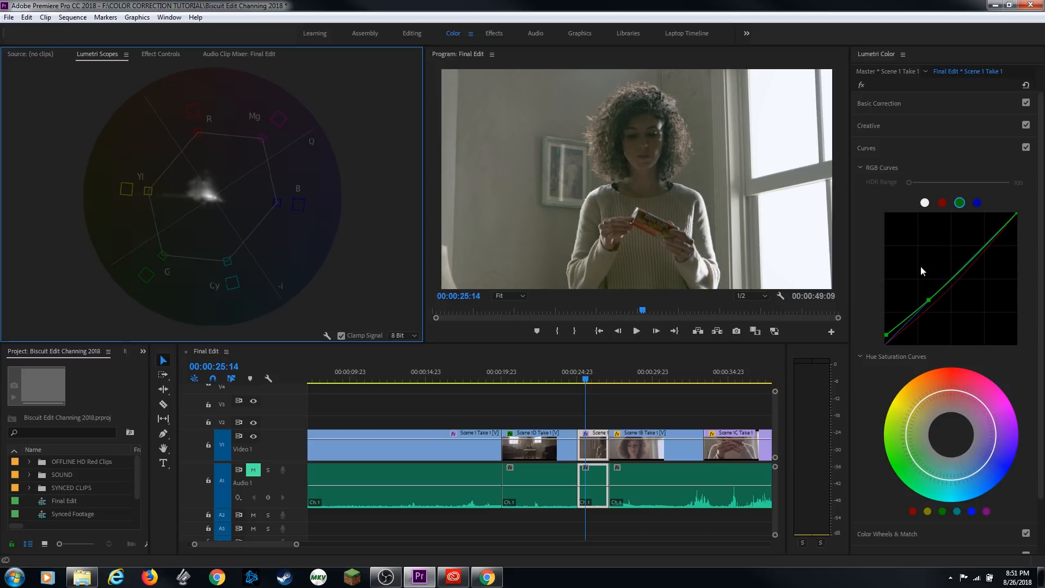
click(928, 512)
drag(916, 413, 920, 416)
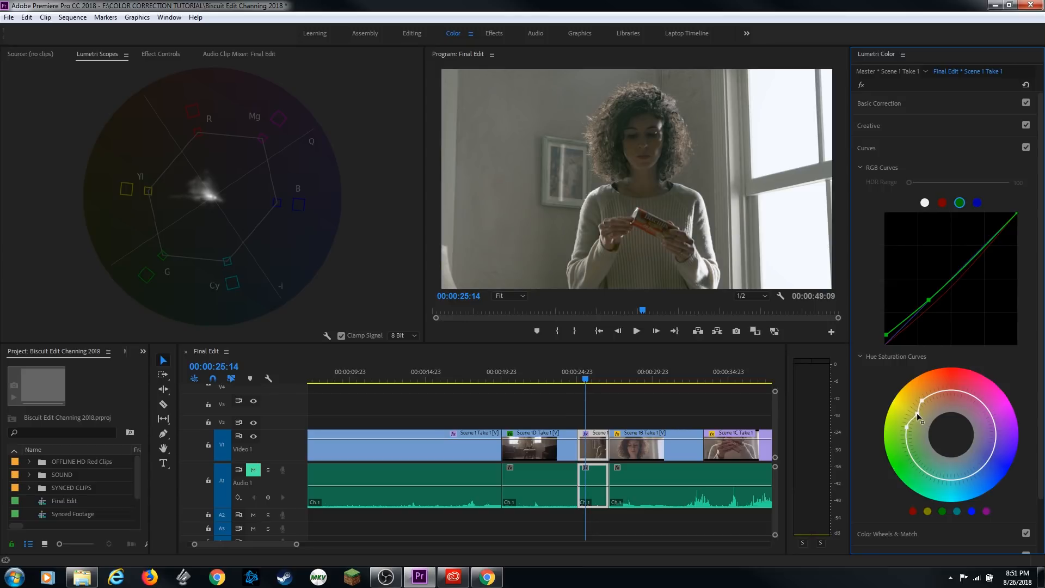
Set the clip's basic correction Saturation to about 86.5 and its Contrast to about 41.6
click(911, 103)
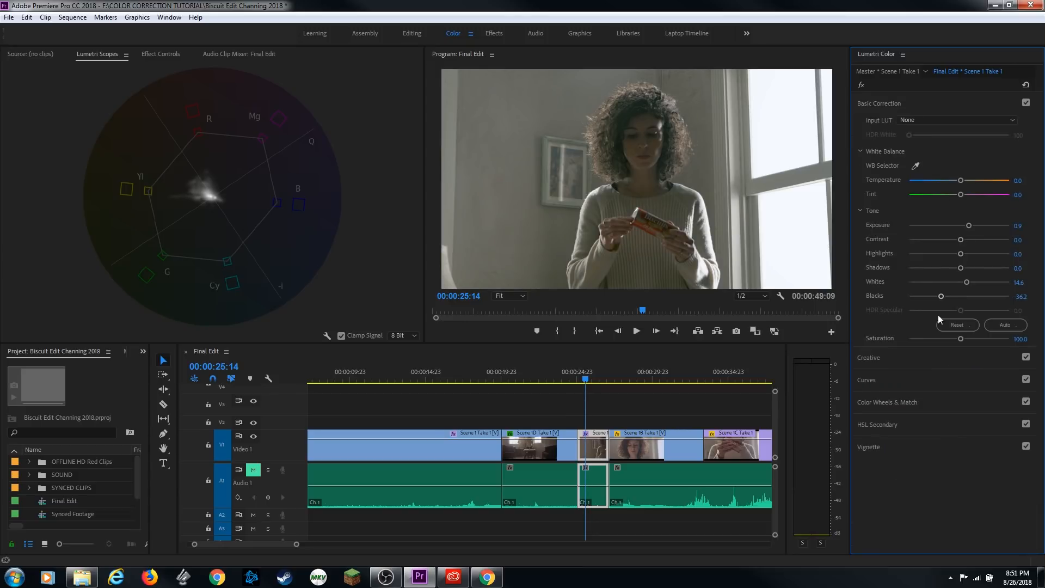
drag(960, 338, 952, 338)
drag(961, 240, 971, 243)
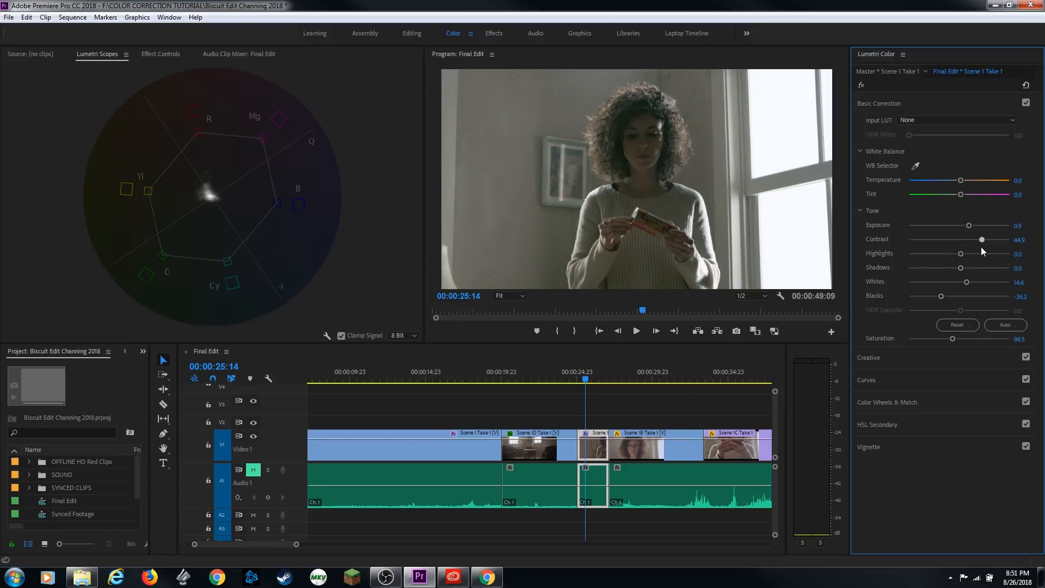
Lift the lower midtones of the white RGB curve slightly and reduce the clip's Exposure to about 0.3
click(911, 377)
click(924, 202)
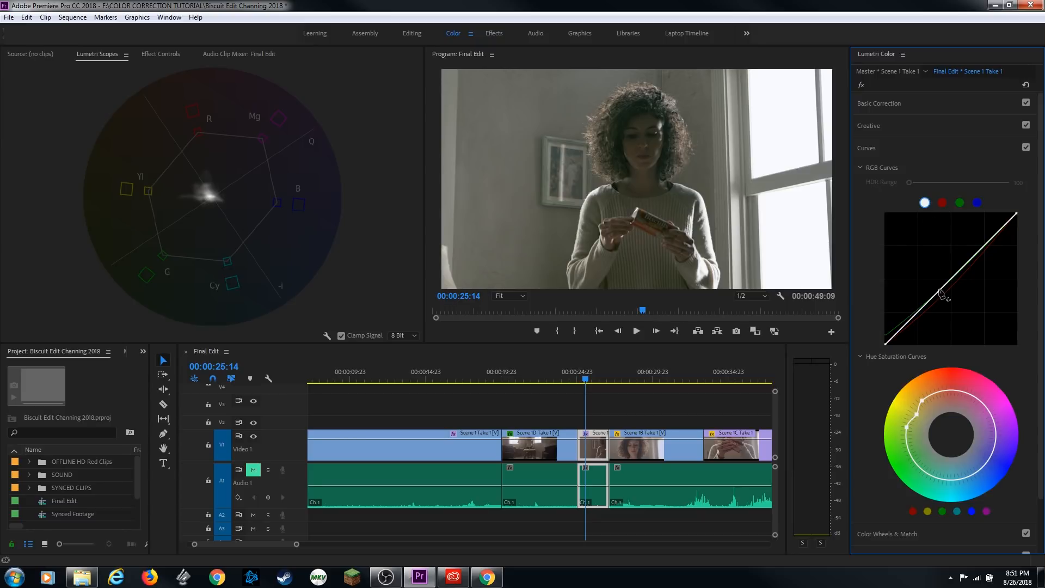
drag(938, 294, 923, 299)
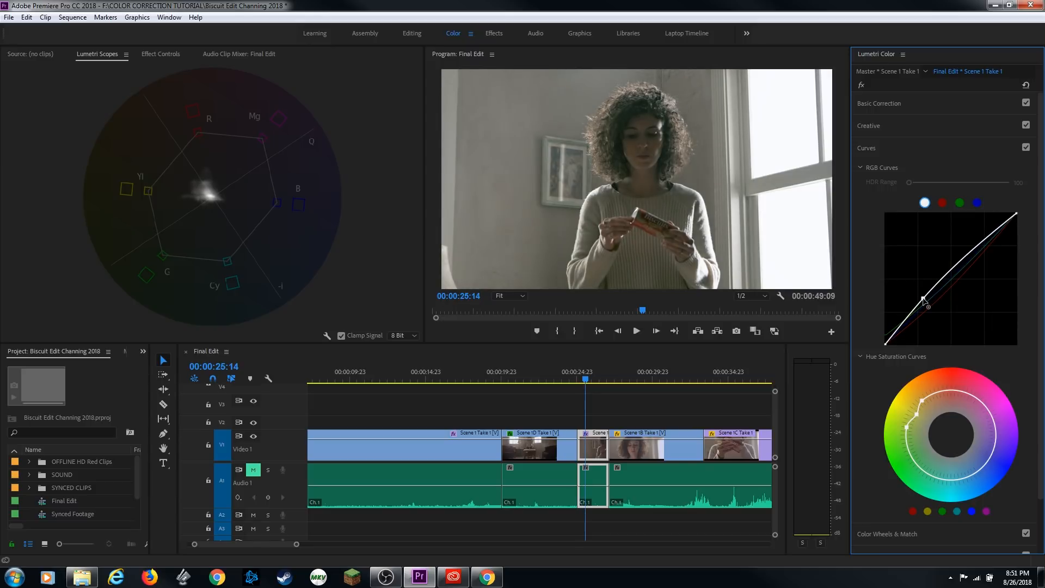
click(910, 112)
drag(968, 226, 962, 227)
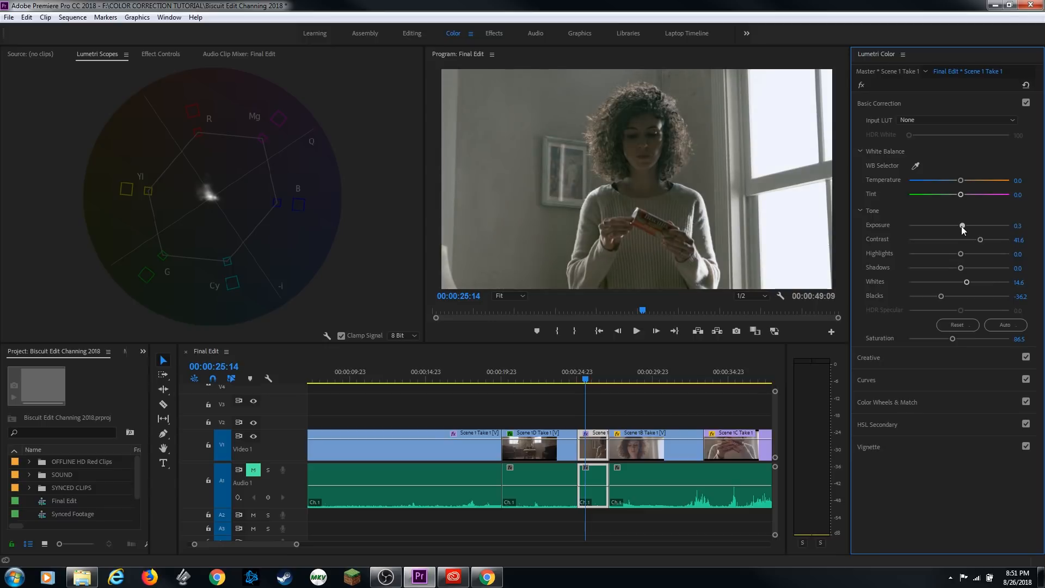
Play across the cut from Scene 1D Take 1 into the newly graded clip to compare their look
click(569, 380)
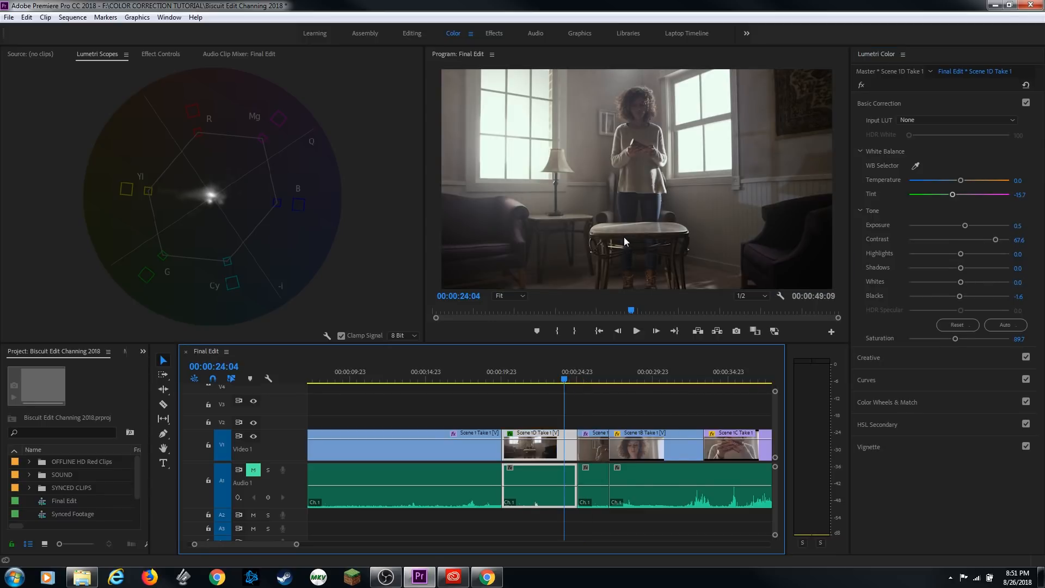
key(space)
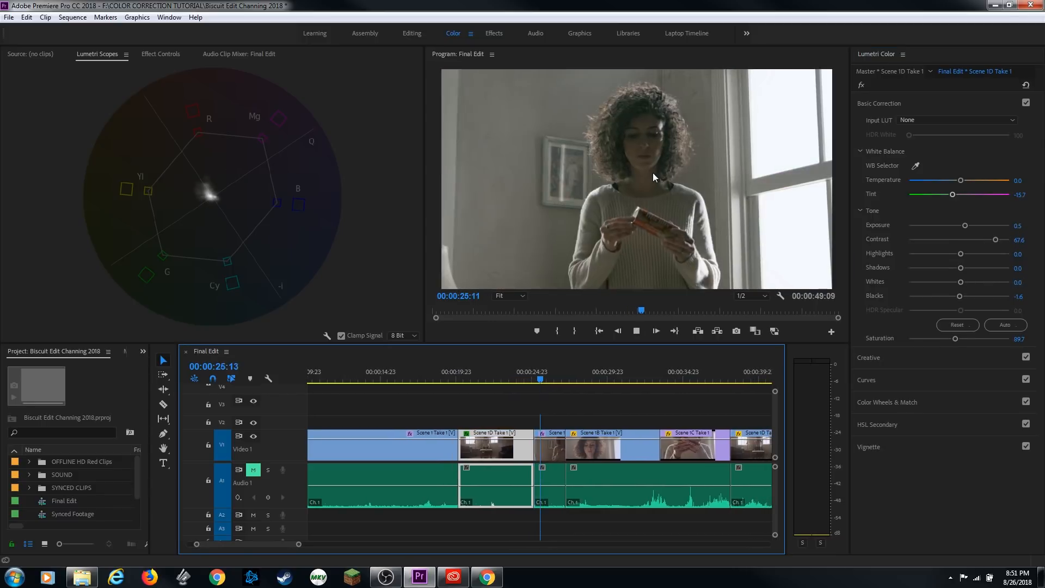
key(space)
Set the Vignette Amount of Scene 1D Take 1 to about -1.2 and play across the cut from Scene 1 Take 1
click(900, 446)
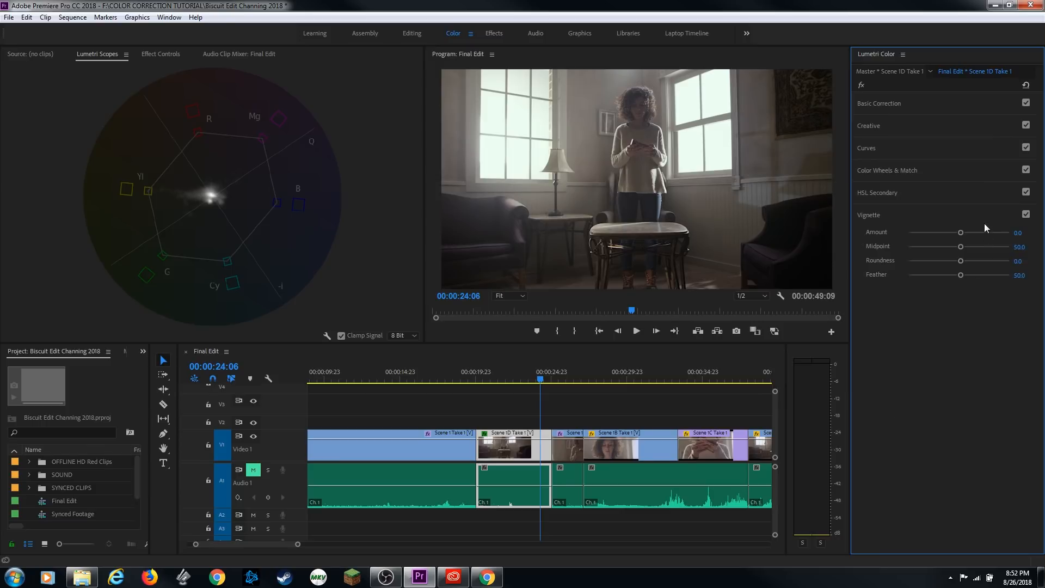
drag(961, 233, 941, 240)
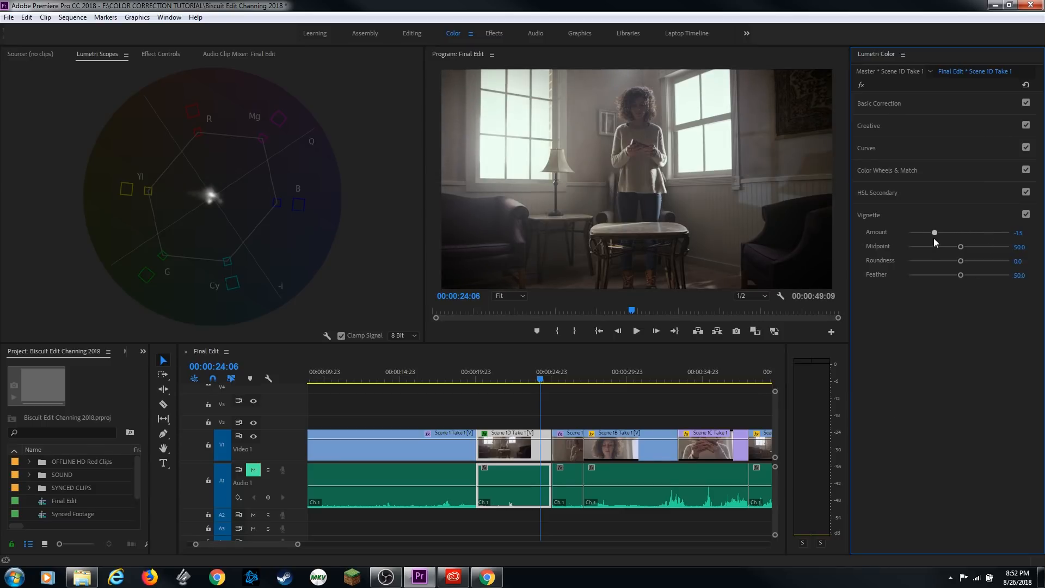
click(442, 379)
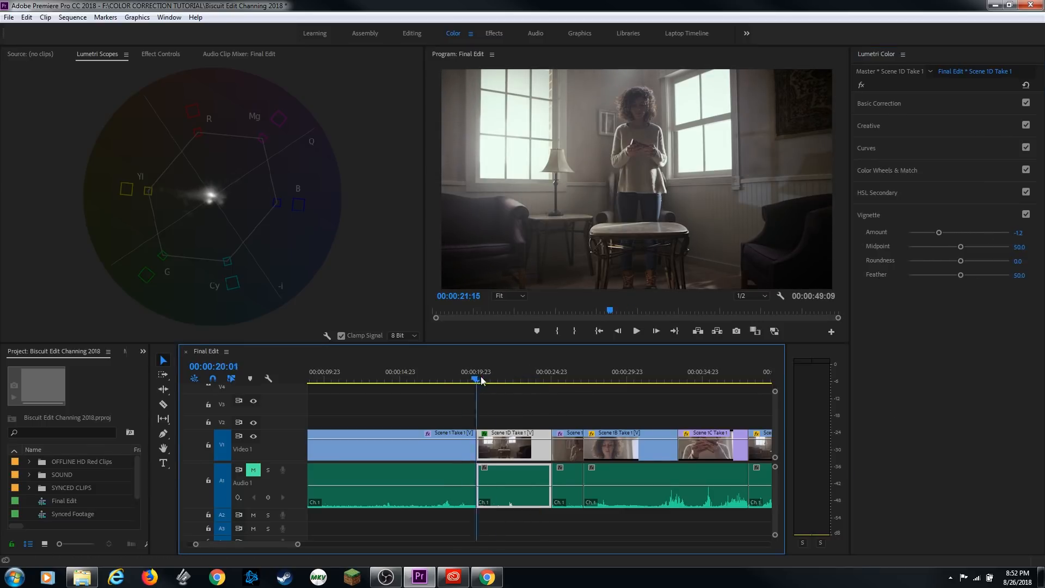
key(space)
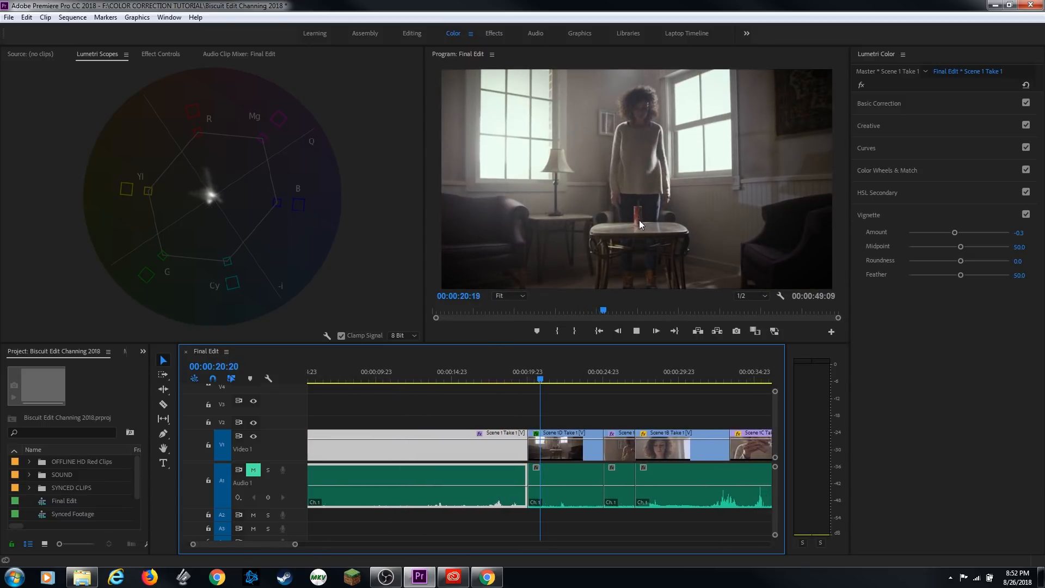
Set the Vignette Amount of the short Scene 1 Take 1 clip to about -1.1 and play across the cut from Scene 1D Take 1
key(space)
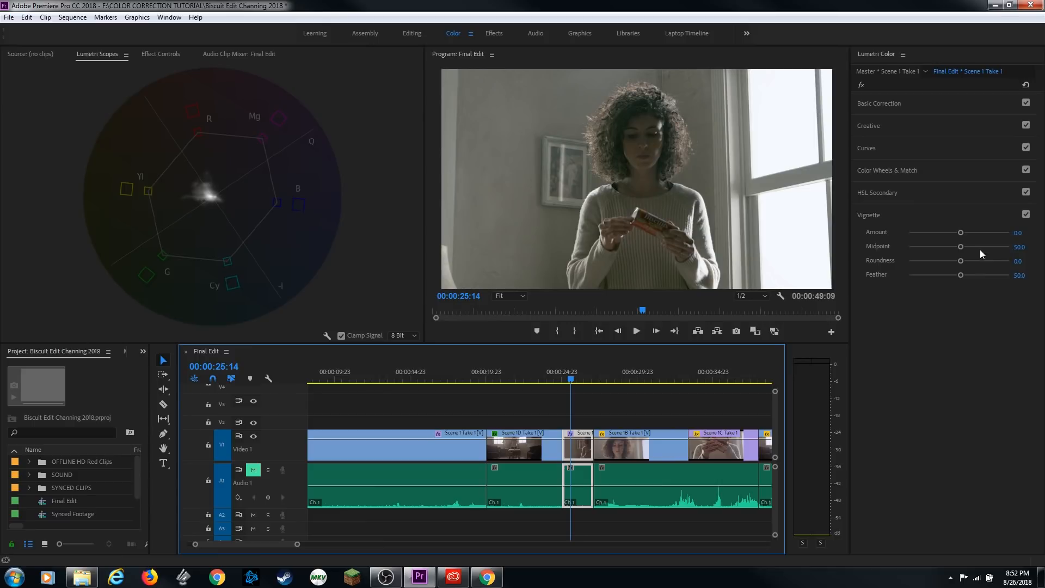
drag(959, 233, 942, 237)
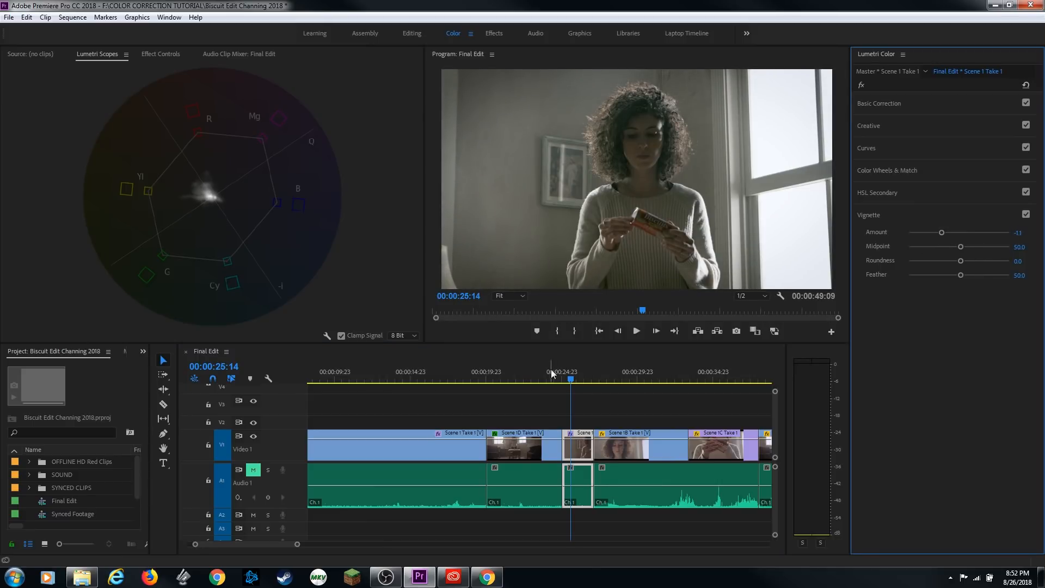
click(533, 376)
key(space)
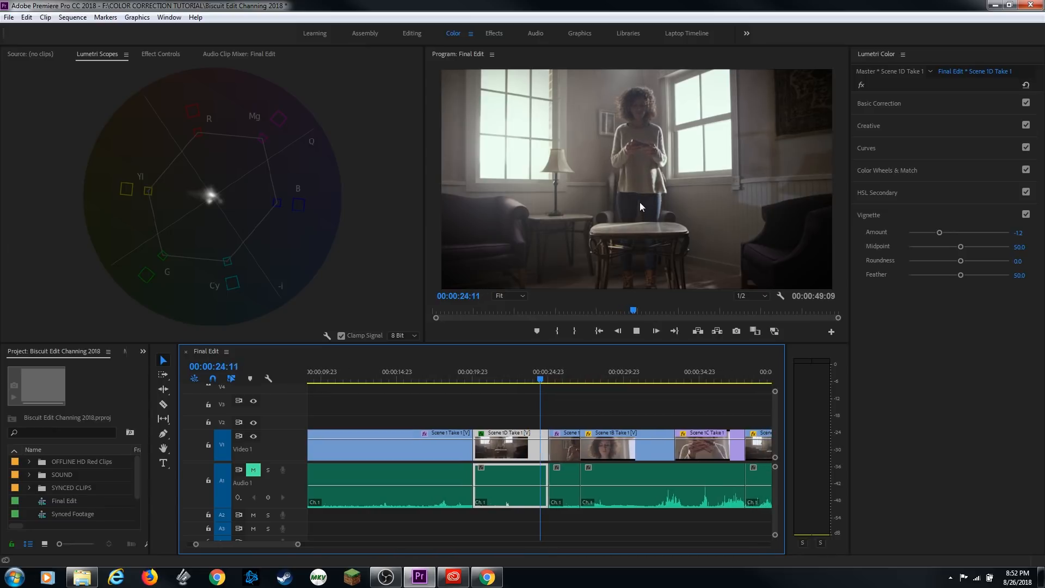
key(space)
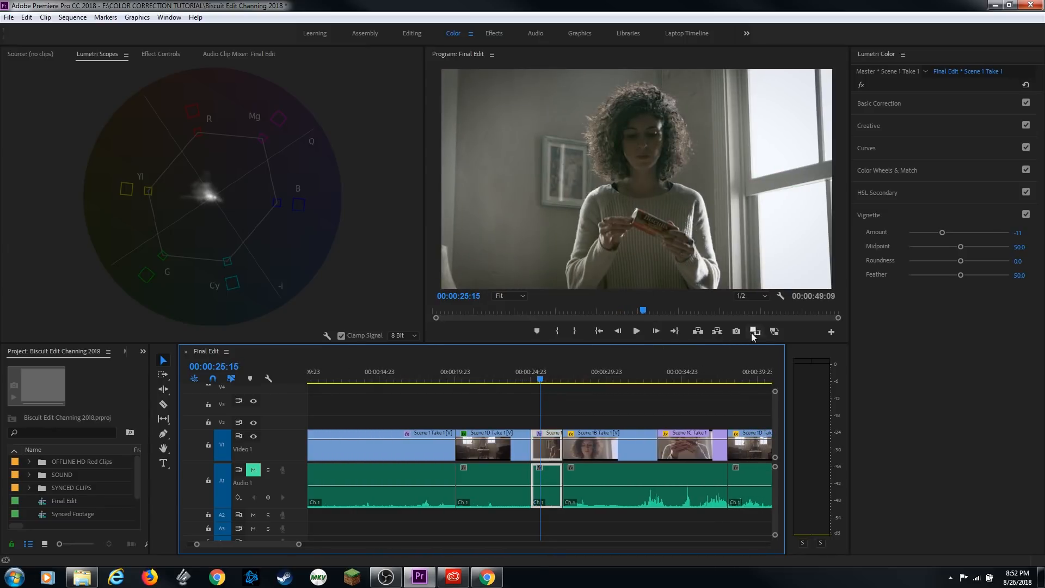
Compare the short Scene 1 Take 1 clip side by side with the Scene 1D Take 1 reference frame, enlarged, and replay their cut
click(755, 331)
key(grave)
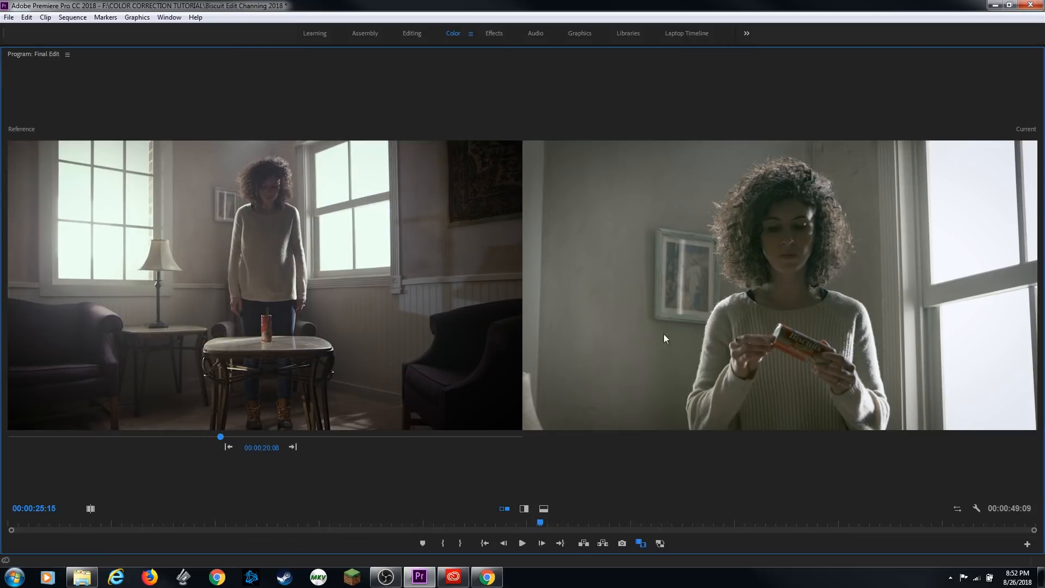
key(grave)
click(755, 331)
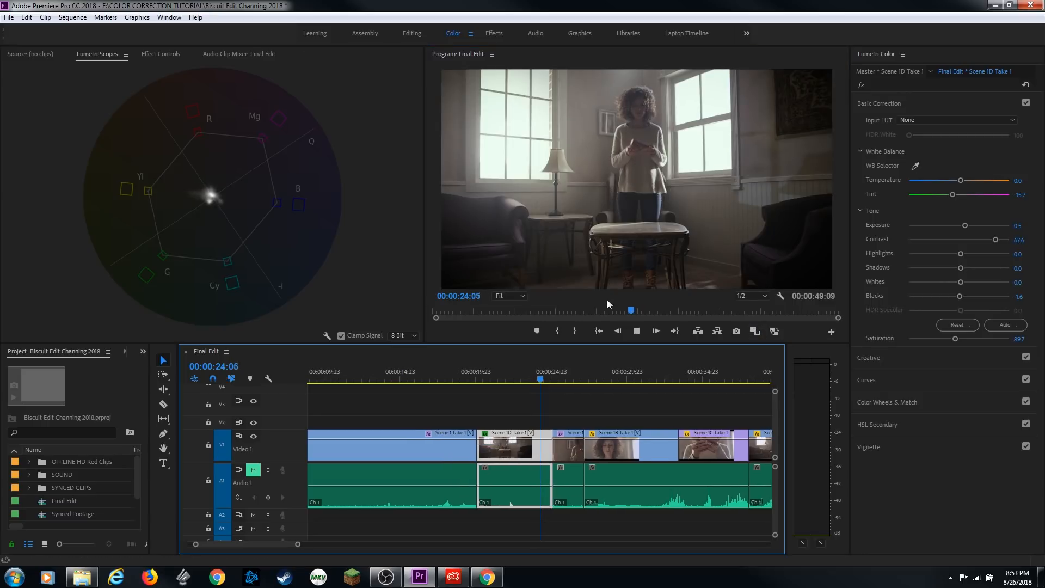
key(space)
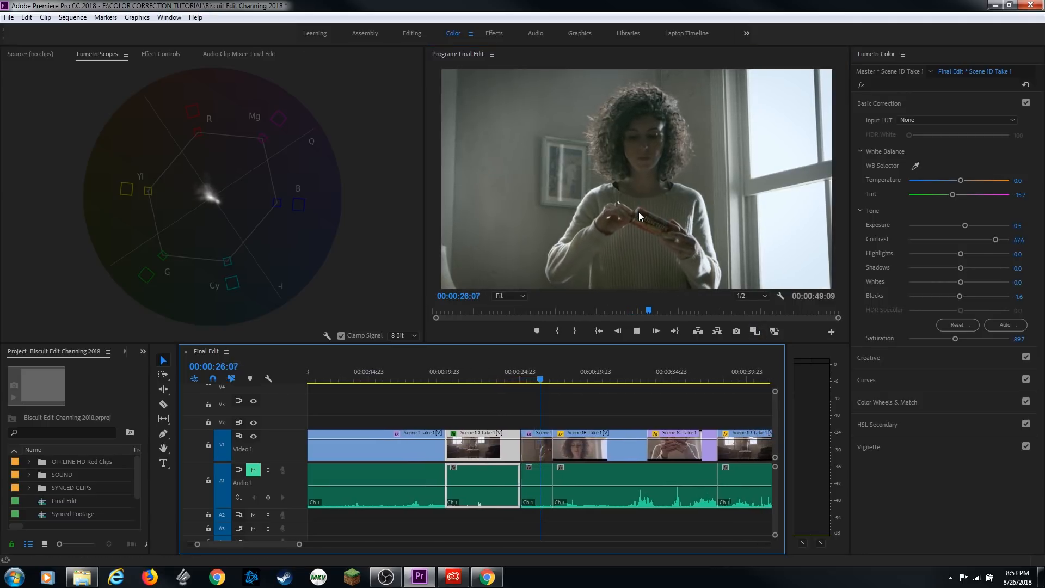
click(503, 379)
Step through the edit points and compare the graded first Scene 1D Take 1 clip with the ungraded second one
click(389, 379)
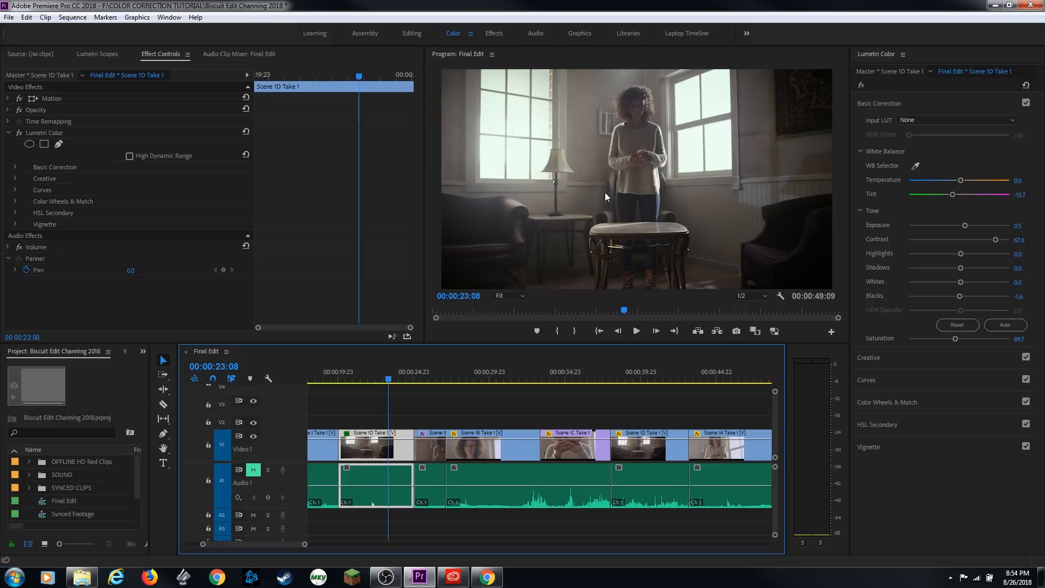
key(Down)
key(Down)
key(Down)
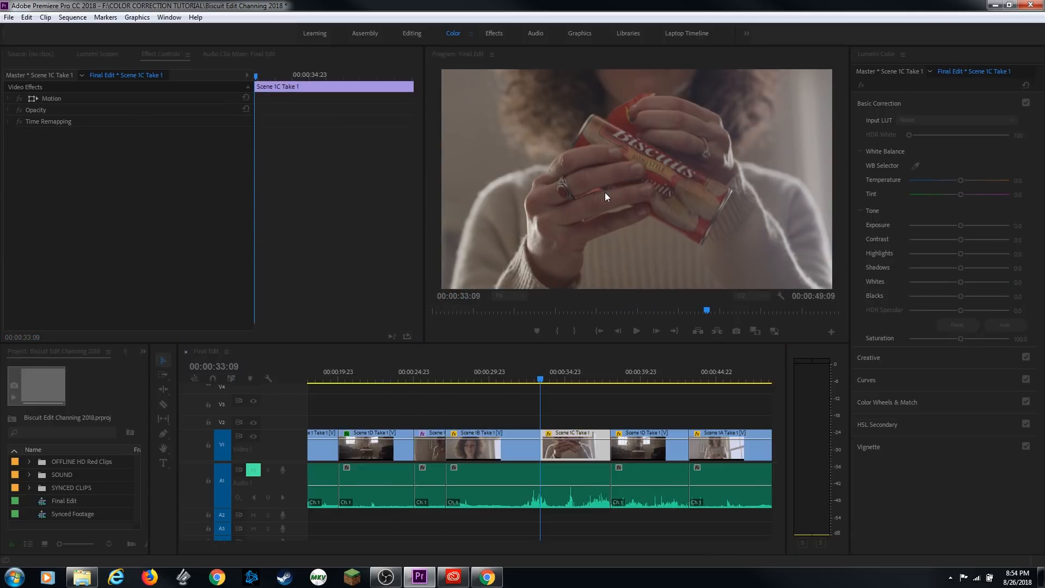
key(Down)
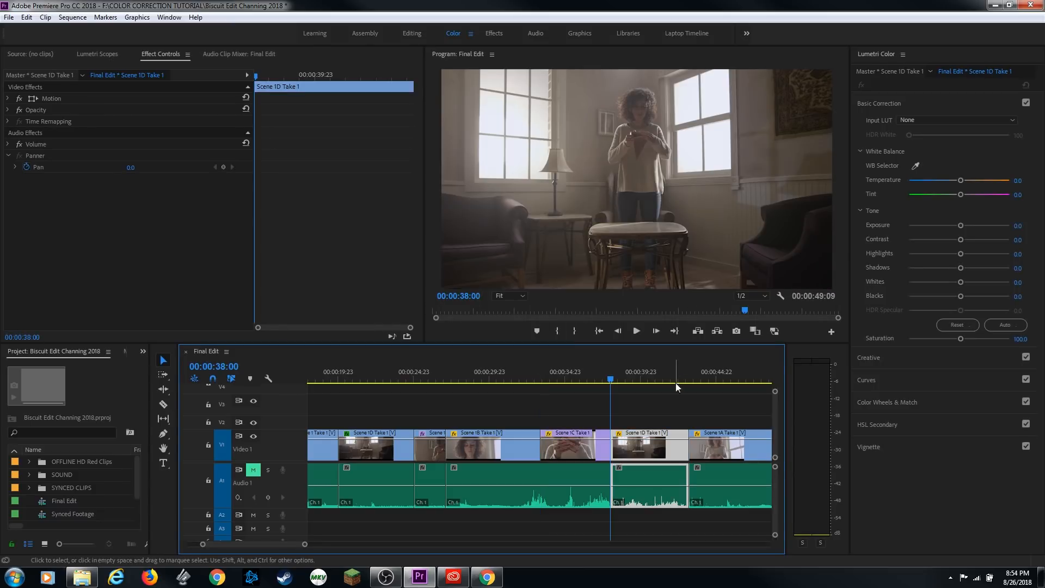
click(379, 384)
click(378, 384)
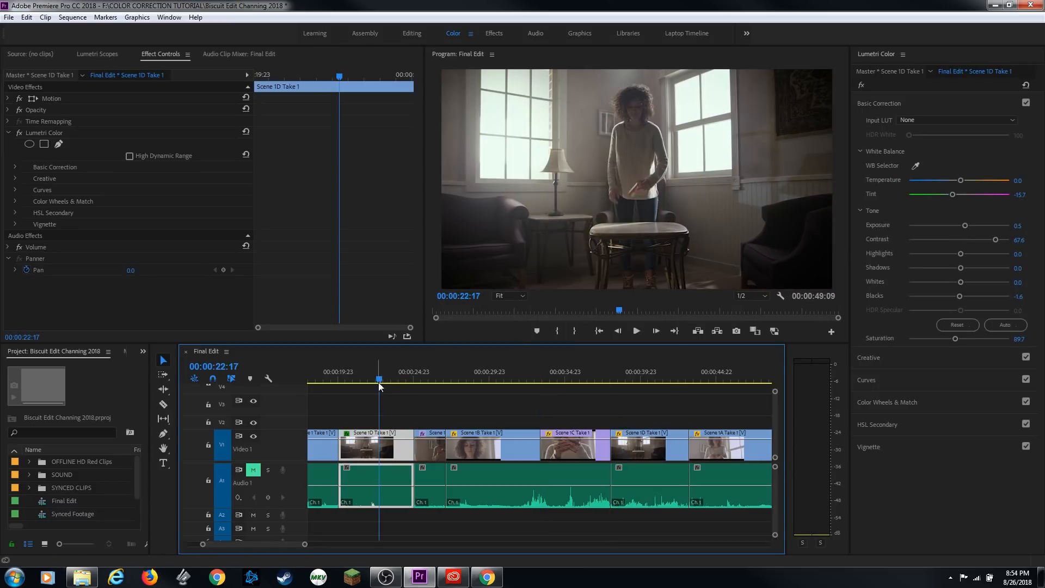
click(635, 380)
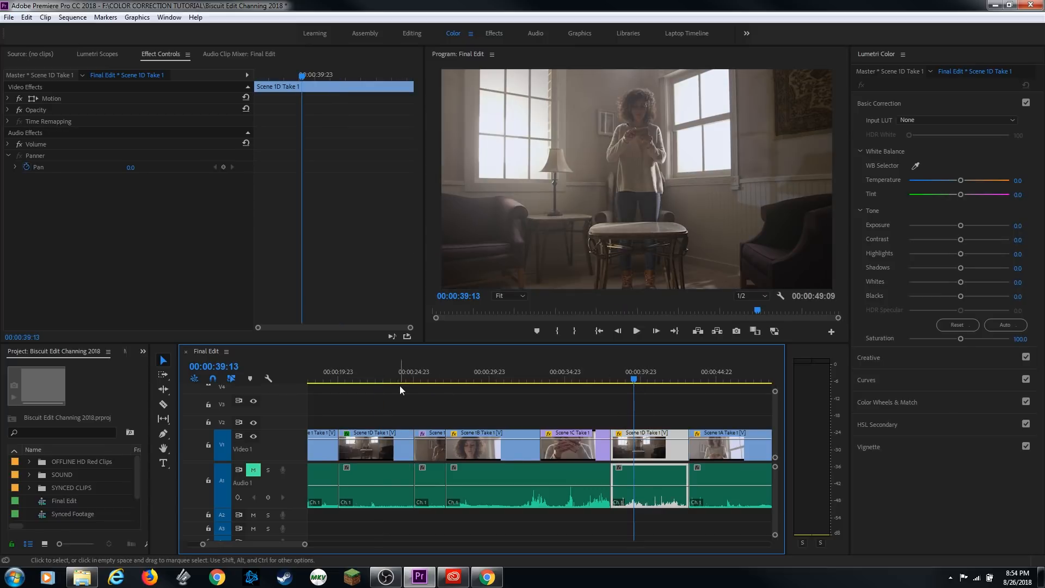
Select the Lumetri Color effect of the graded first Scene 1D Take 1 clip and go to the second Scene 1D Take 1 clip
click(385, 382)
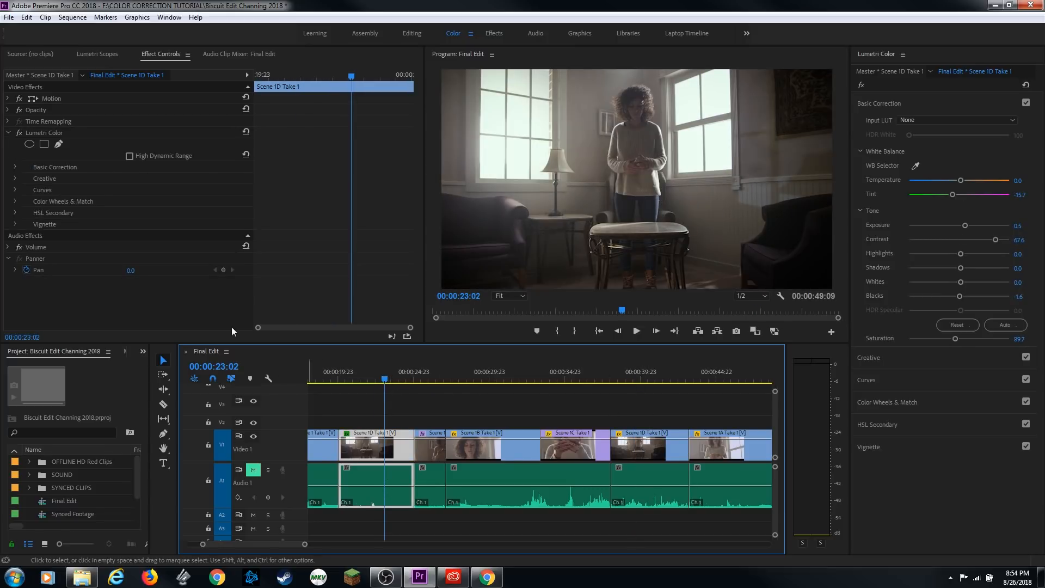
click(41, 130)
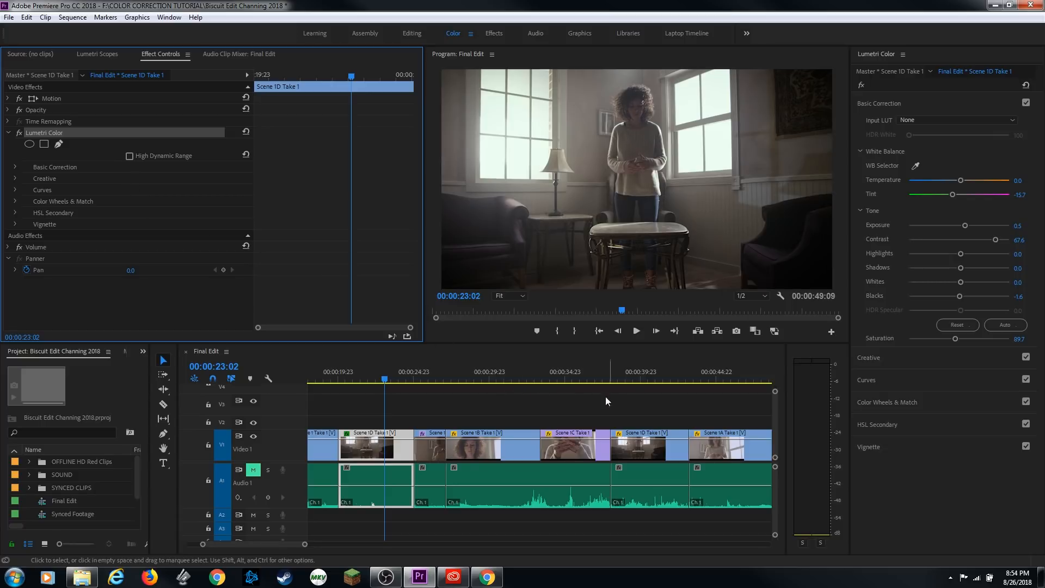
click(635, 380)
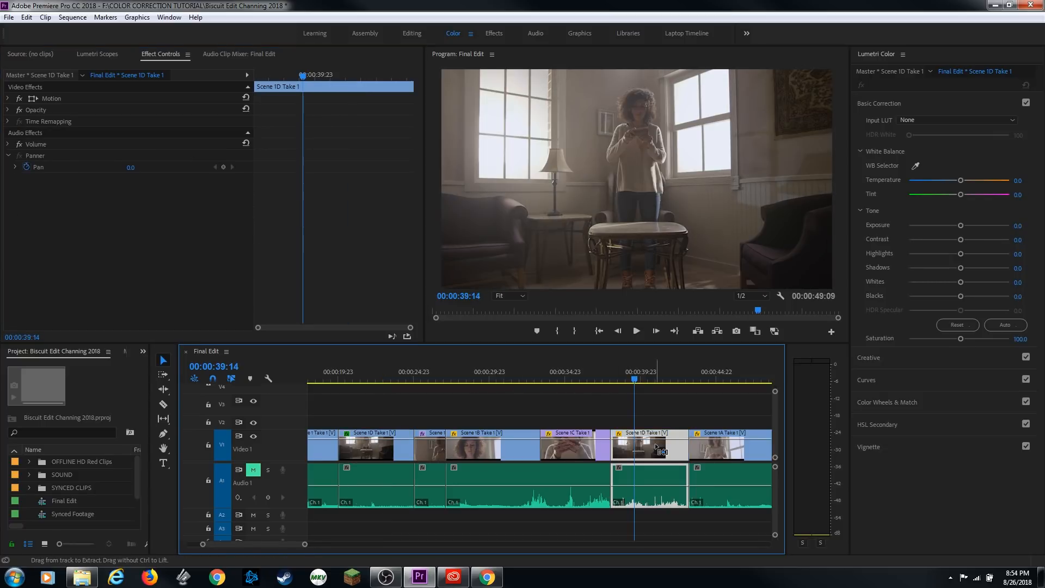
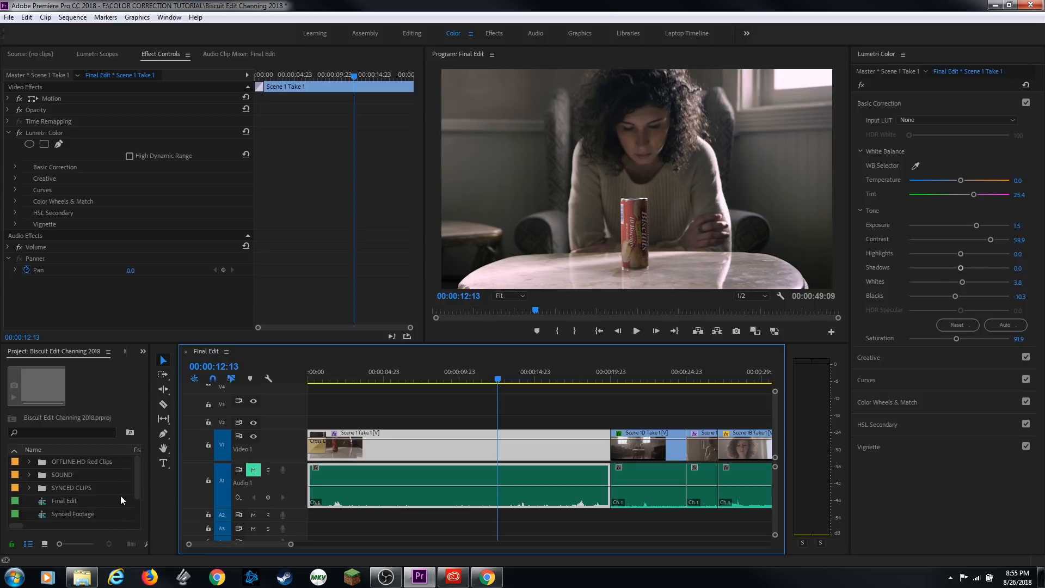
Create a new adjustment layer in the project, accepting the default video settings
key(grave)
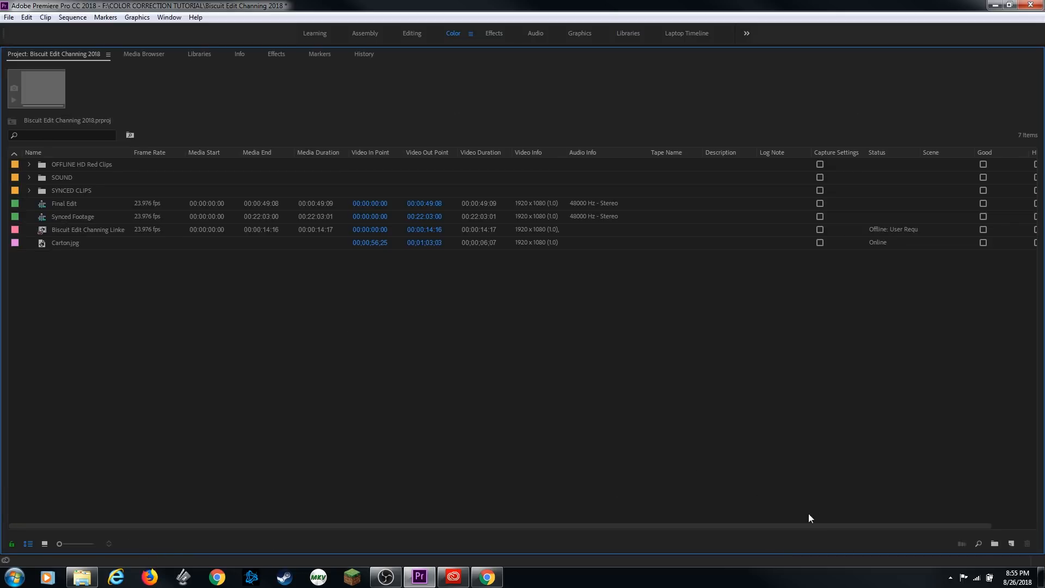
click(1011, 543)
click(960, 445)
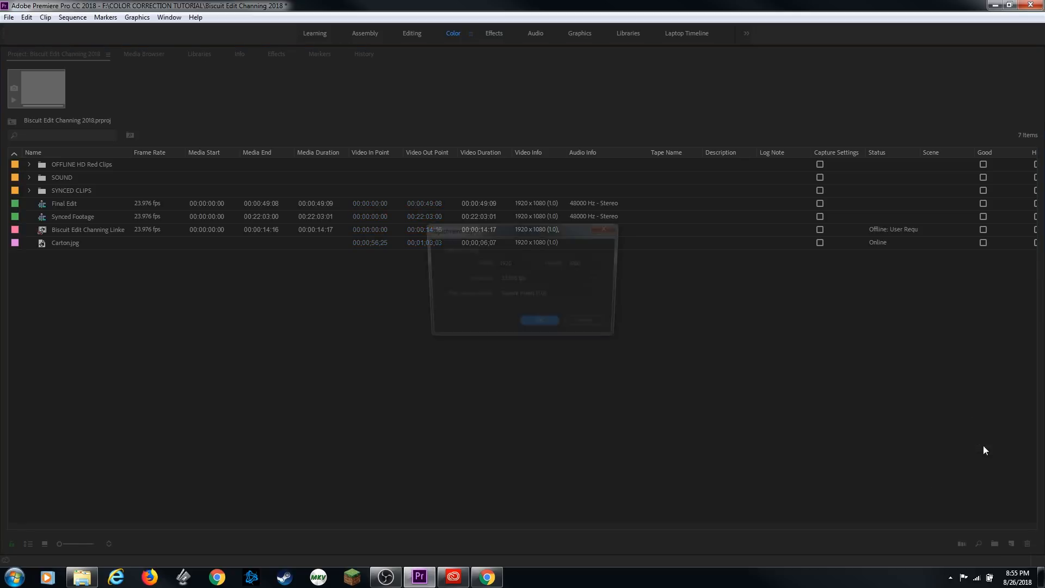
click(539, 325)
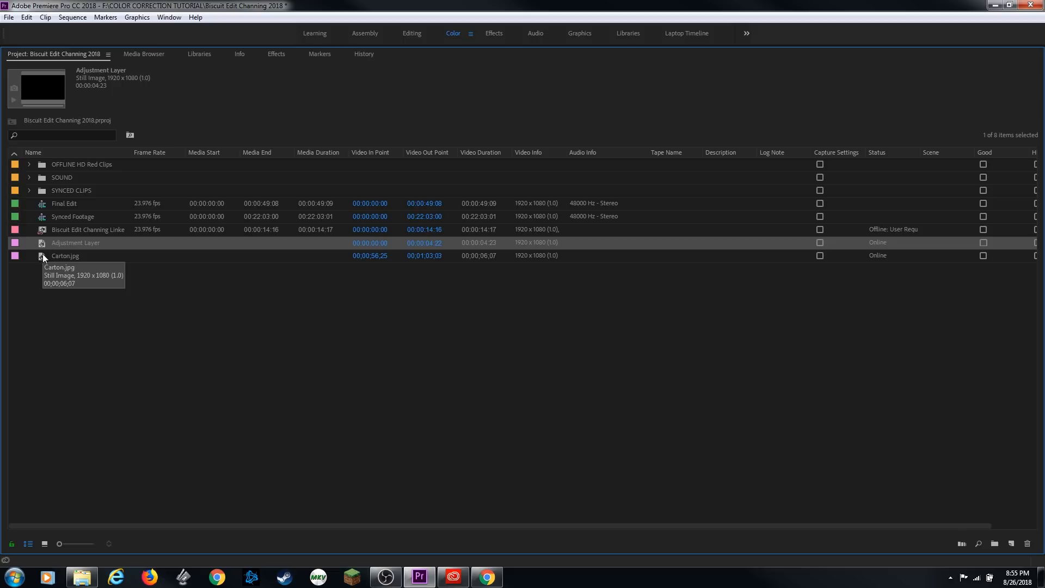
key(grave)
Place the adjustment layer on V2 at the start of Final Edit and extend it to the end of the last clip
scroll(82, 516, down, 2)
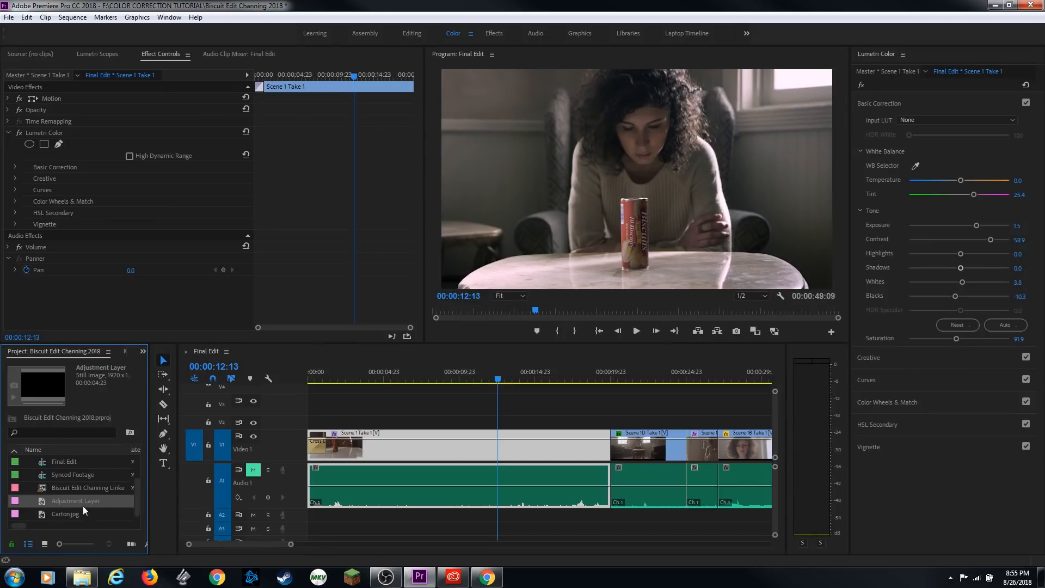
drag(38, 502, 306, 424)
click(400, 428)
key(minus)
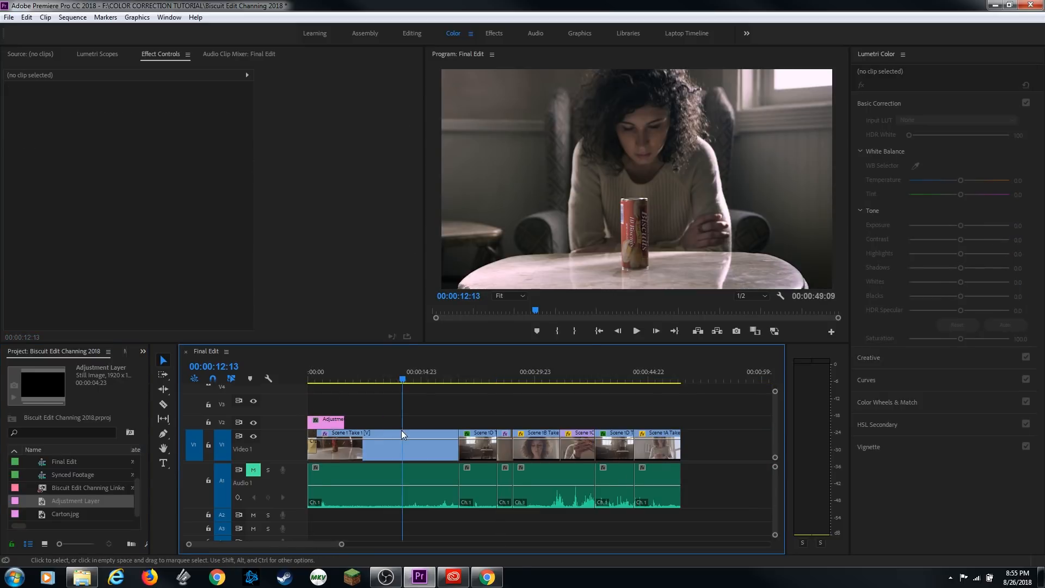
drag(345, 420, 681, 438)
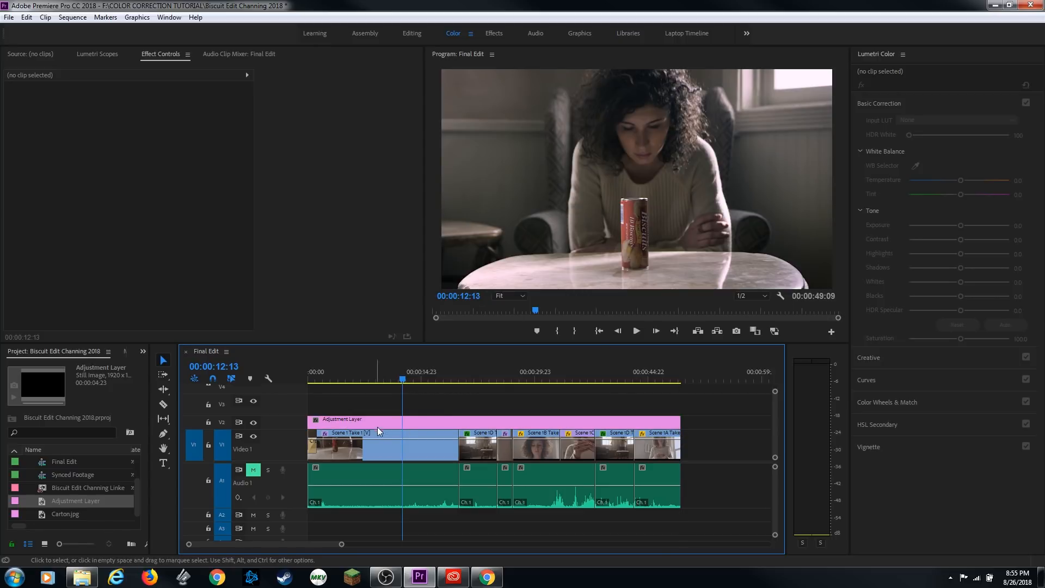
Browse the creative looks for the adjustment layer and apply Fuji F125 Kodak 2395 (by Adobe)
click(351, 423)
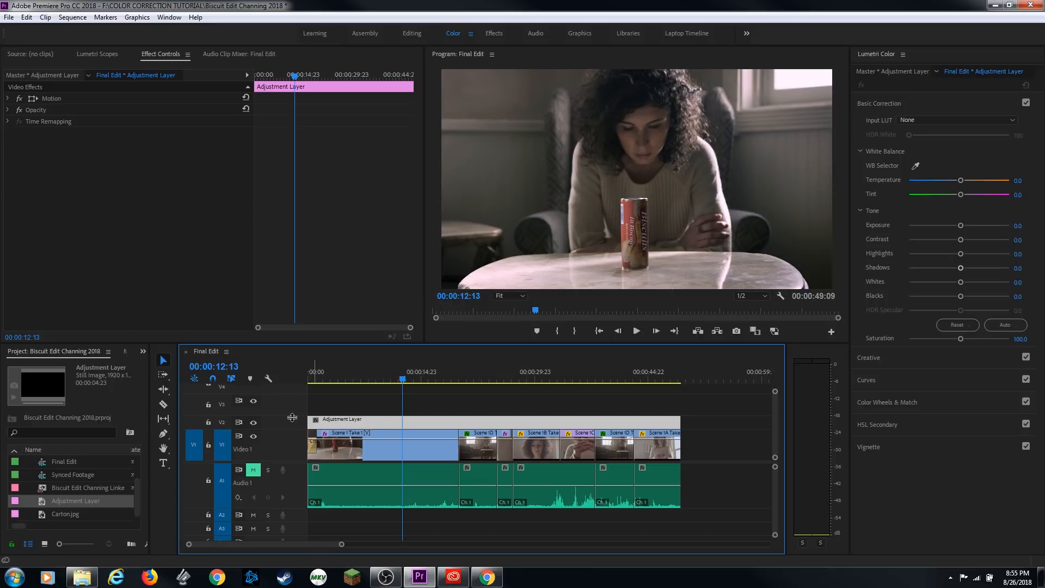
click(222, 422)
click(901, 358)
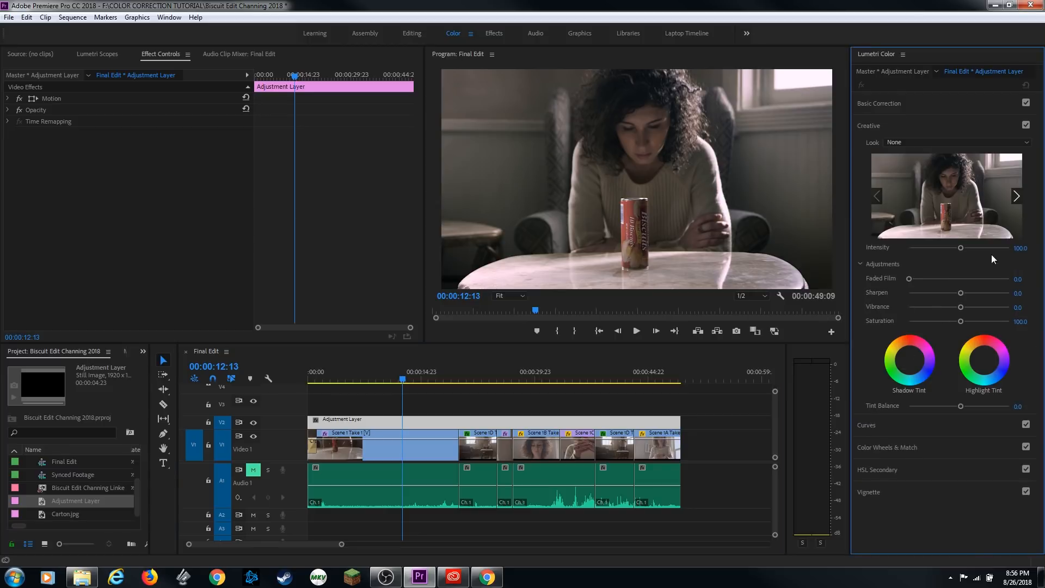
click(407, 427)
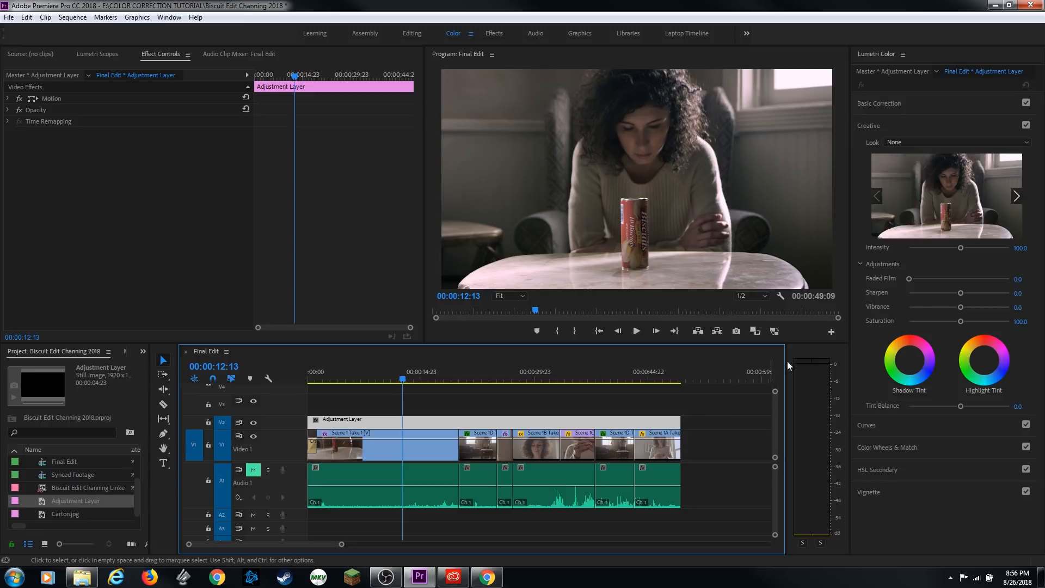
click(1018, 198)
click(1018, 197)
click(1017, 197)
click(1017, 197)
click(1017, 197)
click(1018, 197)
click(877, 197)
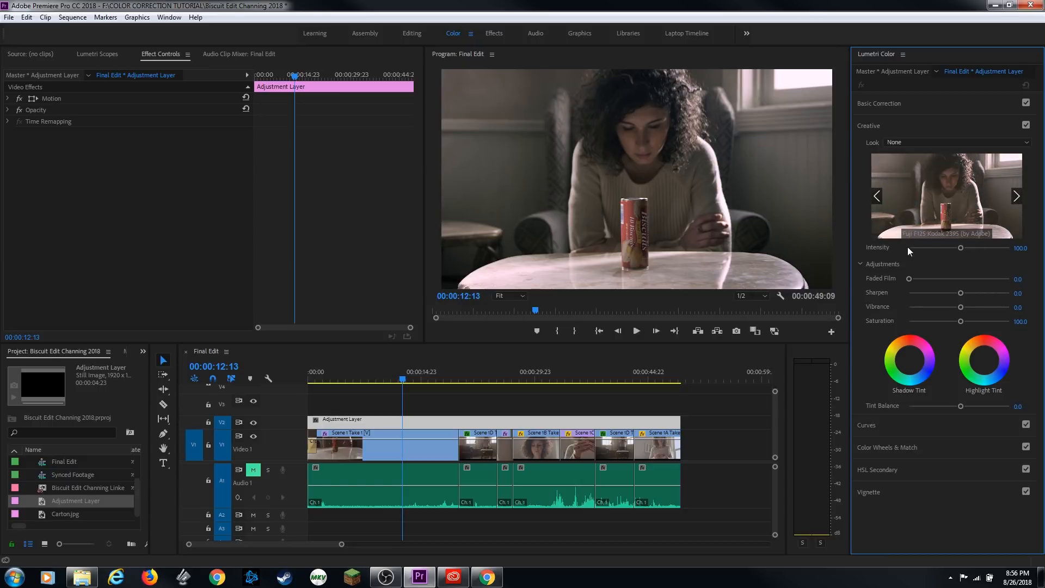
click(936, 205)
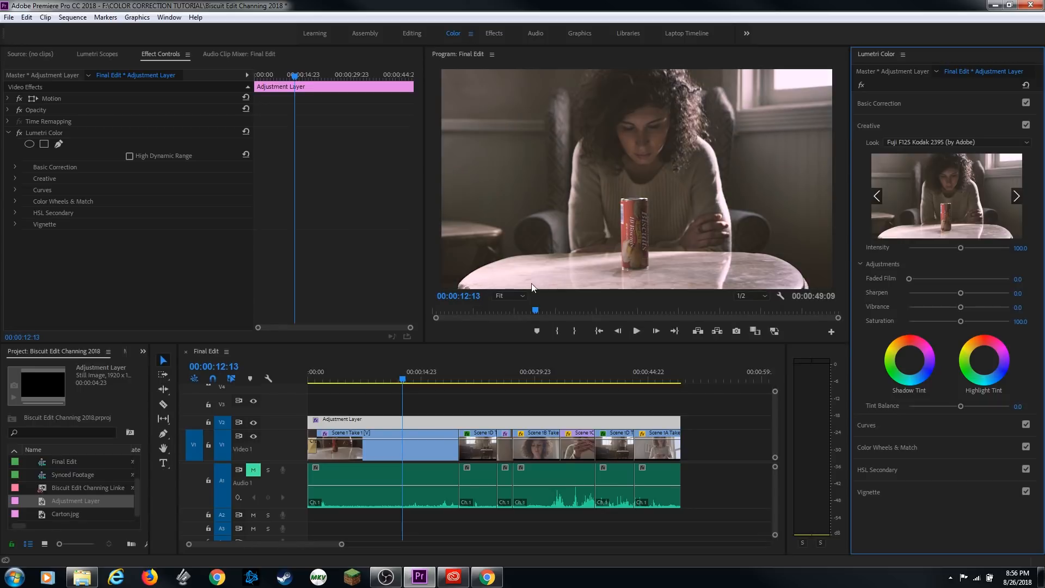
On a Scene 1D Take 1 frame, set the look's Intensity to about 64.9, Faded Film to 24.3, Sharpen to 21.1 and Vibrance to 24.3
click(411, 421)
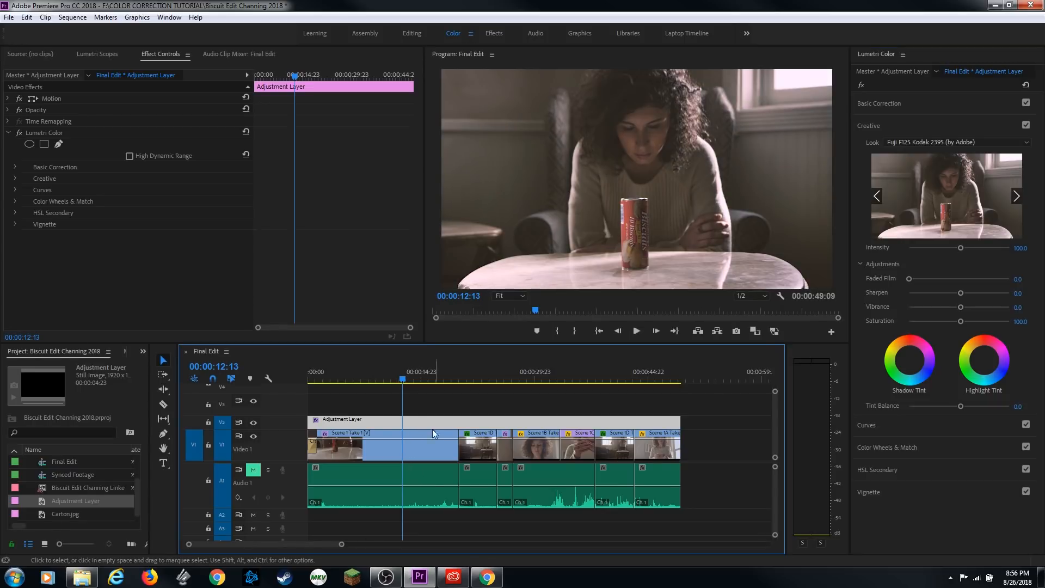
drag(442, 376, 466, 381)
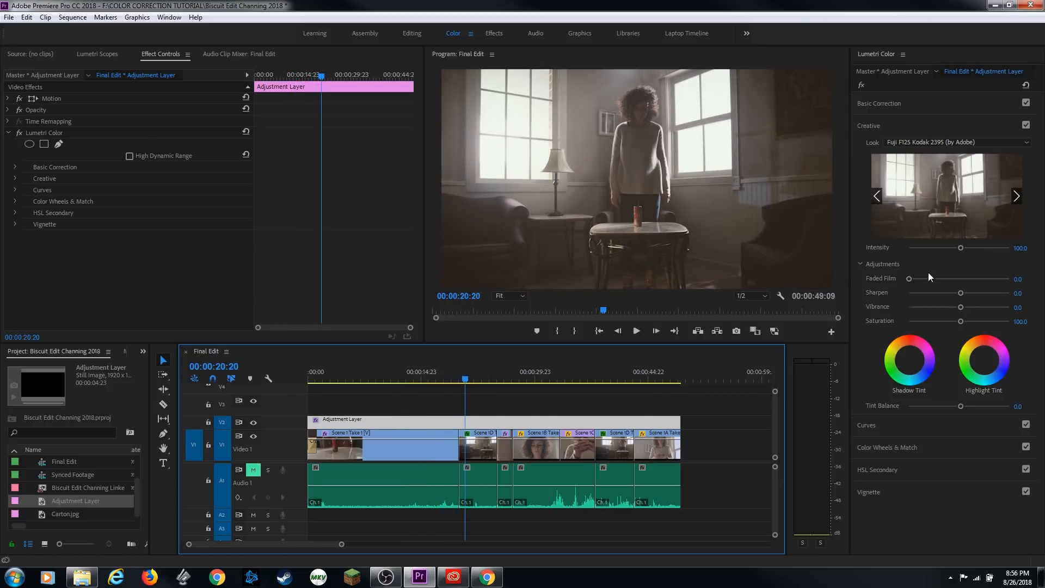
mouse_move(959, 249)
mouse_down()
mouse_move(935, 253)
mouse_move(944, 260)
mouse_up()
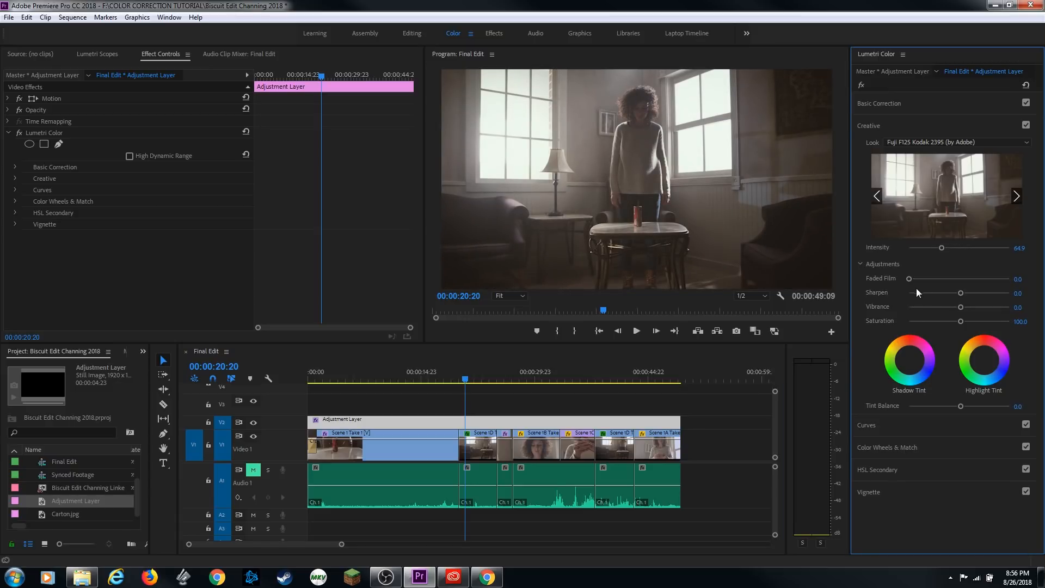
drag(912, 280, 972, 308)
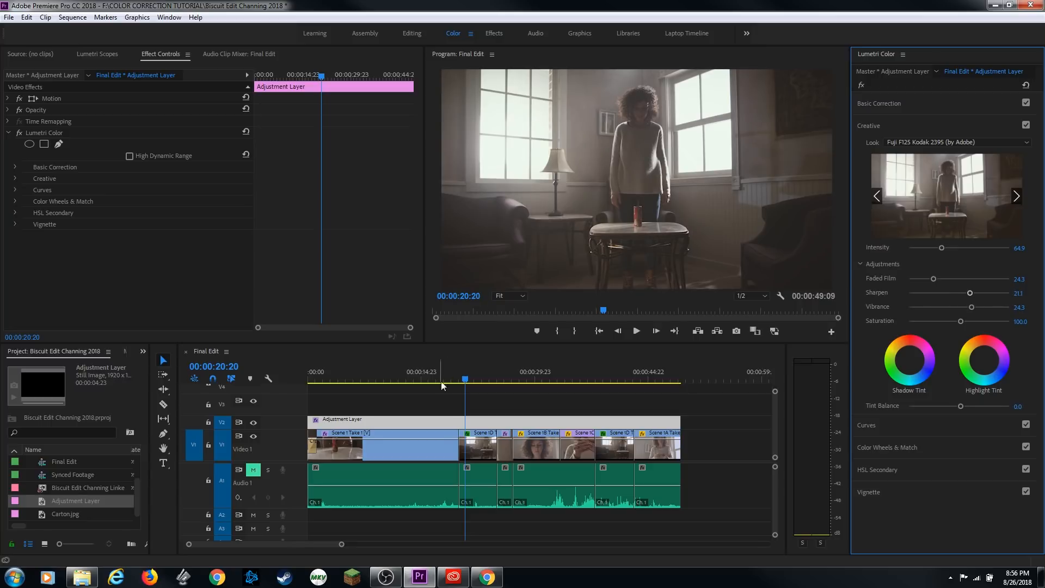
Toggle the V2 track's visibility to compare with and without the look, and set its Intensity to about 93
click(253, 423)
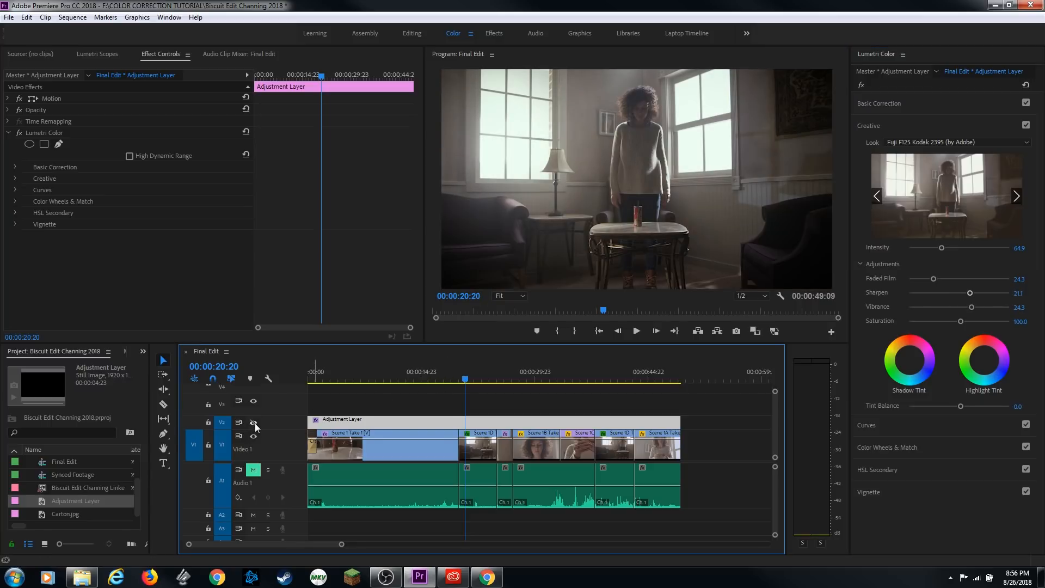
click(254, 423)
click(255, 423)
click(255, 423)
mouse_move(945, 246)
mouse_down()
mouse_move(976, 250)
mouse_move(956, 250)
mouse_up()
click(255, 423)
click(254, 423)
Play from the end of Scene 1 Take 1 through the following two clips to review the look
drag(460, 380, 439, 380)
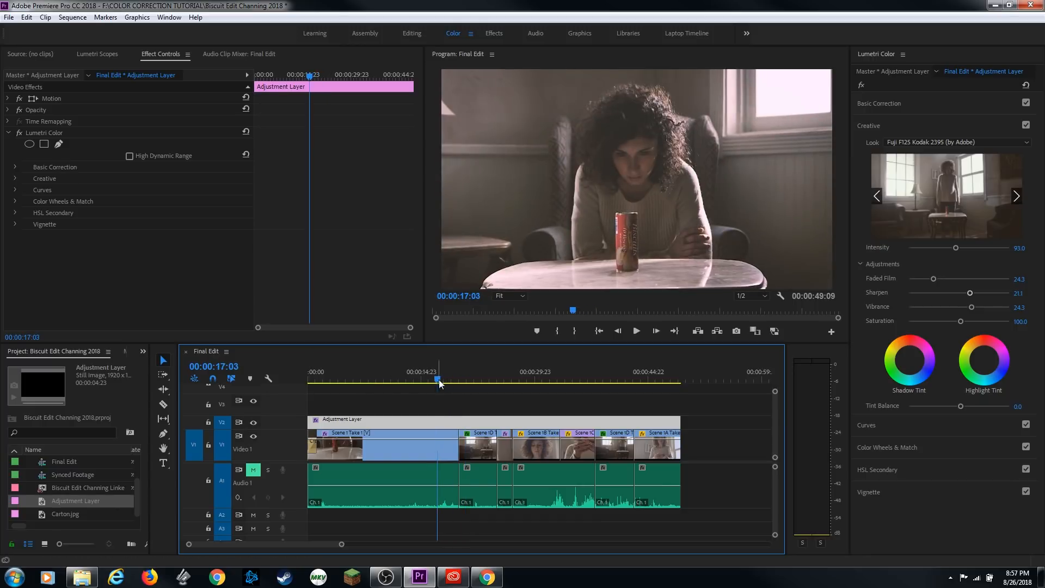
key(space)
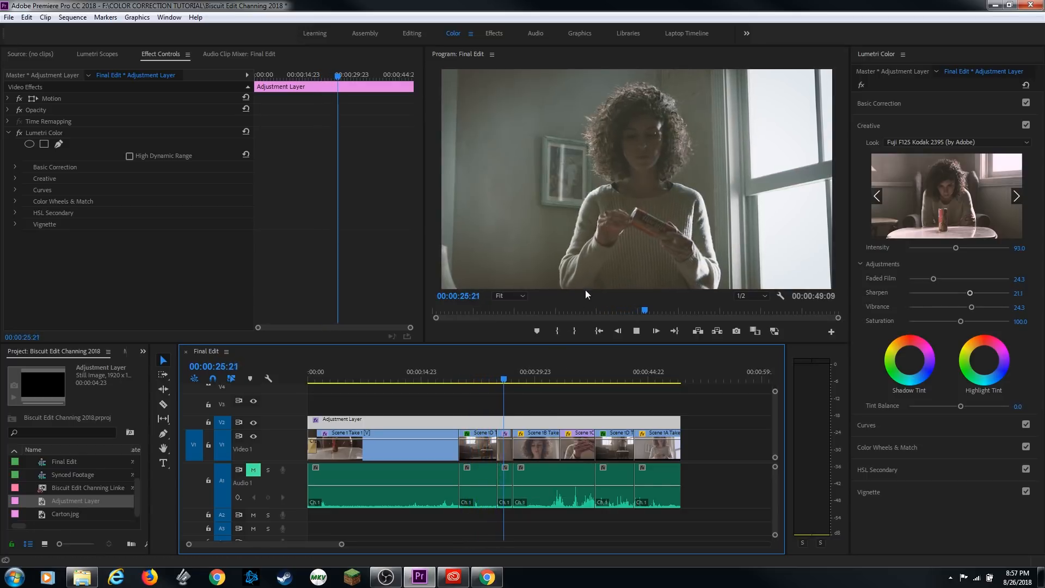
key(space)
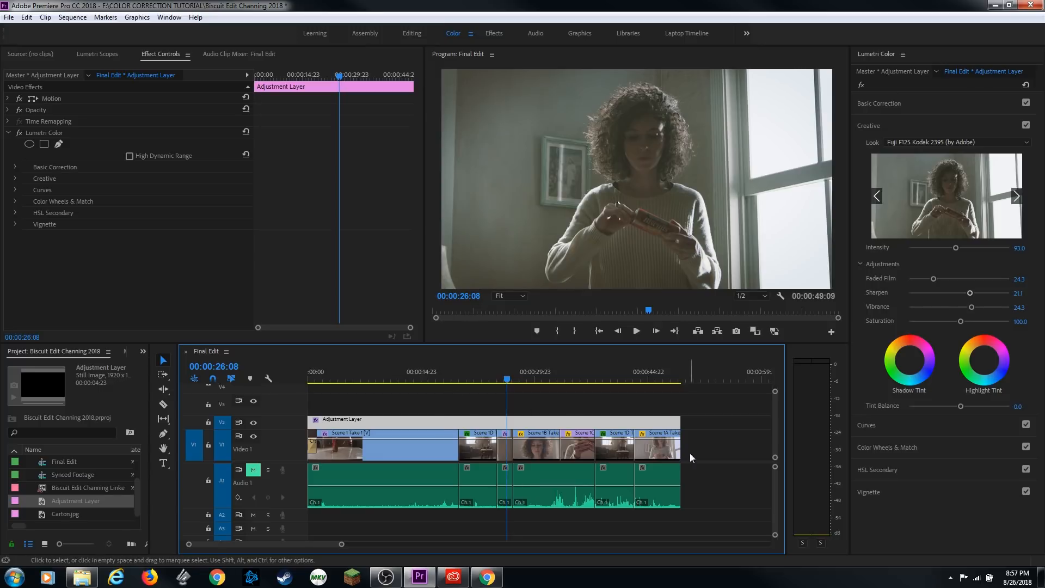